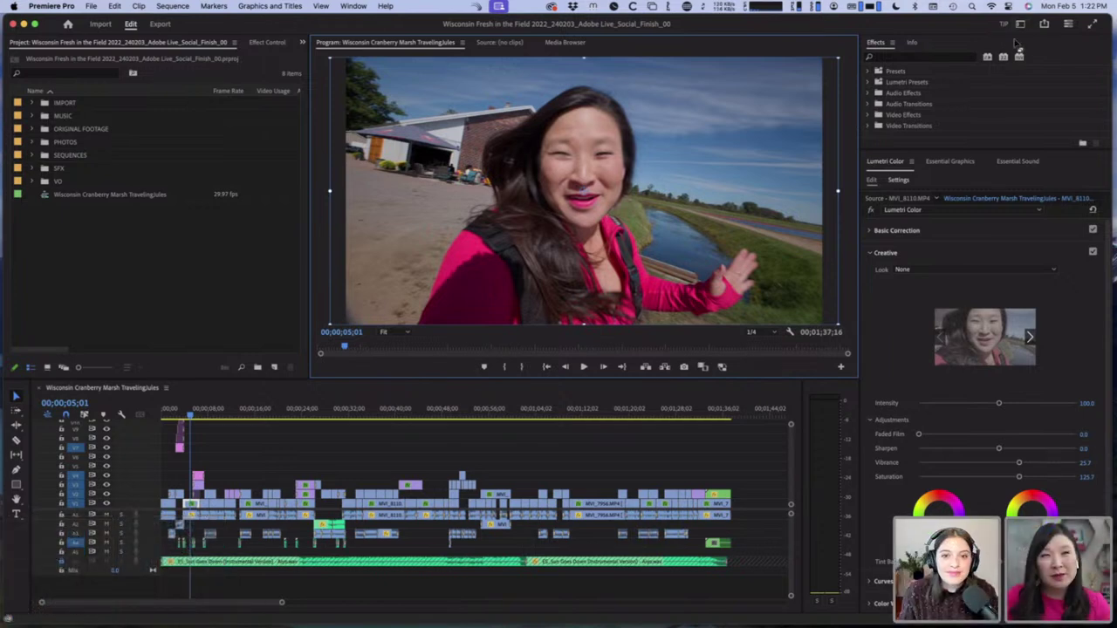
Step: Preview the Editing, Audio, Effects and Vertical workspaces, and return to the custom TJP workspace
{"action": "left_click", "coordinate": [1020, 24]}
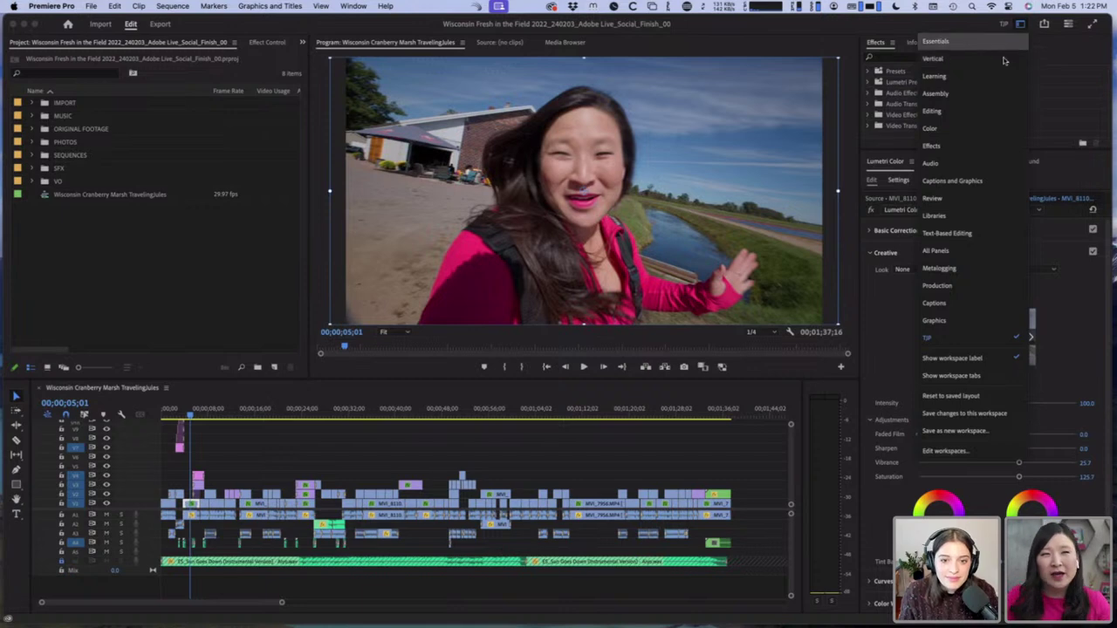
{"action": "left_click", "coordinate": [983, 110]}
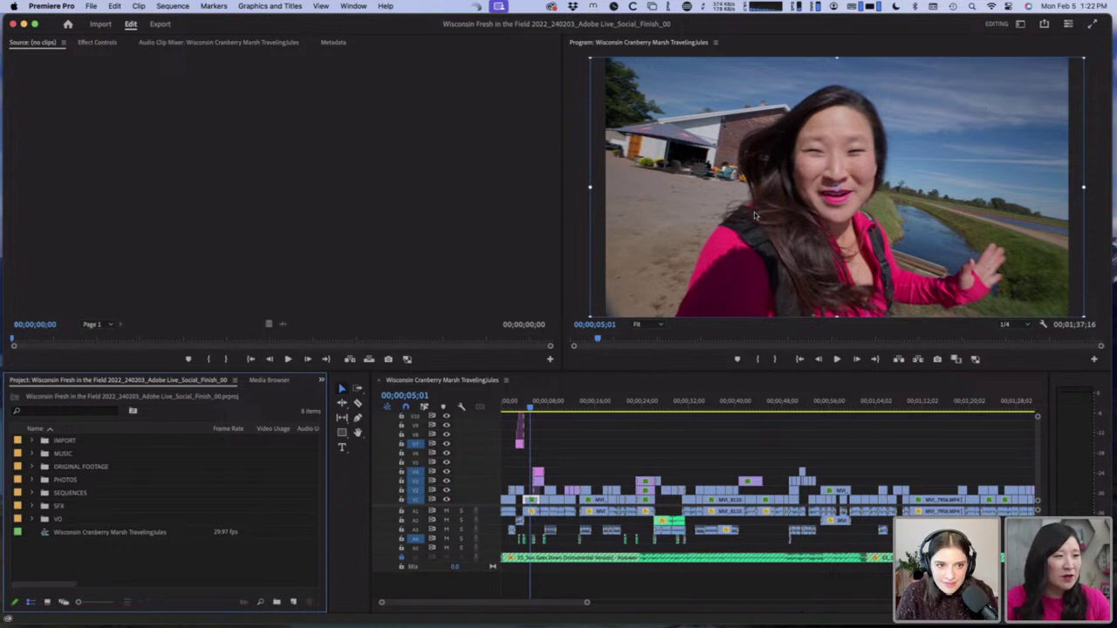
{"action": "left_click", "coordinate": [1019, 26]}
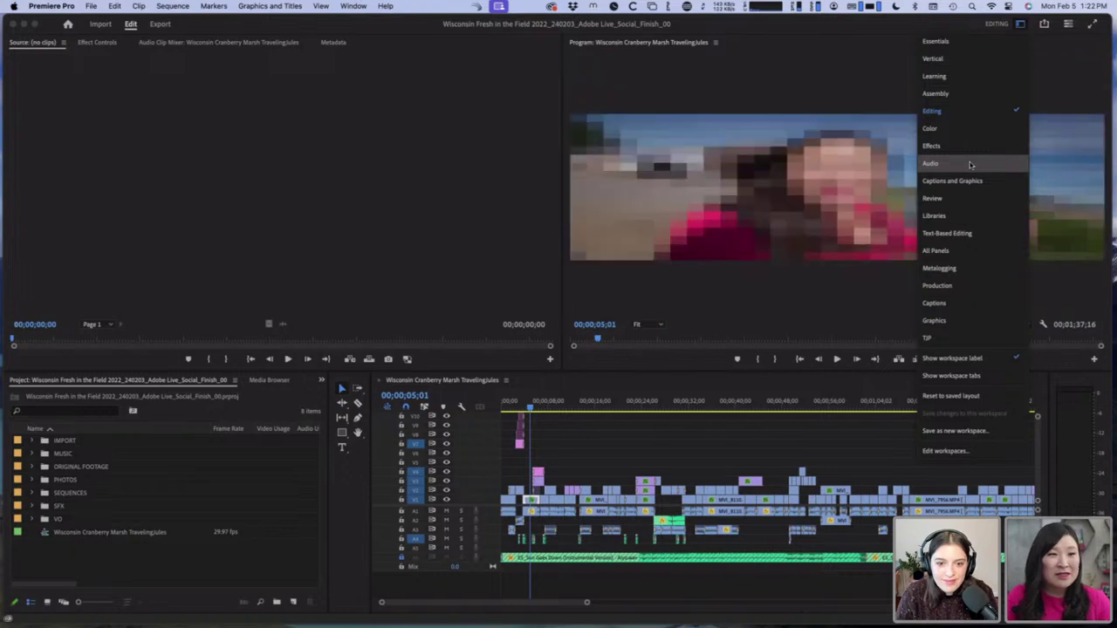
{"action": "left_click", "coordinate": [969, 163]}
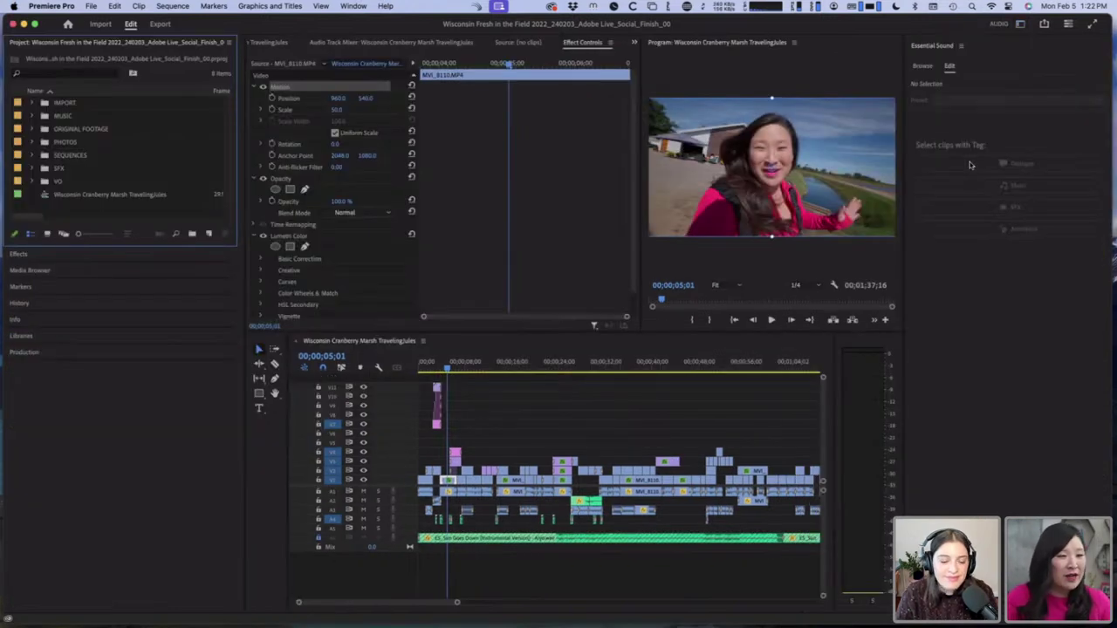
{"action": "left_click", "coordinate": [1019, 25]}
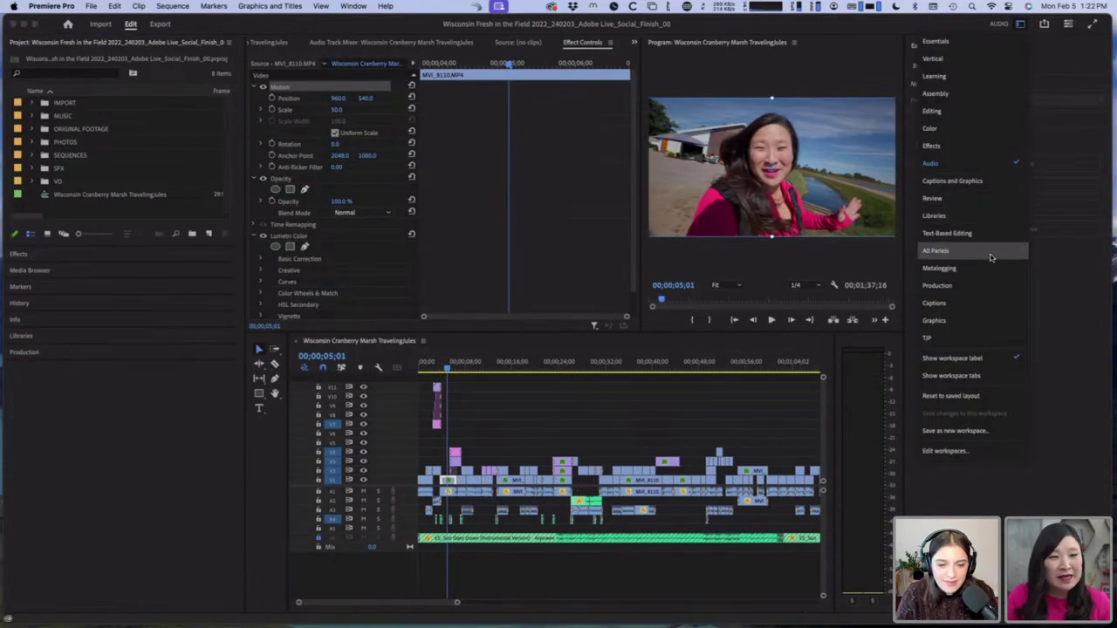
{"action": "left_click", "coordinate": [994, 145]}
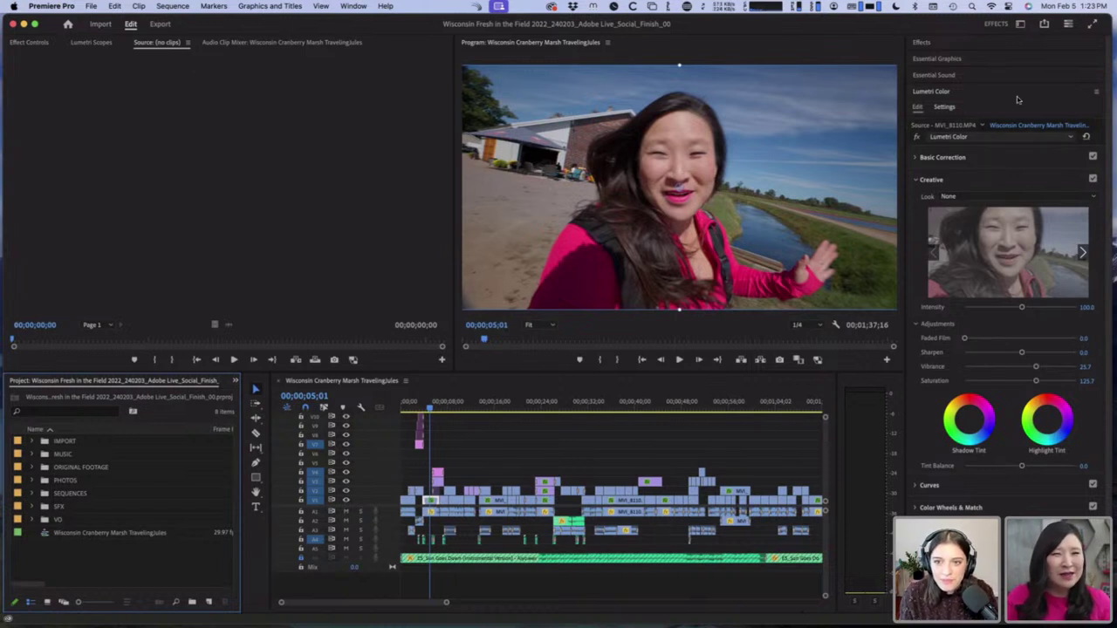
{"action": "left_click", "coordinate": [1020, 24]}
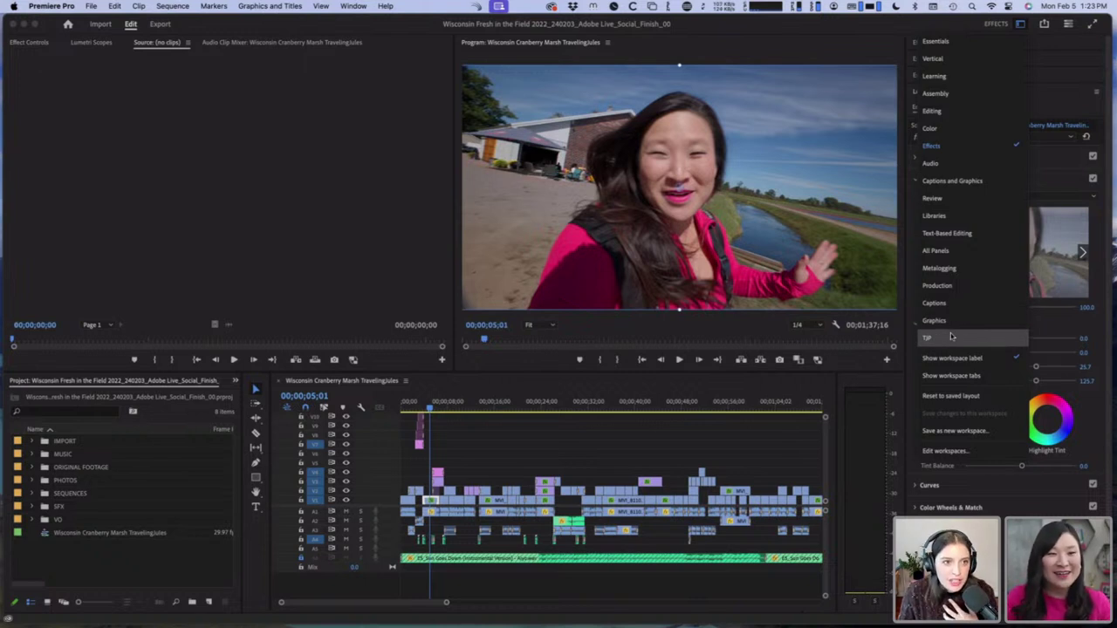
{"action": "left_click", "coordinate": [983, 61]}
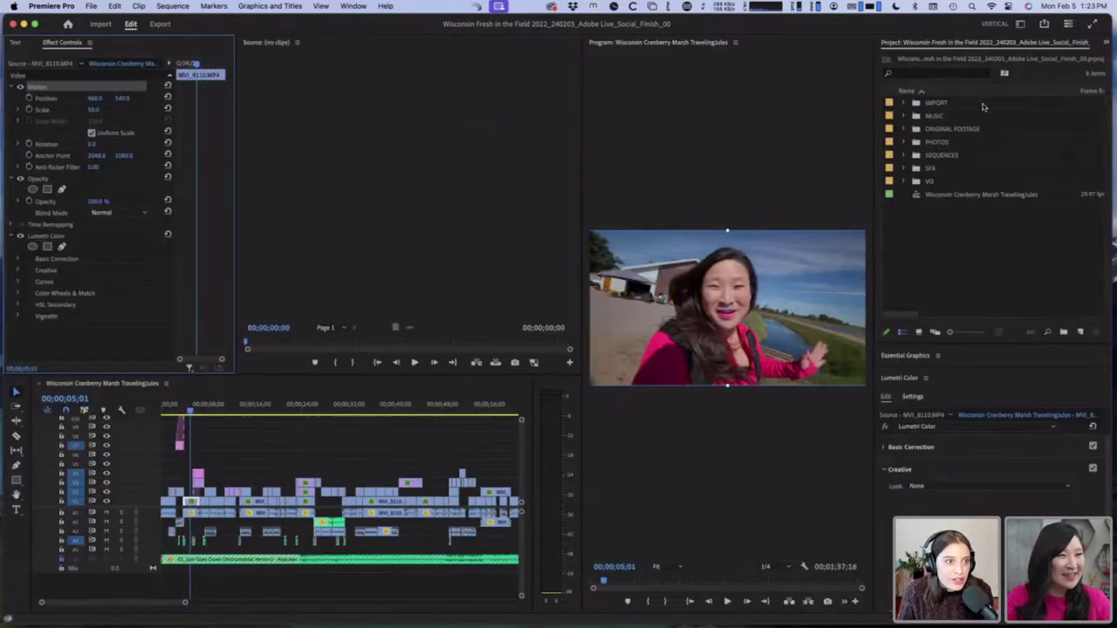
{"action": "left_click", "coordinate": [1020, 26]}
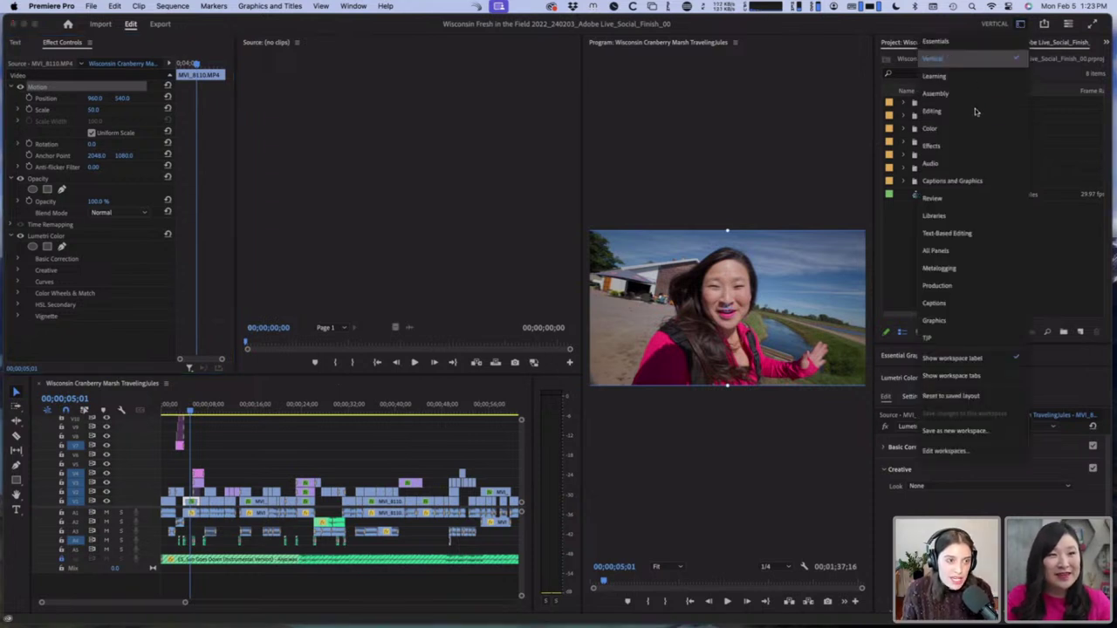
{"action": "left_click", "coordinate": [969, 338]}
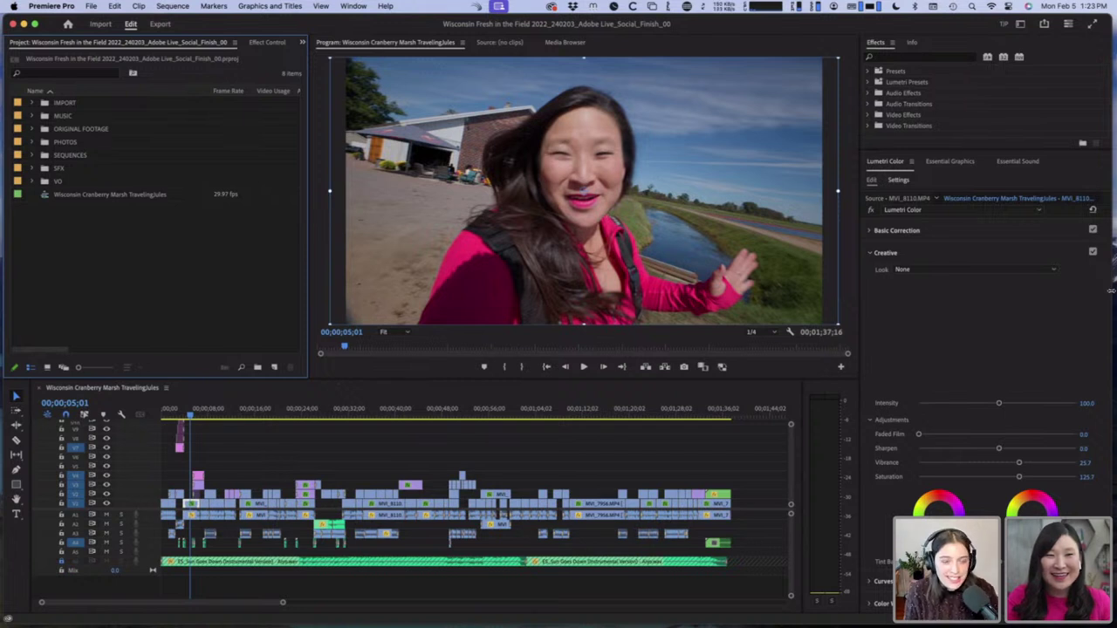
Step: Narrow the application window to expose a strip of the desktop, and look through the subfolders of the ORIGINAL FOOTAGE bin
{"action": "left_click_drag", "start_coordinate": [1111, 290], "coordinate": [1028, 281]}
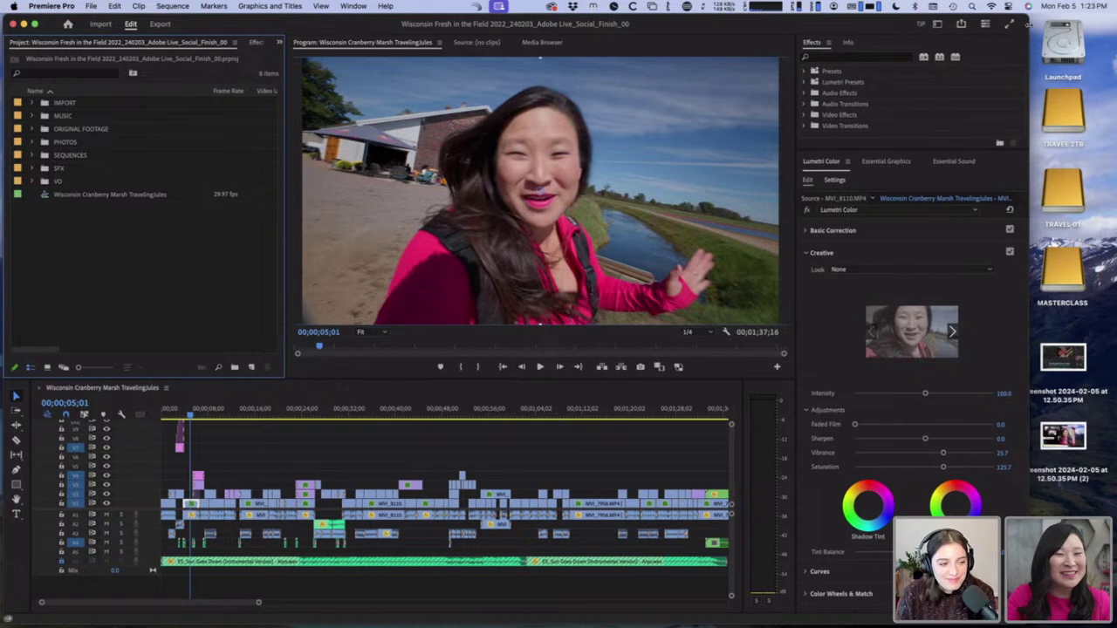
{"action": "left_click_drag", "start_coordinate": [1021, 24], "coordinate": [1070, 24]}
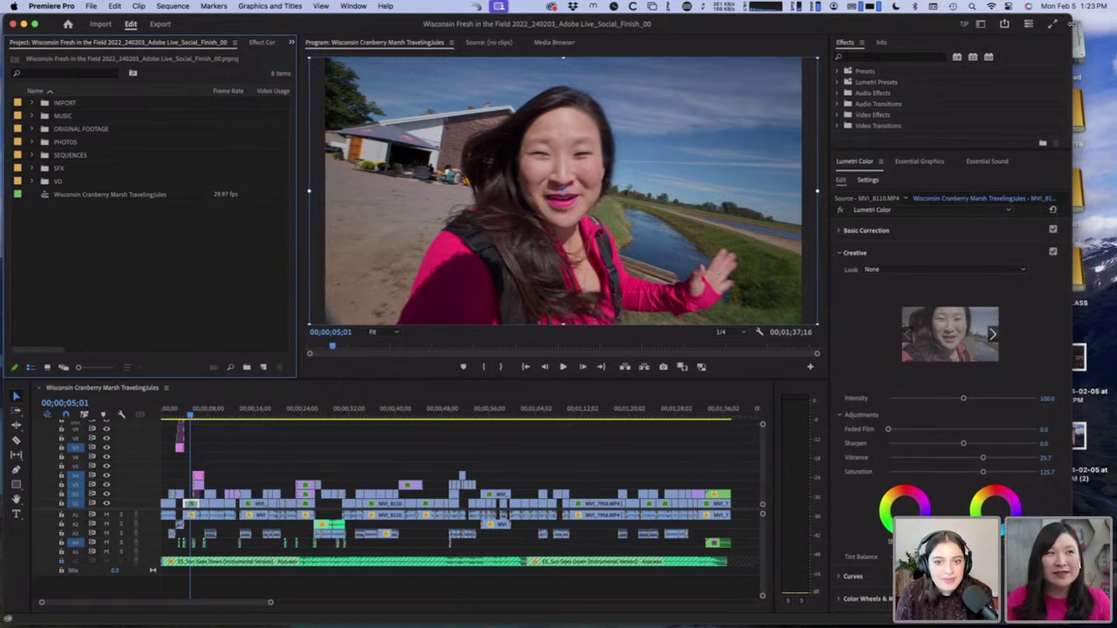
{"action": "left_click", "coordinate": [34, 129]}
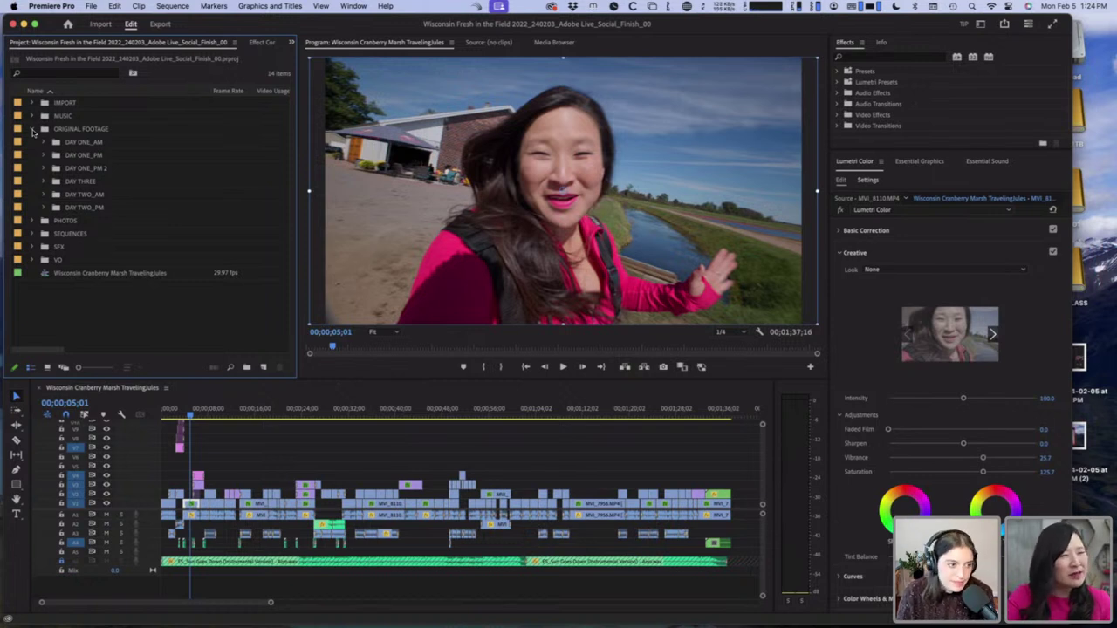
{"action": "left_click", "coordinate": [33, 129]}
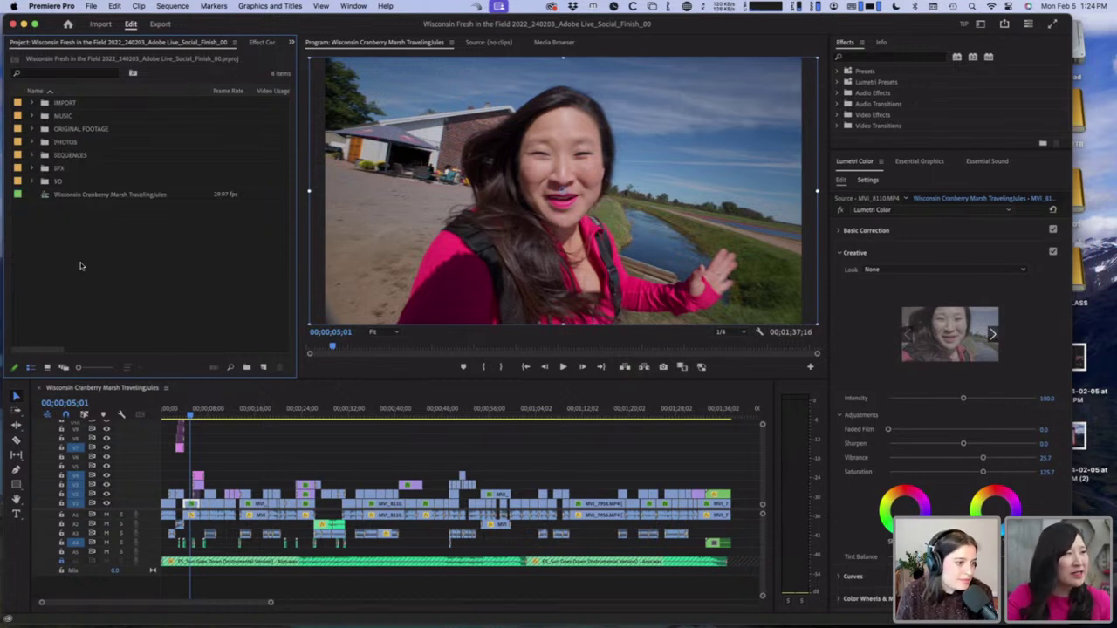
Step: Create a new project named Adobe Live from the Social Media Template Project.prproj template
{"action": "left_click", "coordinate": [90, 6]}
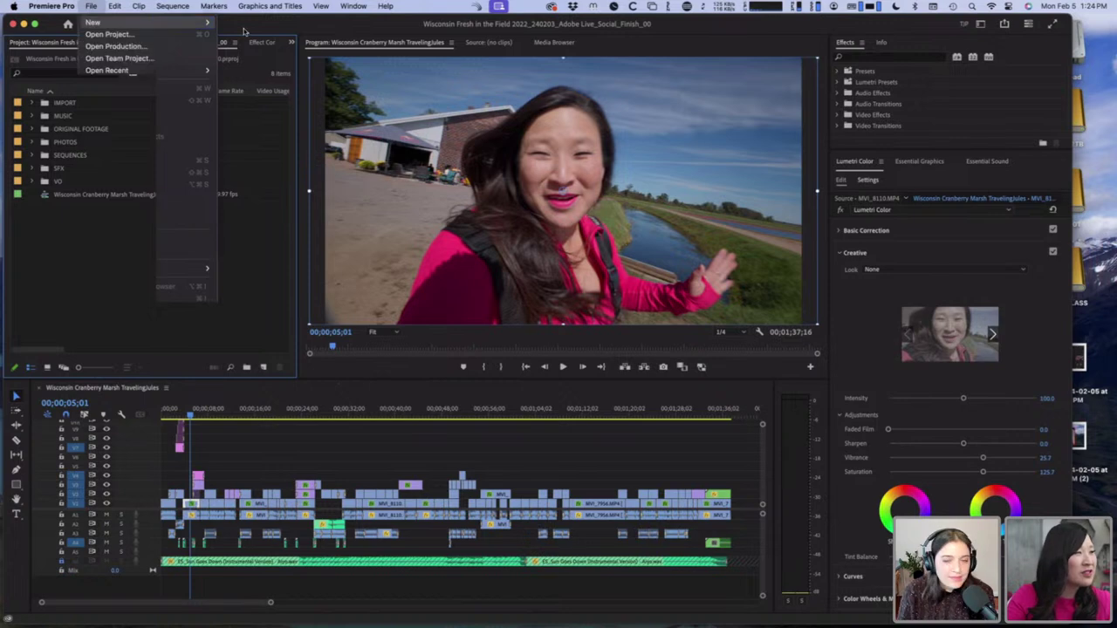
{"action": "key", "text": "Escape"}
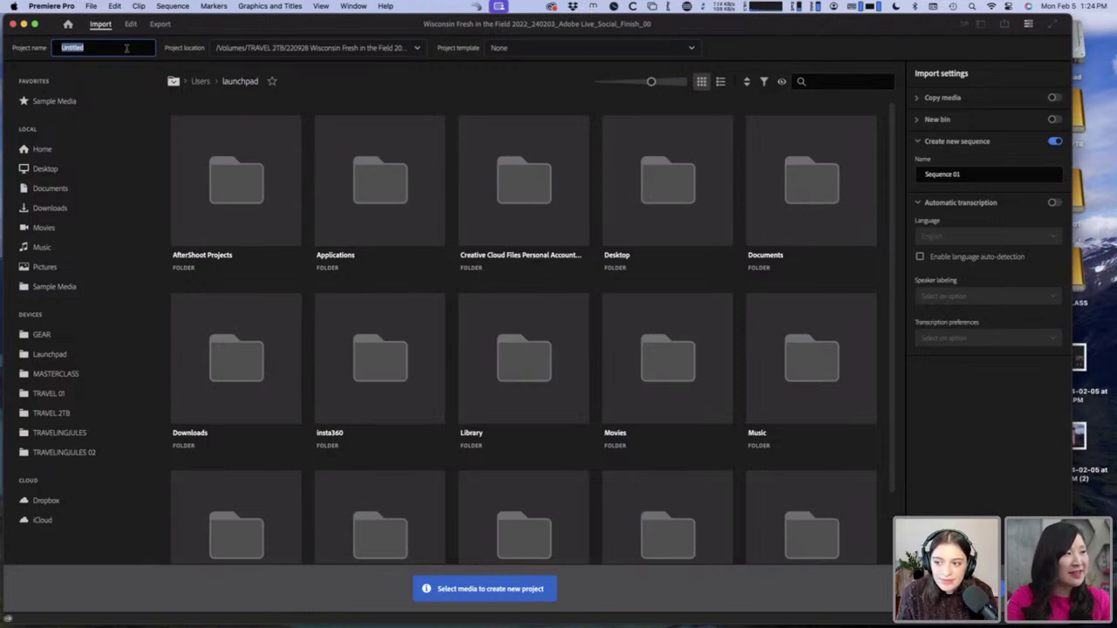
{"action": "type", "text": "A"}
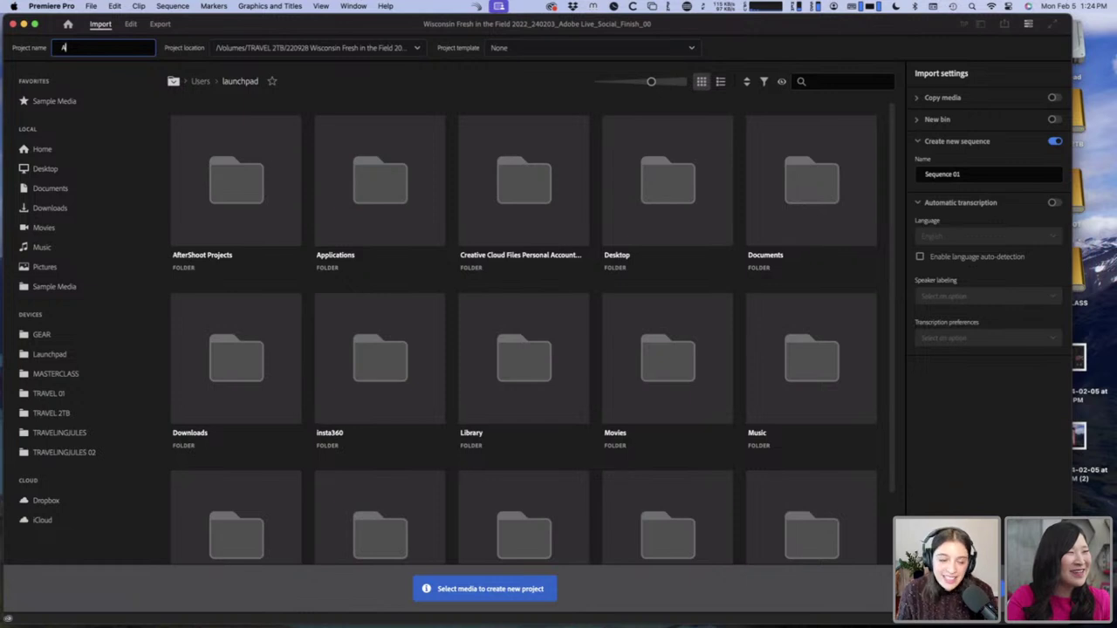
{"action": "type", "text": "dobe"}
{"action": "key", "text": "super+a"}
{"action": "type", "text": "Ad"}
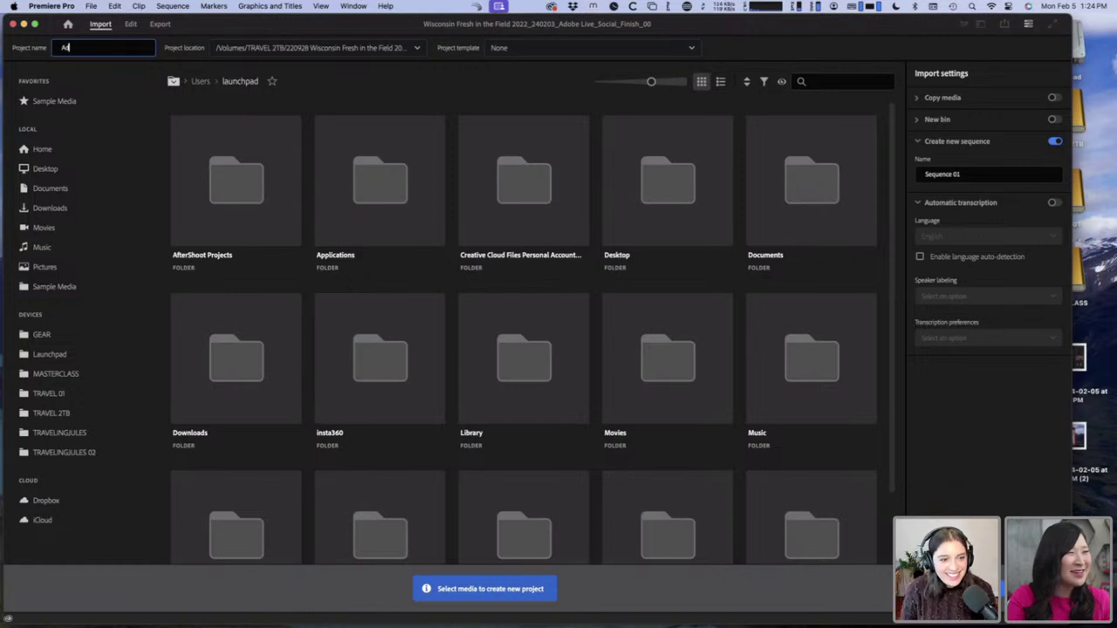
{"action": "type", "text": "obe Live"}
{"action": "key", "text": "super+a"}
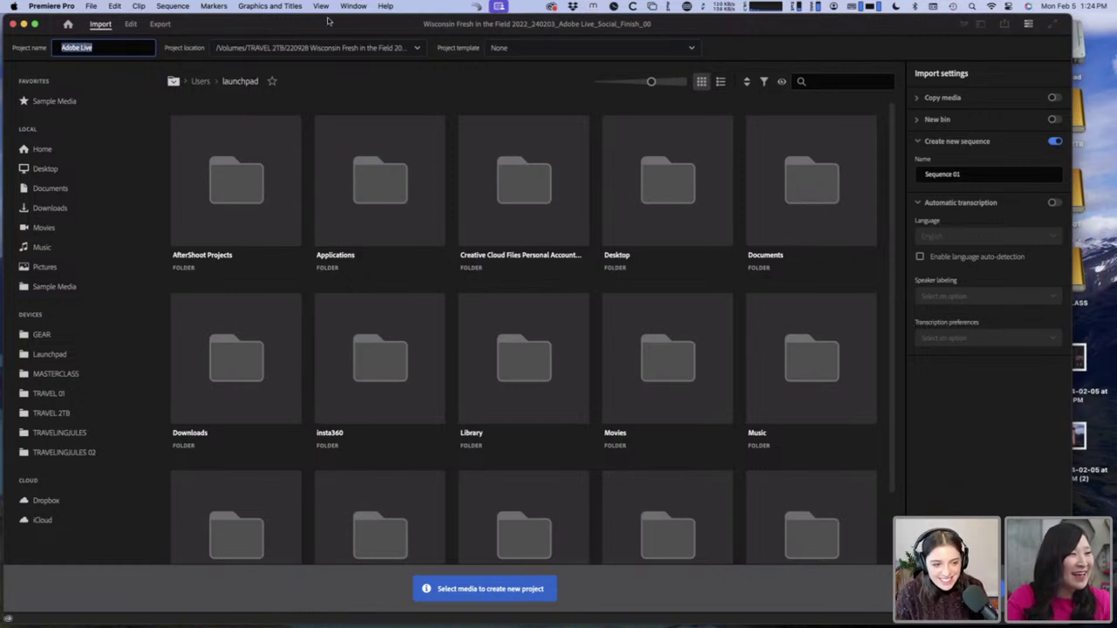
{"action": "left_click", "coordinate": [698, 50]}
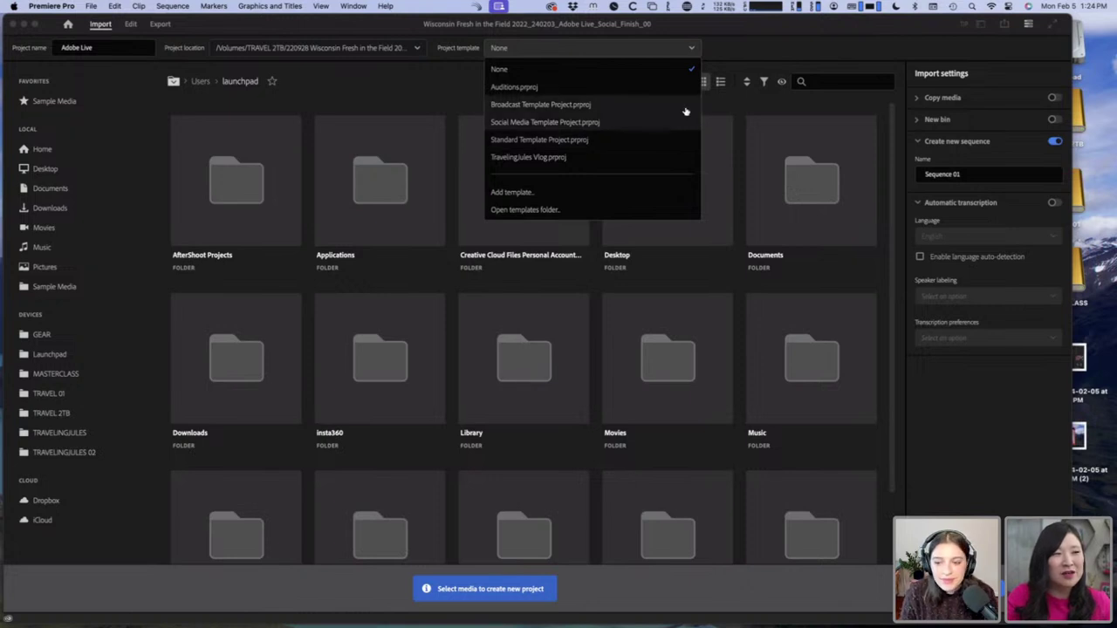
{"action": "left_click", "coordinate": [525, 123]}
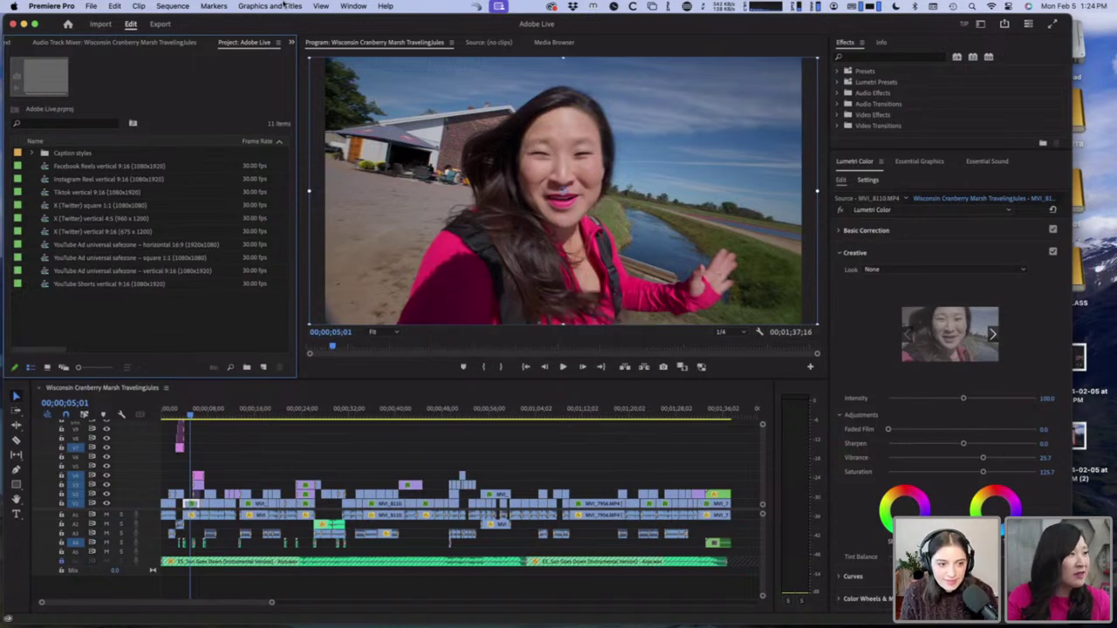
Step: Examine the template's Facebook Reels, Instagram Reel, TikTok and YouTube Ad horizontal, square and vertical sequences by opening each one
{"action": "double_click", "coordinate": [79, 168]}
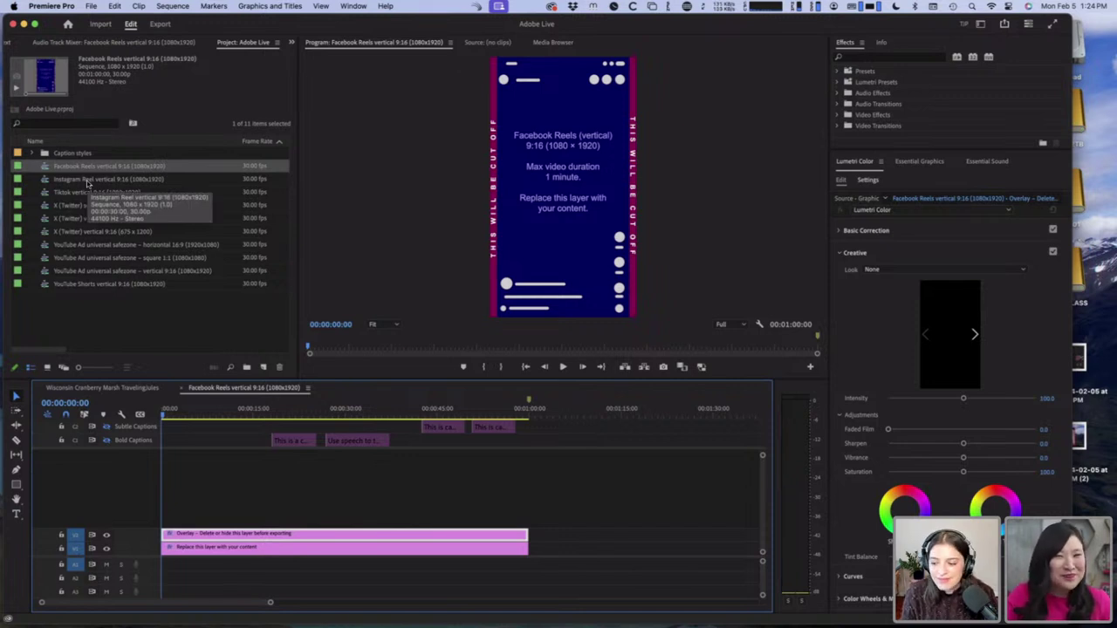
{"action": "double_click", "coordinate": [87, 179]}
{"action": "left_click", "coordinate": [75, 193]}
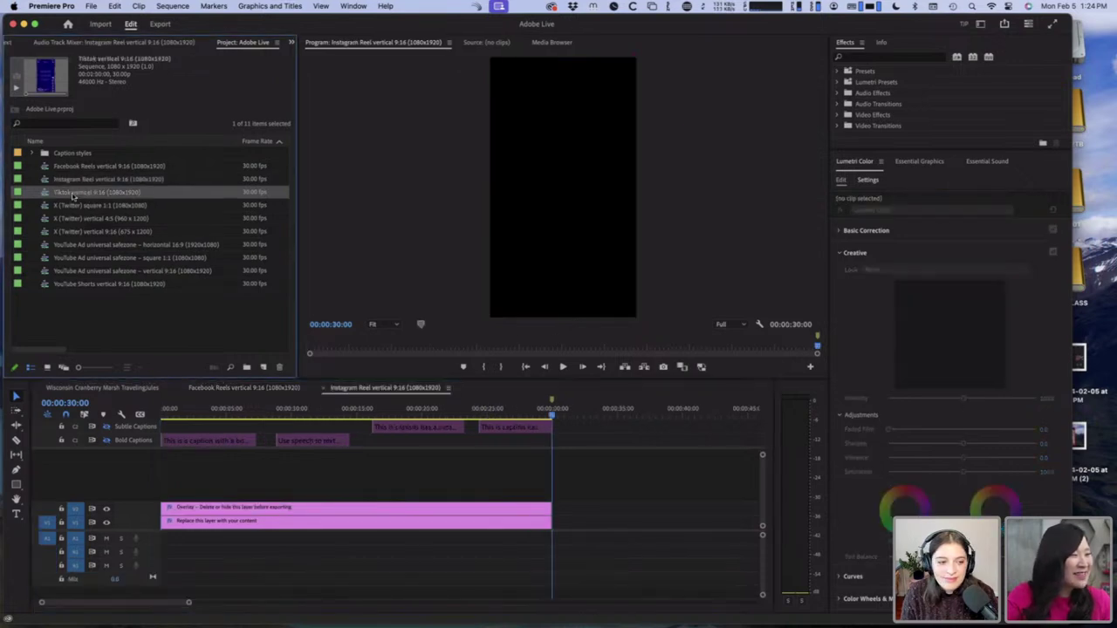
{"action": "double_click", "coordinate": [75, 193]}
{"action": "double_click", "coordinate": [112, 247]}
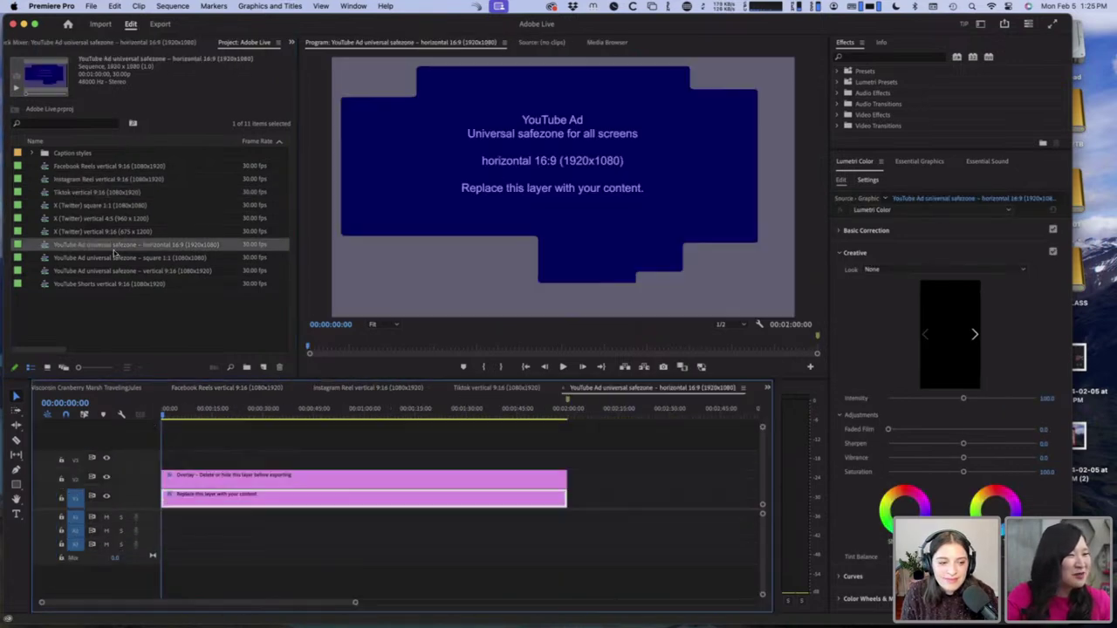
{"action": "double_click", "coordinate": [131, 259]}
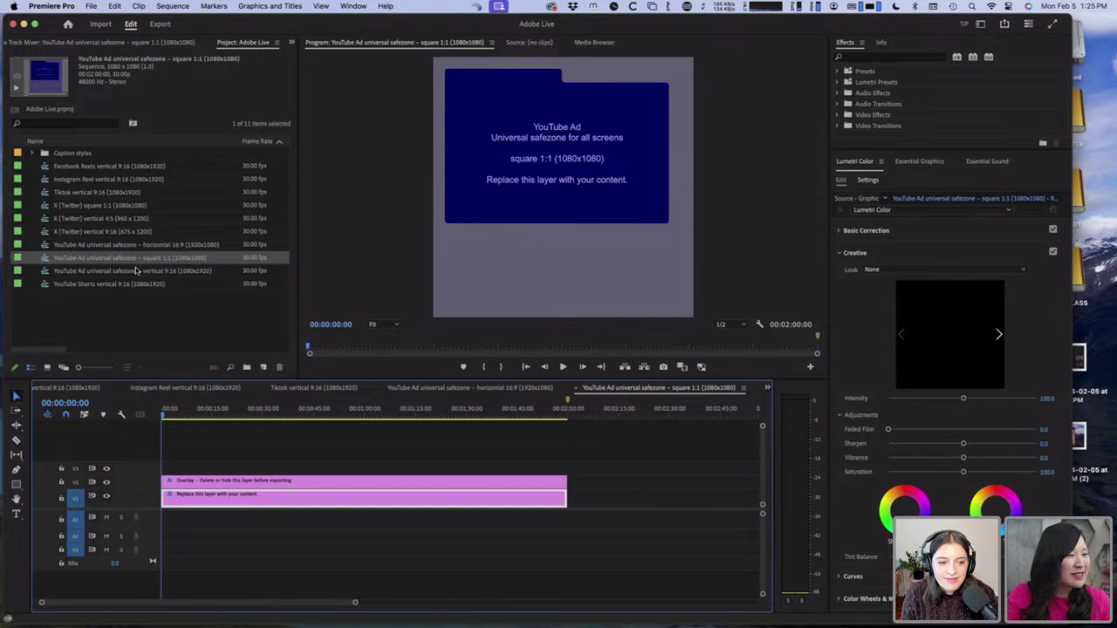
{"action": "double_click", "coordinate": [135, 271]}
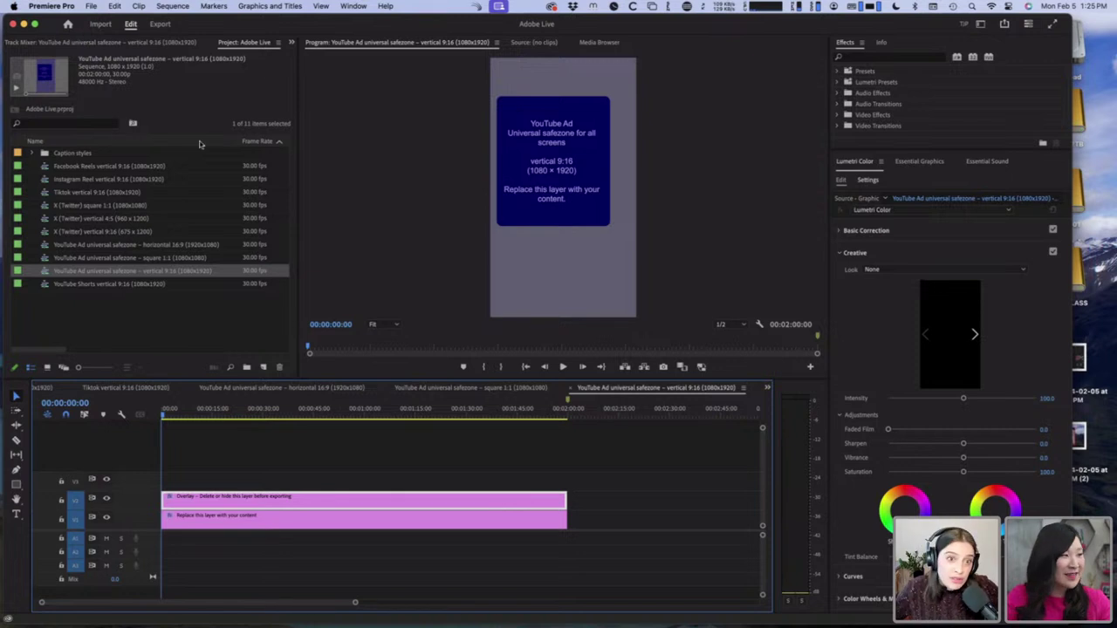
{"action": "double_click", "coordinate": [146, 197]}
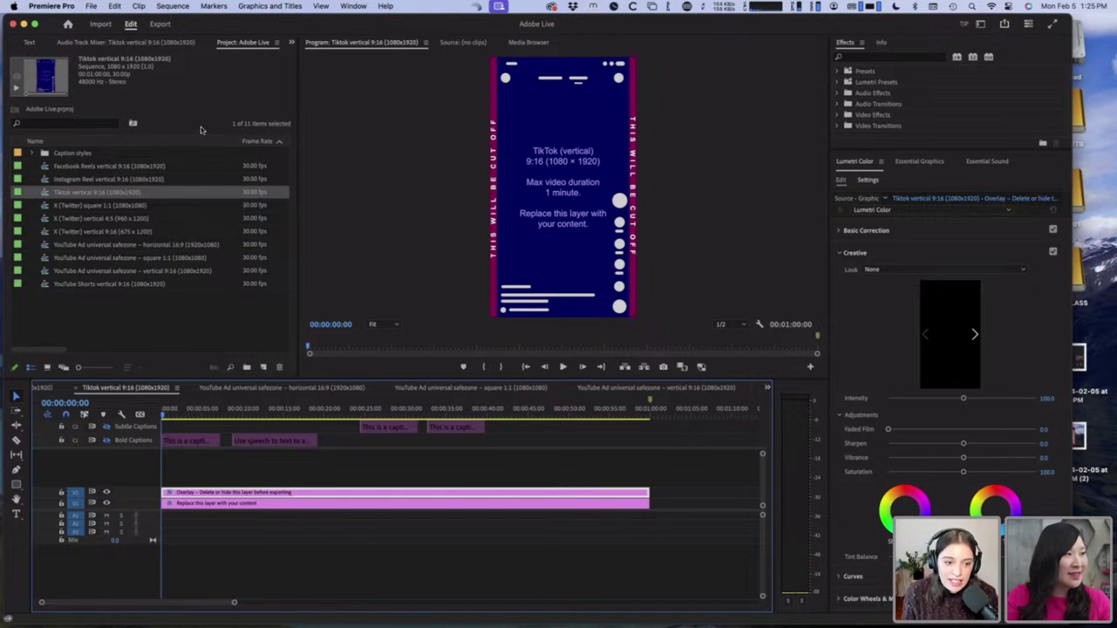
Step: Create a new project named Adobe Live from the TravelingJules Vlog.prproj template, replacing the existing project of that name
{"action": "left_click", "coordinate": [68, 24]}
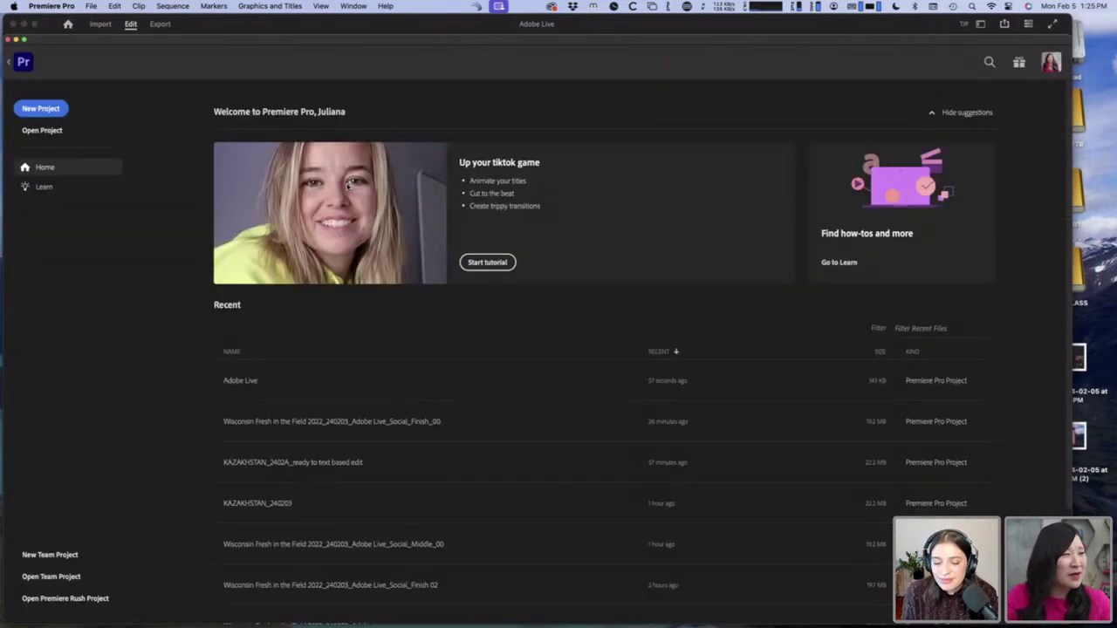
{"action": "left_click", "coordinate": [55, 109]}
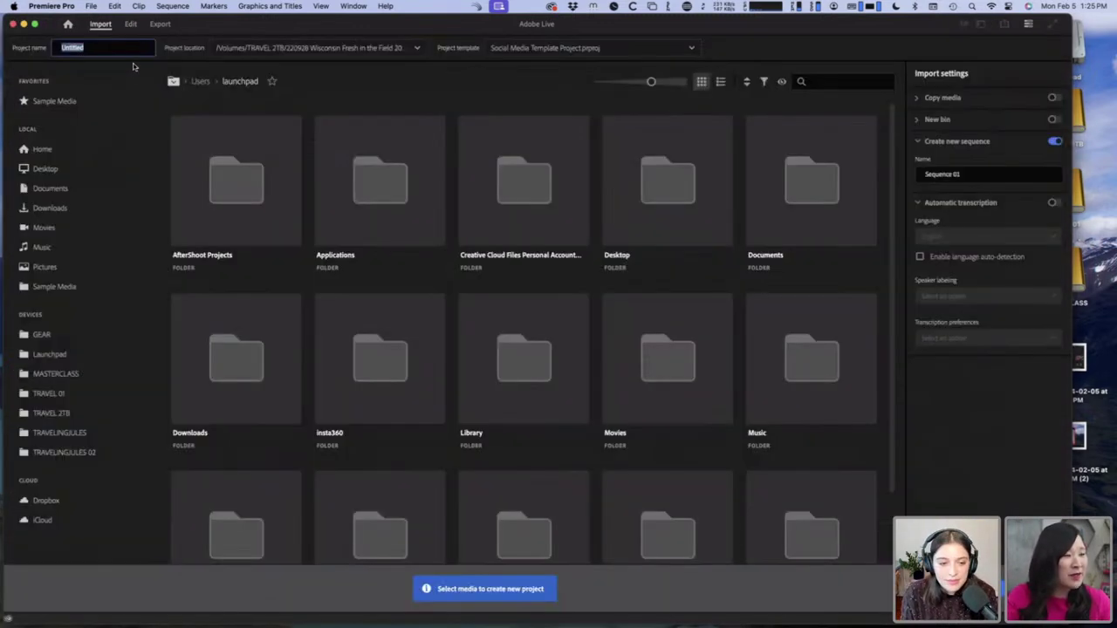
{"action": "type", "text": "Adob"}
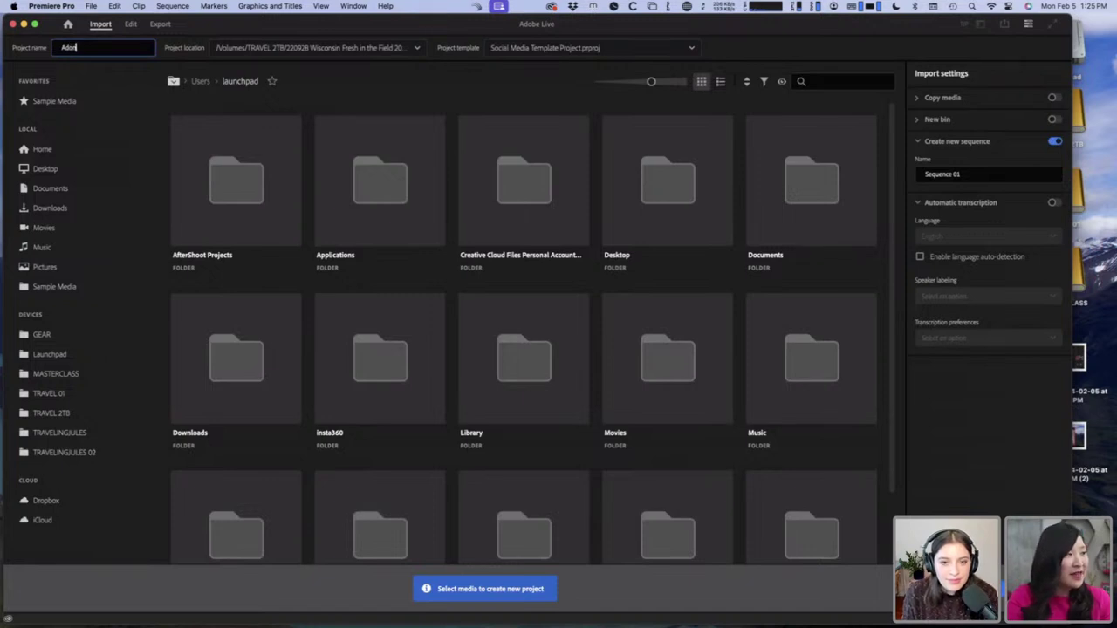
{"action": "type", "text": "e"}
{"action": "key", "text": "BackSpace"}
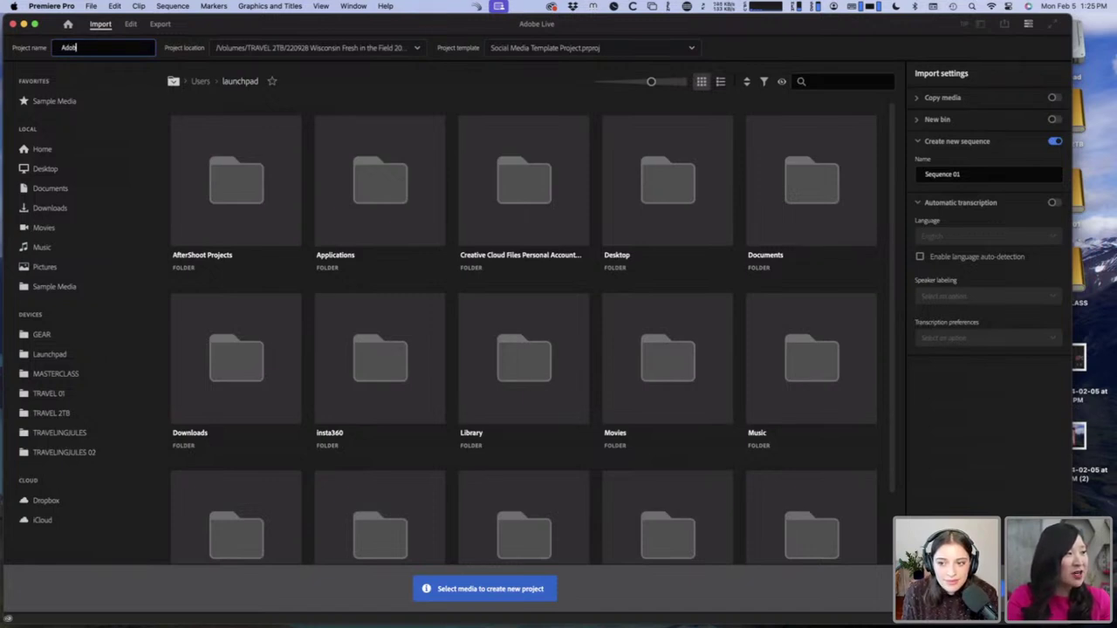
{"action": "type", "text": "e"}
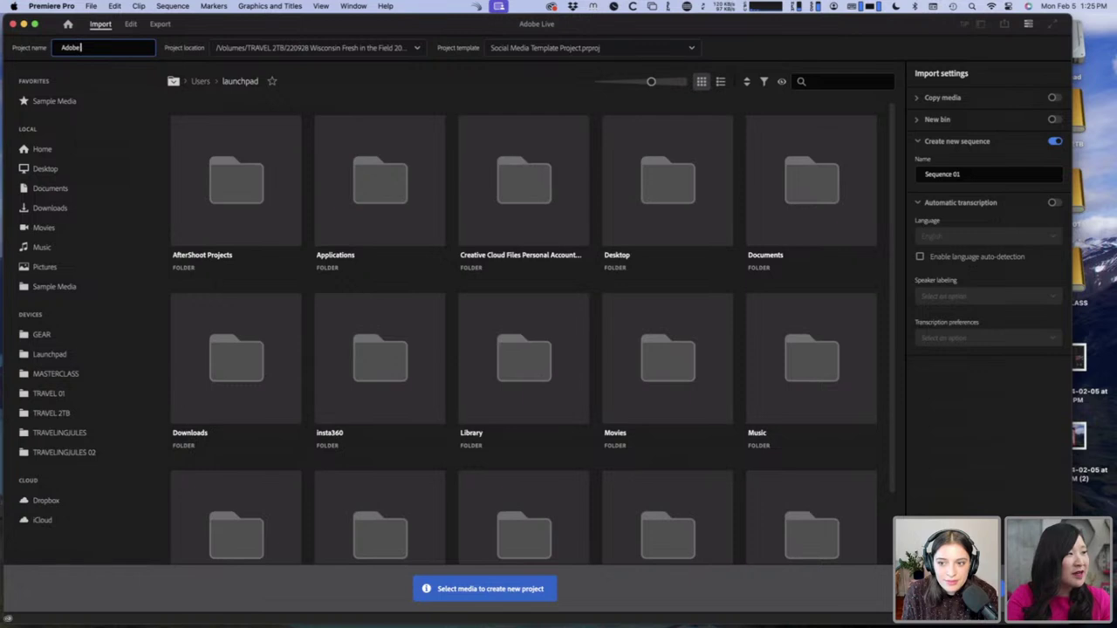
{"action": "type", "text": "Live"}
{"action": "left_click", "coordinate": [694, 49]}
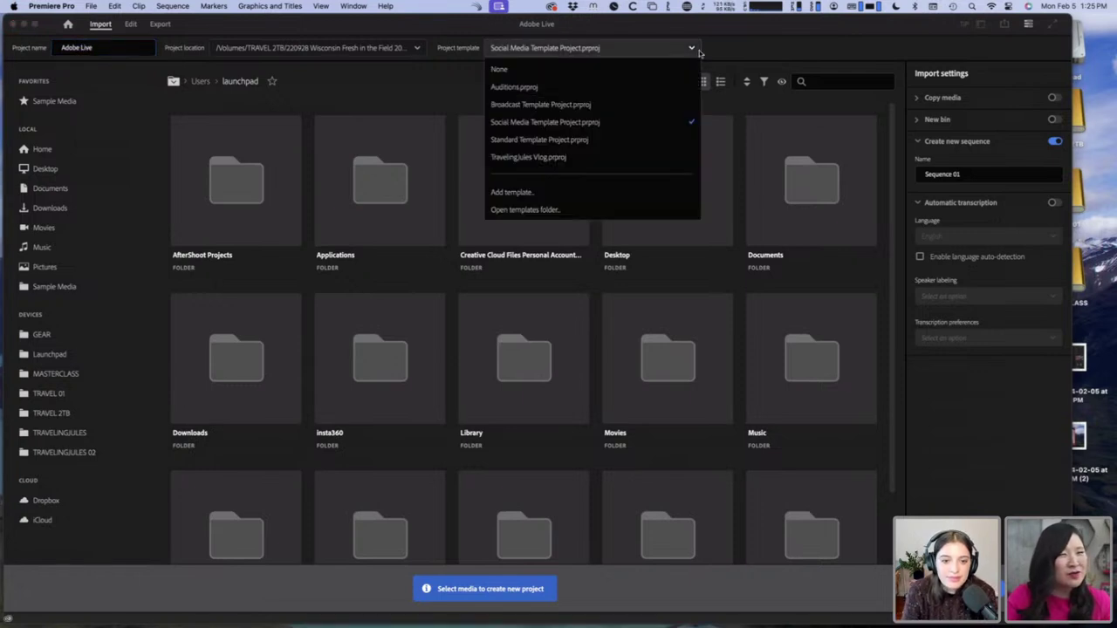
{"action": "left_click", "coordinate": [650, 159]}
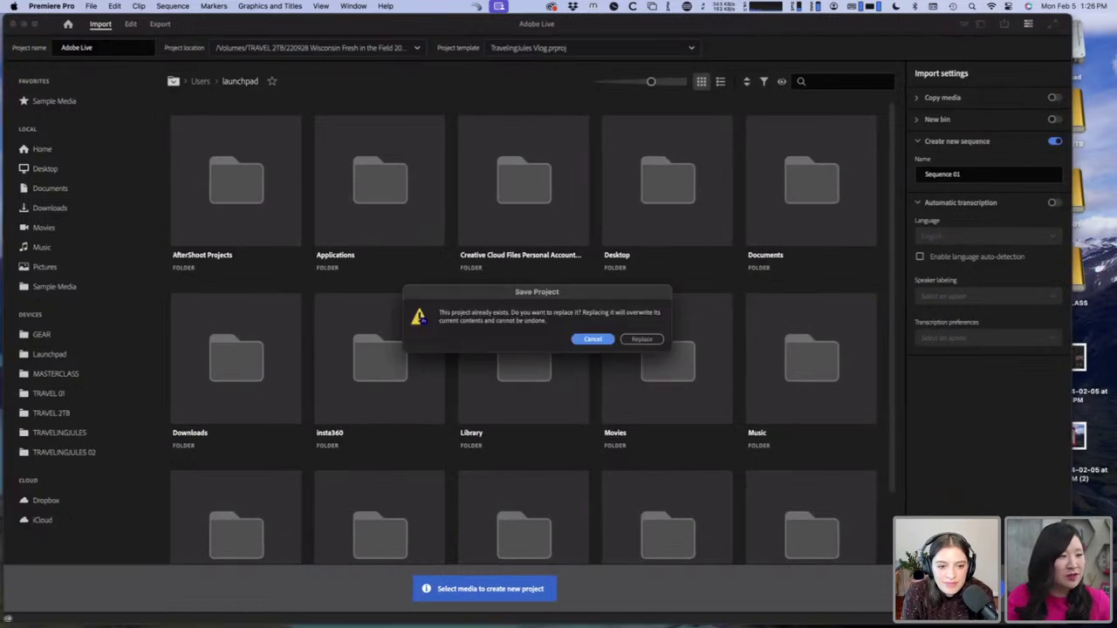
{"action": "left_click", "coordinate": [637, 343]}
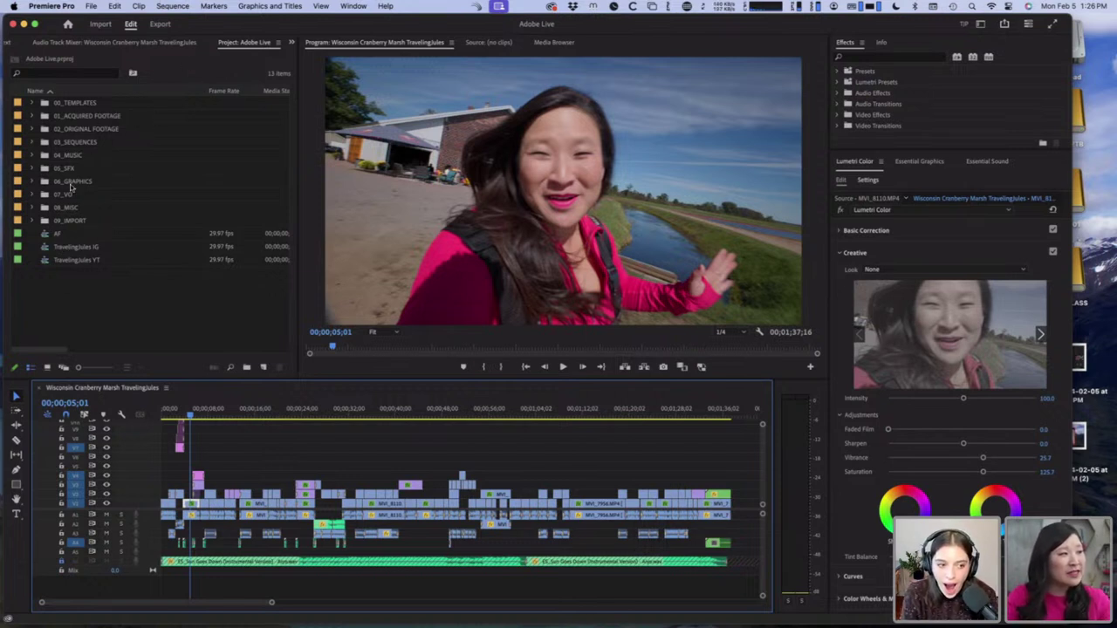
Step: Open the TravelingJules YT sequence and scrub through its title and the closing TravelingJules tag
{"action": "left_click", "coordinate": [78, 145]}
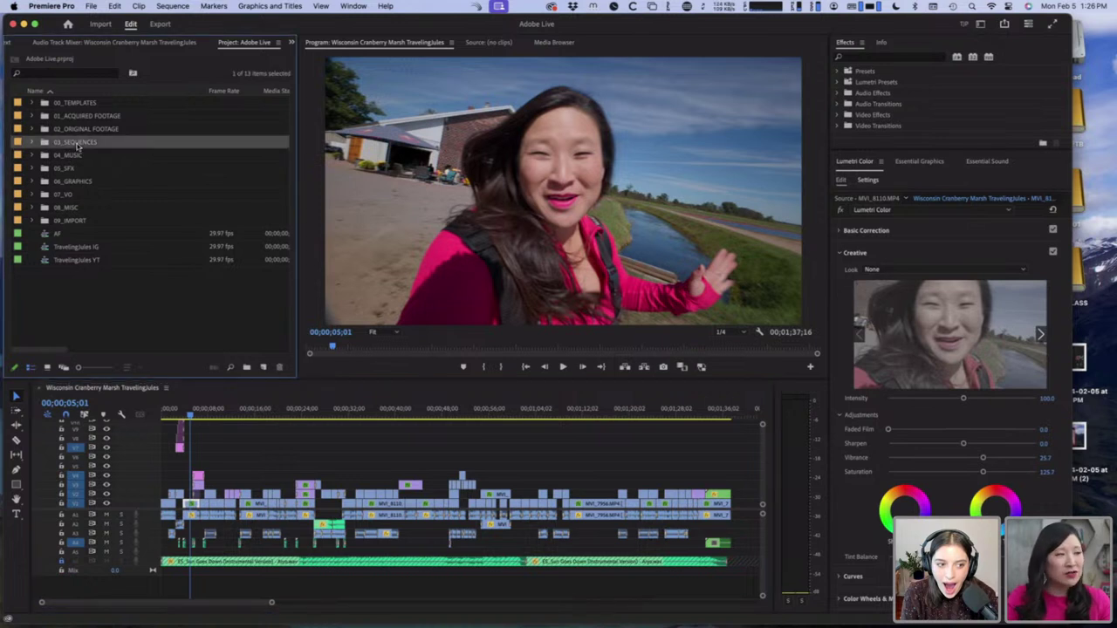
{"action": "key", "text": "Up"}
{"action": "key", "text": "Down"}
{"action": "key", "text": "Down"}
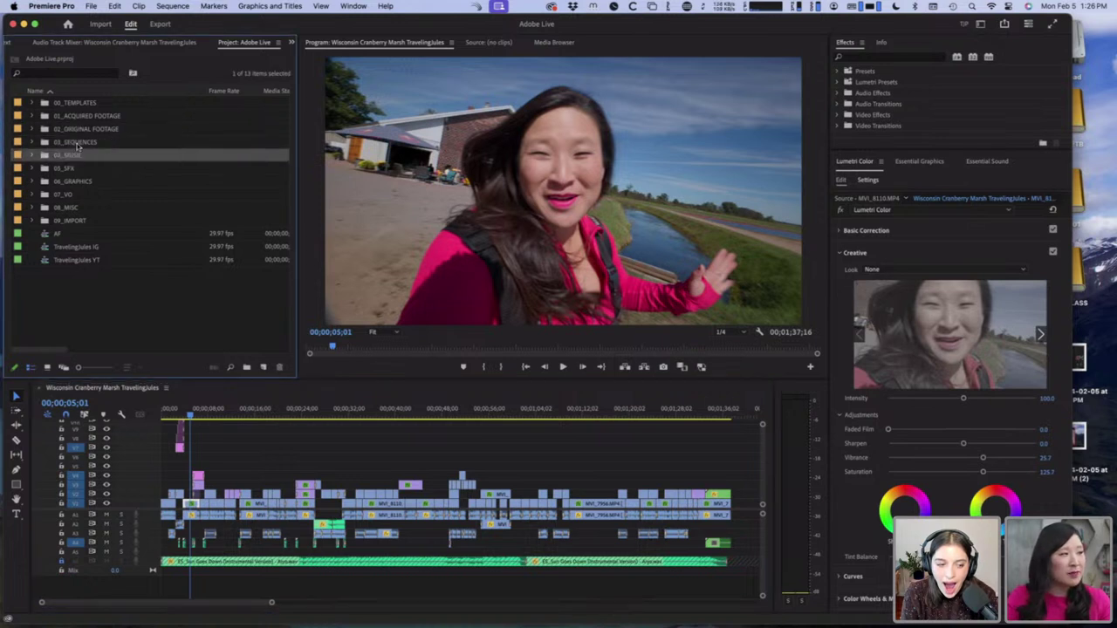
{"action": "left_click", "coordinate": [46, 250]}
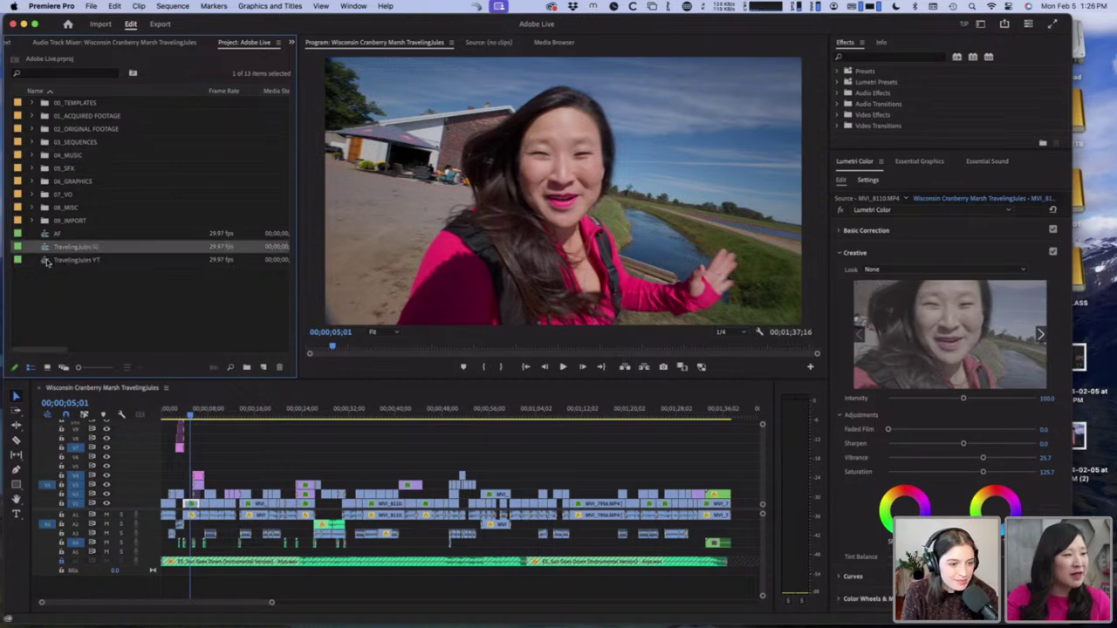
{"action": "double_click", "coordinate": [48, 262]}
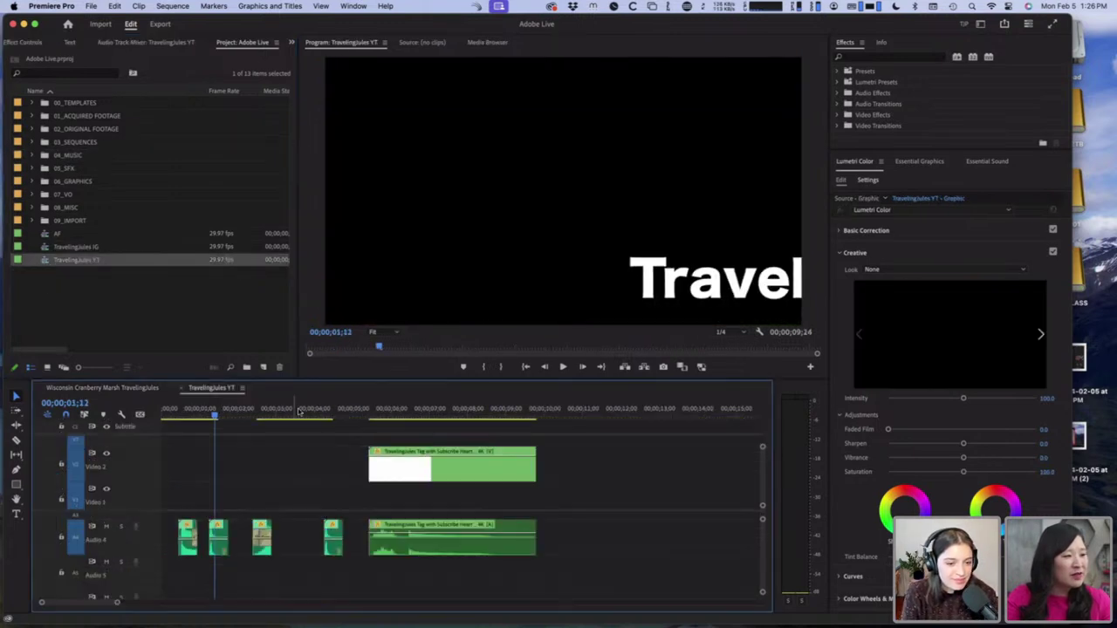
{"action": "left_click_drag", "start_coordinate": [298, 411], "coordinate": [471, 418]}
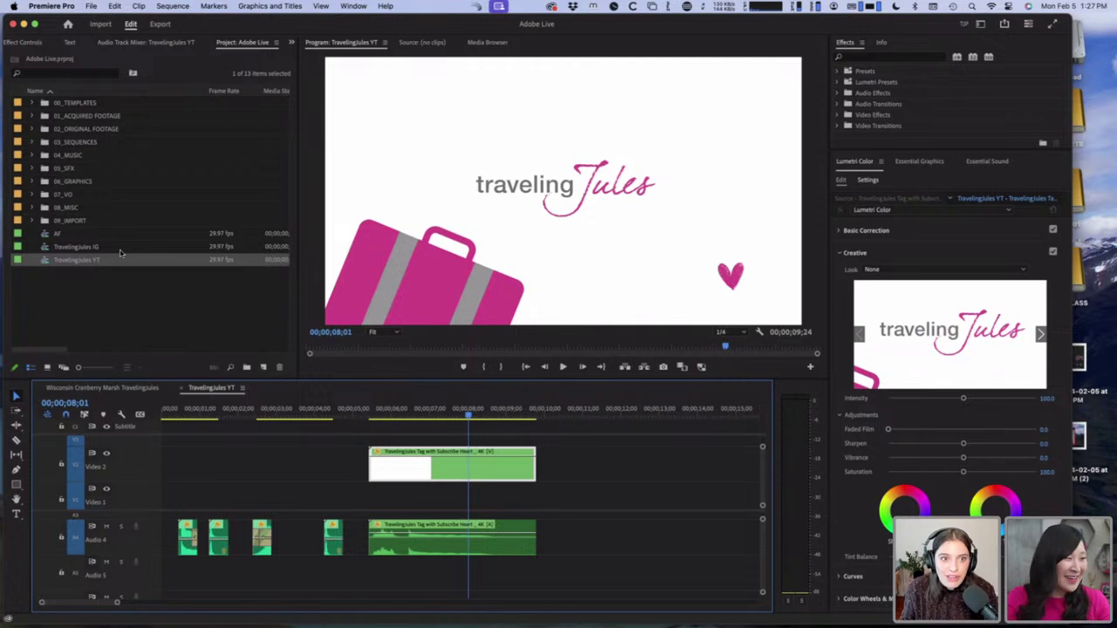
Step: Open the TravelingJules IG sequence, review its vertical location title and audio tracks, and open the AF sequence
{"action": "left_click", "coordinate": [85, 248]}
{"action": "double_click", "coordinate": [85, 248]}
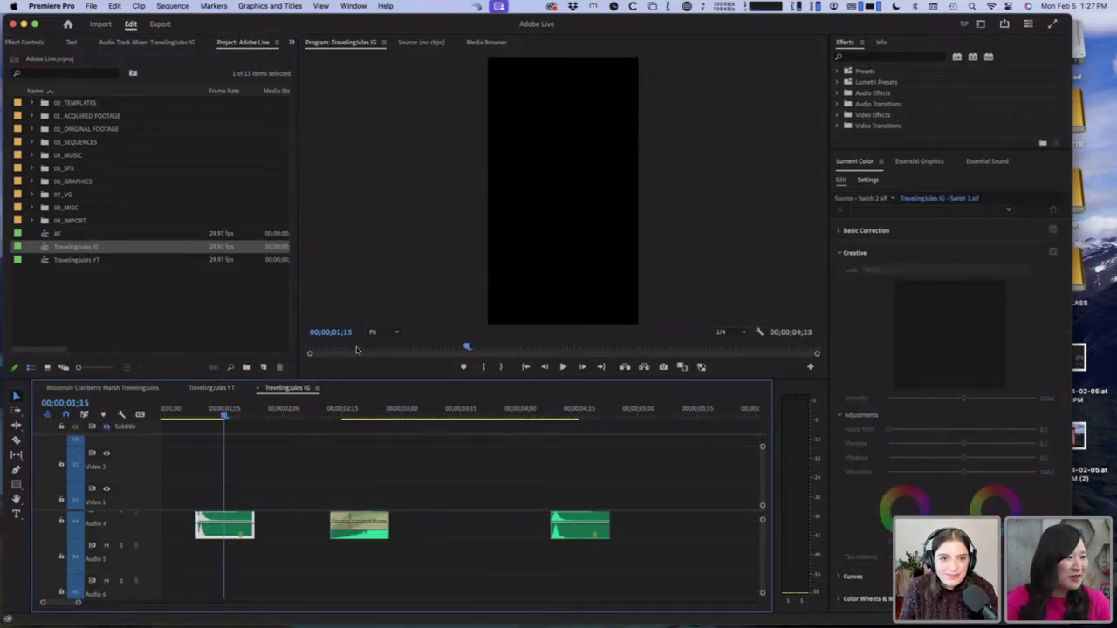
{"action": "left_click_drag", "start_coordinate": [175, 408], "coordinate": [359, 402]}
{"action": "key", "text": "space"}
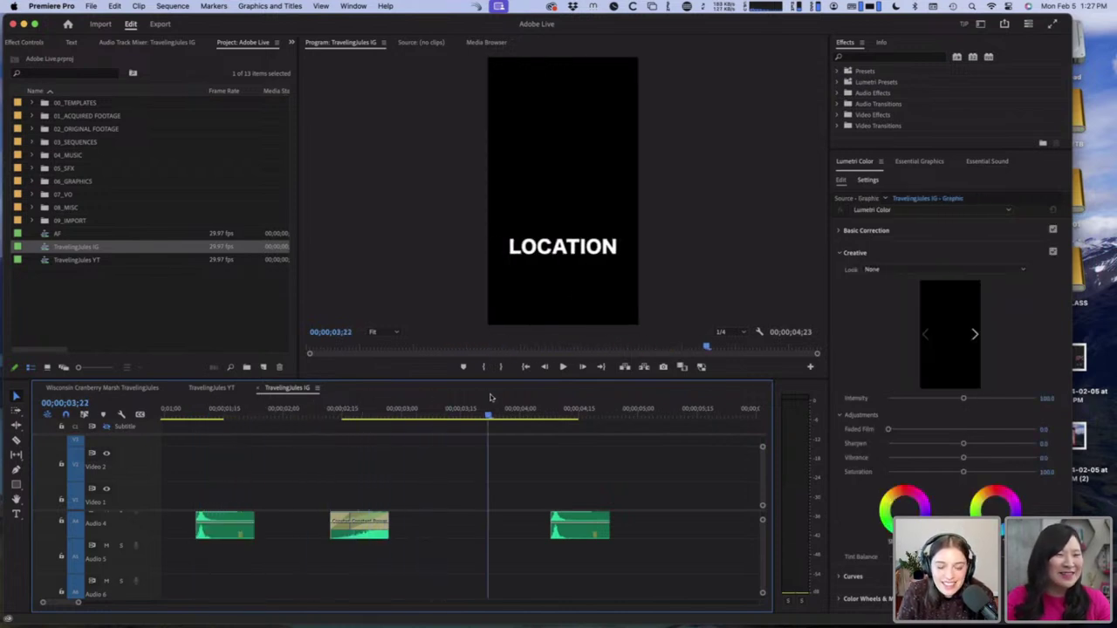
{"action": "scroll", "coordinate": [453, 535], "scroll_direction": "down", "scroll_amount": 2}
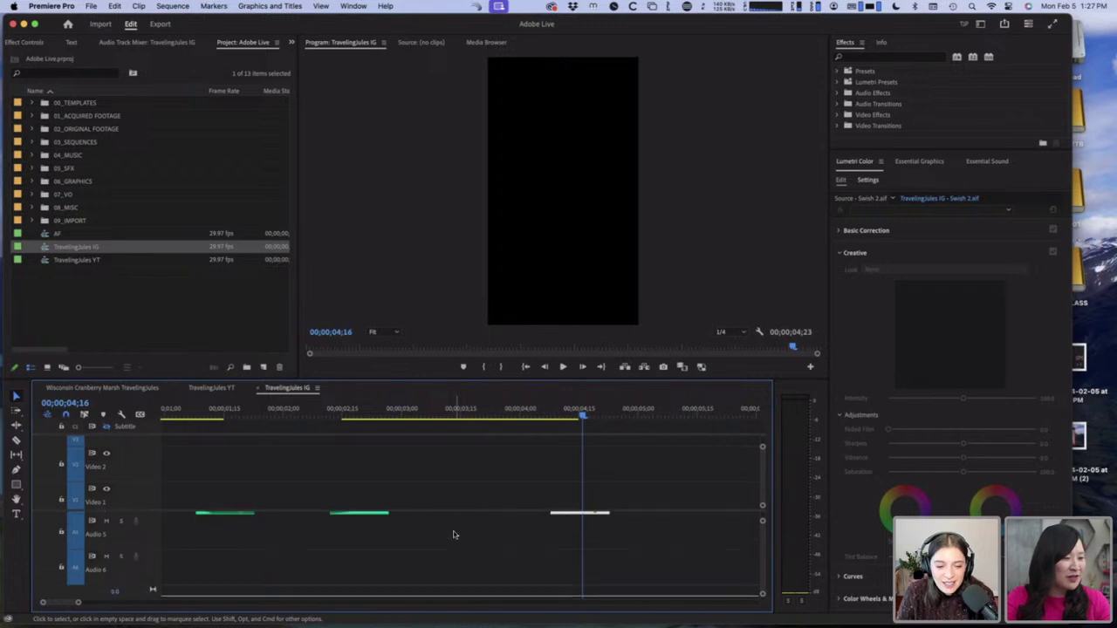
{"action": "scroll", "coordinate": [453, 534], "scroll_direction": "up", "scroll_amount": 4}
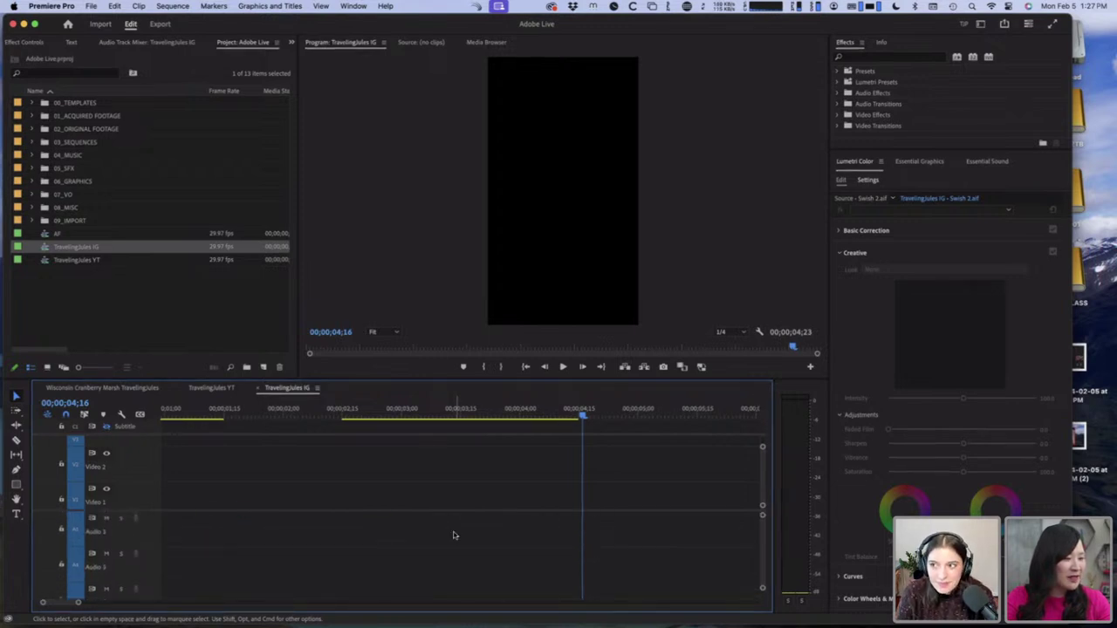
{"action": "mouse_move", "coordinate": [288, 416]}
{"action": "left_mouse_down"}
{"action": "mouse_move", "coordinate": [220, 414]}
{"action": "mouse_move", "coordinate": [283, 414]}
{"action": "left_mouse_up"}
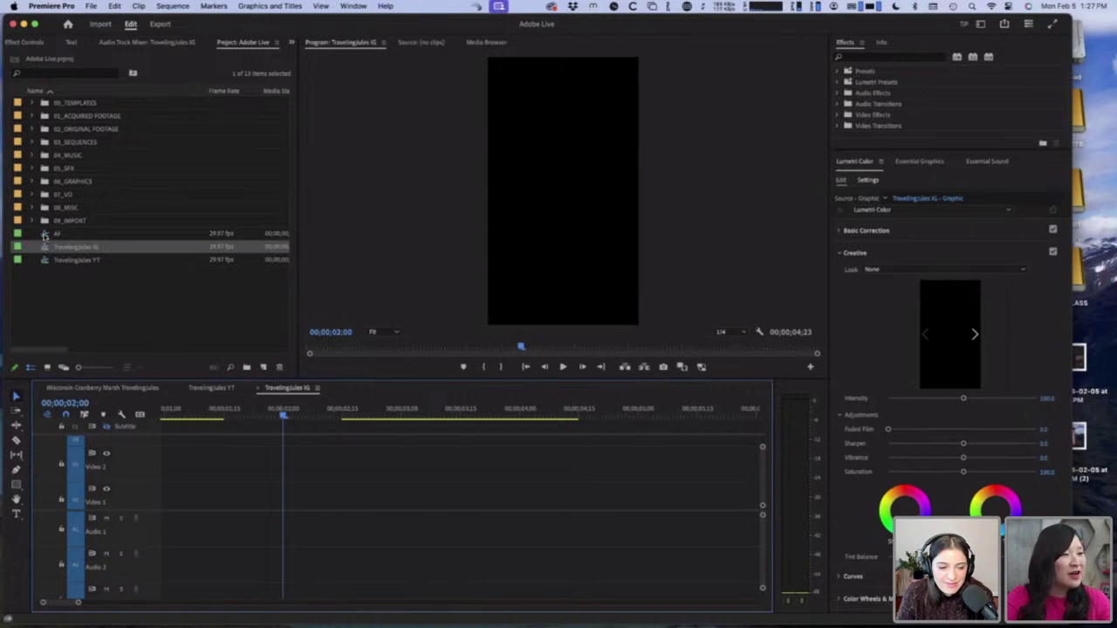
{"action": "left_click", "coordinate": [43, 235]}
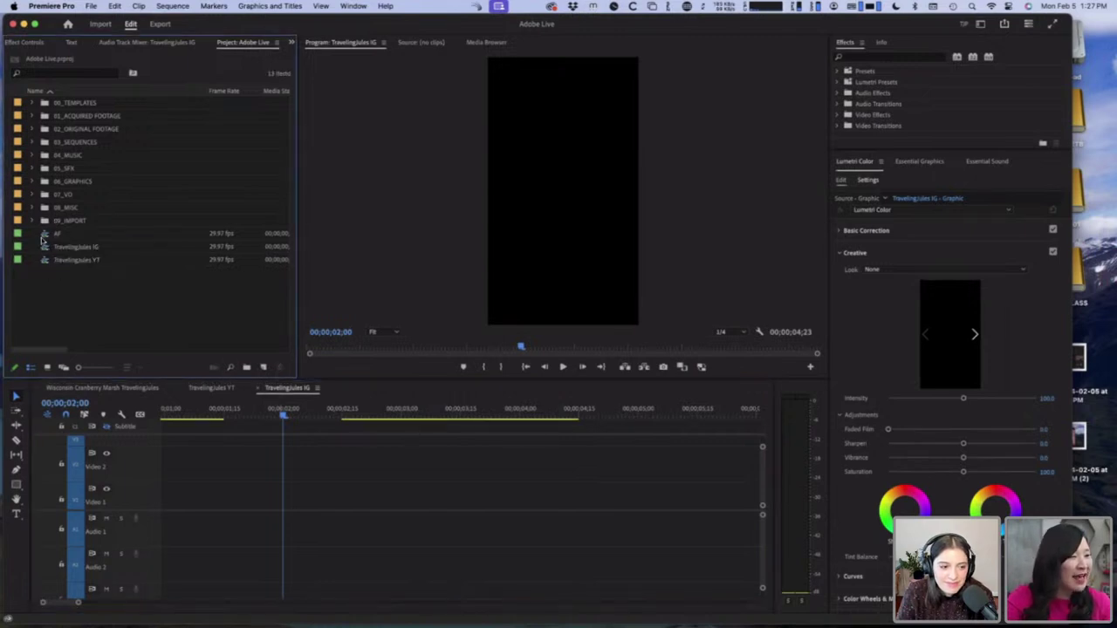
{"action": "double_click", "coordinate": [43, 236]}
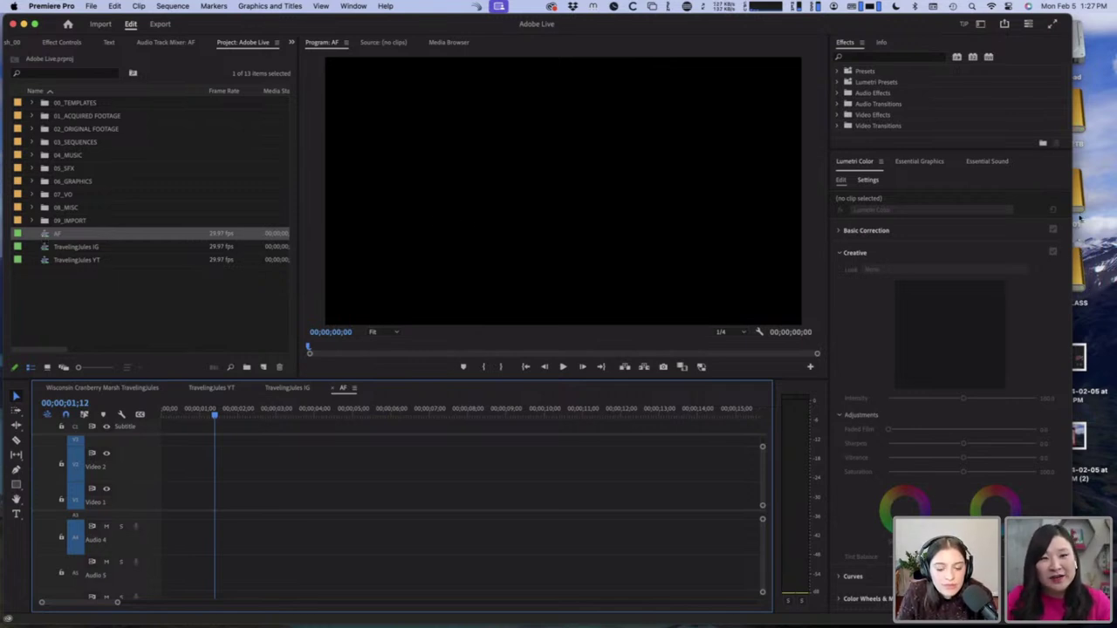
Step: In Finder, open the 220928 Wisconsin Fresh in the Field 2022 folder on the TRAVEL 2TB drive and collapse its ADOBE subfolder
{"action": "double_click", "coordinate": [1079, 122]}
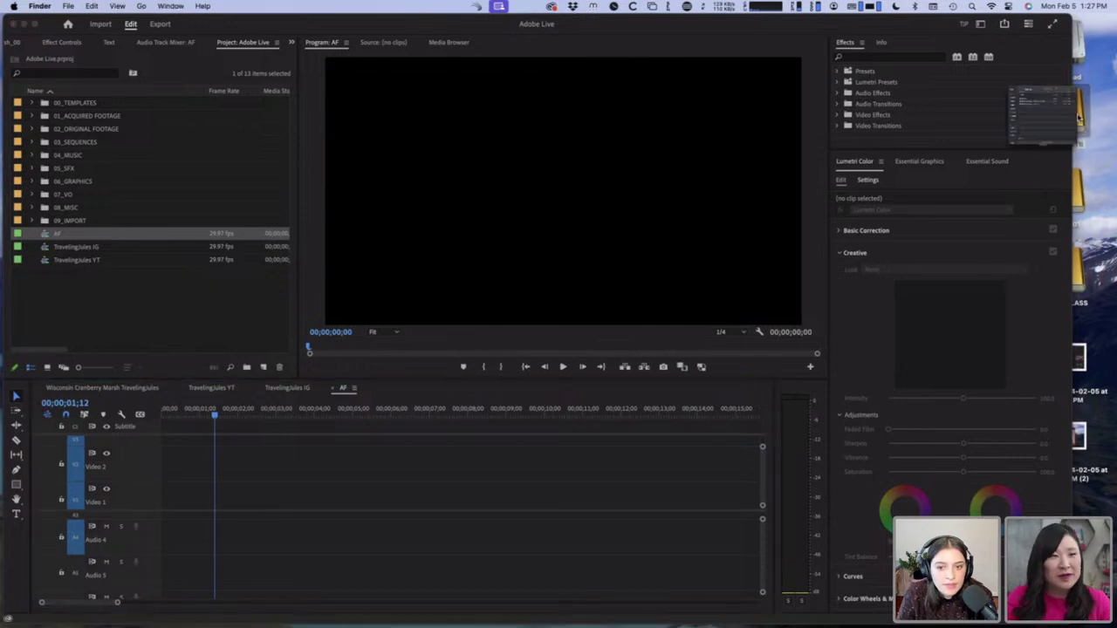
{"action": "left_click_drag", "start_coordinate": [543, 116], "coordinate": [633, 118]}
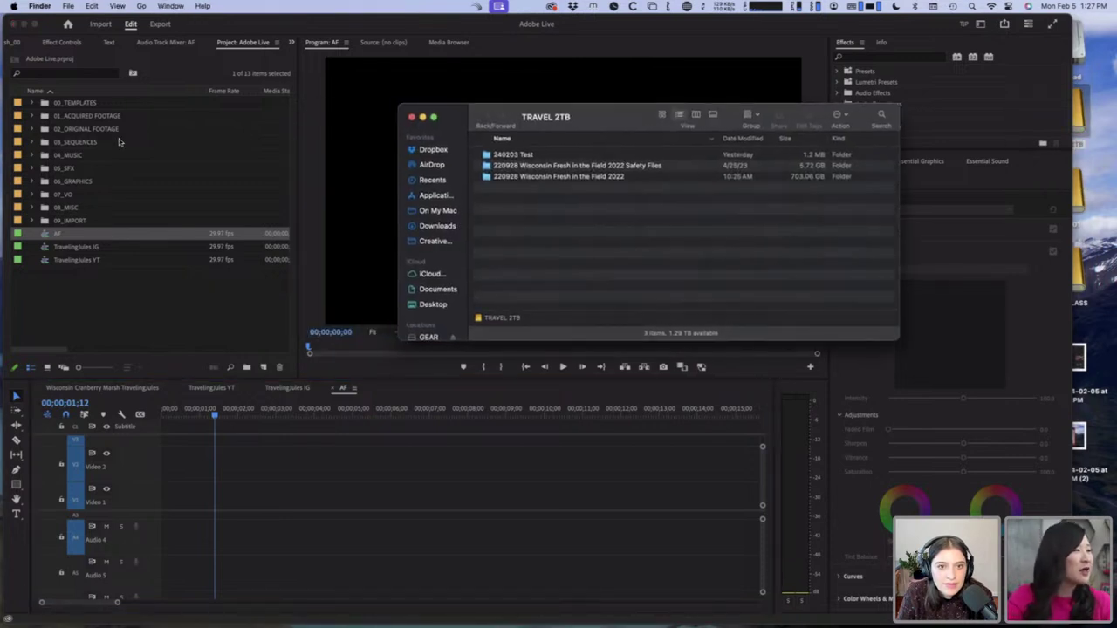
{"action": "left_click", "coordinate": [522, 177]}
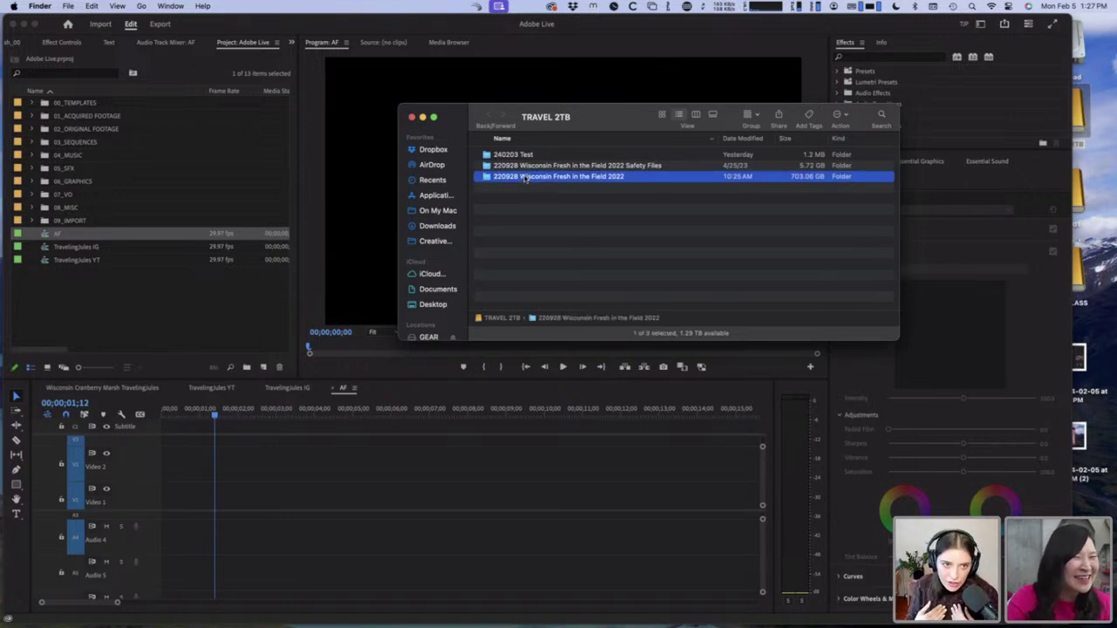
{"action": "double_click", "coordinate": [523, 178]}
{"action": "left_click", "coordinate": [489, 178]}
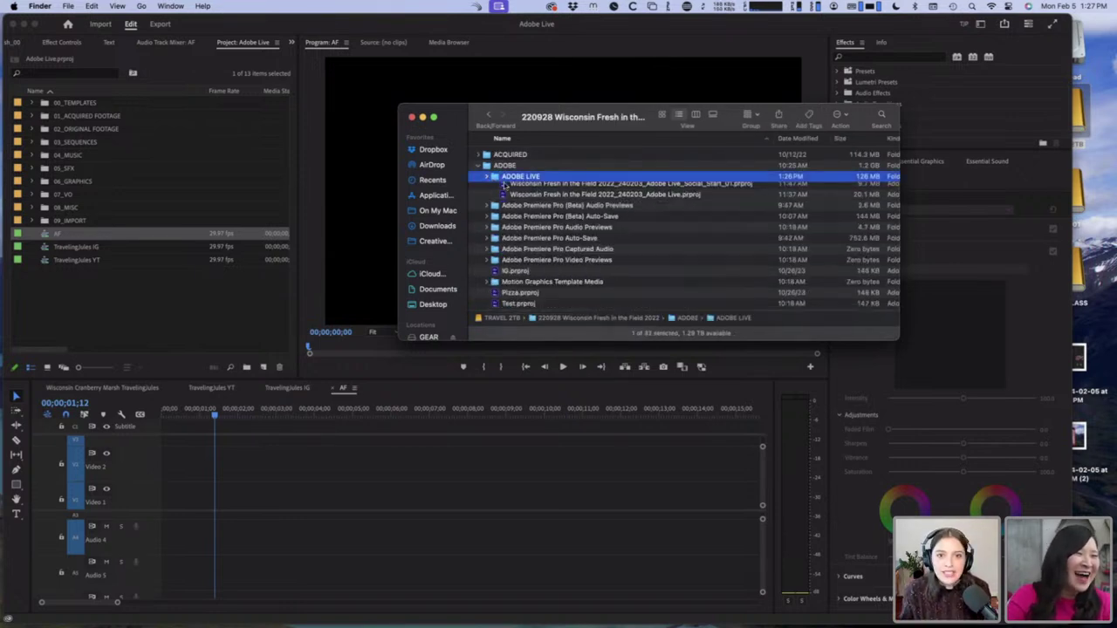
{"action": "left_click", "coordinate": [479, 166]}
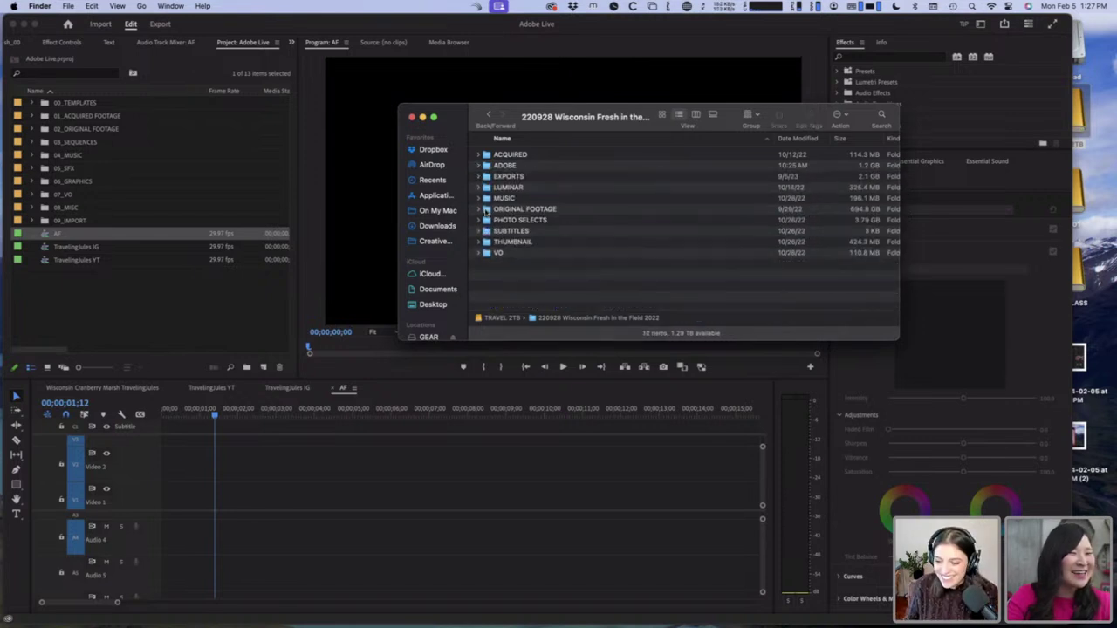
Step: Expand the ORIGINAL FOOTAGE and DAY THREE folders, and enlarge the Finder window to fit the full folder list
{"action": "left_click", "coordinate": [482, 210]}
{"action": "left_click", "coordinate": [479, 210]}
{"action": "left_click", "coordinate": [493, 253]}
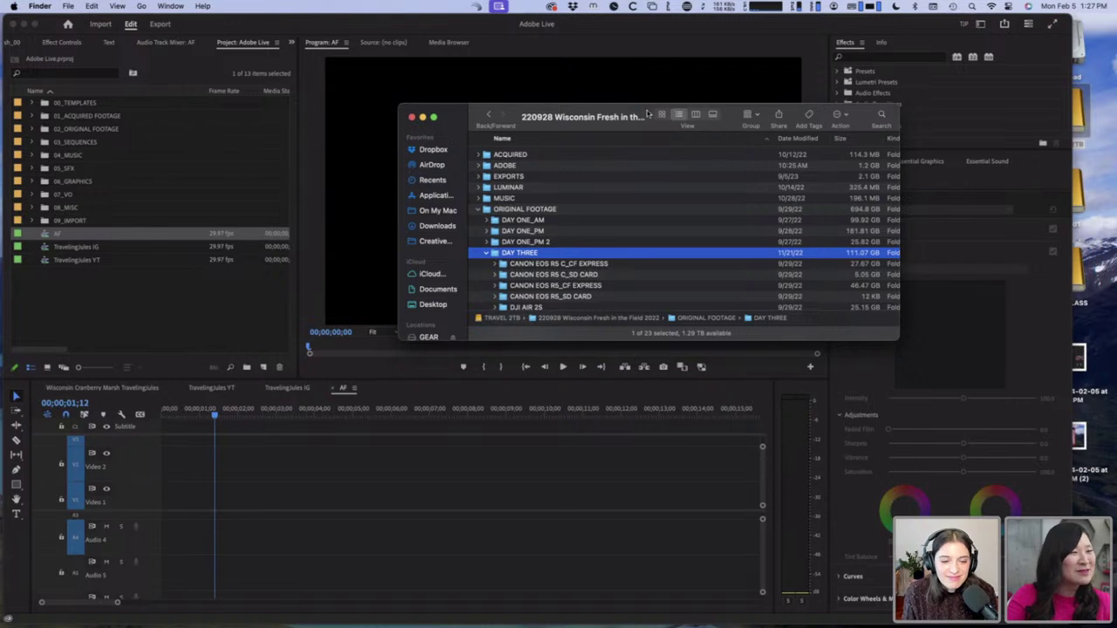
{"action": "left_click_drag", "start_coordinate": [650, 114], "coordinate": [710, 112]}
{"action": "scroll", "coordinate": [604, 261], "scroll_direction": "down", "scroll_amount": 3}
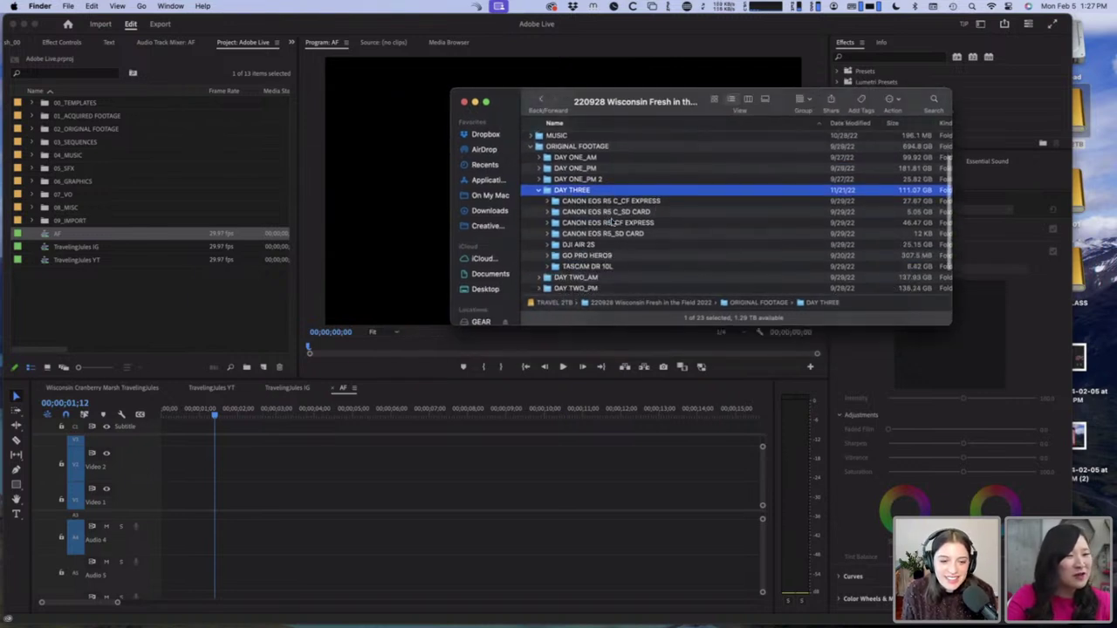
{"action": "left_click_drag", "start_coordinate": [629, 324], "coordinate": [630, 440]}
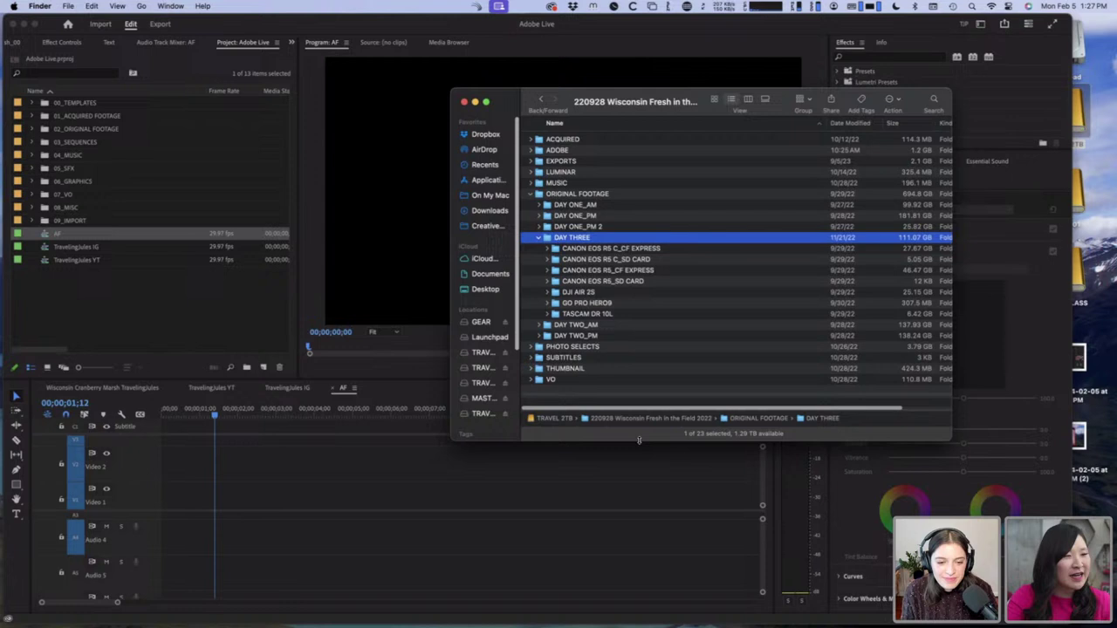
Step: Review the ACQUIRED, ADOBE, EXPORTS, LUMINAR and ORIGINAL FOOTAGE folders, along with the camera subfolders of DAY THREE
{"action": "left_click", "coordinate": [568, 141]}
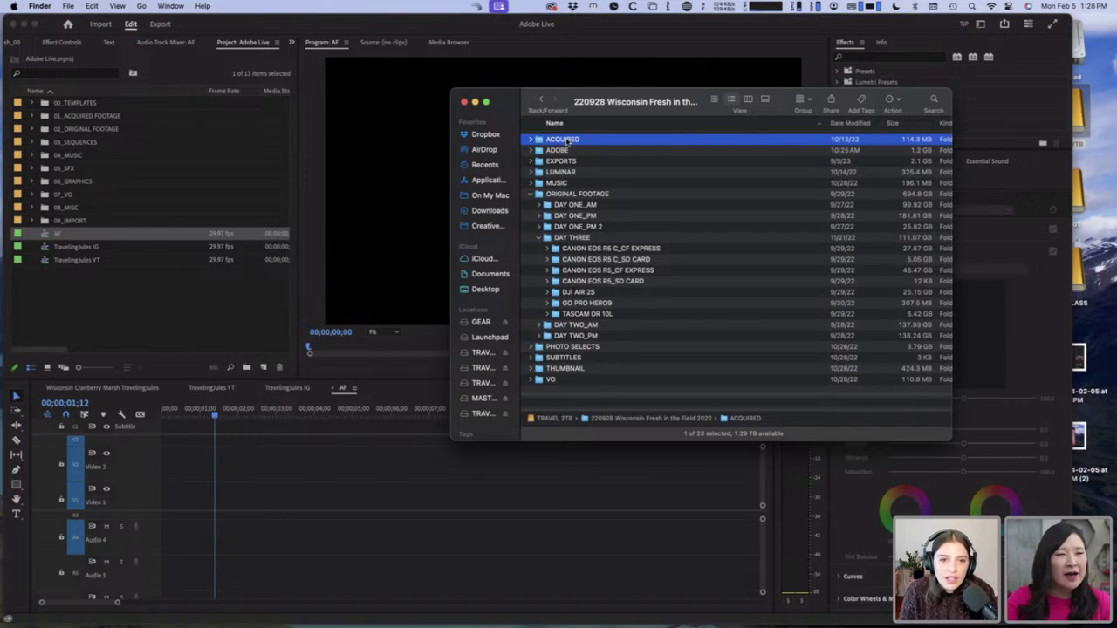
{"action": "left_click", "coordinate": [573, 151]}
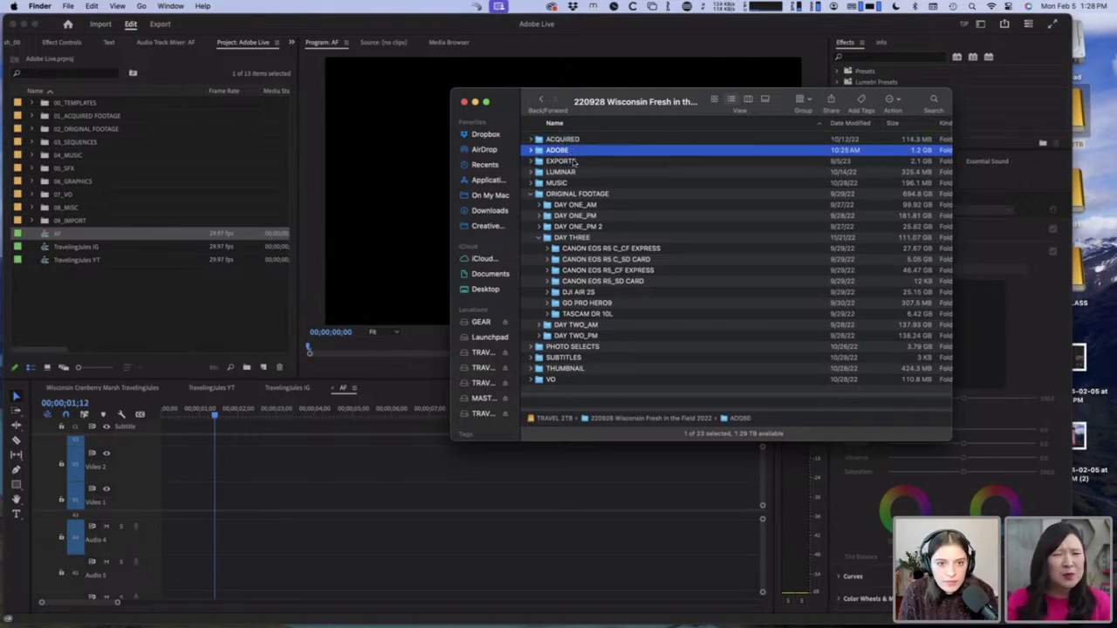
{"action": "left_click", "coordinate": [573, 162]}
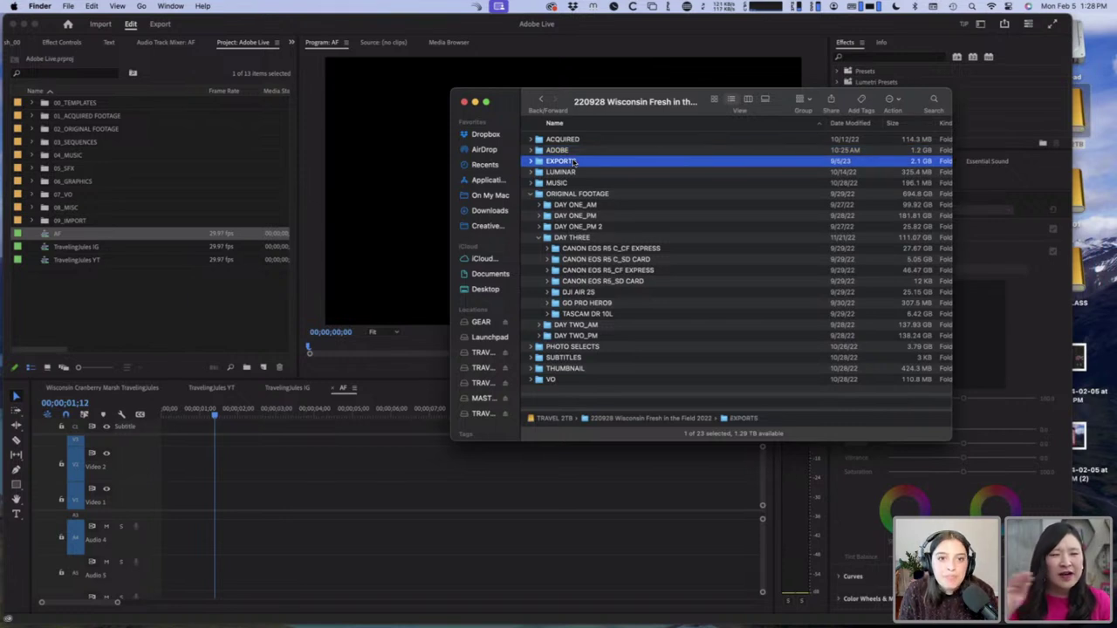
{"action": "left_click", "coordinate": [570, 173]}
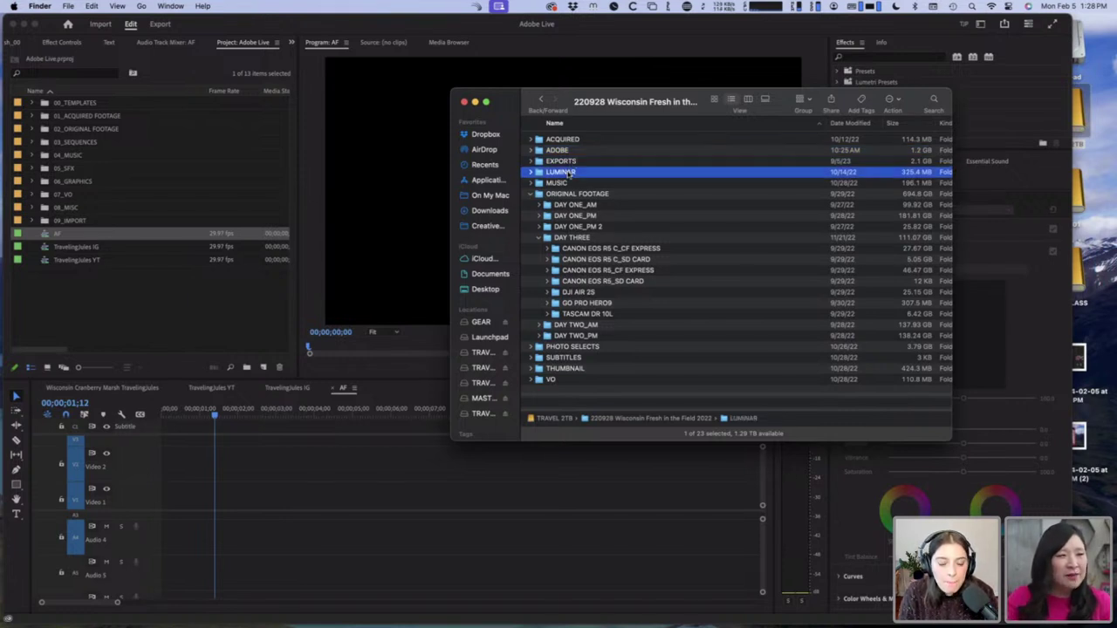
{"action": "left_click", "coordinate": [572, 193]}
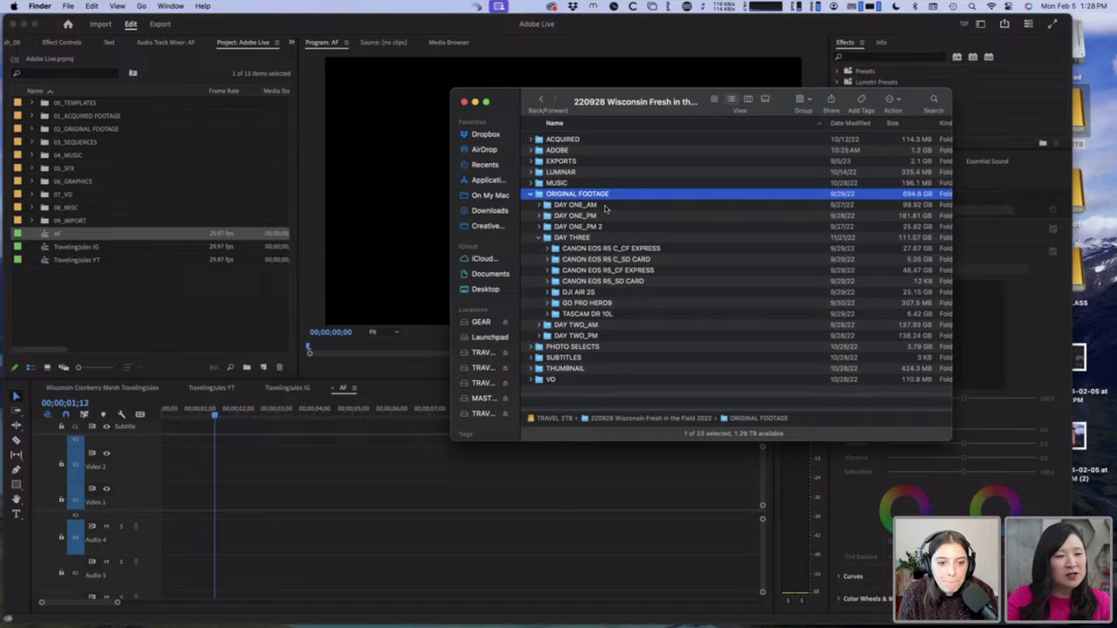
{"action": "left_click", "coordinate": [547, 237]}
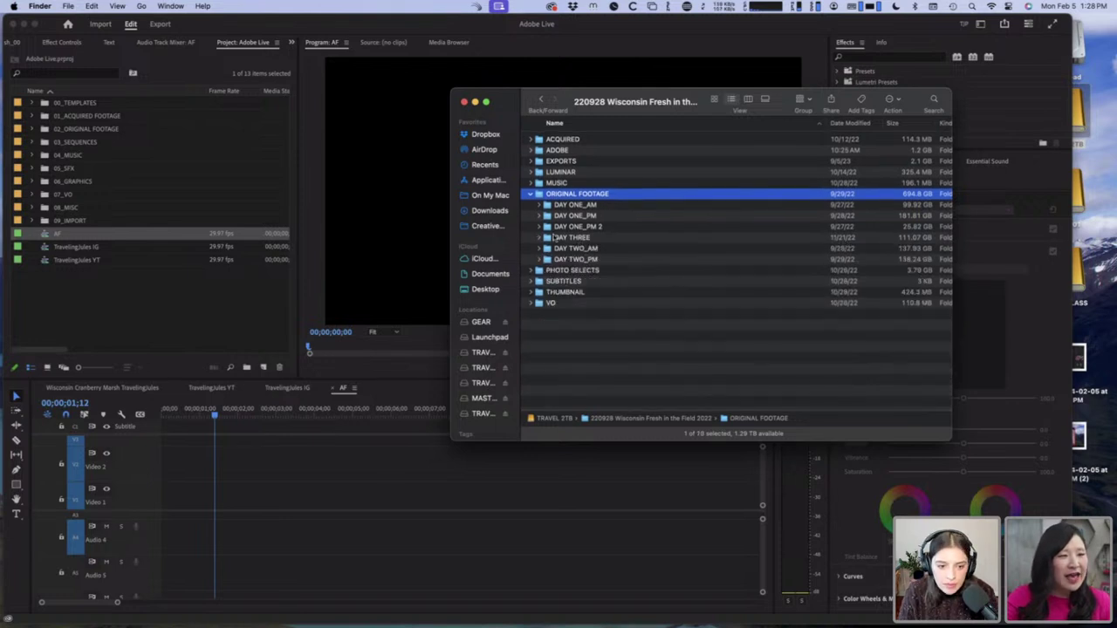
{"action": "left_click", "coordinate": [563, 237]}
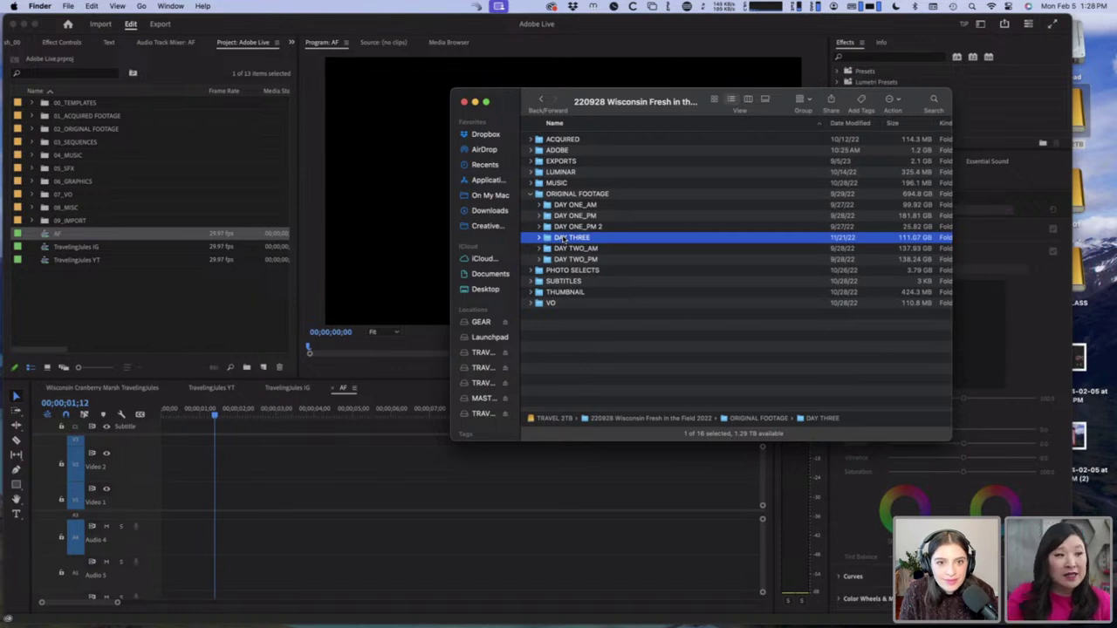
{"action": "left_click", "coordinate": [538, 237]}
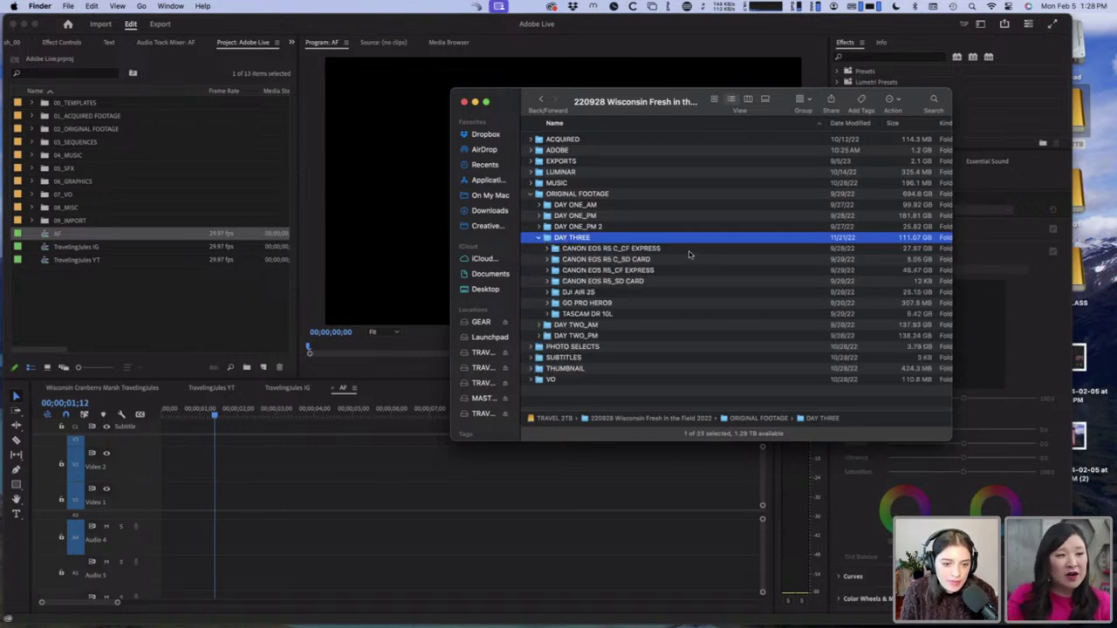
Step: Try to import all the camera and audio recorder folders of DAY THREE into the 02_ORIGINAL FOOTAGE bin, and close the Finder window
{"action": "left_click", "coordinate": [689, 252]}
{"action": "left_click", "coordinate": [648, 312], "text": "shift"}
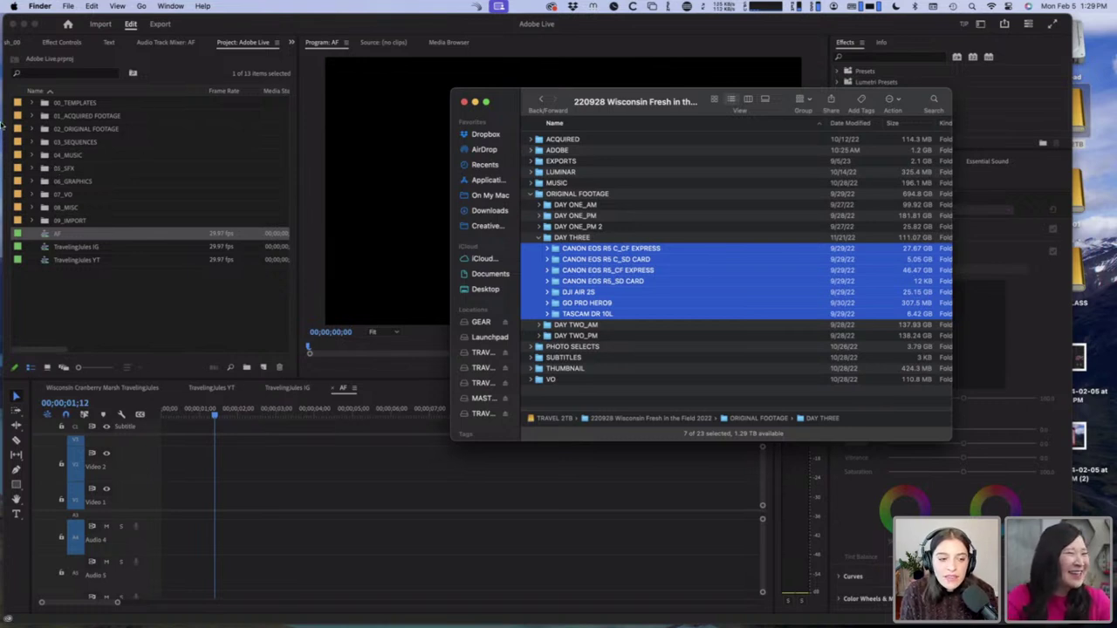
{"action": "left_click", "coordinate": [35, 145]}
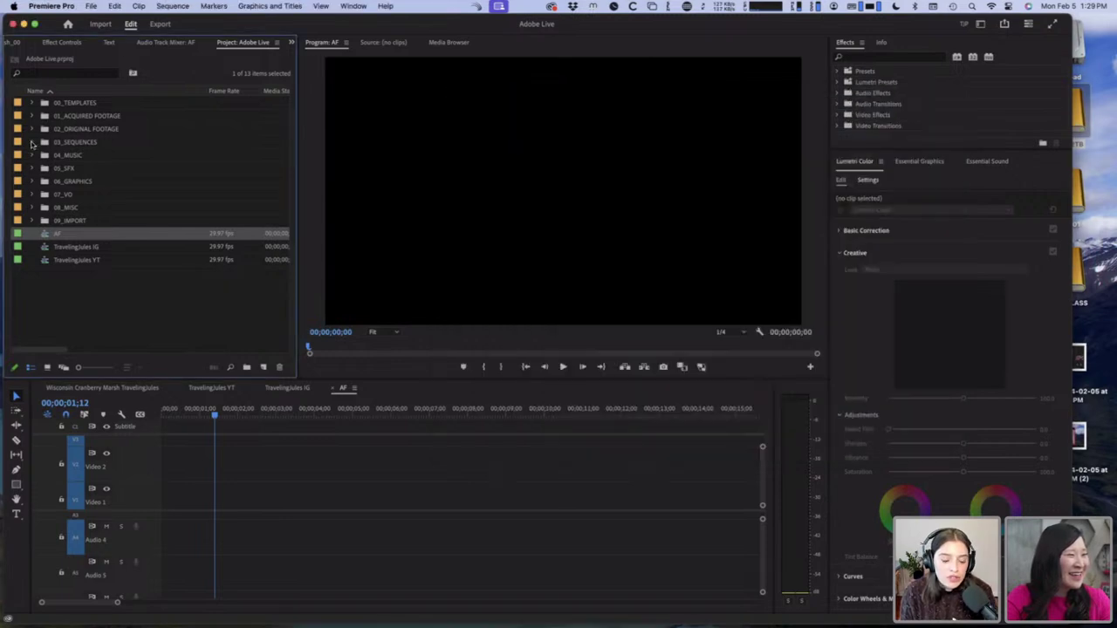
{"action": "key", "text": "super+Tab"}
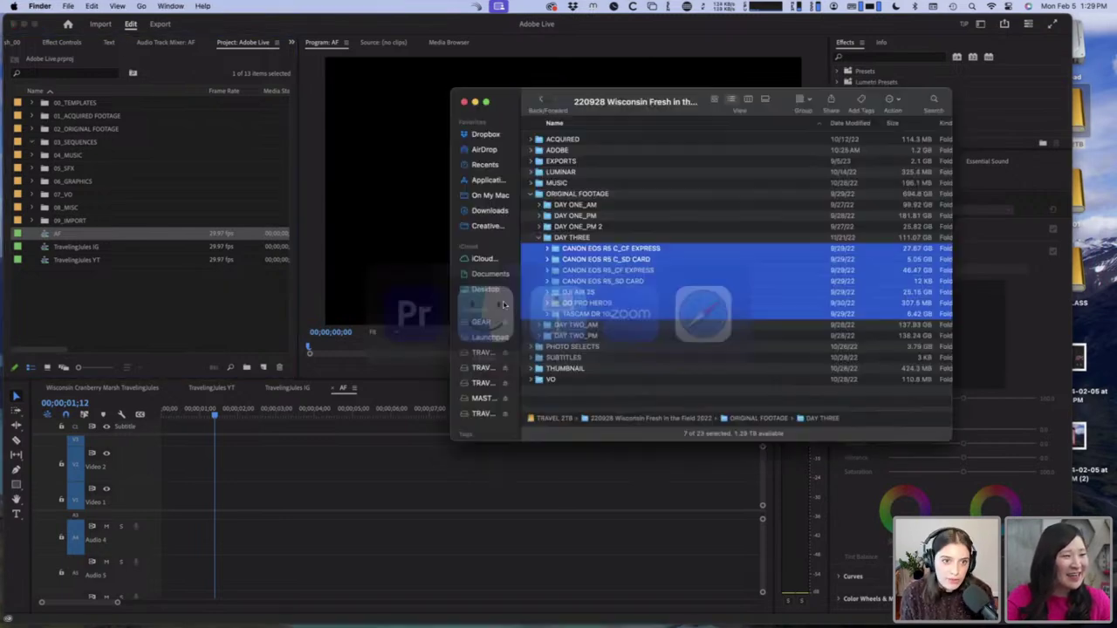
{"action": "left_click_drag", "start_coordinate": [476, 226], "coordinate": [108, 132]}
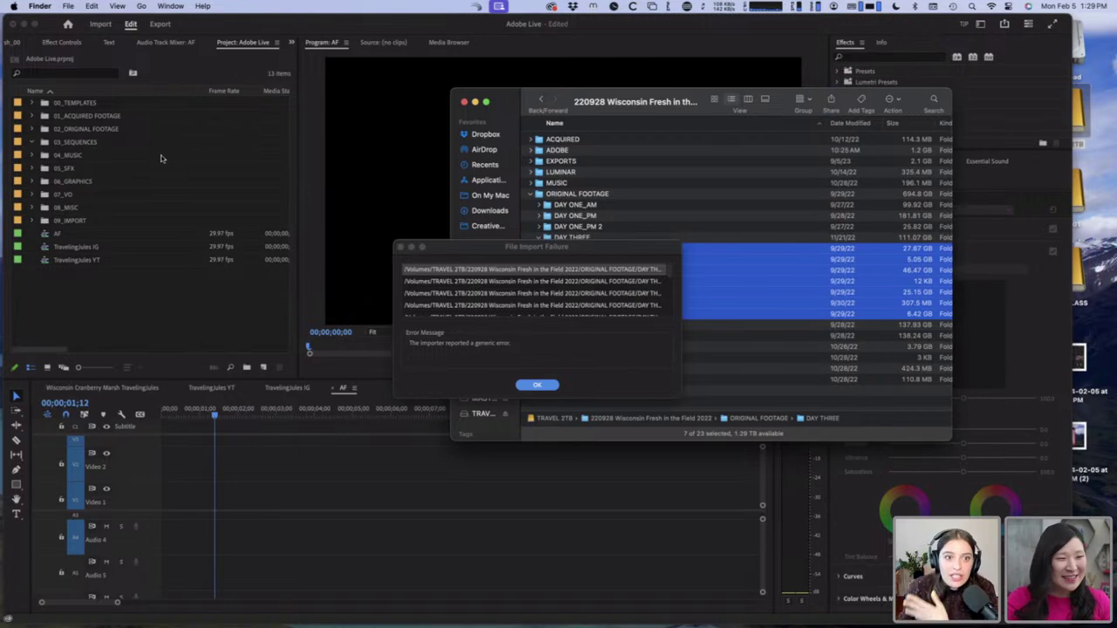
{"action": "left_click", "coordinate": [537, 385]}
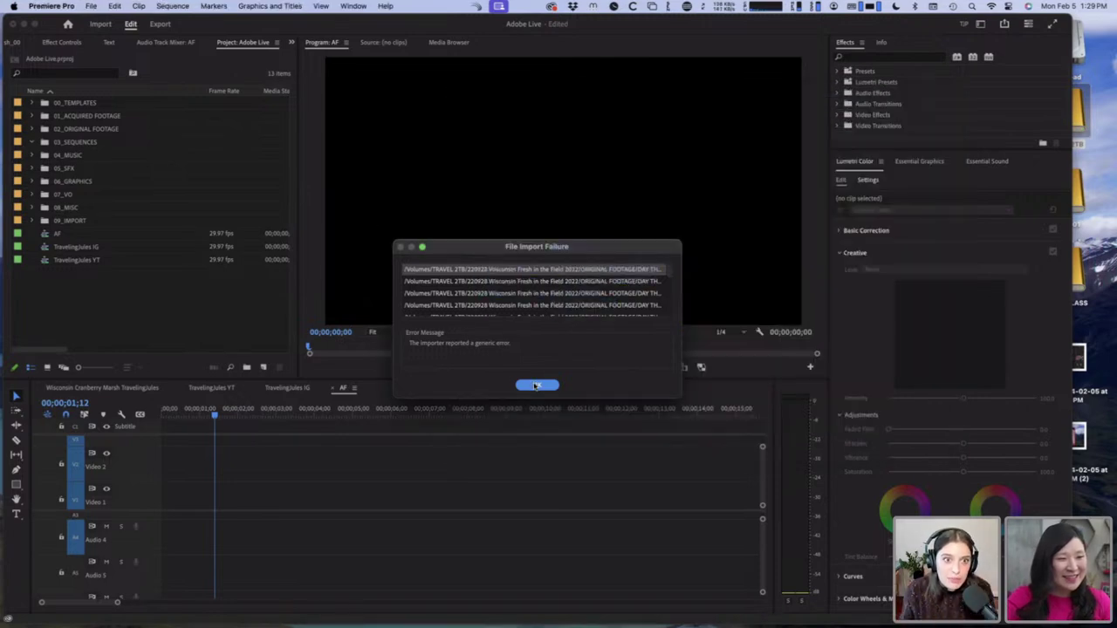
{"action": "left_click", "coordinate": [537, 385]}
{"action": "key", "text": "super+Tab"}
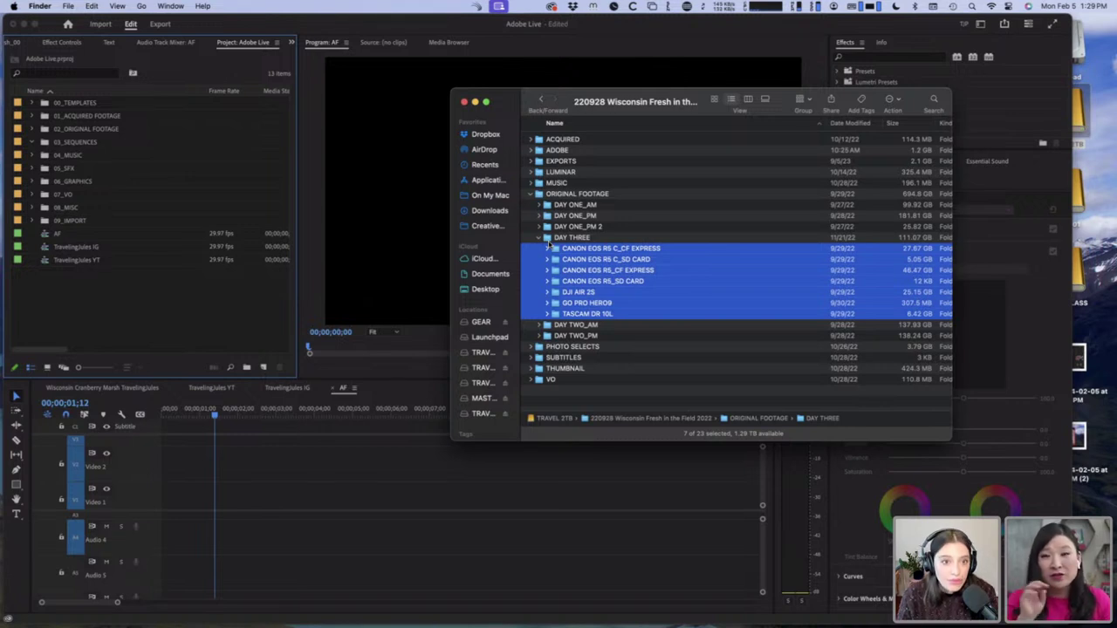
{"action": "left_click", "coordinate": [463, 101]}
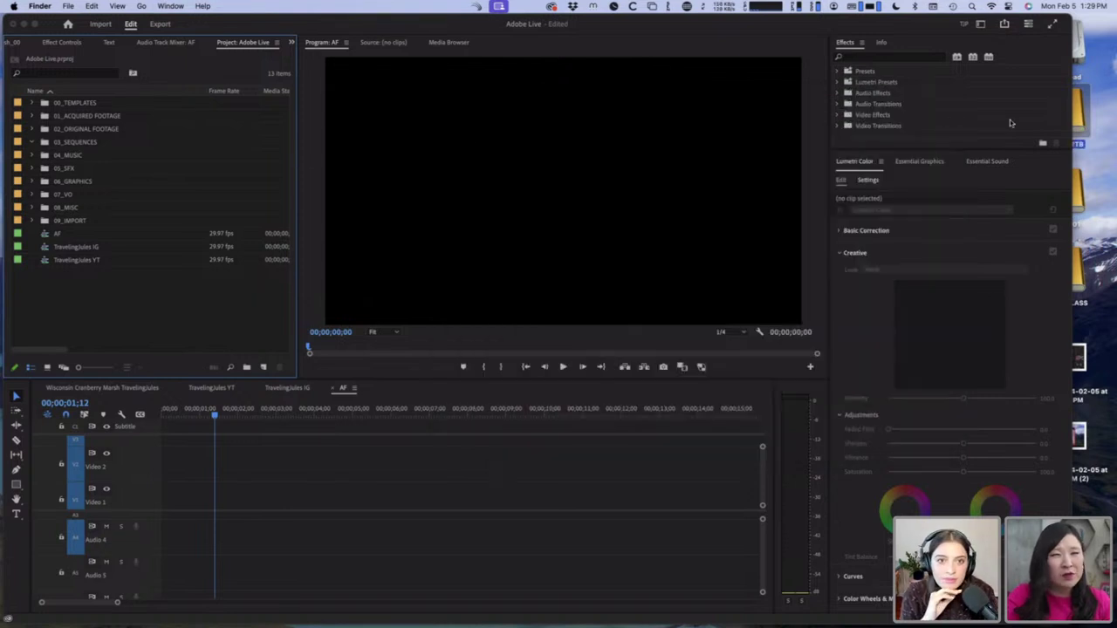
Step: Switch back to Premiere Pro, widen its window and expand the 02_ORIGINAL FOOTAGE bin
{"action": "left_click", "coordinate": [1074, 129]}
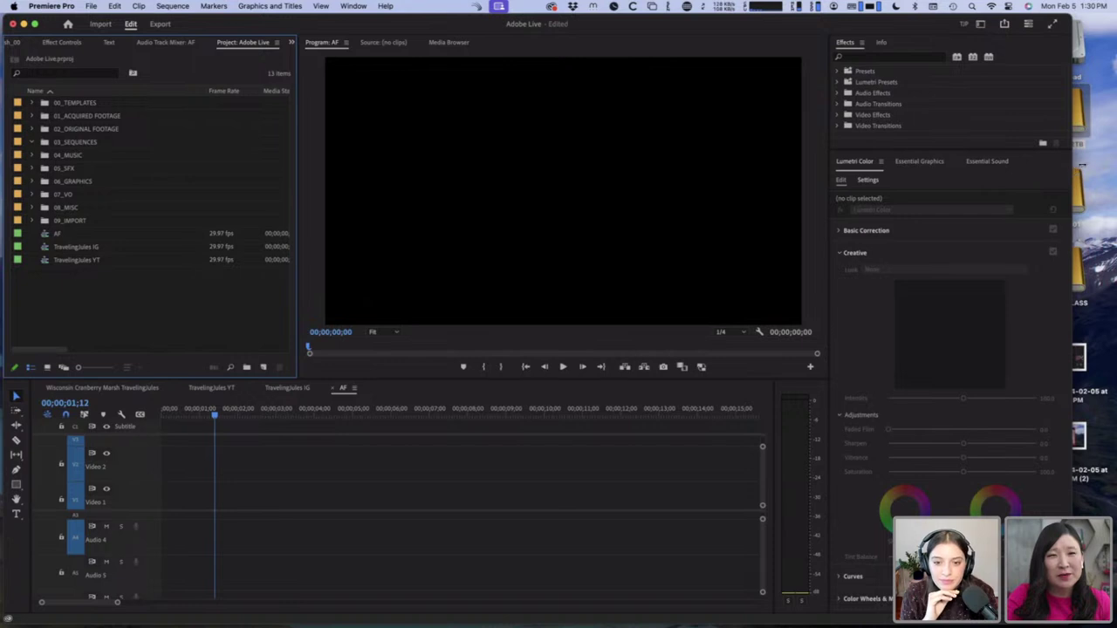
{"action": "left_click_drag", "start_coordinate": [1082, 164], "coordinate": [1112, 166]}
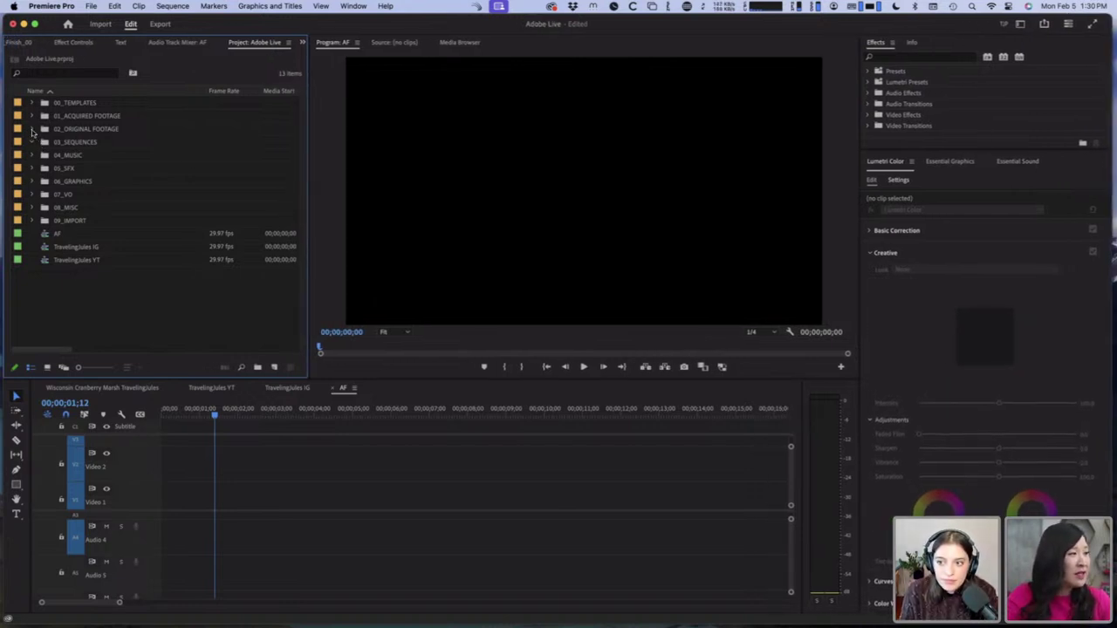
{"action": "left_click", "coordinate": [32, 129]}
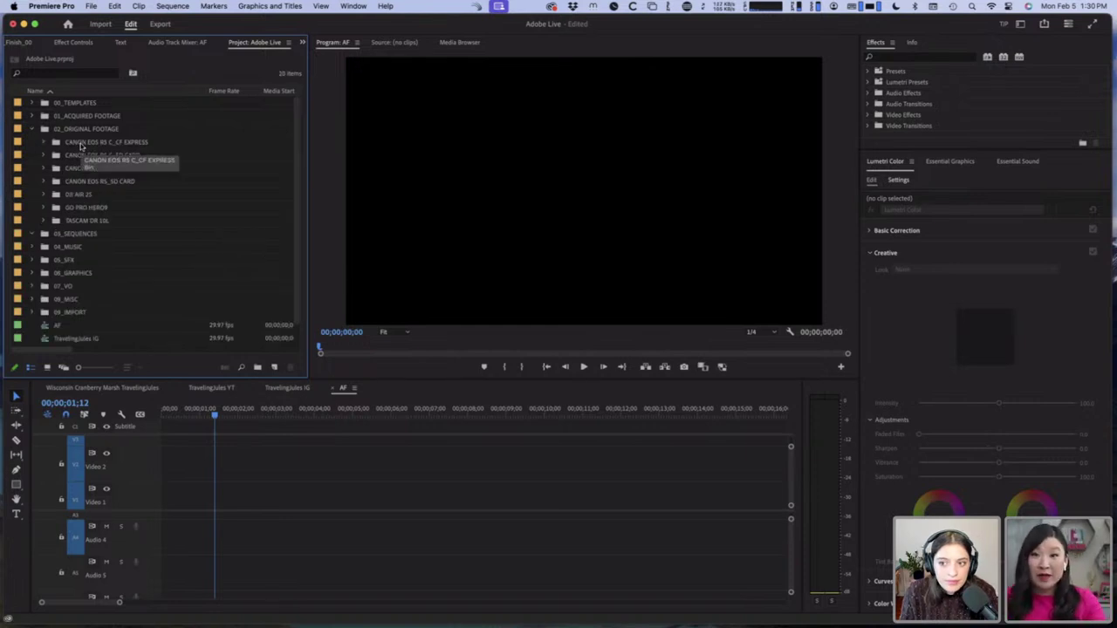
Step: Place the CANON EOS R5 C_CF EXPRESS clips at the start of Video 1 in AF, keeping the existing sequence settings, and fit the timeline
{"action": "left_click", "coordinate": [89, 155]}
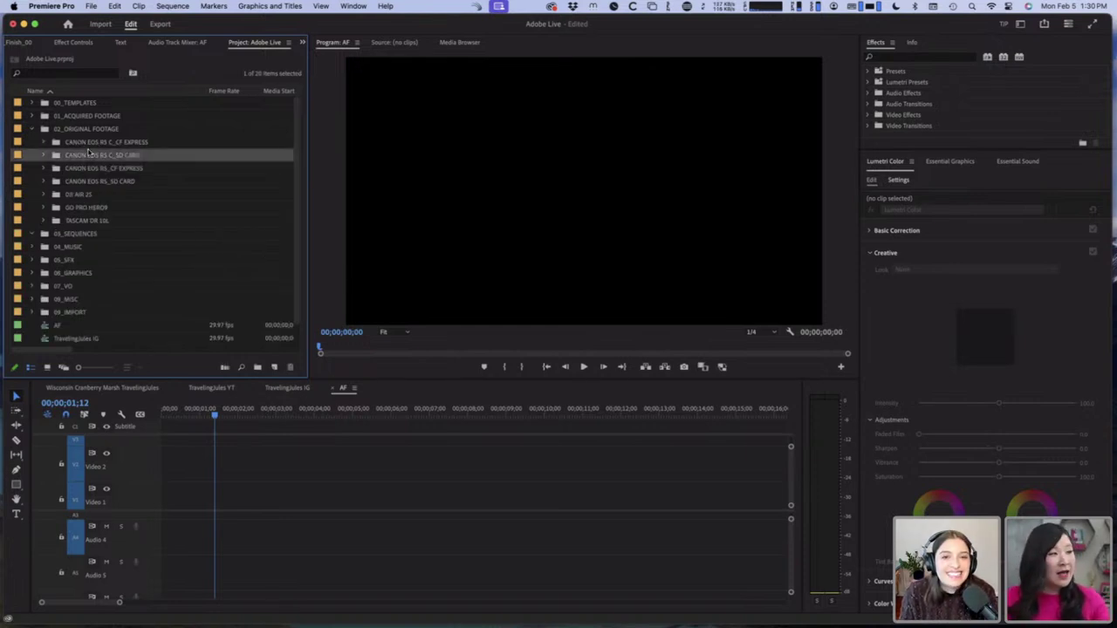
{"action": "left_click", "coordinate": [77, 194]}
{"action": "left_click", "coordinate": [93, 155]}
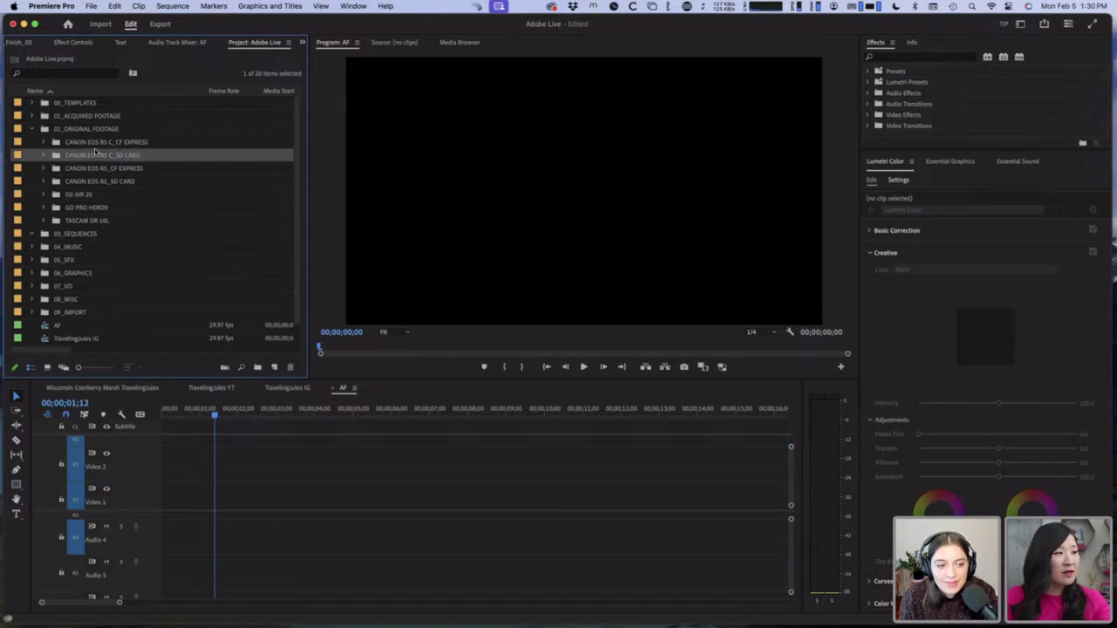
{"action": "left_click", "coordinate": [93, 156]}
{"action": "left_click", "coordinate": [91, 145]}
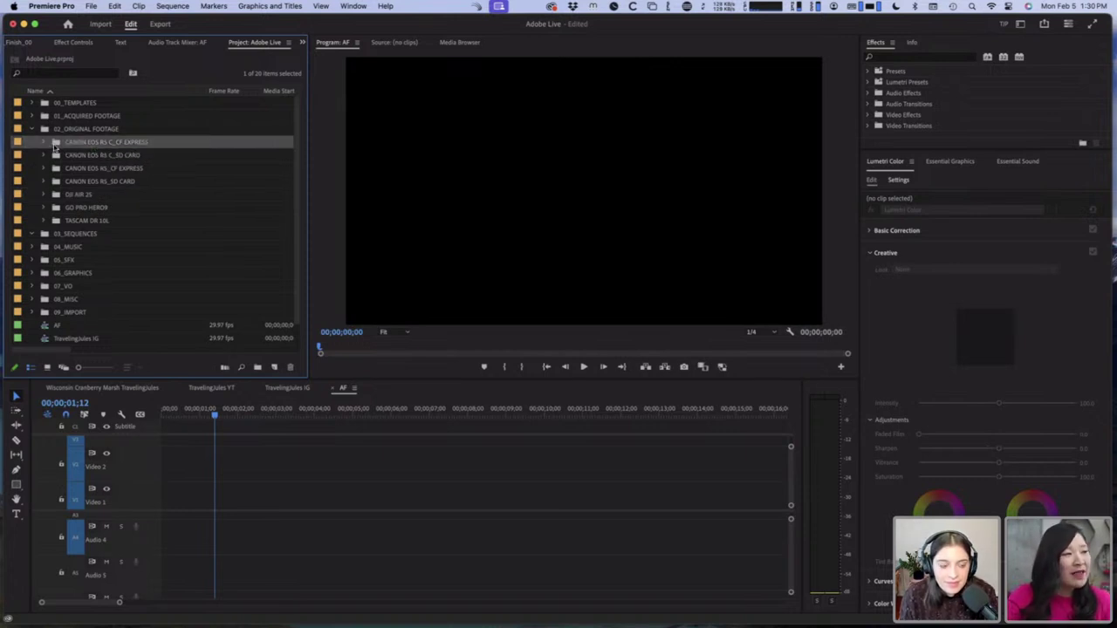
{"action": "left_click_drag", "start_coordinate": [56, 148], "coordinate": [231, 472]}
{"action": "left_click", "coordinate": [650, 346]}
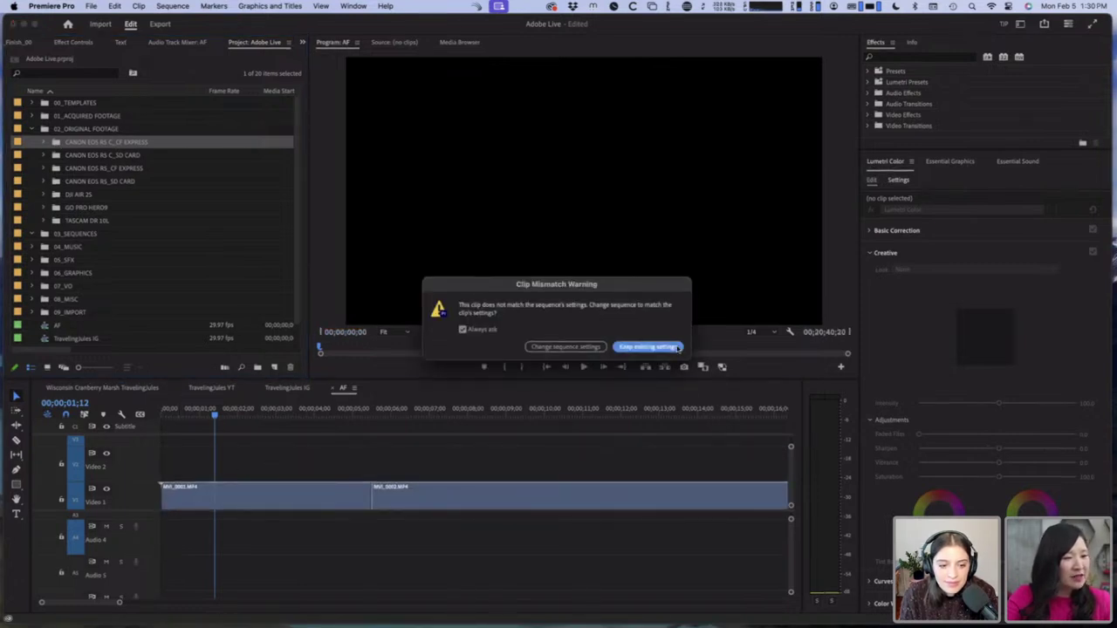
{"action": "key", "text": "backslash"}
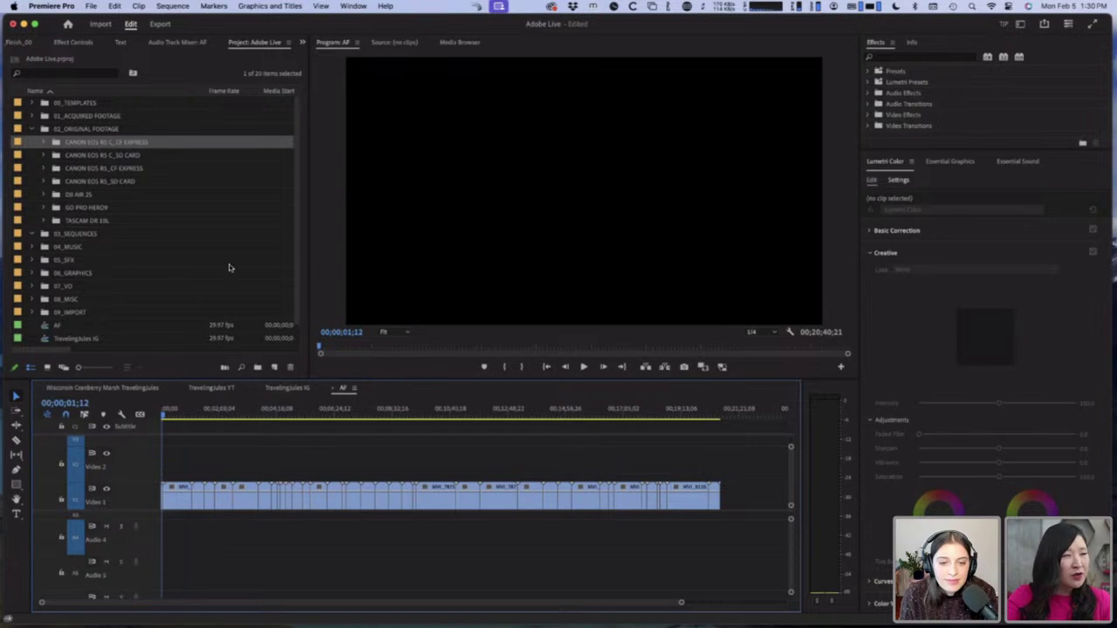
Step: Append the CANON EOS R5 C_SD CARD clips on Video 1, followed by the CANON EOS R5_CF EXPRESS clips on Video 2
{"action": "left_click_drag", "start_coordinate": [119, 157], "coordinate": [729, 487]}
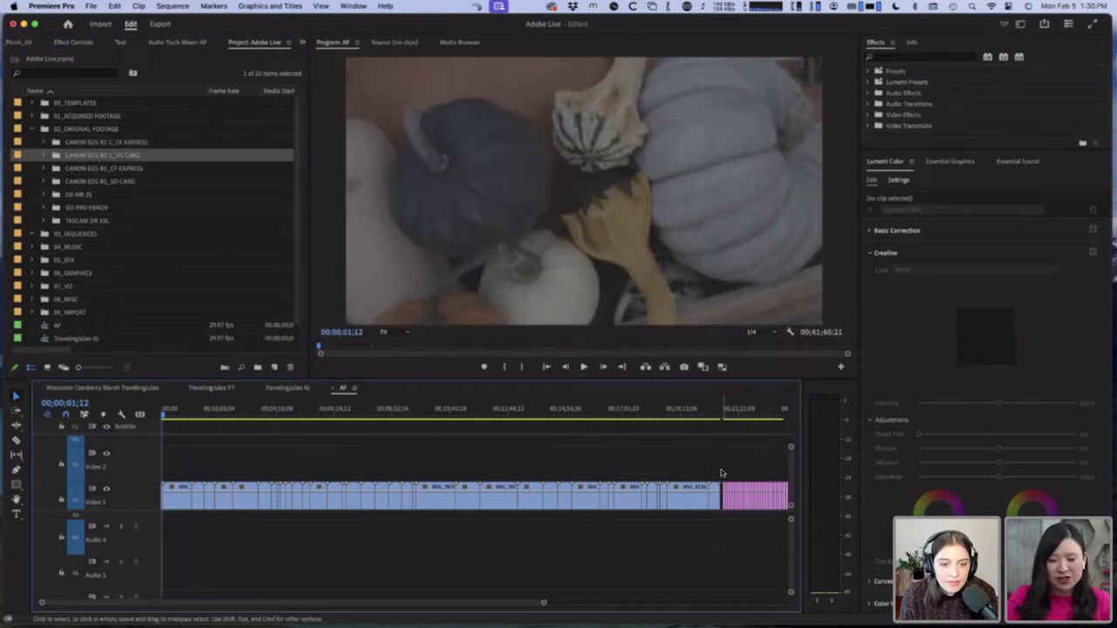
{"action": "key", "text": "backslash"}
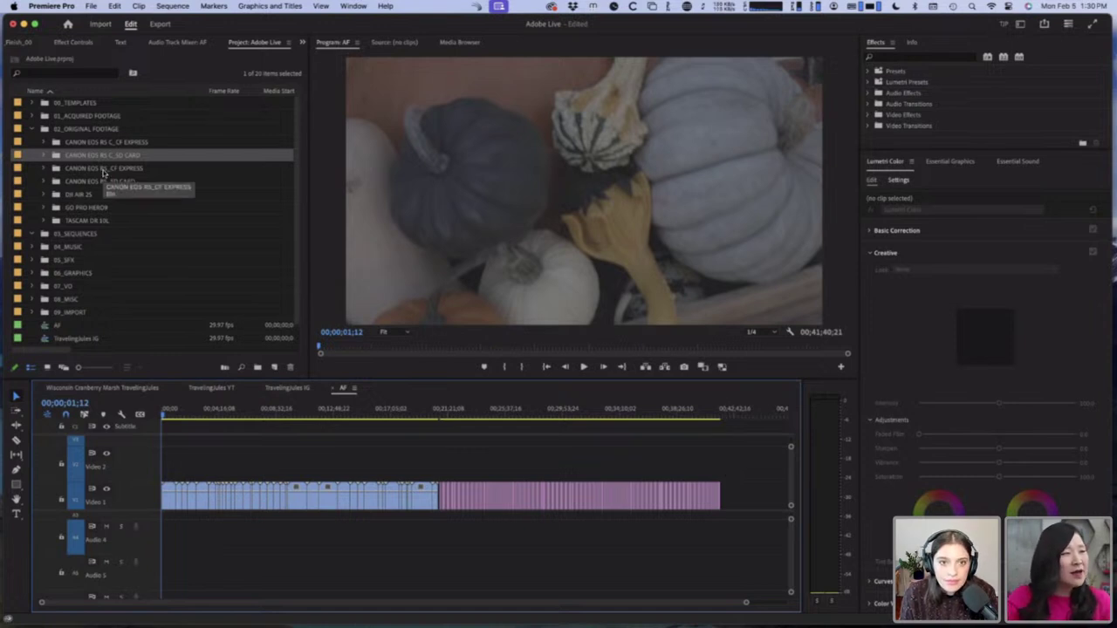
{"action": "left_click_drag", "start_coordinate": [141, 168], "coordinate": [740, 454]}
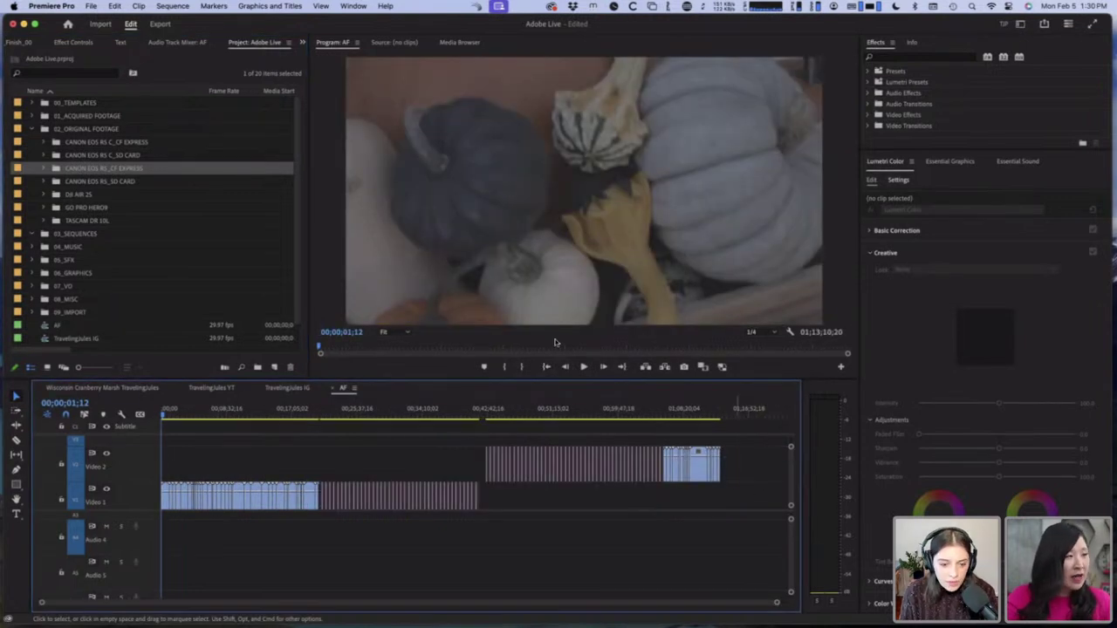
Step: Expand the DJI AIR 2S bin down to its DCIM folder, and add the GO PRO HERO9 clips after the existing clips on Video 2
{"action": "left_click", "coordinate": [109, 182]}
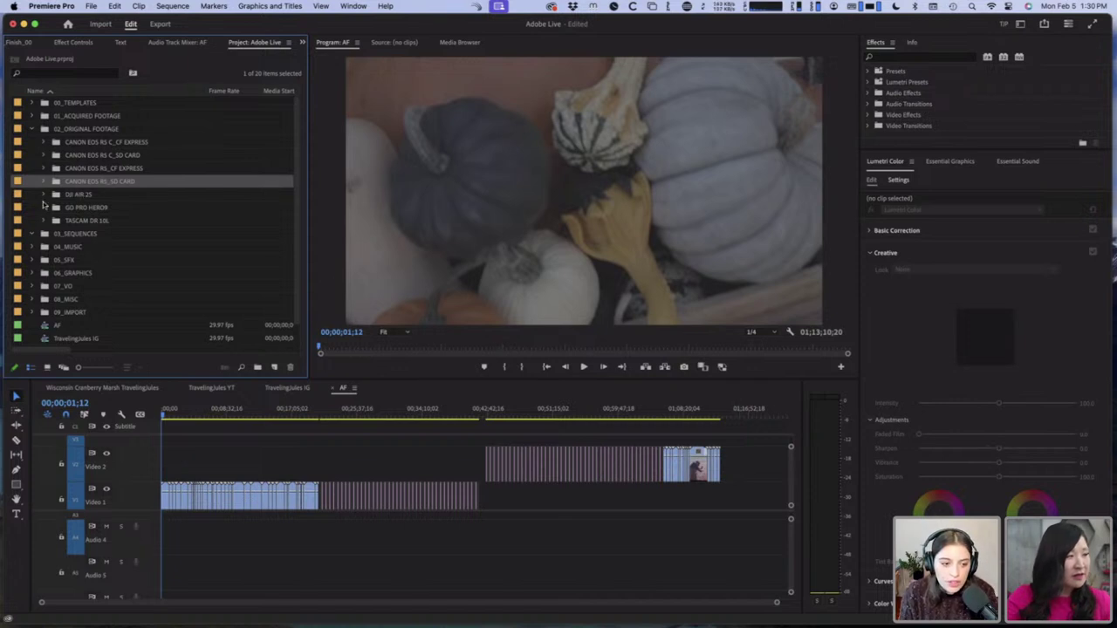
{"action": "left_click", "coordinate": [43, 195]}
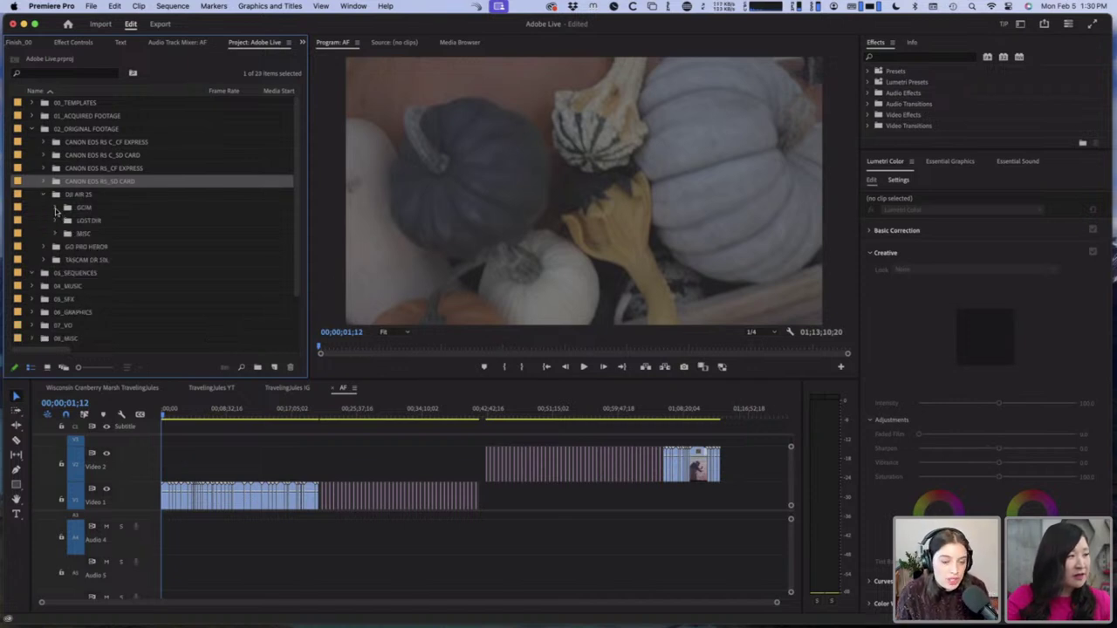
{"action": "left_click", "coordinate": [56, 208]}
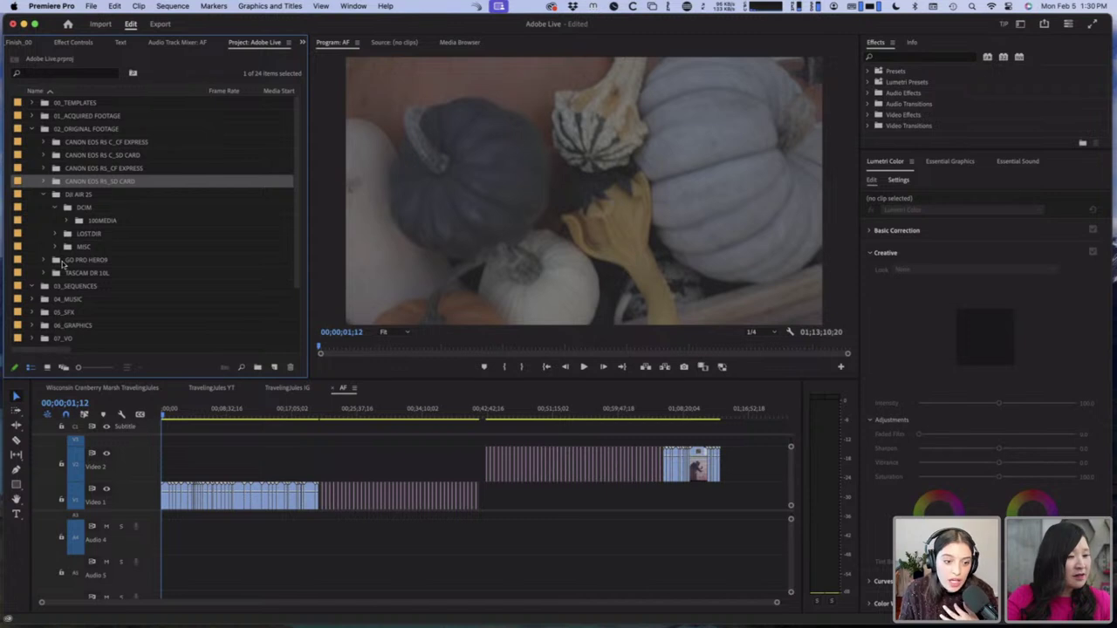
{"action": "left_click_drag", "start_coordinate": [63, 264], "coordinate": [738, 456]}
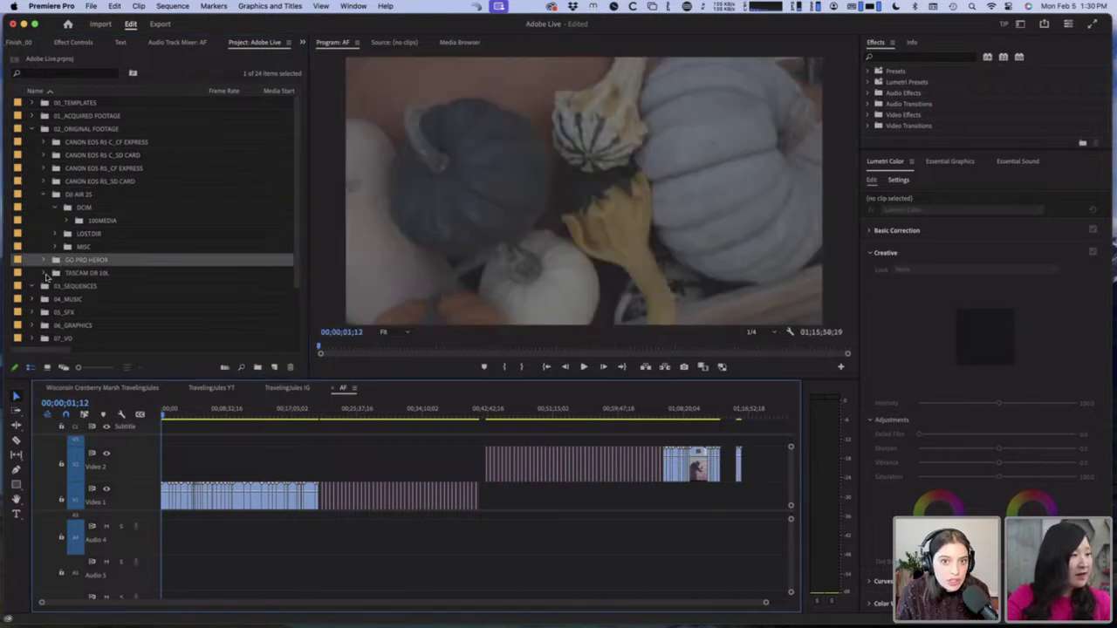
Step: Collapse the DJI AIR 2S bin and check the subfolders of the CANON EOS R5_SD CARD bin
{"action": "left_click", "coordinate": [45, 194]}
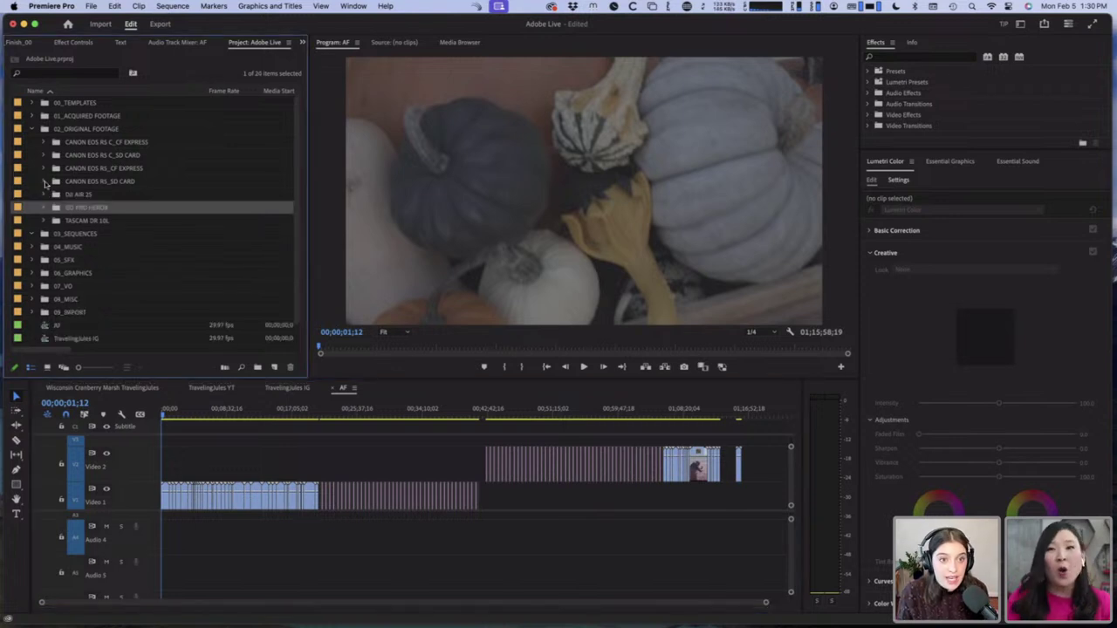
{"action": "left_click", "coordinate": [45, 182]}
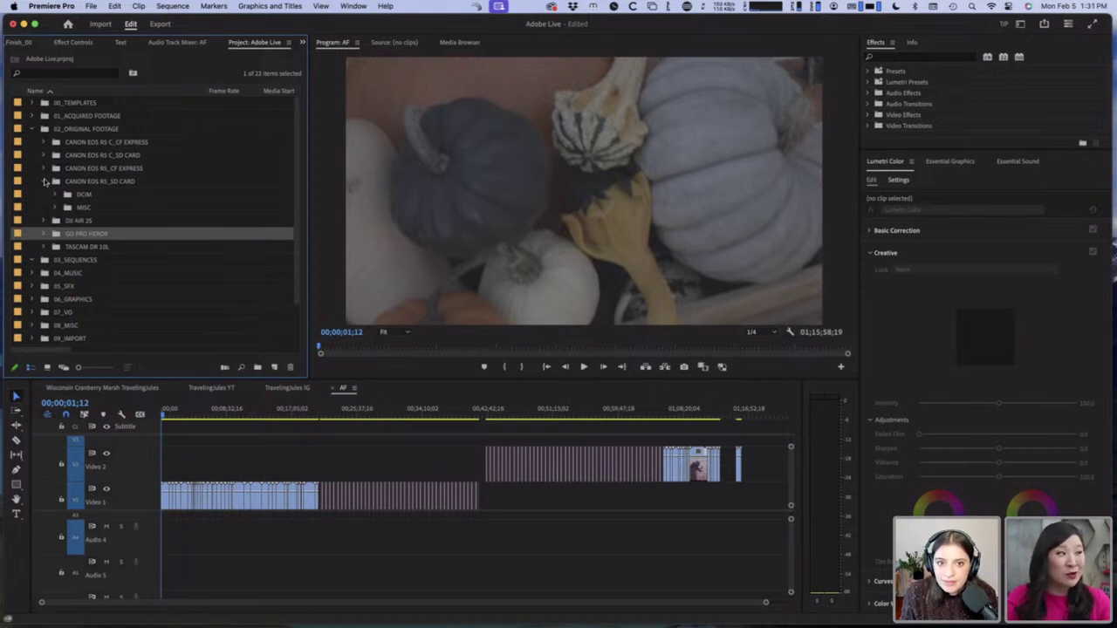
{"action": "left_click", "coordinate": [45, 182]}
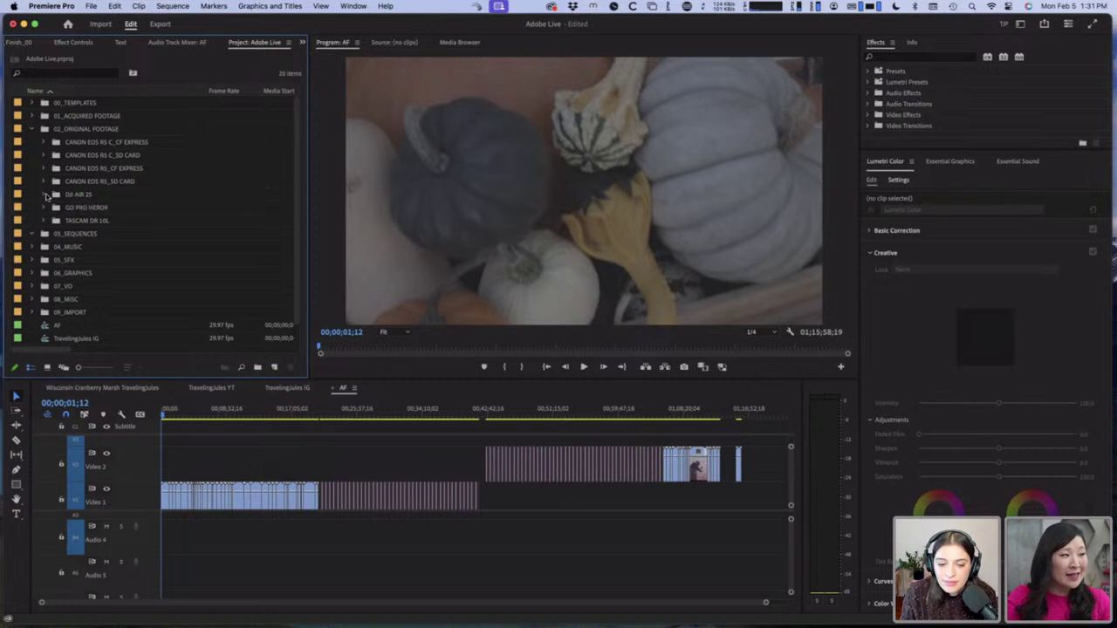
Step: Expand the DJI AIR 2S bin down to the VIDEO folder in 100MEDIA, and sort the bin list by name in descending order
{"action": "left_click", "coordinate": [45, 194]}
{"action": "left_click", "coordinate": [78, 221]}
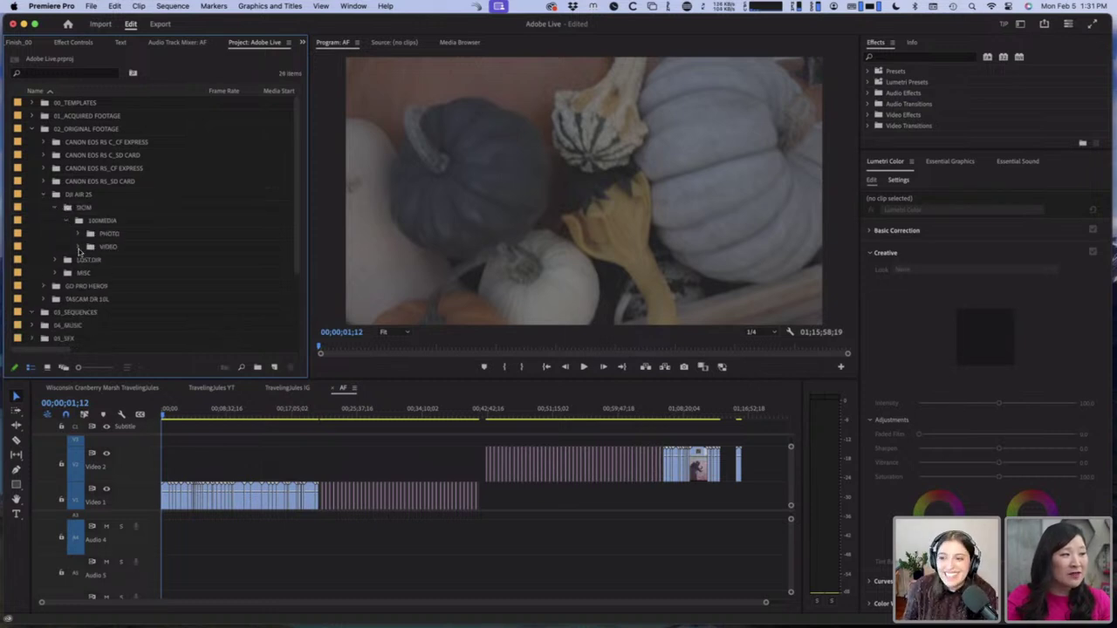
{"action": "left_click", "coordinate": [79, 247]}
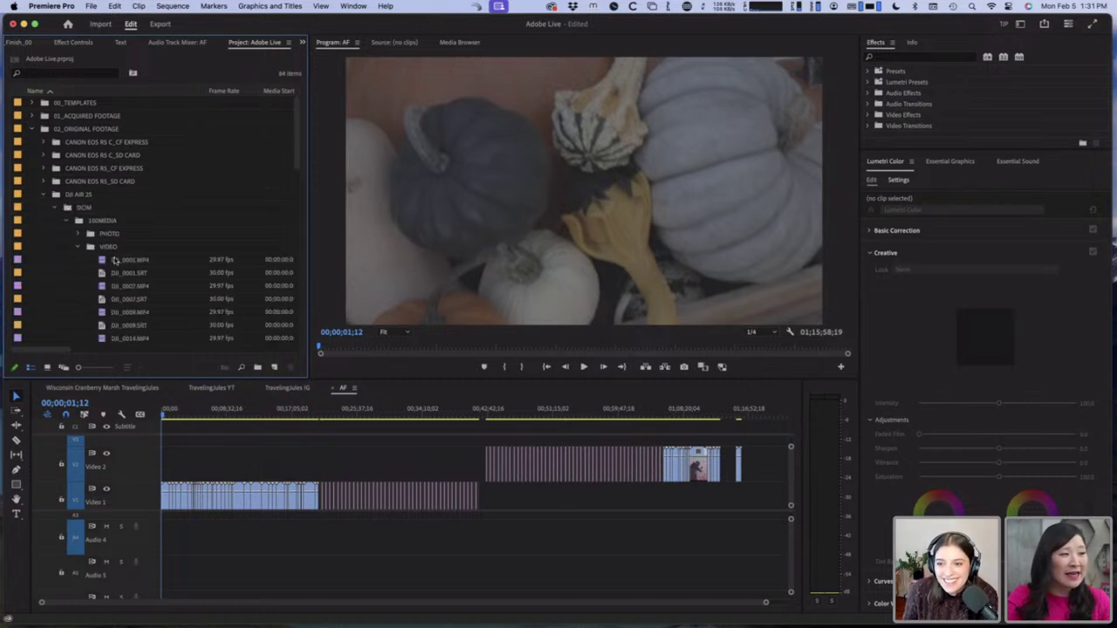
{"action": "left_click", "coordinate": [179, 93]}
{"action": "scroll", "coordinate": [144, 157], "scroll_direction": "down", "scroll_amount": 10}
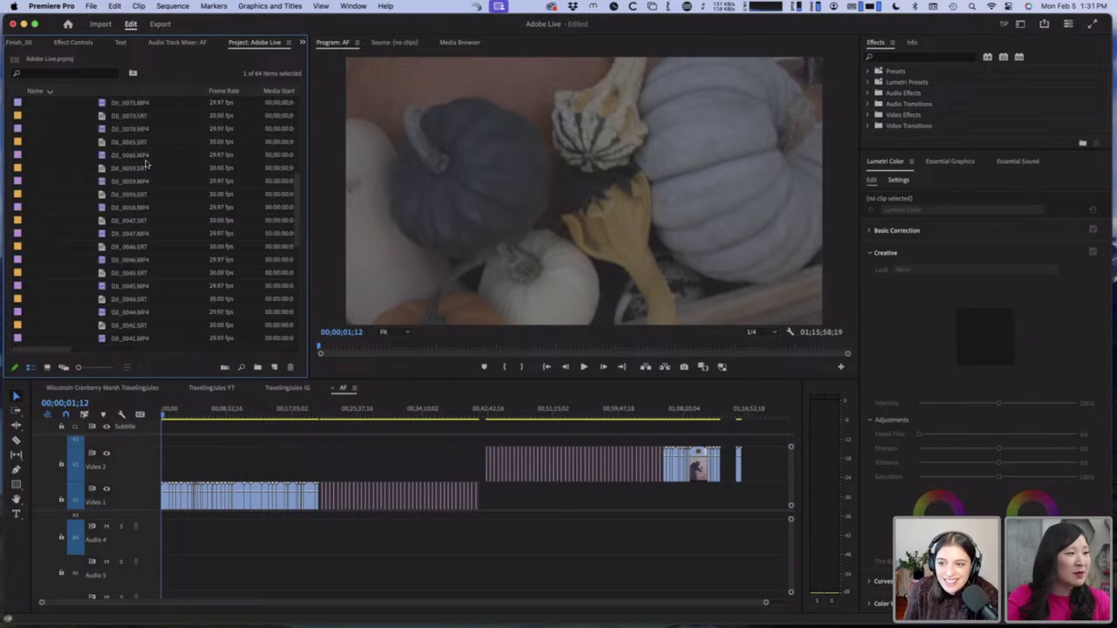
{"action": "scroll", "coordinate": [139, 175], "scroll_direction": "up", "scroll_amount": 5}
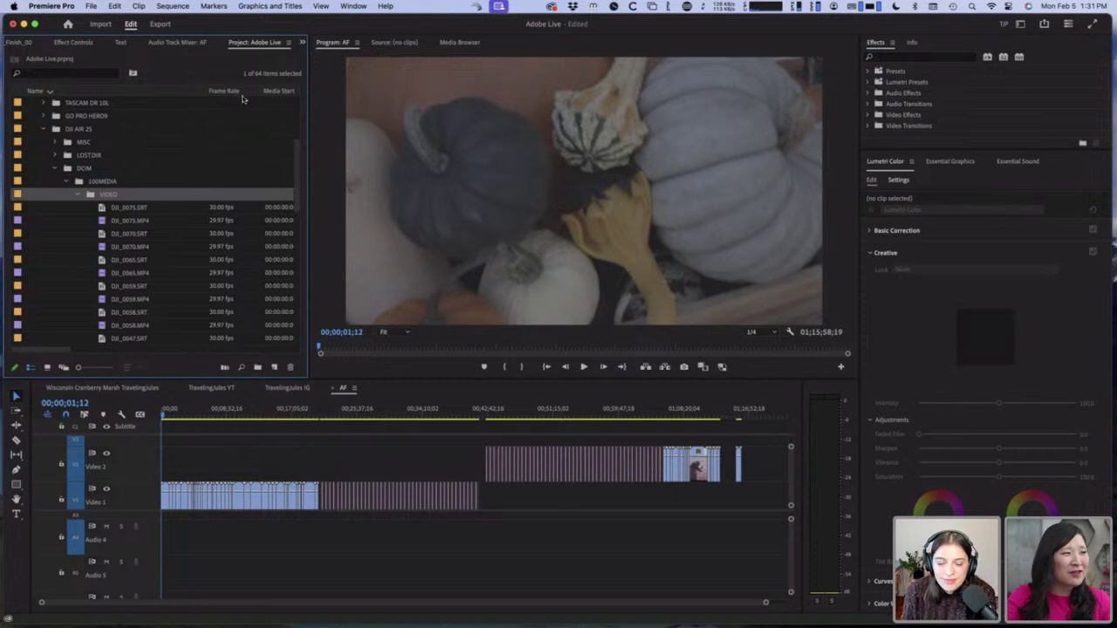
{"action": "scroll", "coordinate": [156, 157], "scroll_direction": "down", "scroll_amount": 1}
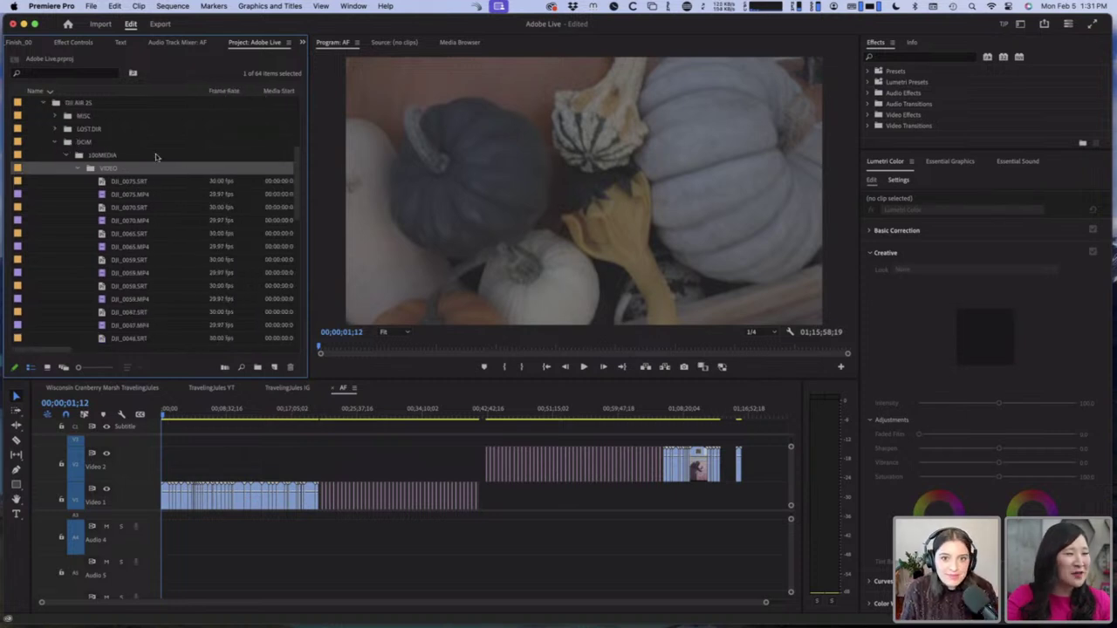
{"action": "scroll", "coordinate": [148, 157], "scroll_direction": "up", "scroll_amount": 3}
{"action": "scroll", "coordinate": [129, 247], "scroll_direction": "down", "scroll_amount": 1}
Step: Select all the DJI MP4 clips in the VIDEO folder, skipping the SRT files, and place them on Video 3 after the GoPro clips
{"action": "left_click", "coordinate": [131, 247]}
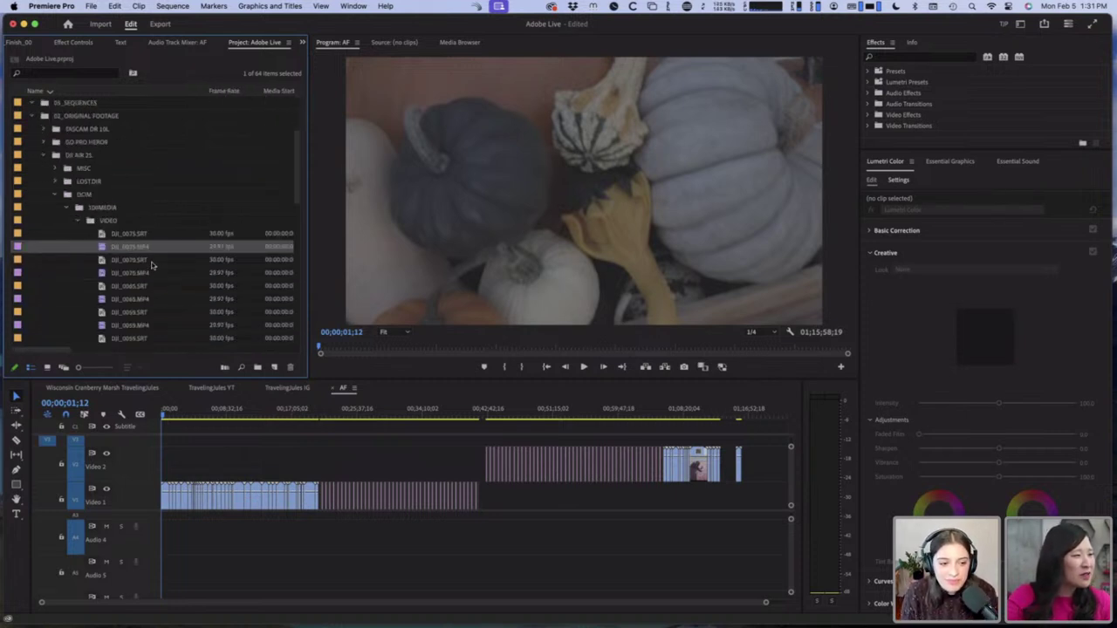
{"action": "left_click", "coordinate": [146, 272], "text": "super"}
{"action": "left_click", "coordinate": [146, 298], "text": "super"}
{"action": "left_click", "coordinate": [145, 325], "text": "super"}
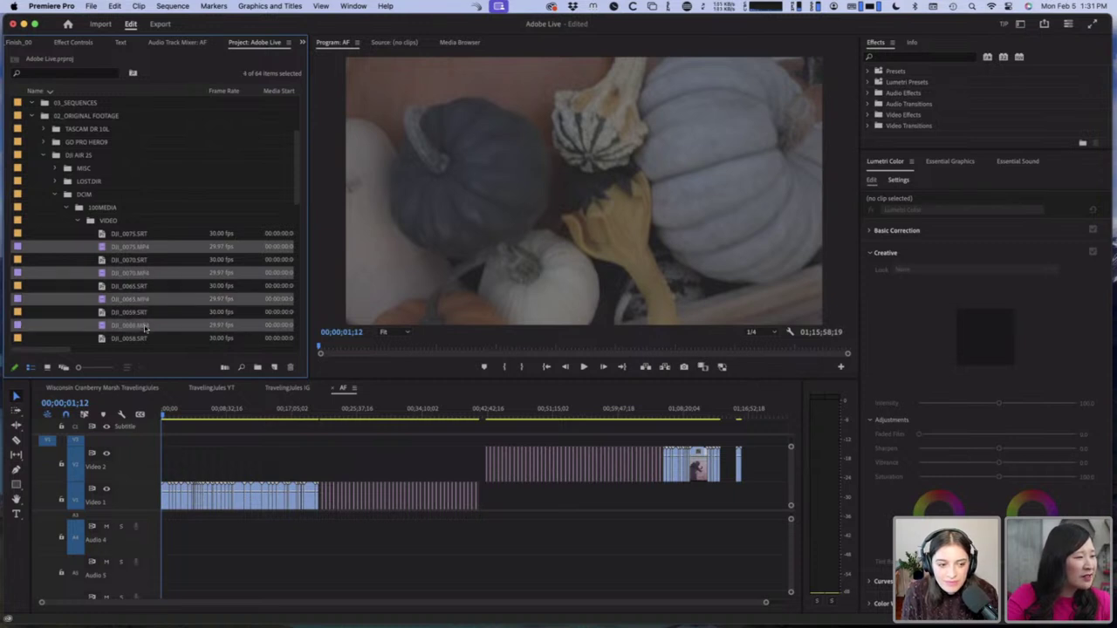
{"action": "scroll", "coordinate": [178, 131], "scroll_direction": "down", "scroll_amount": 3}
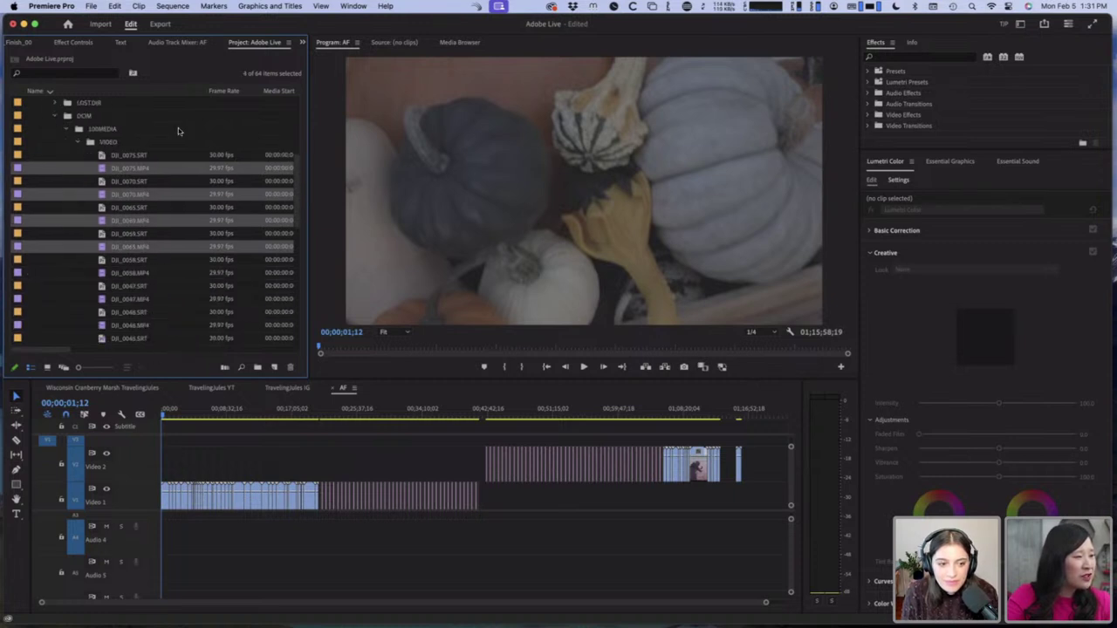
{"action": "left_click", "coordinate": [142, 272], "text": "super"}
{"action": "left_click", "coordinate": [160, 299], "text": "super"}
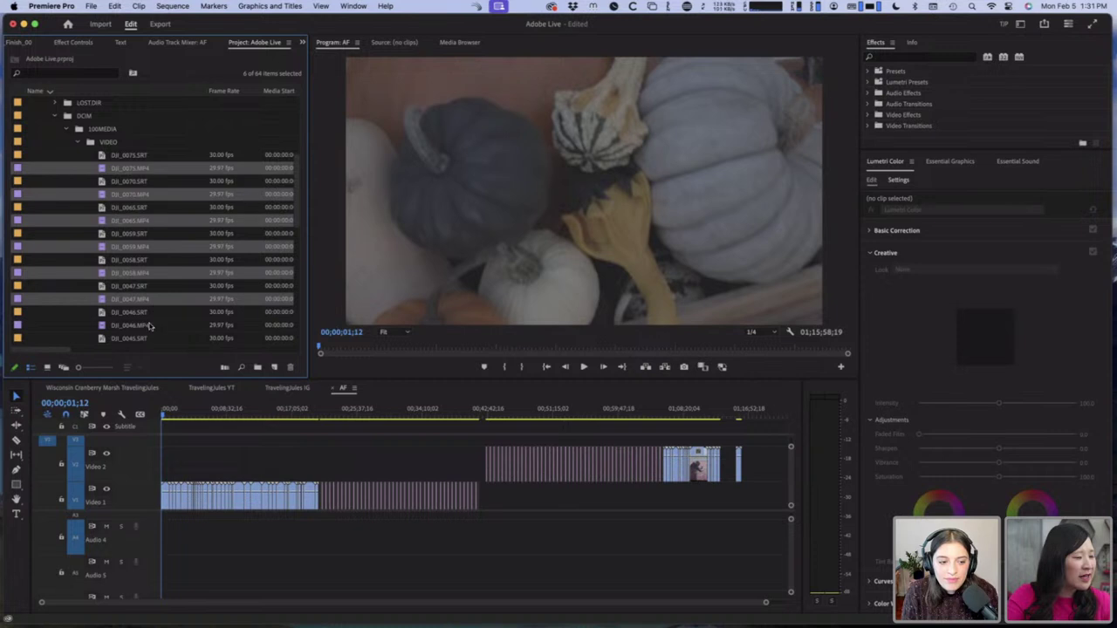
{"action": "left_click", "coordinate": [150, 326], "text": "super"}
{"action": "scroll", "coordinate": [150, 326], "scroll_direction": "down", "scroll_amount": 4}
{"action": "left_click", "coordinate": [172, 249], "text": "super"}
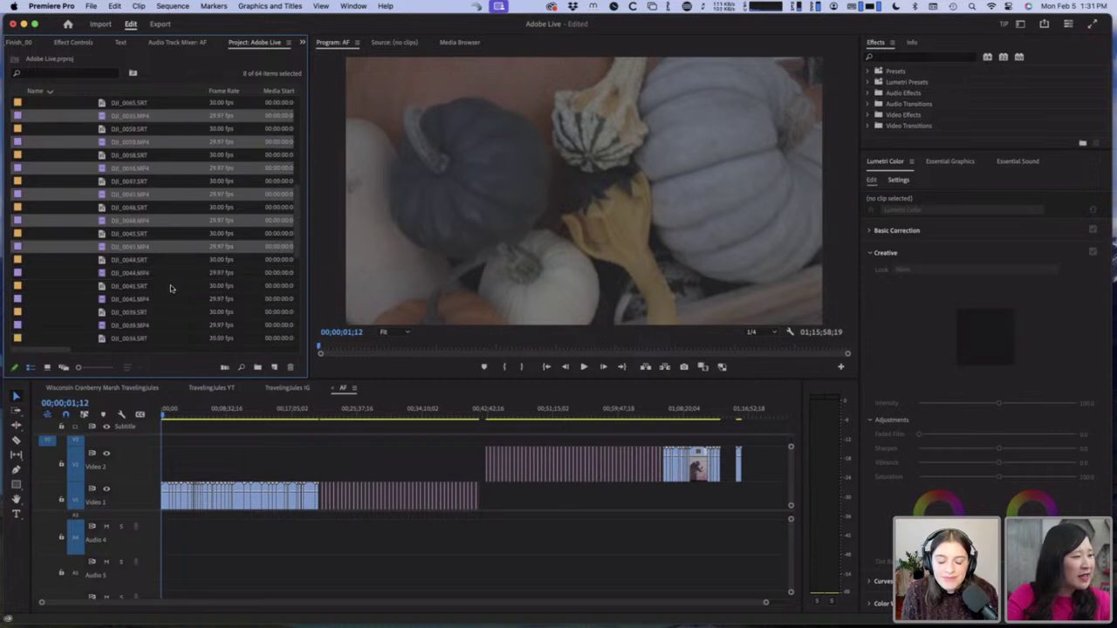
{"action": "left_click", "coordinate": [170, 273], "text": "super"}
{"action": "left_click", "coordinate": [170, 299], "text": "super"}
{"action": "scroll", "coordinate": [164, 148], "scroll_direction": "down", "scroll_amount": 3}
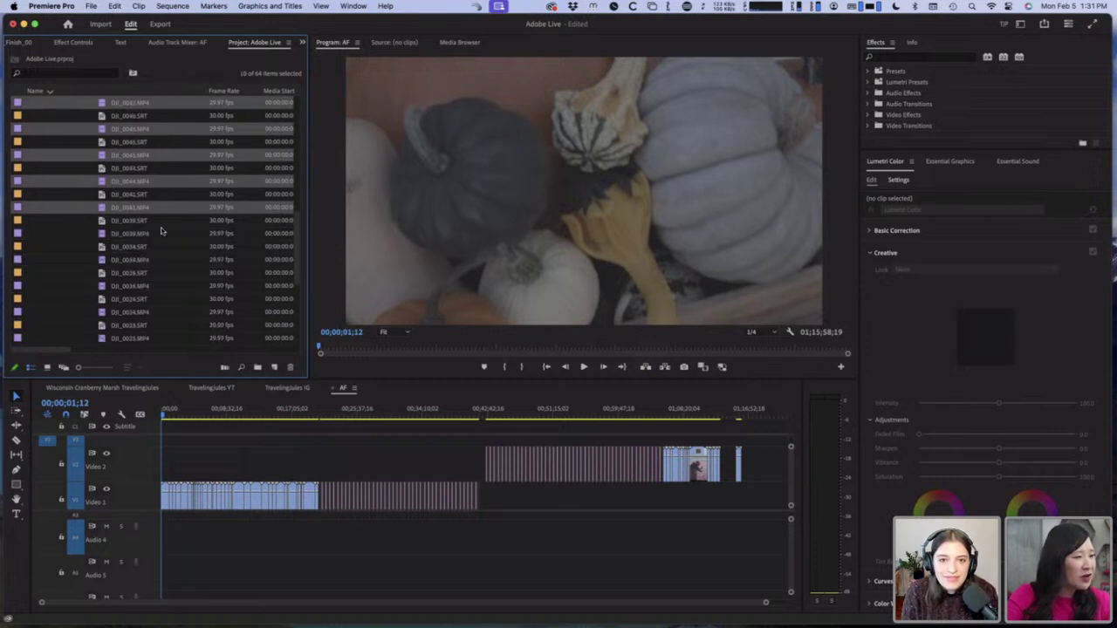
{"action": "left_click", "coordinate": [163, 234], "text": "super"}
{"action": "left_click", "coordinate": [177, 260], "text": "super"}
{"action": "left_click", "coordinate": [178, 287], "text": "super"}
{"action": "left_click", "coordinate": [178, 311], "text": "super"}
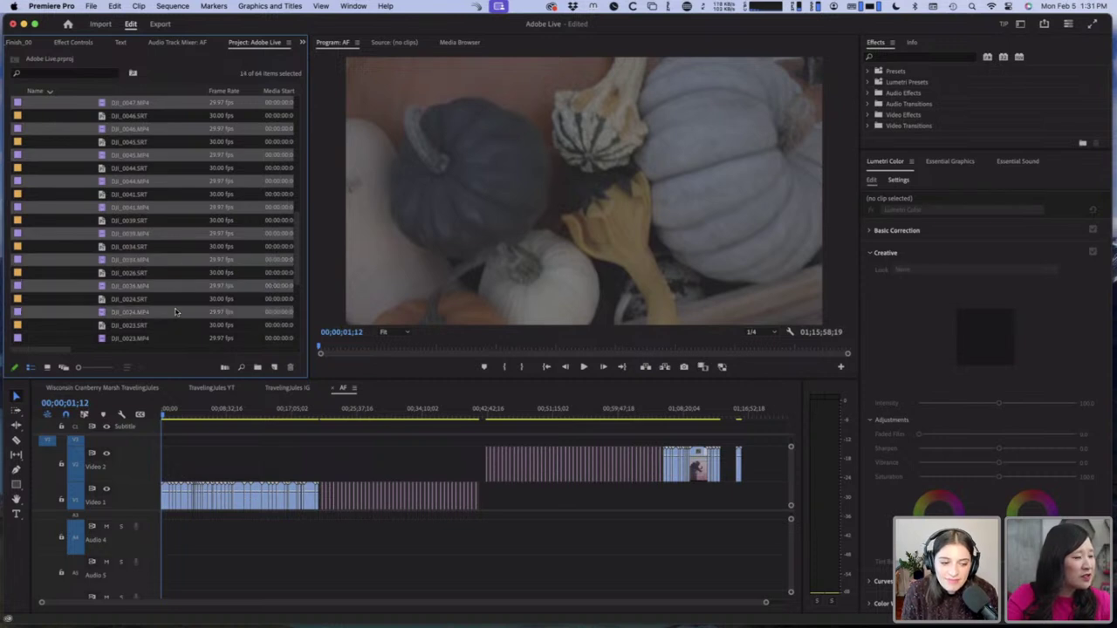
{"action": "scroll", "coordinate": [175, 328], "scroll_direction": "down", "scroll_amount": 1}
{"action": "scroll", "coordinate": [175, 328], "scroll_direction": "down", "scroll_amount": 5}
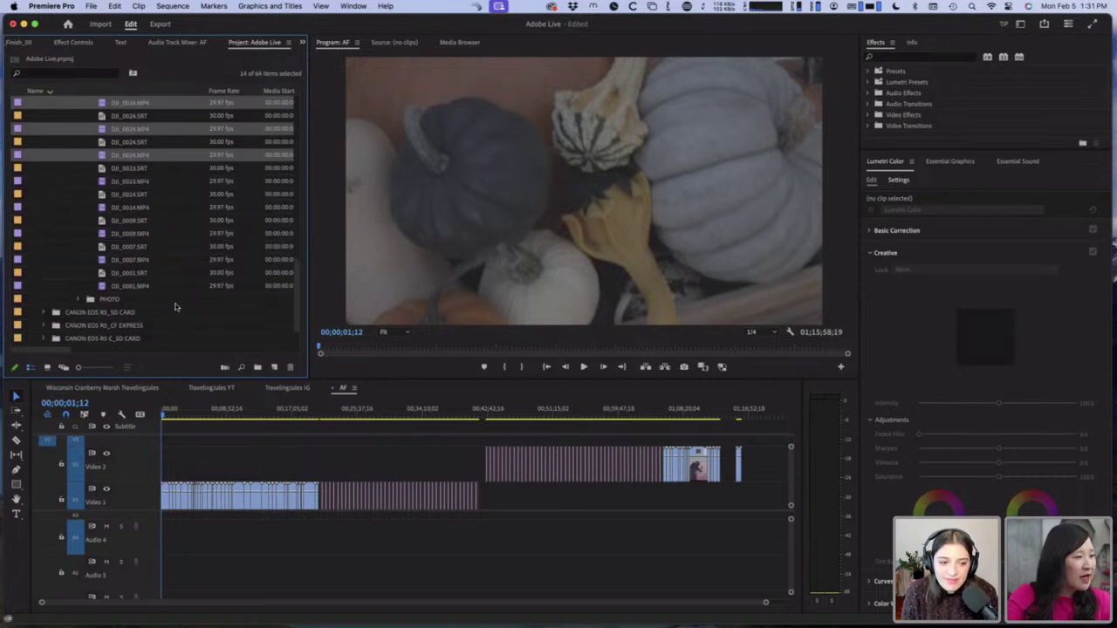
{"action": "left_click", "coordinate": [162, 326], "text": "super"}
{"action": "left_click", "coordinate": [169, 299], "text": "super"}
{"action": "left_click", "coordinate": [172, 273], "text": "super"}
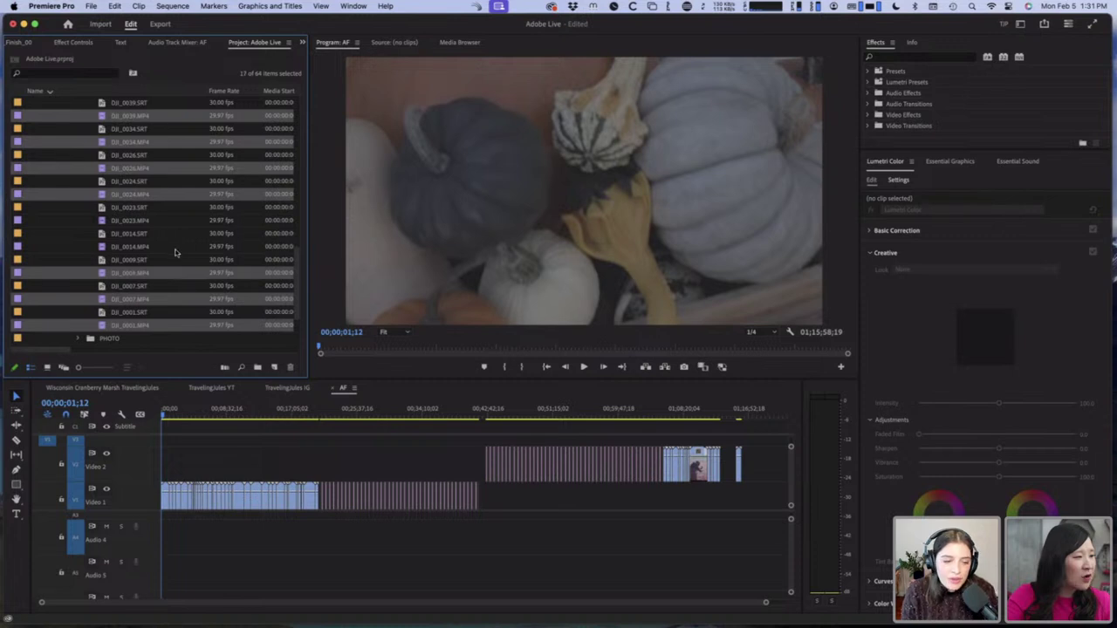
{"action": "left_click", "coordinate": [177, 248], "text": "super"}
{"action": "left_click_drag", "start_coordinate": [170, 227], "coordinate": [729, 431]}
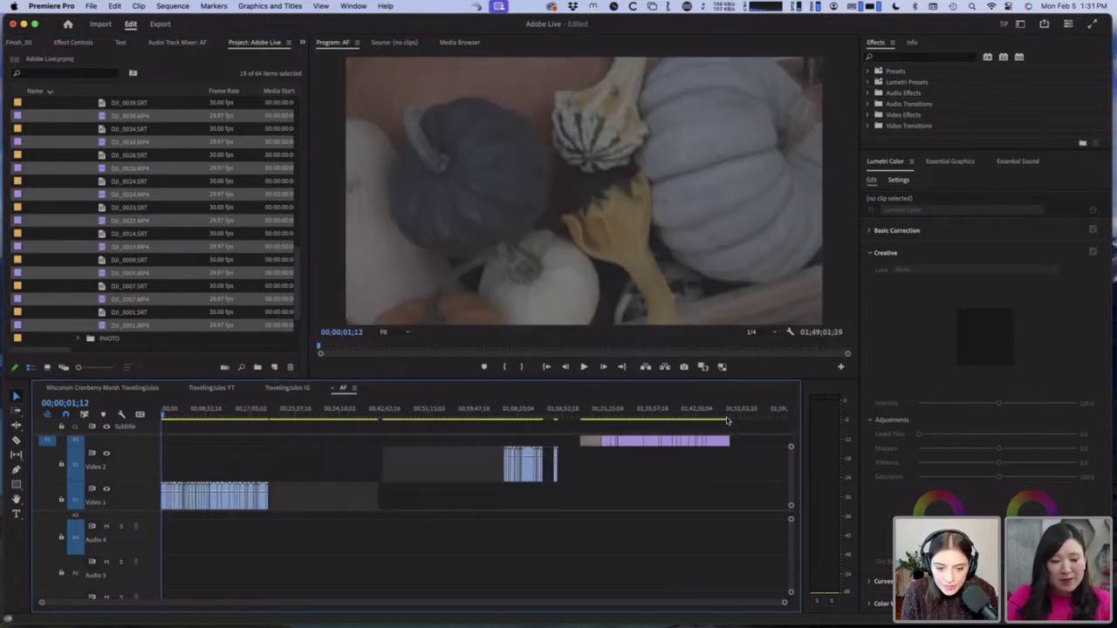
Step: Move the playhead to about 00;16;18;06, over the first group of clips on Video 1
{"action": "key", "text": "shift+equal"}
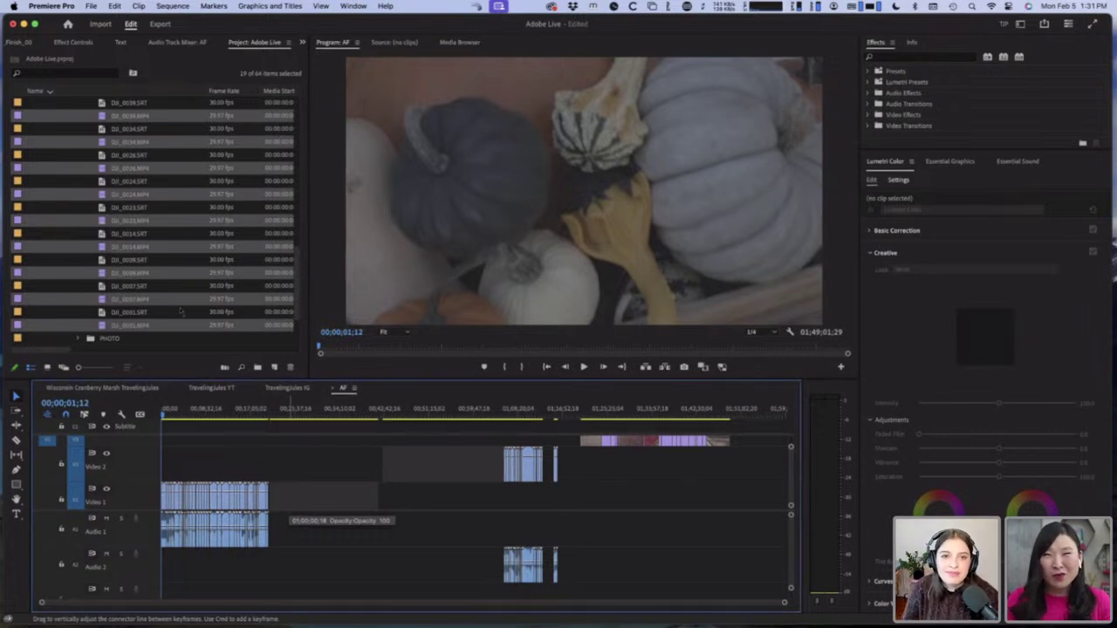
{"action": "left_click", "coordinate": [247, 414]}
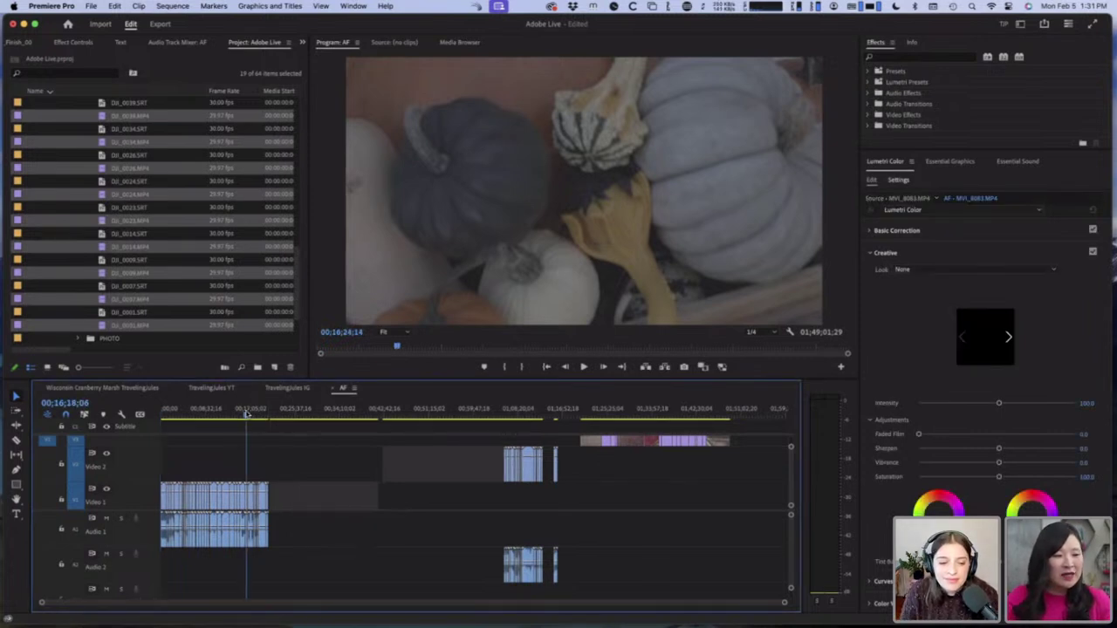
Step: Move the playhead to about 00;14;25;09 in the AF sequence and collapse the 02_ORIGINAL FOOTAGE bin
{"action": "mouse_move", "coordinate": [247, 414]}
{"action": "left_mouse_down"}
{"action": "mouse_move", "coordinate": [226, 415]}
{"action": "mouse_move", "coordinate": [236, 417]}
{"action": "left_mouse_up"}
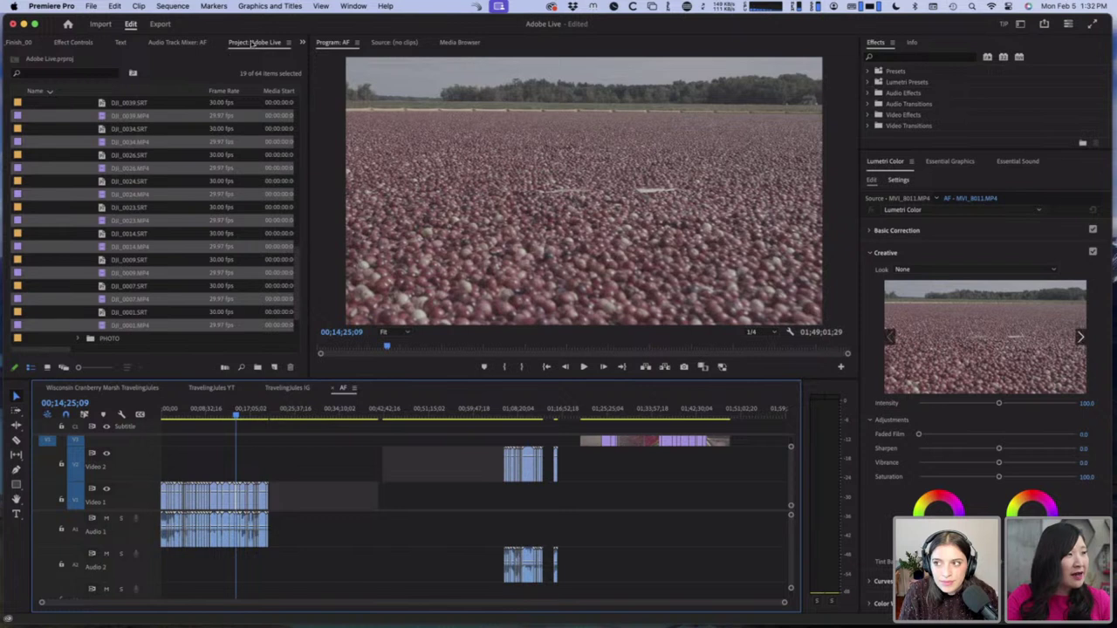
{"action": "scroll", "coordinate": [166, 135], "scroll_direction": "up", "scroll_amount": 5}
{"action": "scroll", "coordinate": [166, 136], "scroll_direction": "up", "scroll_amount": 10}
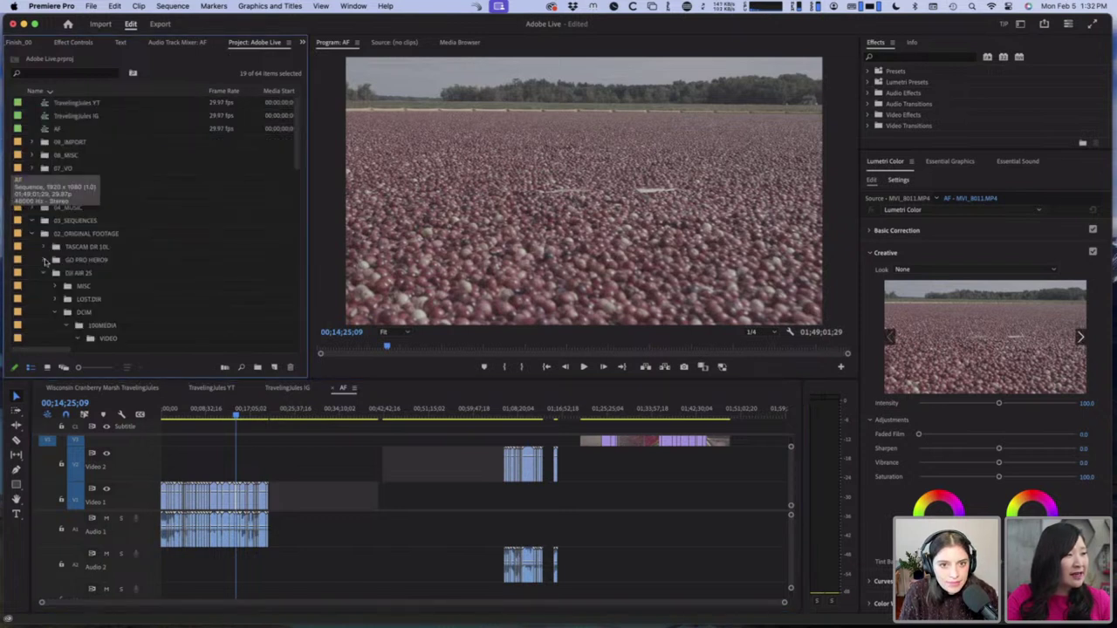
{"action": "left_click", "coordinate": [33, 233]}
Step: Select all the still photos in the AF sequence through their shared Lavender label group and delete them
{"action": "left_click", "coordinate": [367, 471]}
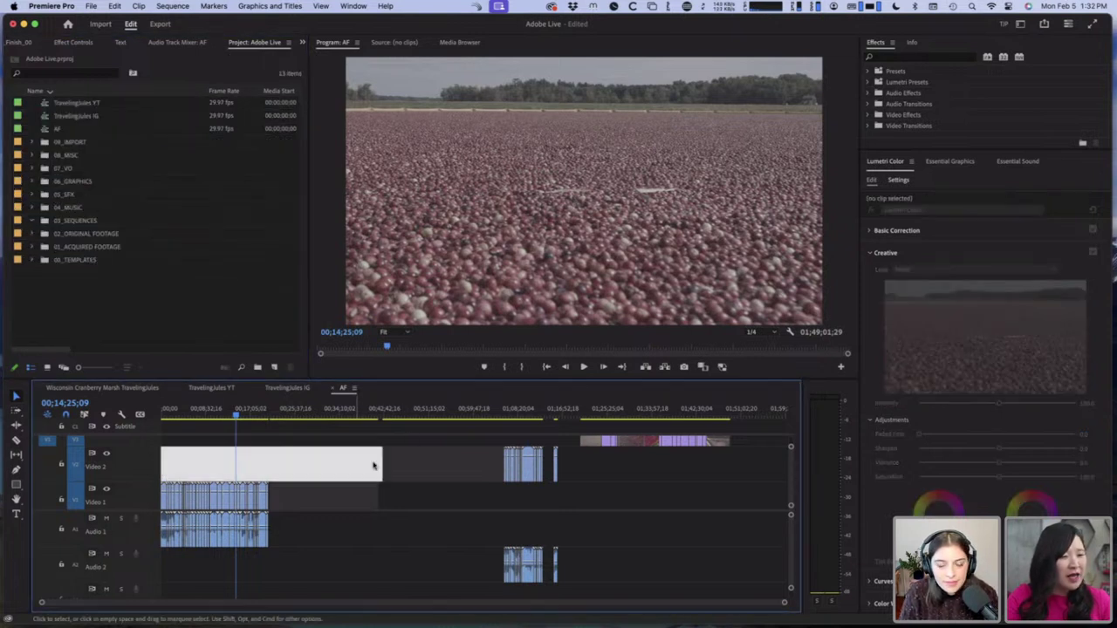
{"action": "left_click", "coordinate": [394, 464]}
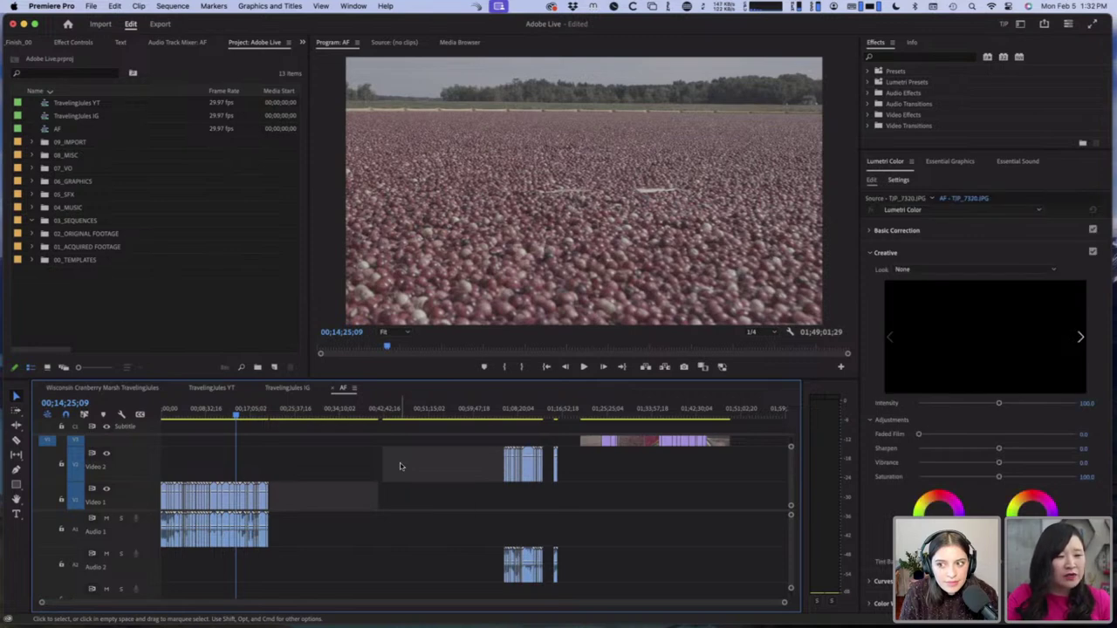
{"action": "right_click", "coordinate": [395, 467]}
{"action": "left_click", "coordinate": [392, 469]}
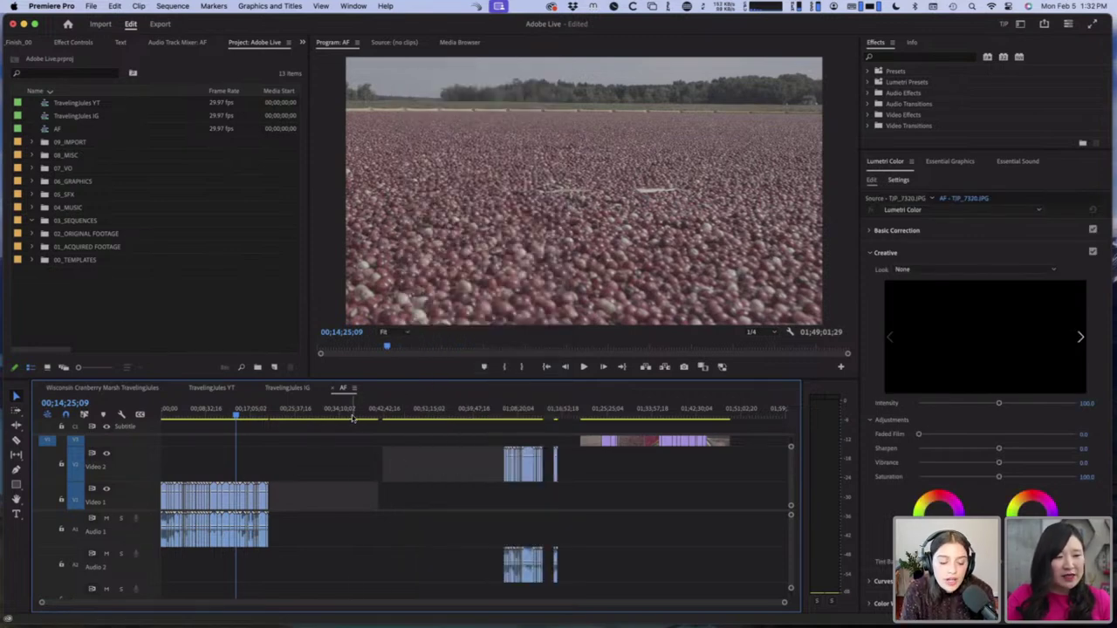
{"action": "left_click", "coordinate": [352, 417]}
{"action": "key", "text": "="}
{"action": "key", "text": "="}
{"action": "key", "text": "="}
{"action": "key", "text": "="}
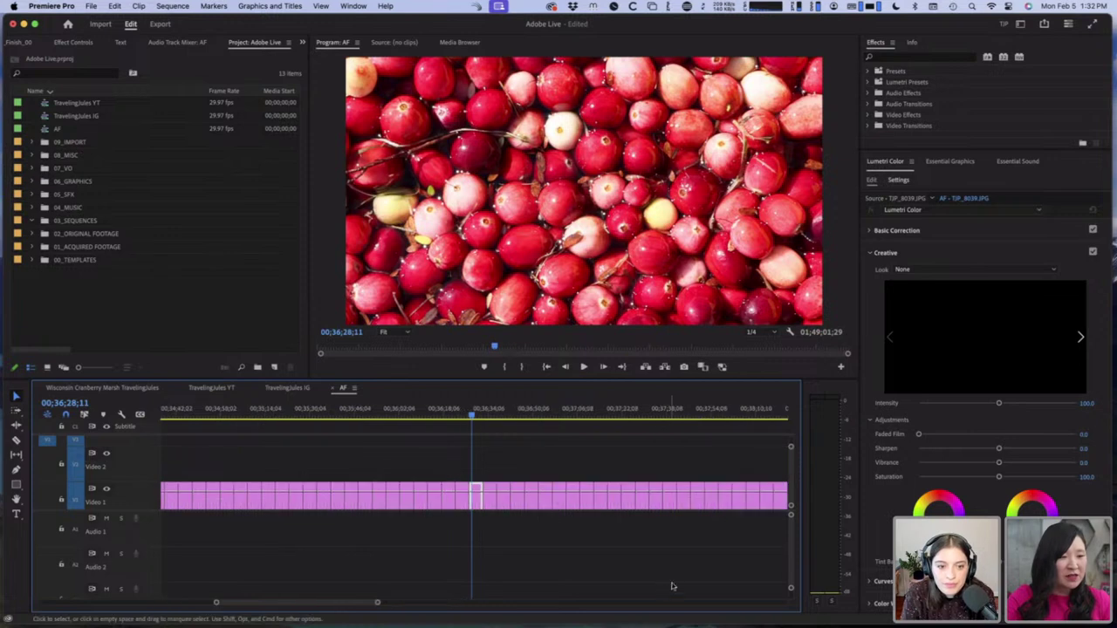
{"action": "right_click", "coordinate": [476, 501]}
{"action": "mouse_move", "coordinate": [567, 384]}
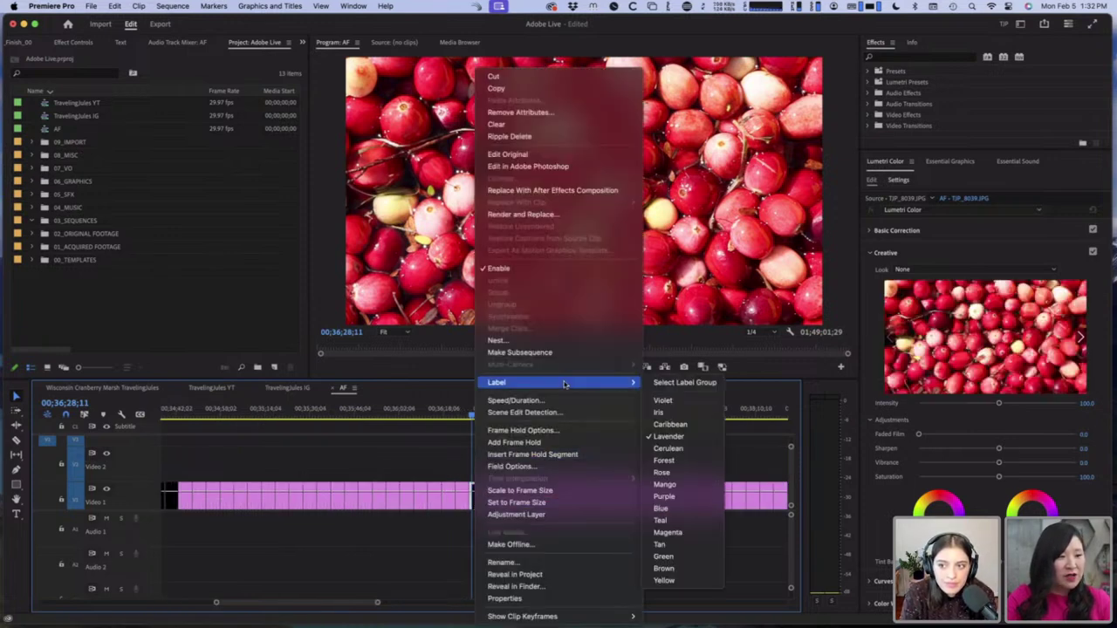
{"action": "left_click", "coordinate": [659, 385]}
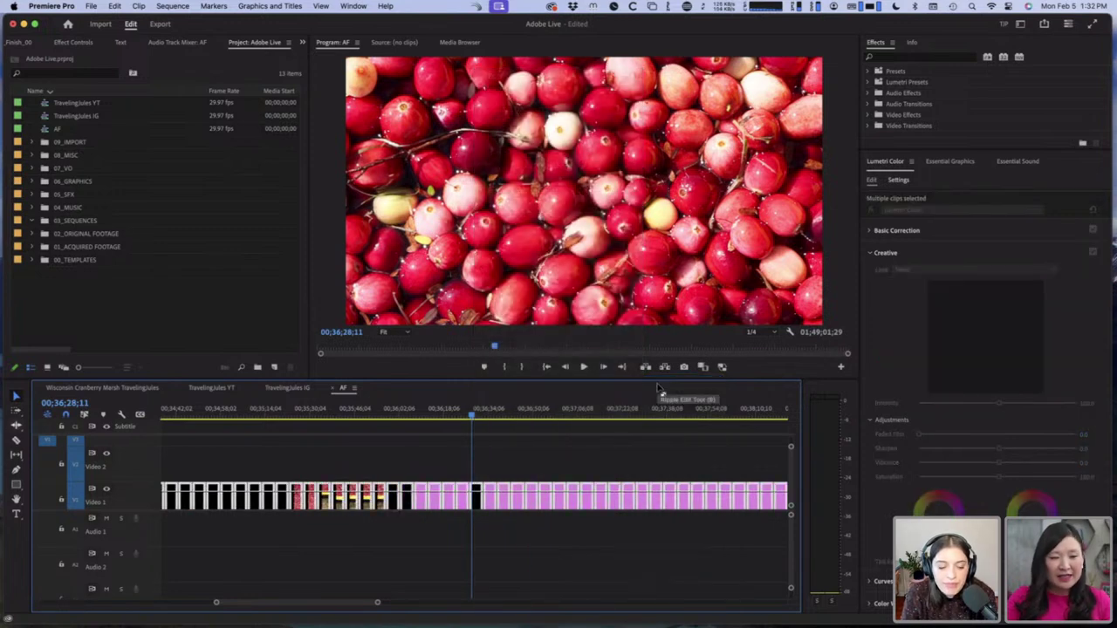
{"action": "key", "text": "backslash"}
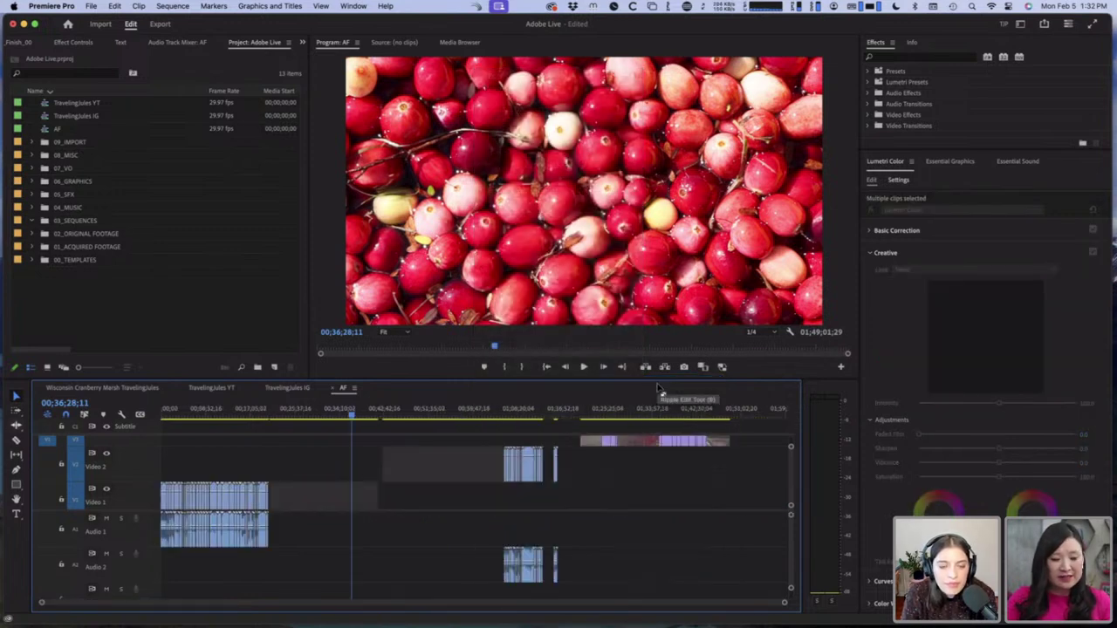
{"action": "key", "text": "Delete"}
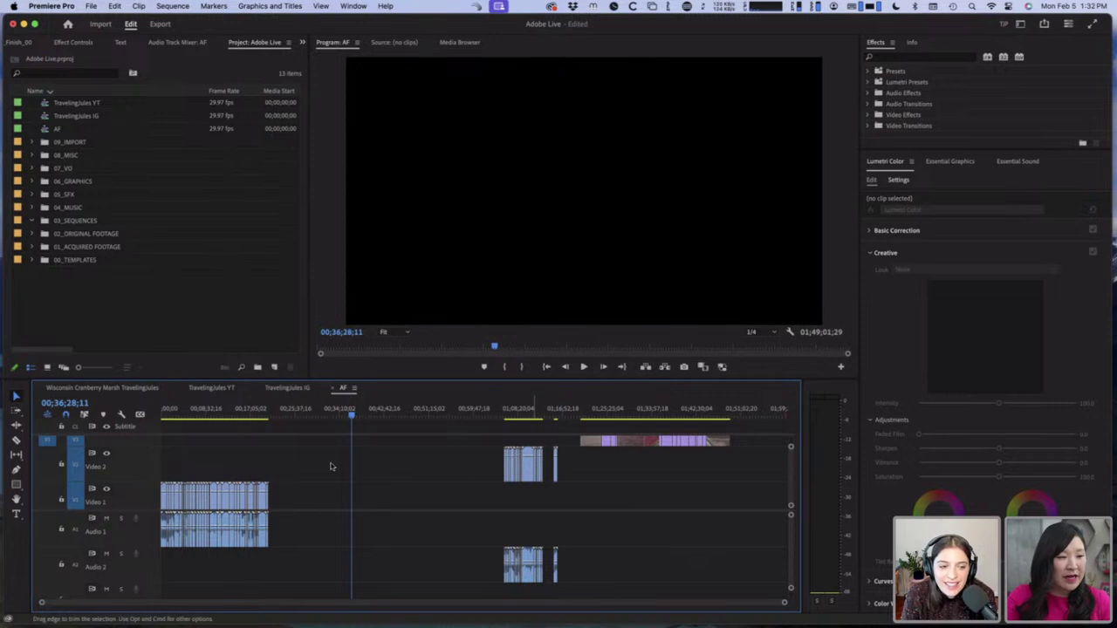
{"action": "left_click", "coordinate": [278, 411]}
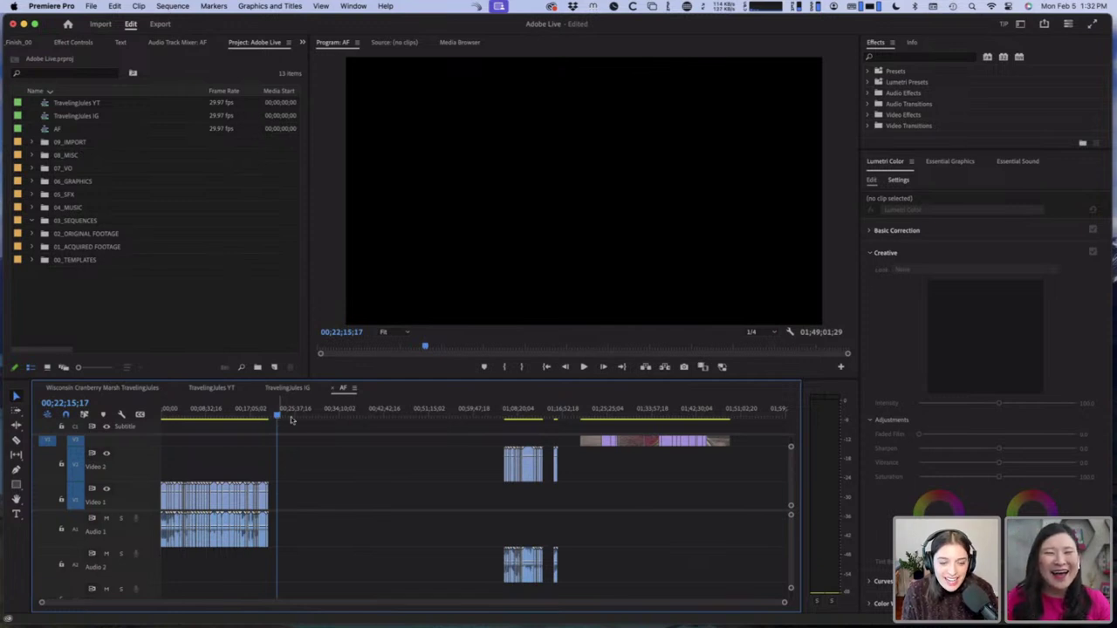
{"action": "left_click", "coordinate": [170, 6]}
{"action": "mouse_move", "coordinate": [142, 9]}
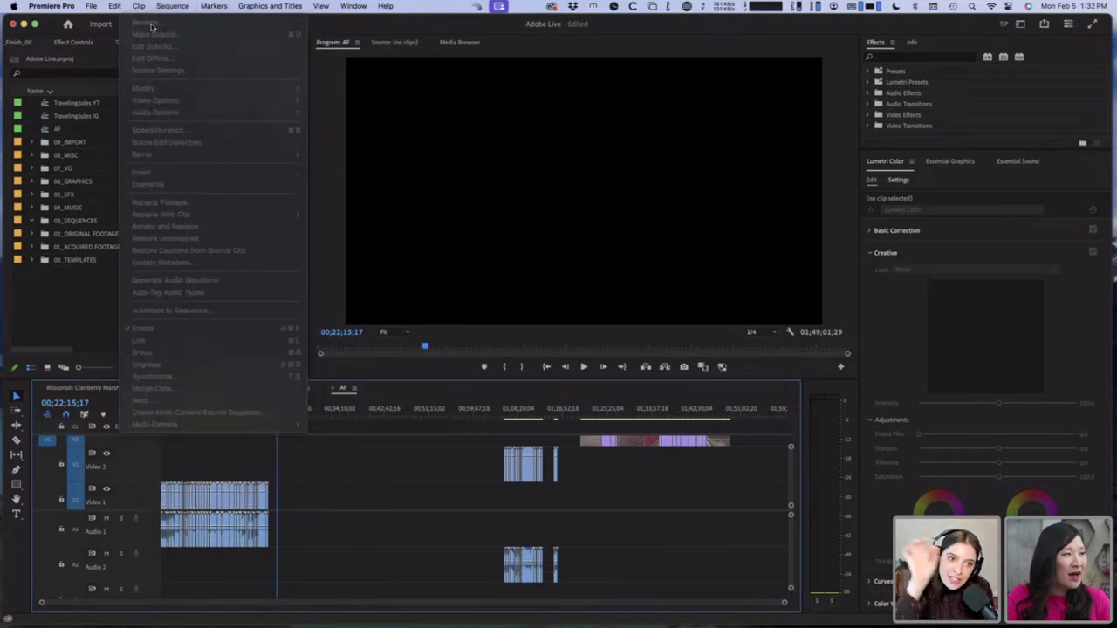
{"action": "key", "text": "Escape"}
{"action": "left_click", "coordinate": [239, 417]}
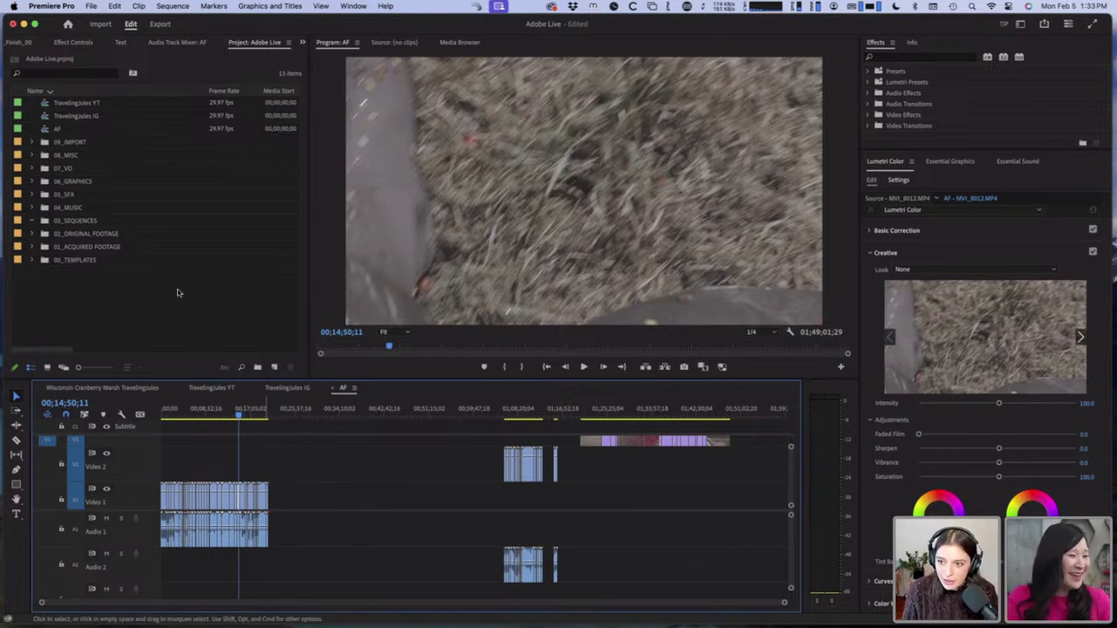
{"action": "left_click", "coordinate": [455, 322]}
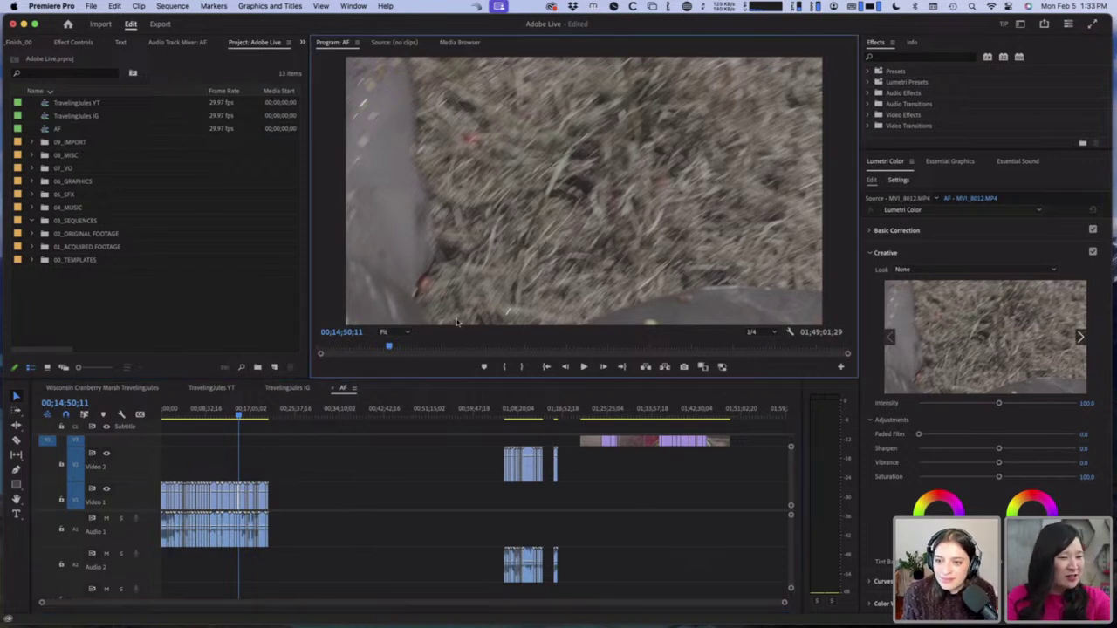
{"action": "left_click", "coordinate": [172, 6]}
{"action": "left_click", "coordinate": [183, 38]}
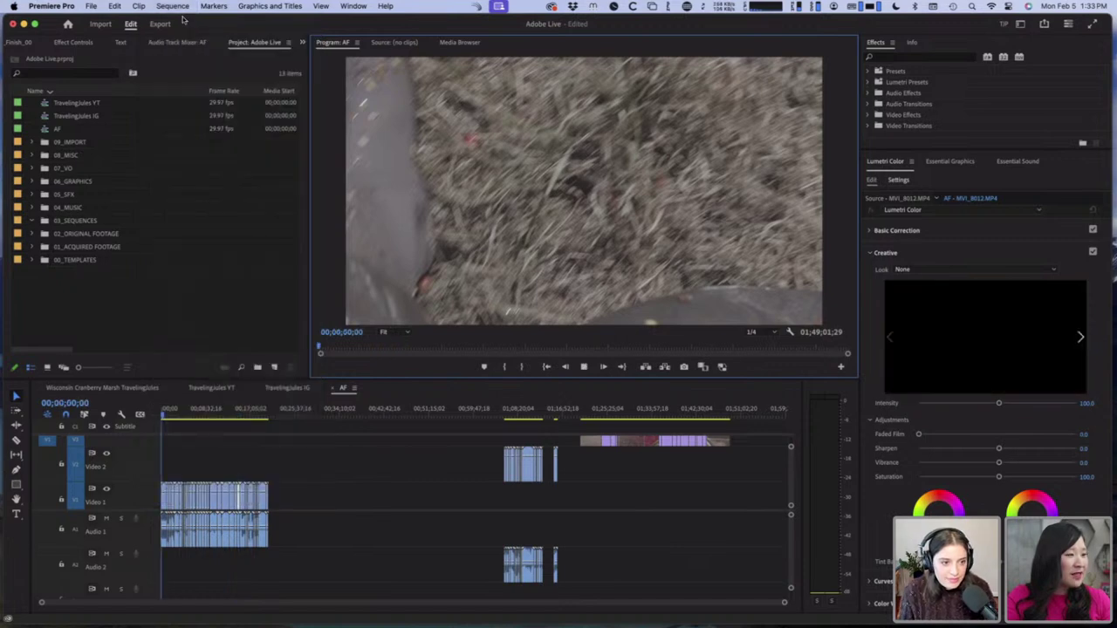
{"action": "left_click", "coordinate": [228, 412]}
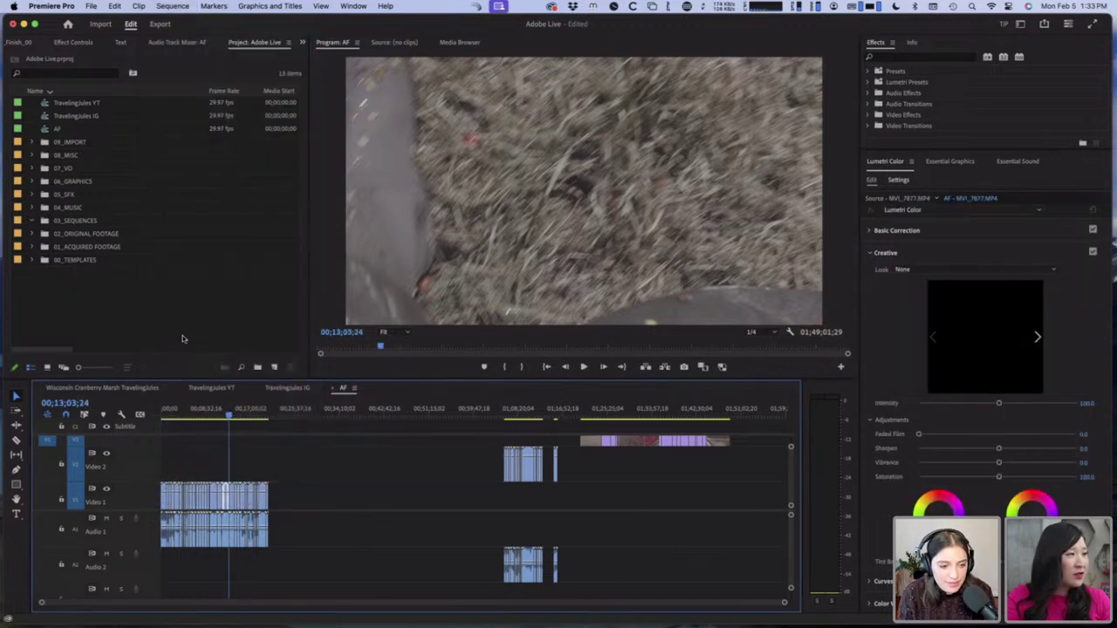
Step: Select every clip in the AF sequence and close all the gaps between them
{"action": "left_click", "coordinate": [183, 8]}
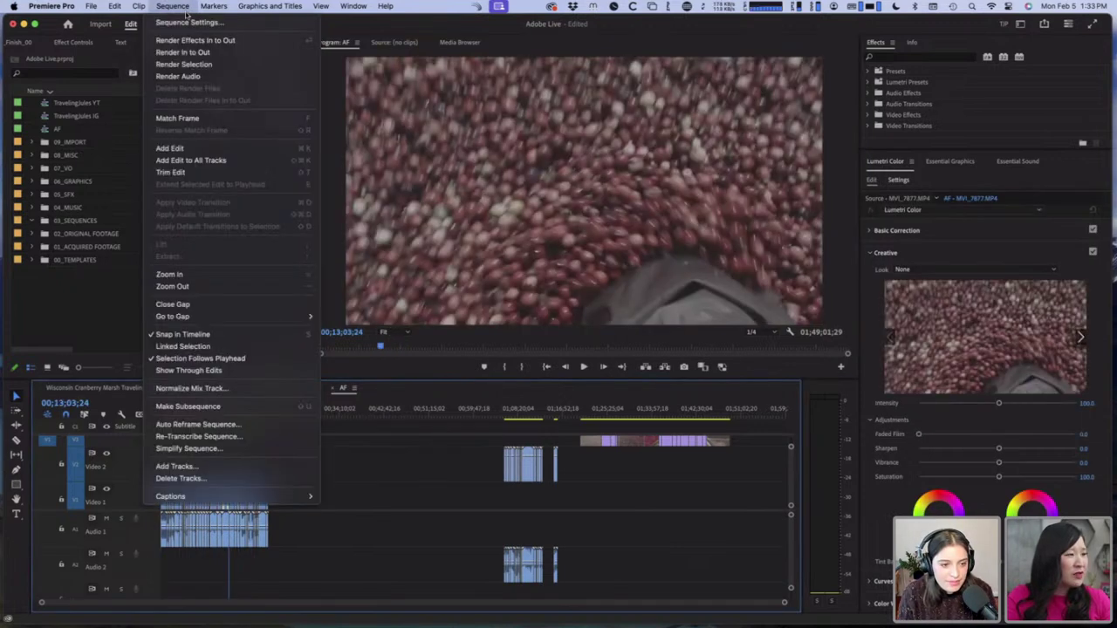
{"action": "left_click", "coordinate": [179, 306]}
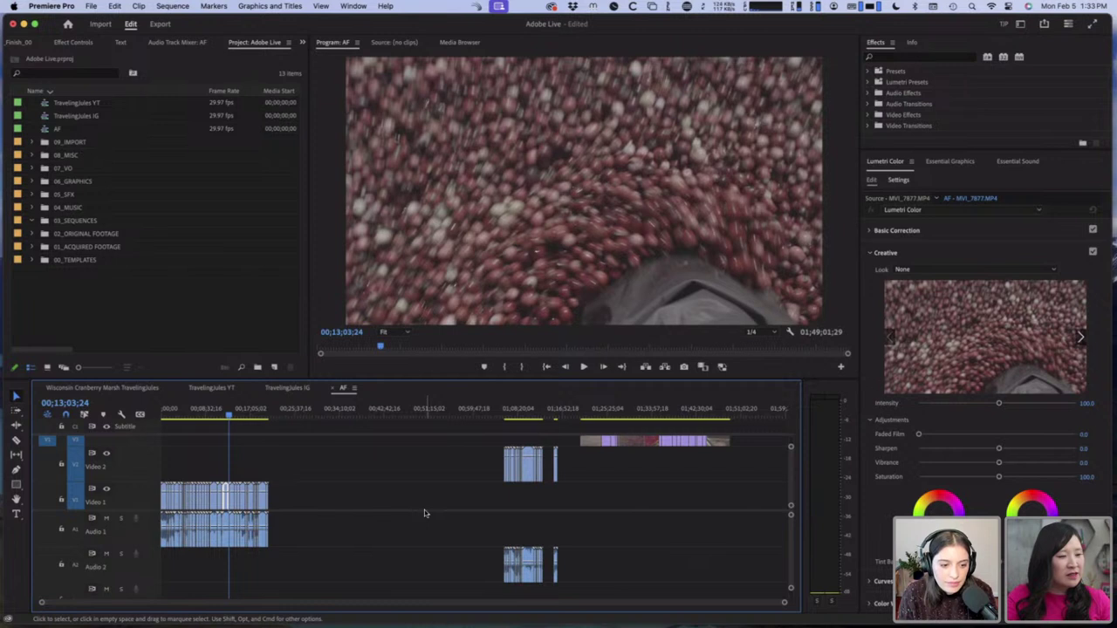
{"action": "key", "text": "super+a"}
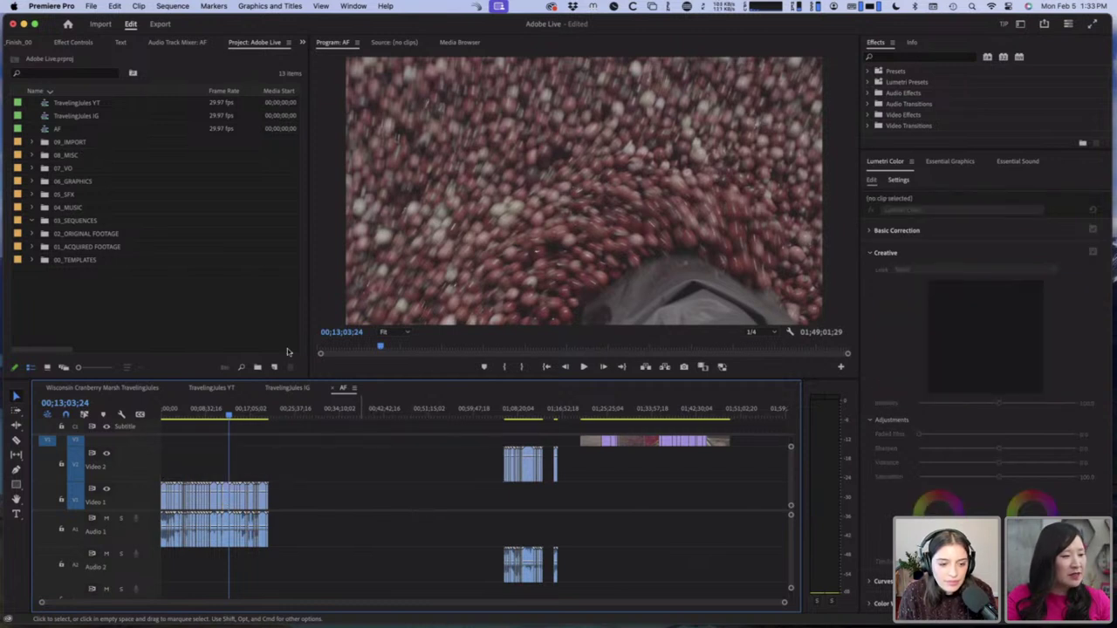
{"action": "left_click", "coordinate": [172, 6]}
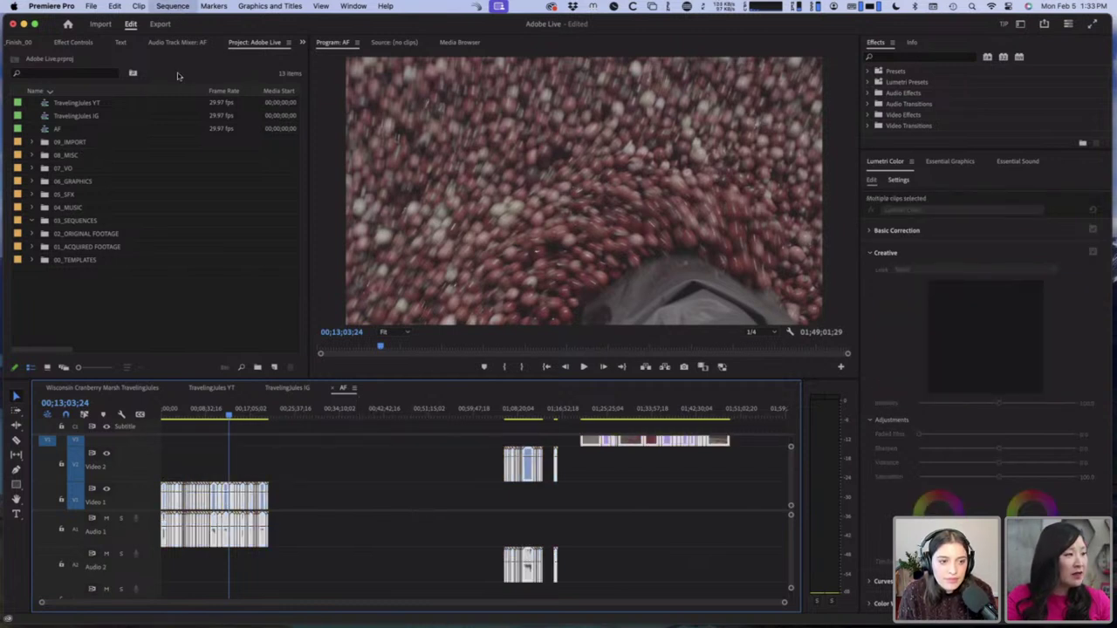
{"action": "left_click", "coordinate": [176, 308]}
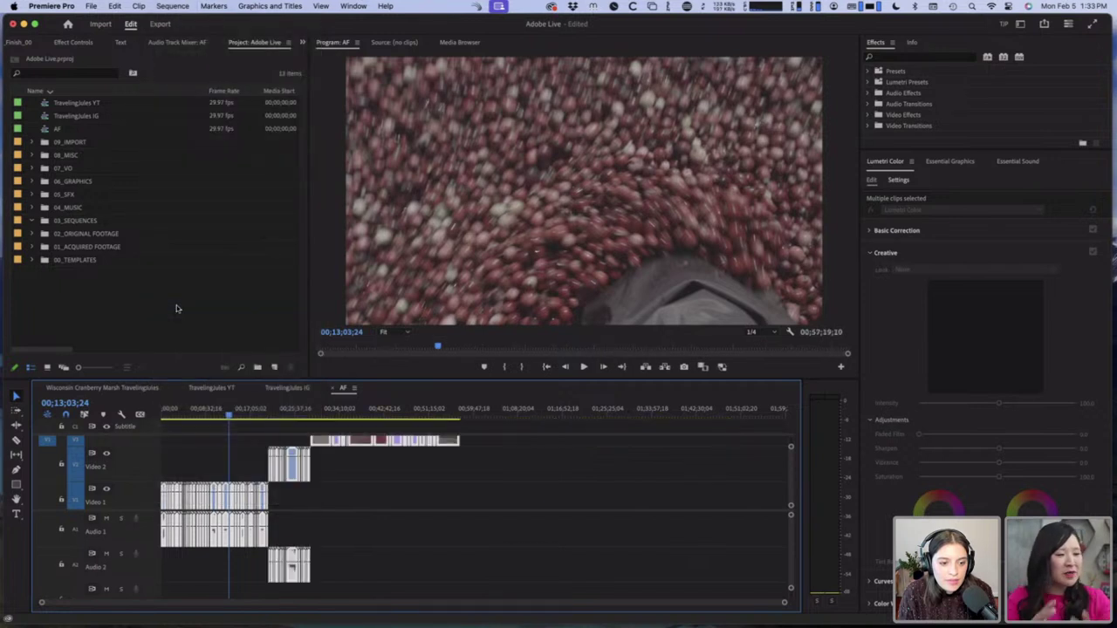
Step: Deselect the clips and enlarge the Timeline area upward to show more of the Video 3 track
{"action": "key", "text": "="}
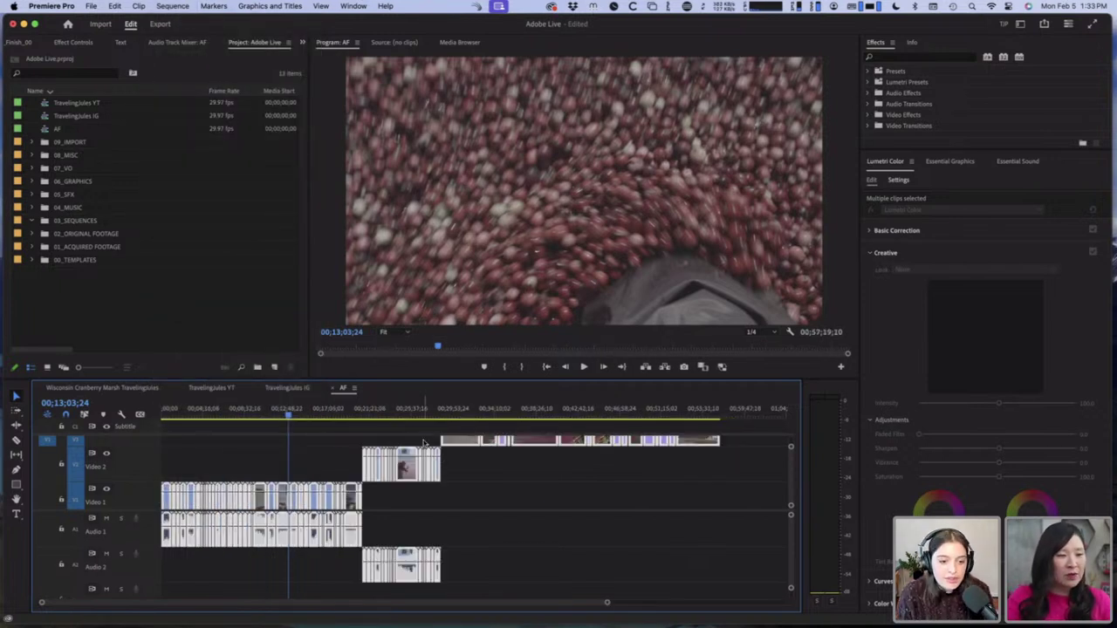
{"action": "left_click", "coordinate": [667, 534]}
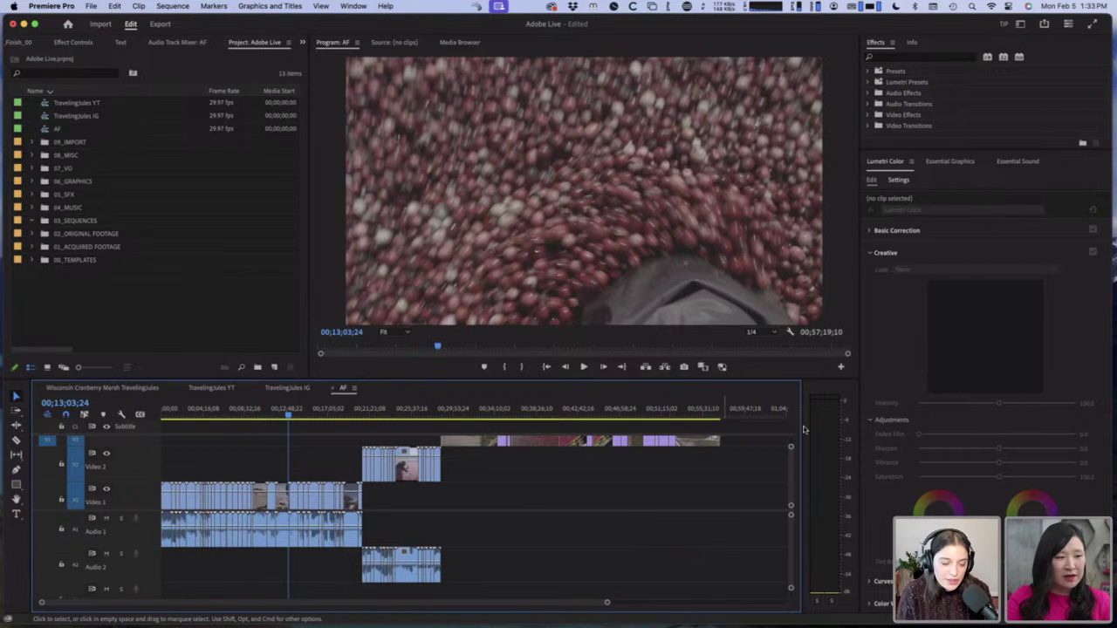
{"action": "left_click_drag", "start_coordinate": [711, 384], "coordinate": [716, 354]}
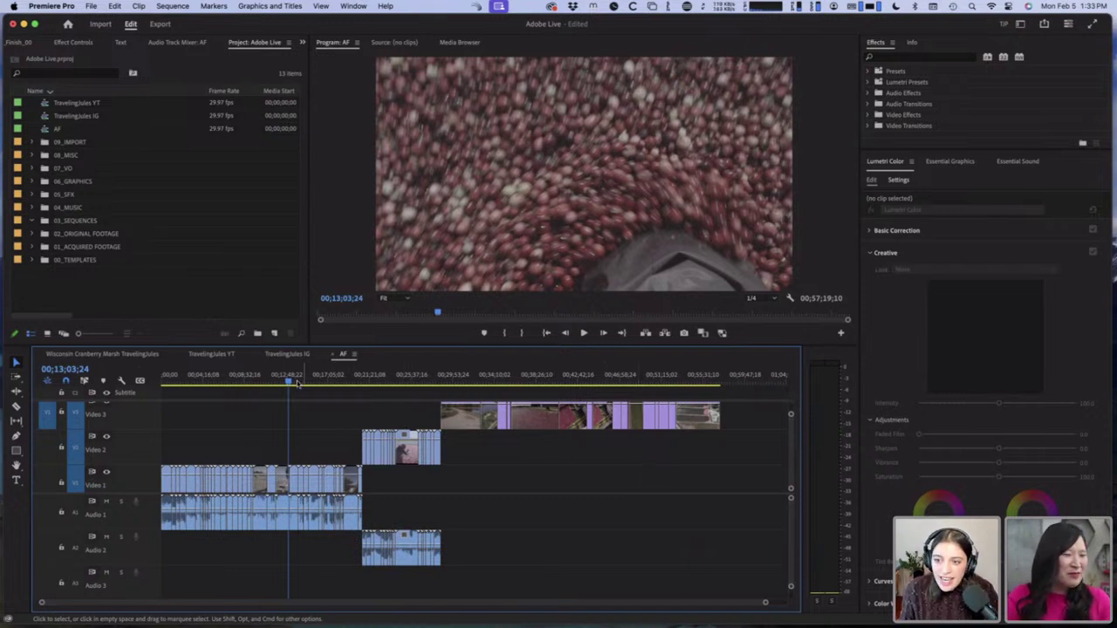
Step: Scrub through the Video 1 clips and give a magenta label to MVI_8110.MP4 and the clip after it
{"action": "left_click_drag", "start_coordinate": [288, 384], "coordinate": [269, 384]}
{"action": "key", "text": "="}
{"action": "key", "text": "="}
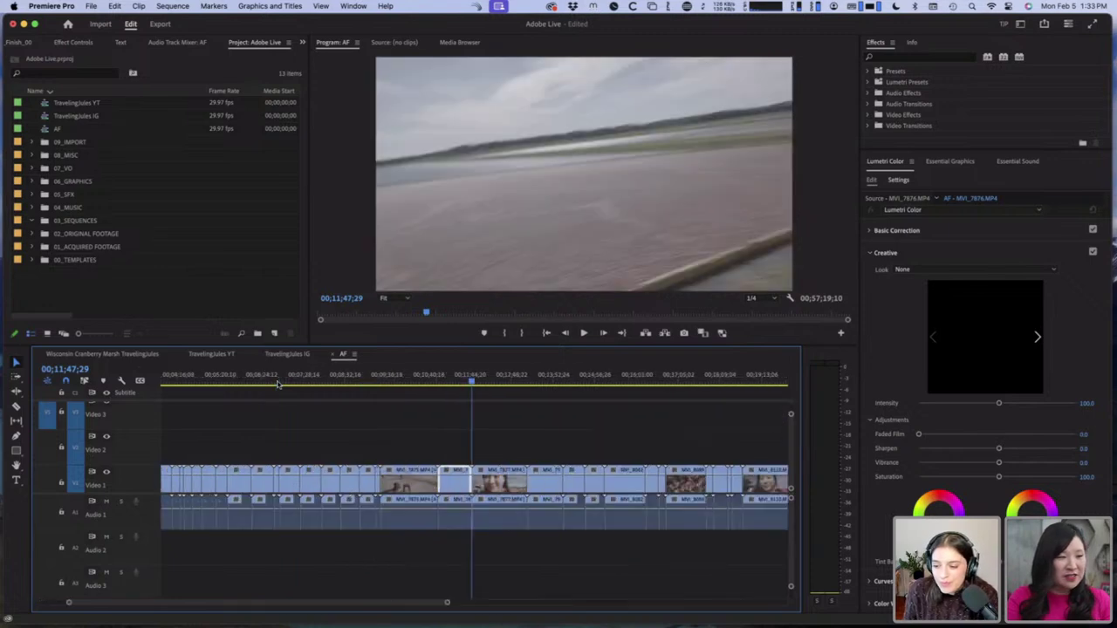
{"action": "left_click", "coordinate": [635, 381]}
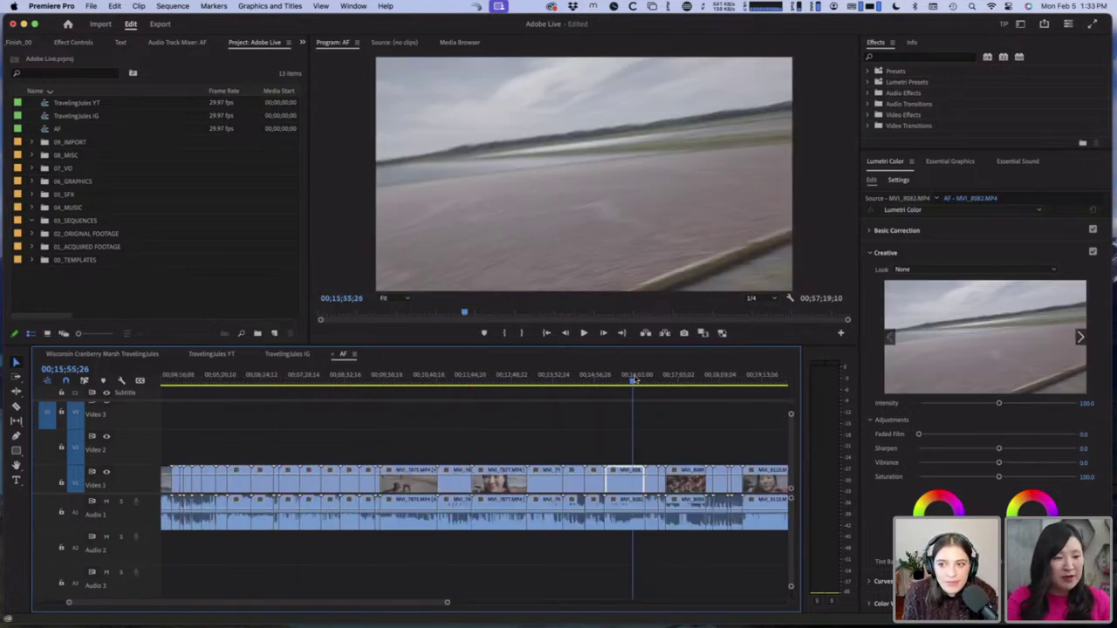
{"action": "key", "text": "backslash"}
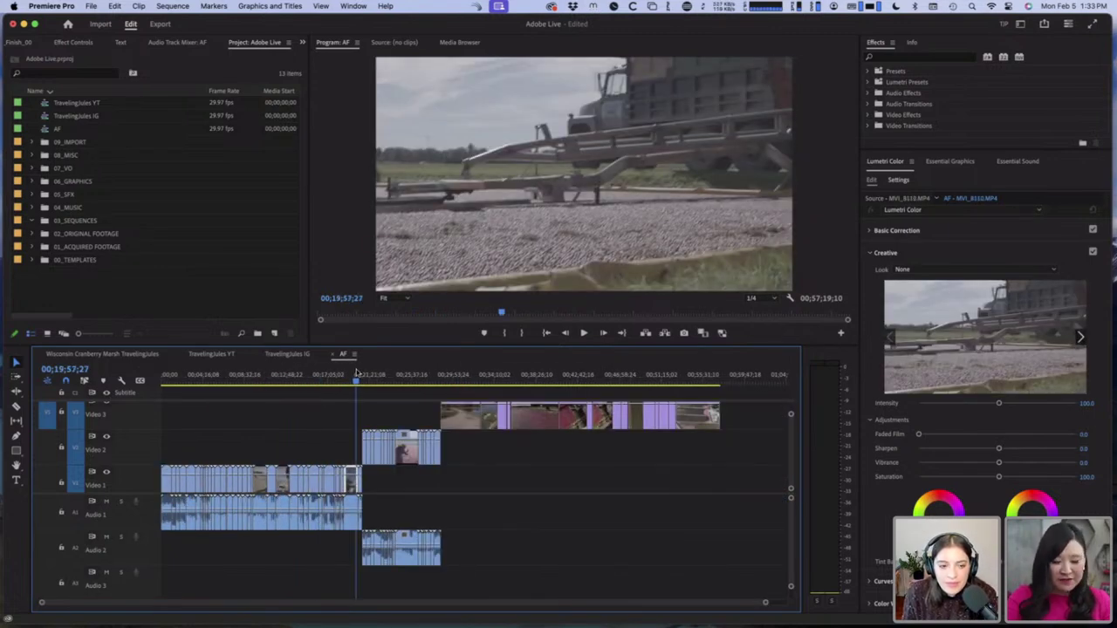
{"action": "key", "text": "="}
{"action": "key", "text": "="}
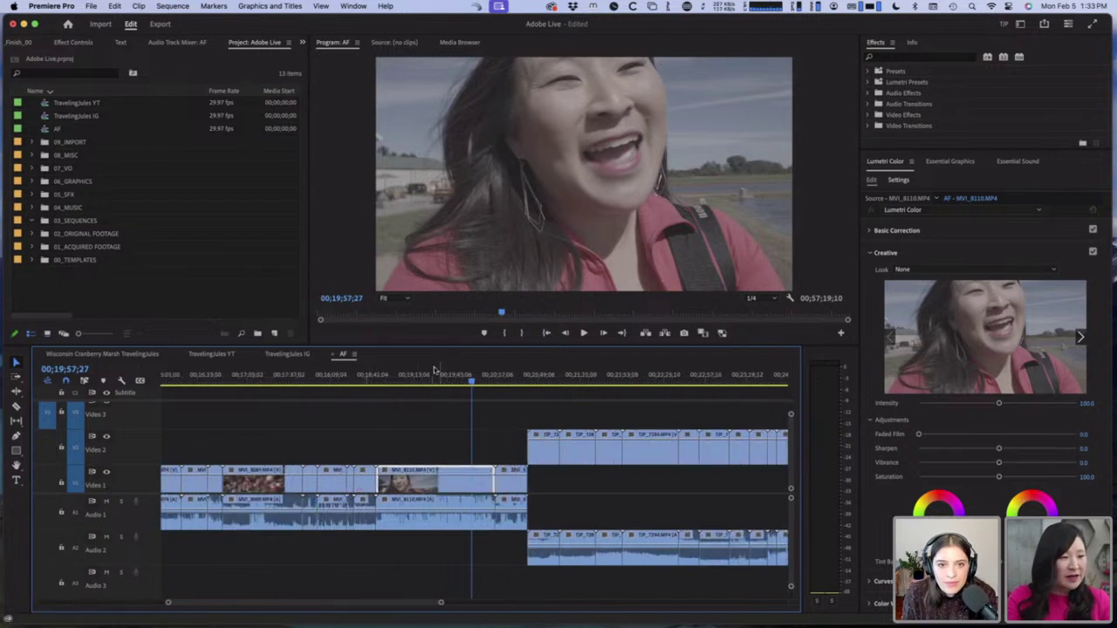
{"action": "mouse_move", "coordinate": [434, 370]}
{"action": "left_mouse_down"}
{"action": "mouse_move", "coordinate": [417, 375]}
{"action": "mouse_move", "coordinate": [434, 377]}
{"action": "left_mouse_up"}
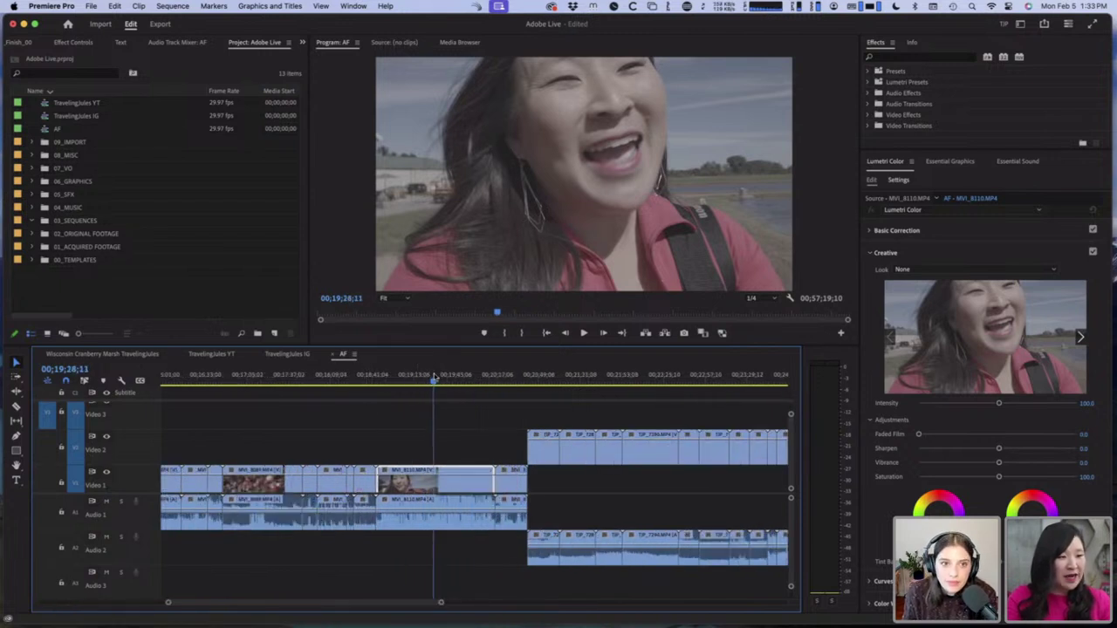
{"action": "left_click", "coordinate": [482, 377]}
{"action": "left_click", "coordinate": [462, 488]}
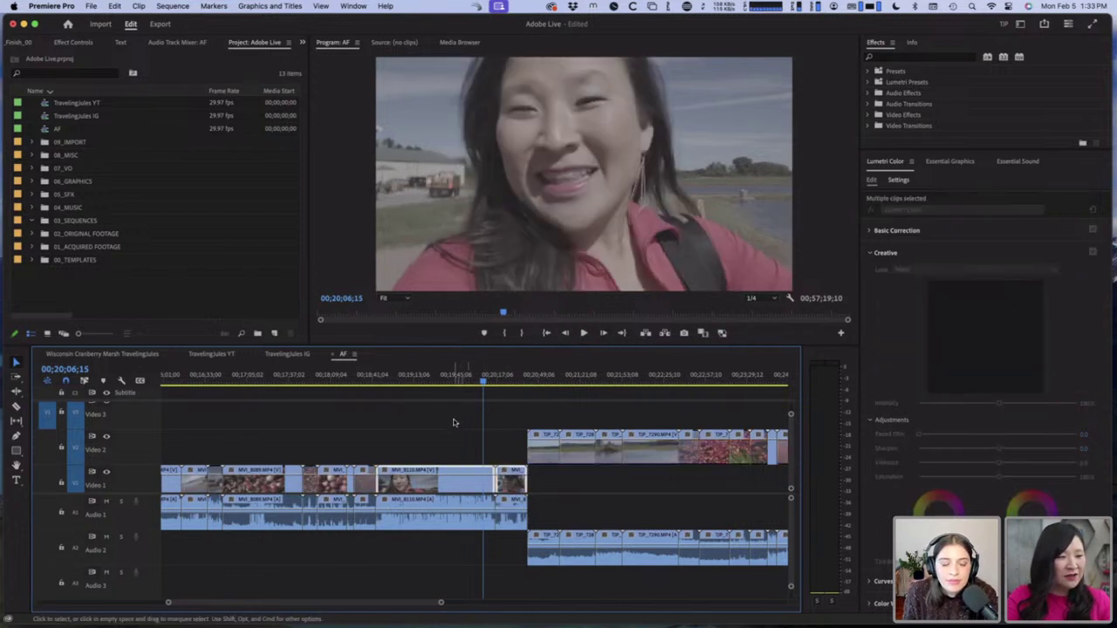
{"action": "left_click_drag", "start_coordinate": [453, 423], "coordinate": [512, 448]}
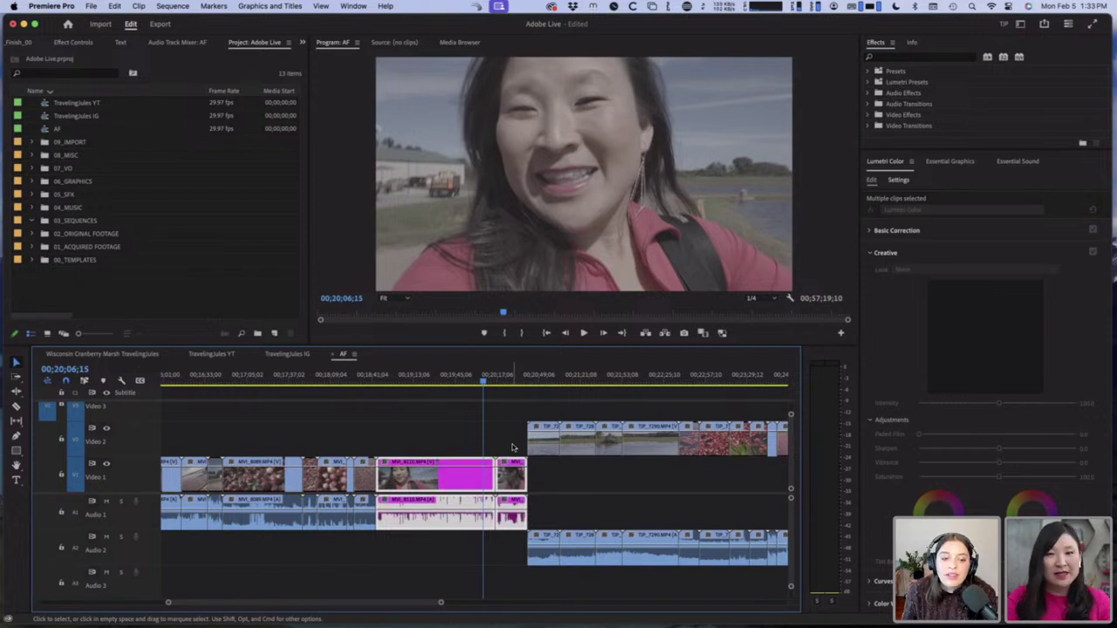
{"action": "left_click", "coordinate": [513, 447]}
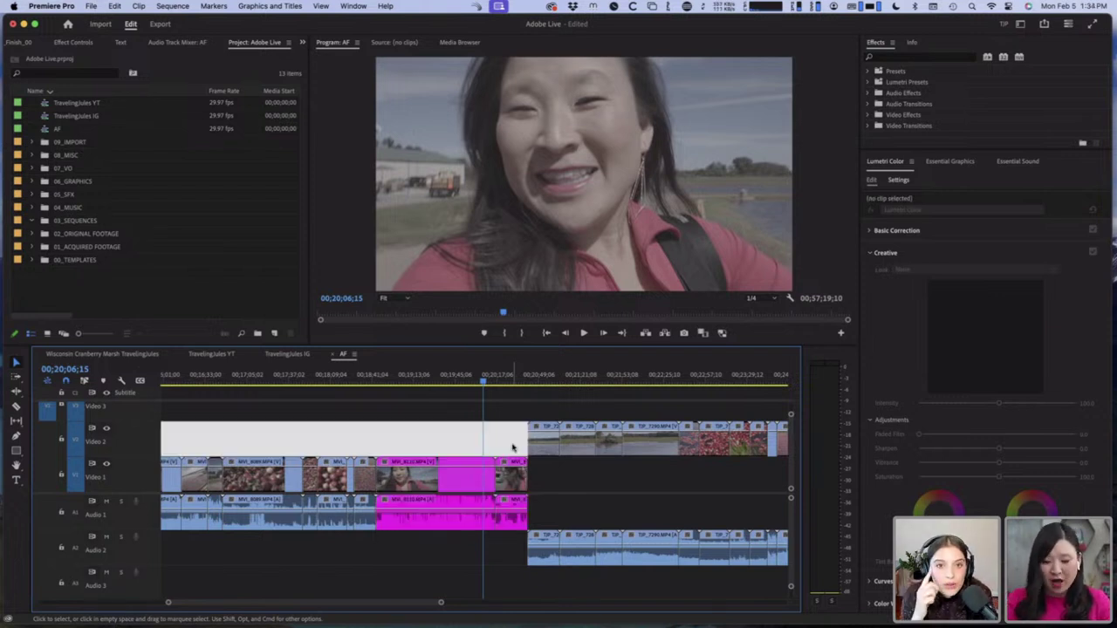
{"action": "key", "text": "minus"}
{"action": "key", "text": "minus"}
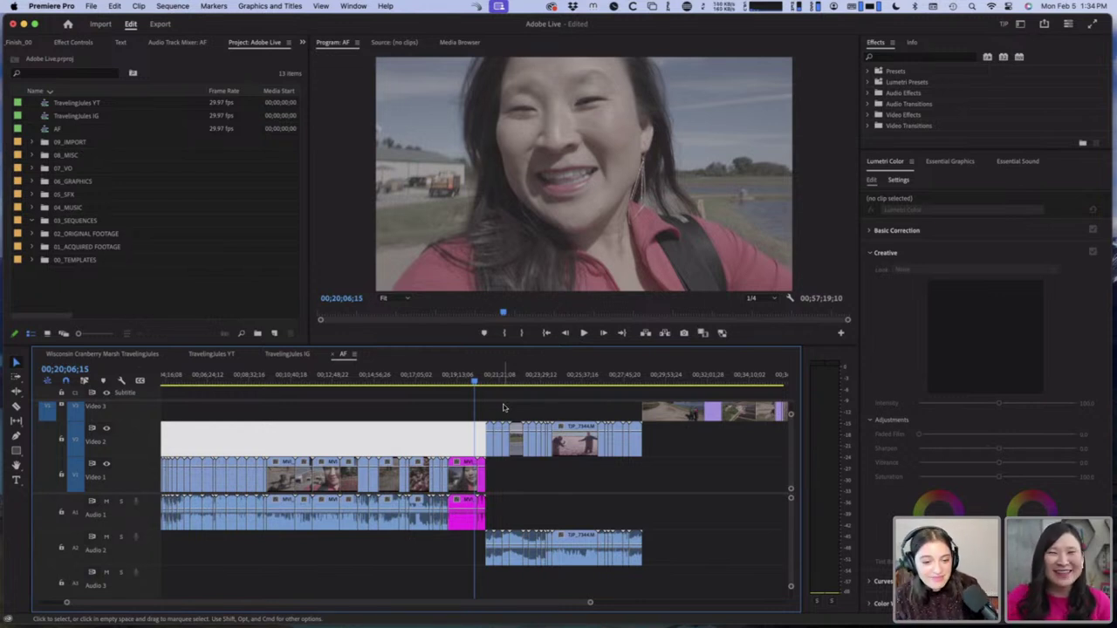
{"action": "key", "text": "super+z"}
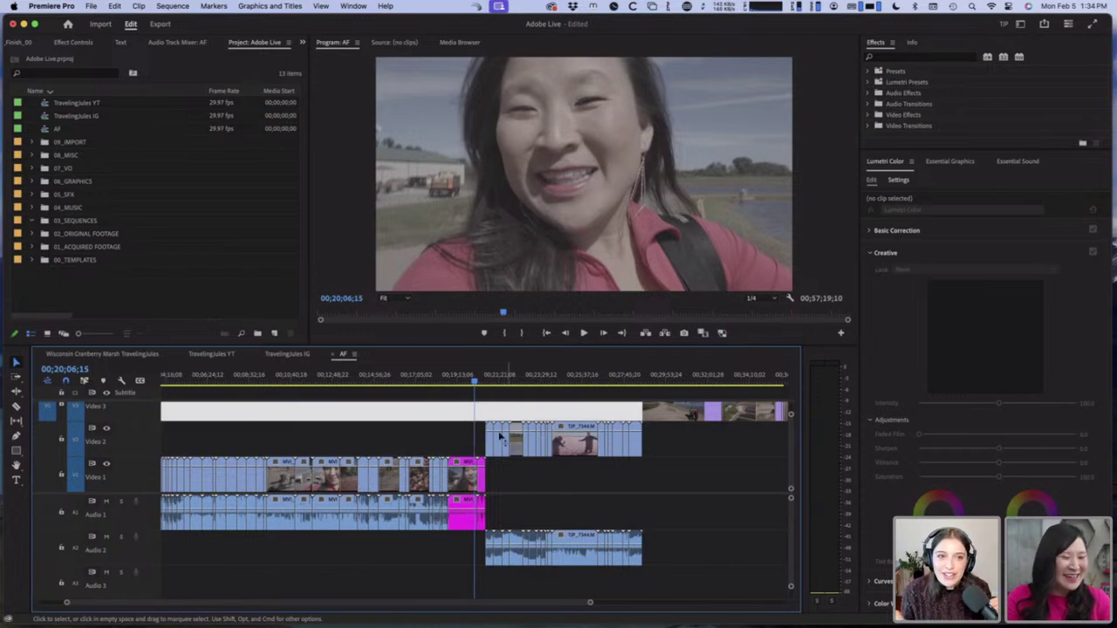
{"action": "key", "text": "super+shift+z"}
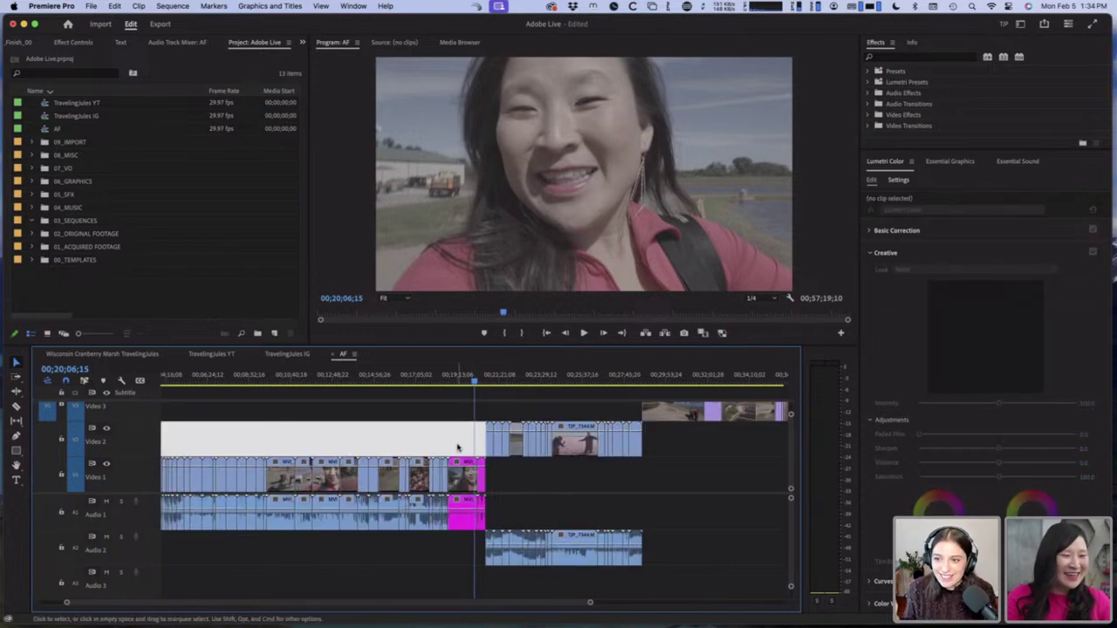
Step: Select every clip in the AF sequence, set them all to the frame size and clear the selection
{"action": "left_click", "coordinate": [465, 472]}
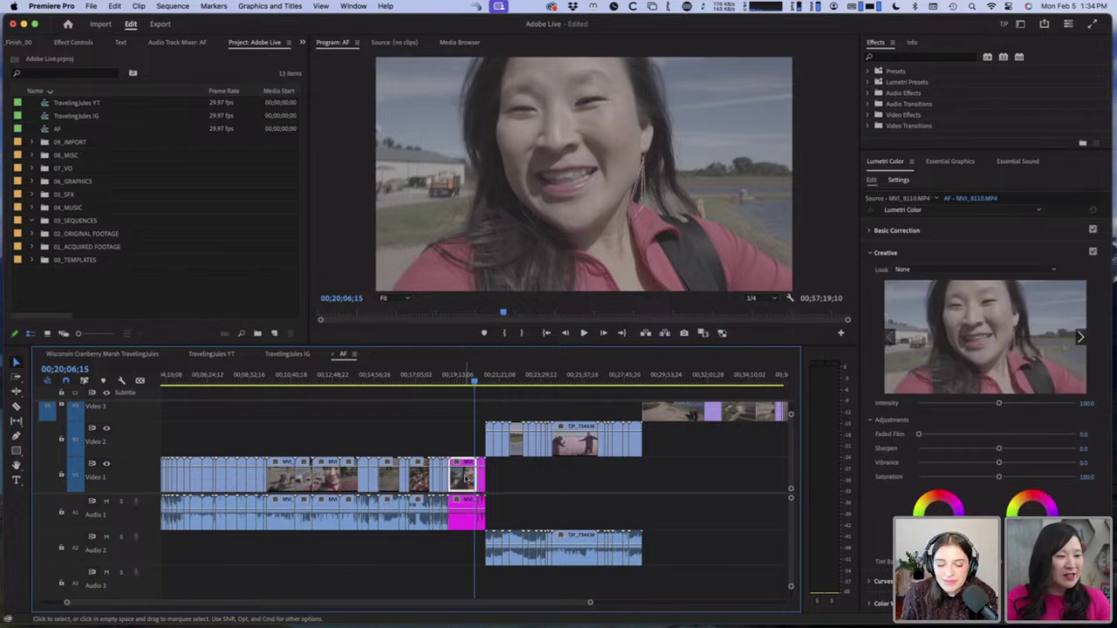
{"action": "key", "text": "super+shift+a"}
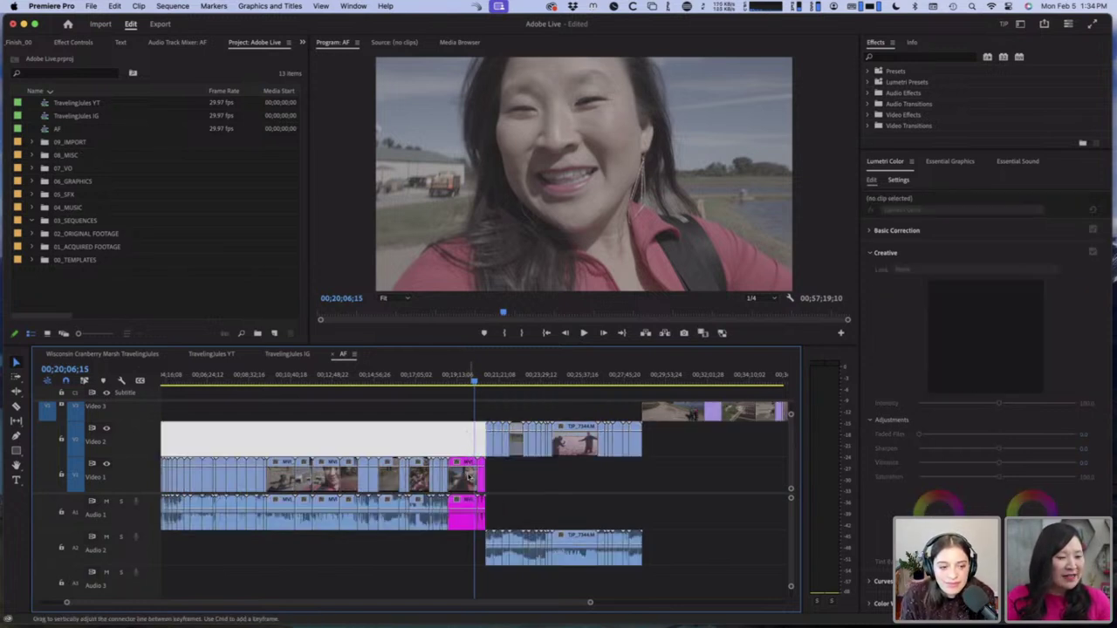
{"action": "key", "text": "super+a"}
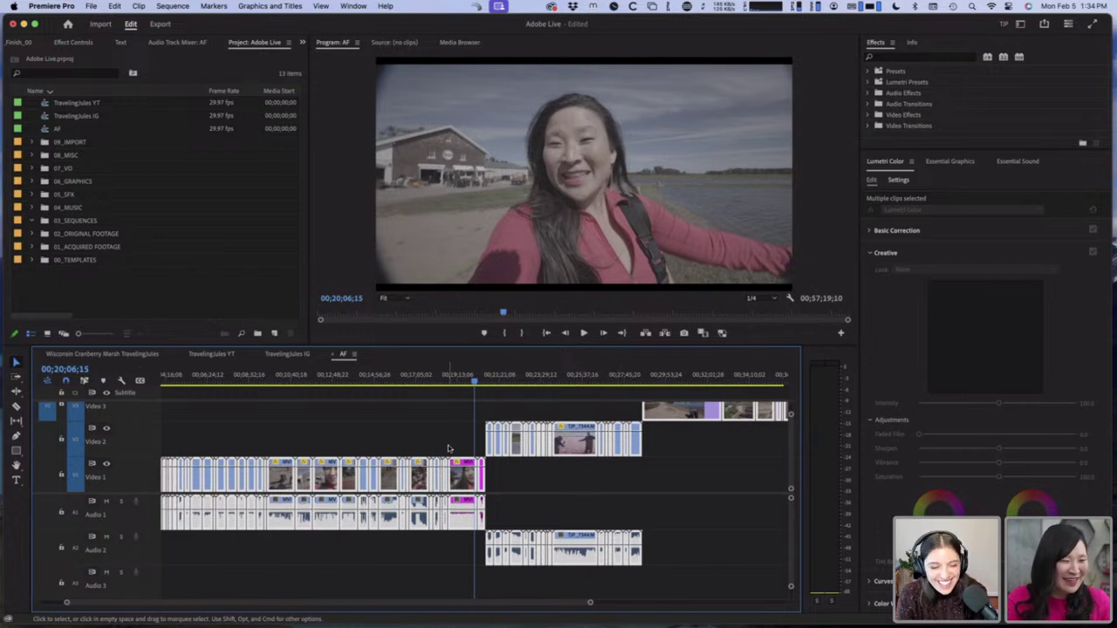
{"action": "left_click", "coordinate": [450, 446]}
Step: Try a scale of 50 on MVI_8110.MP4, check another frame of the clip and undo the scale change
{"action": "left_click", "coordinate": [86, 42]}
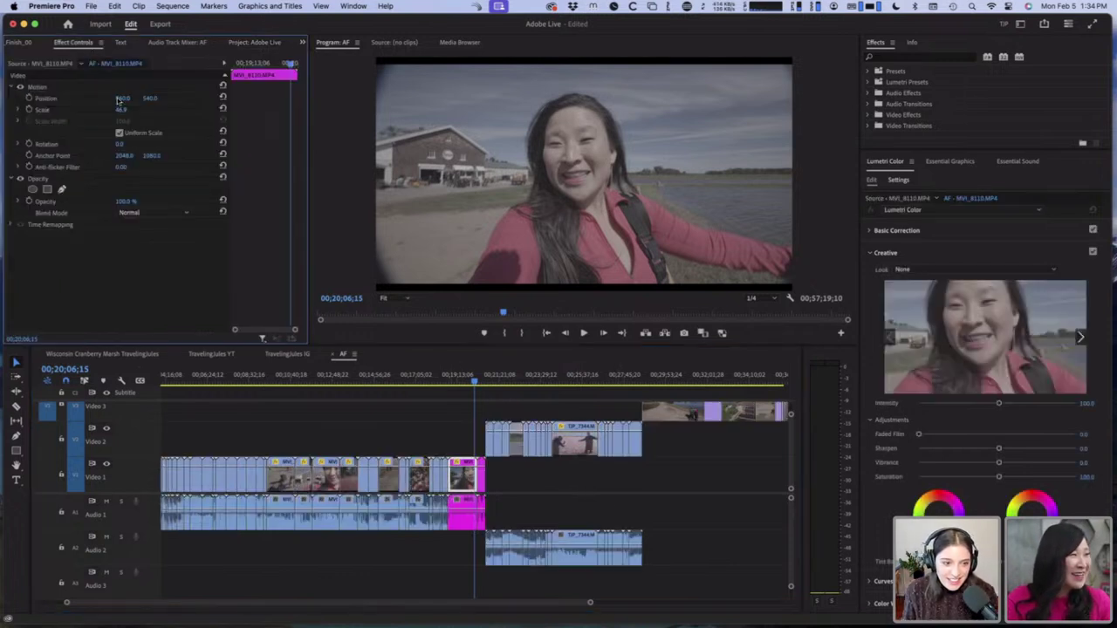
{"action": "left_click", "coordinate": [128, 109]}
{"action": "type", "text": "50"}
{"action": "key", "text": "Return"}
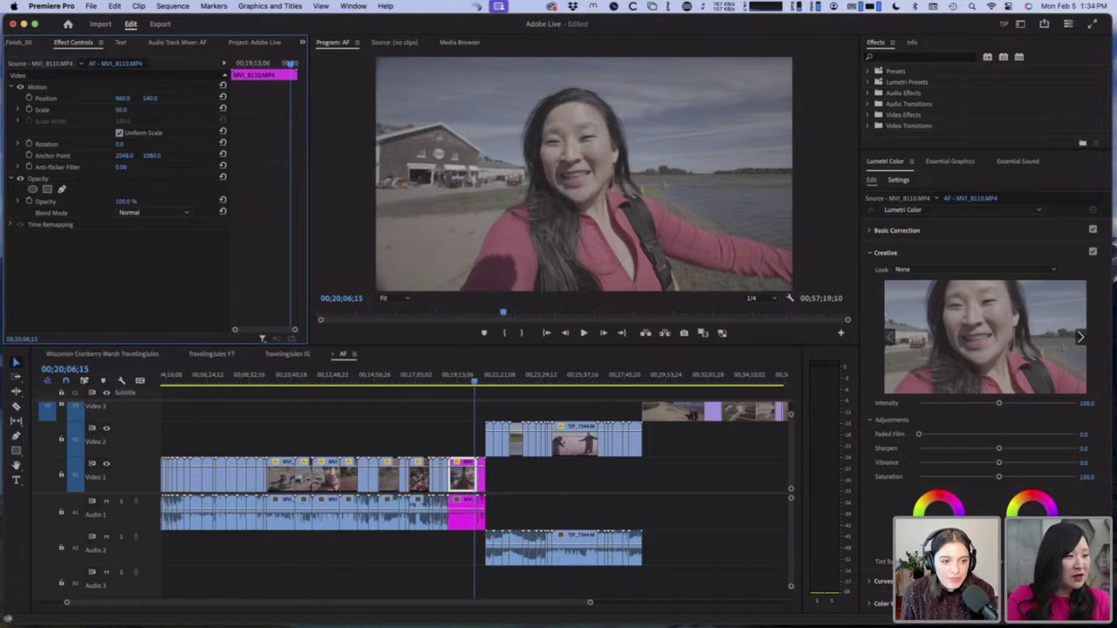
{"action": "left_click", "coordinate": [465, 382]}
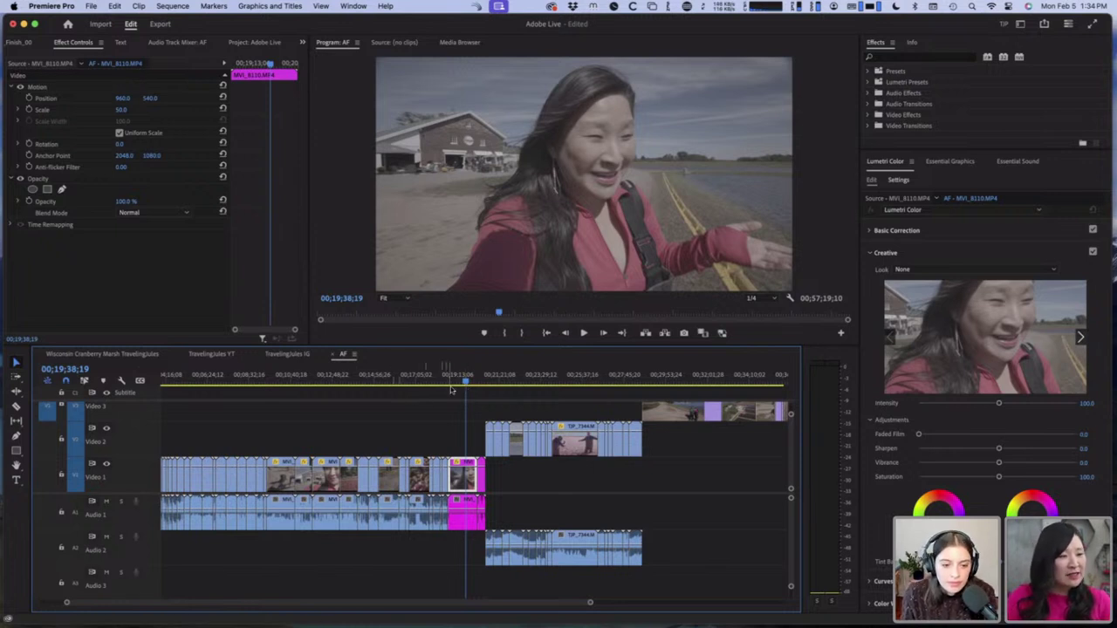
{"action": "key", "text": "super+z"}
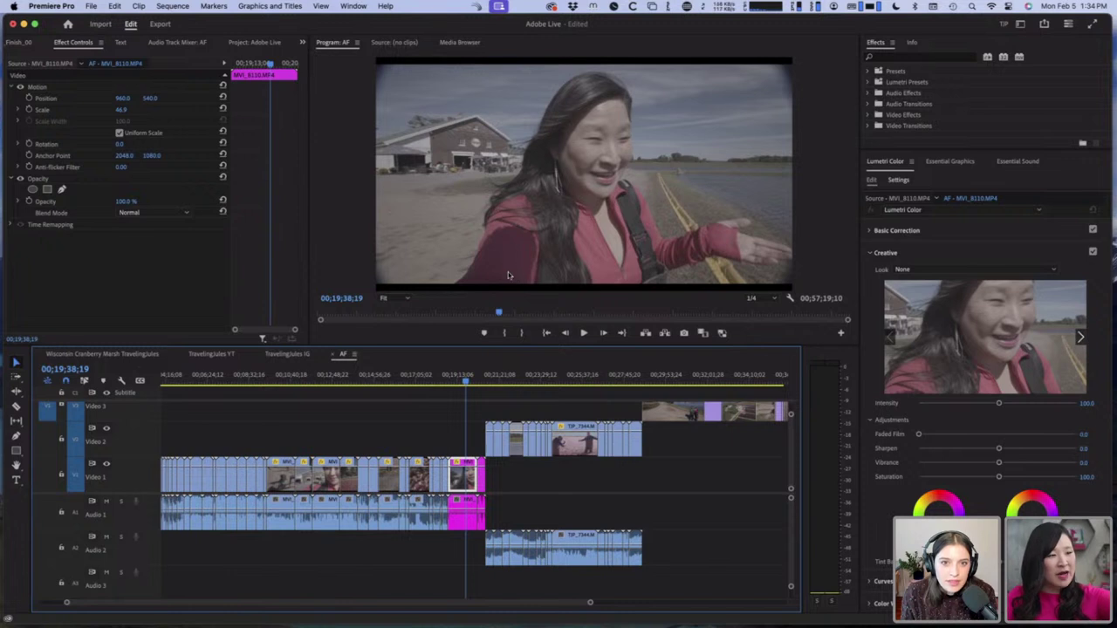
Step: Set the scale of MVI_8110.MP4 to 50
{"action": "left_click", "coordinate": [129, 109]}
{"action": "type", "text": "5"}
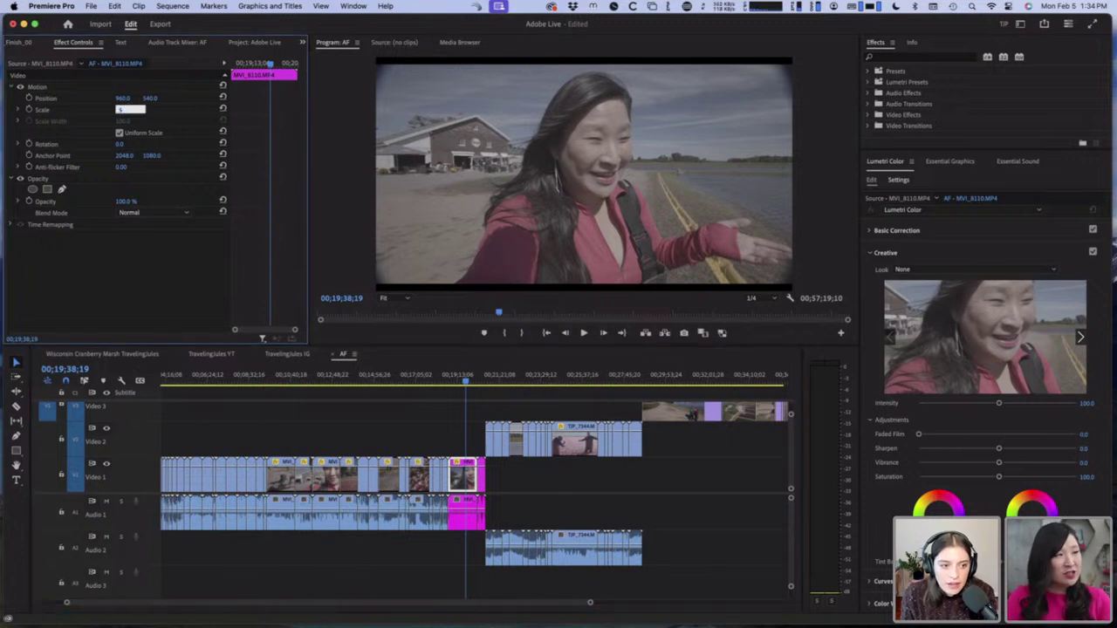
{"action": "type", "text": "0"}
{"action": "key", "text": "Return"}
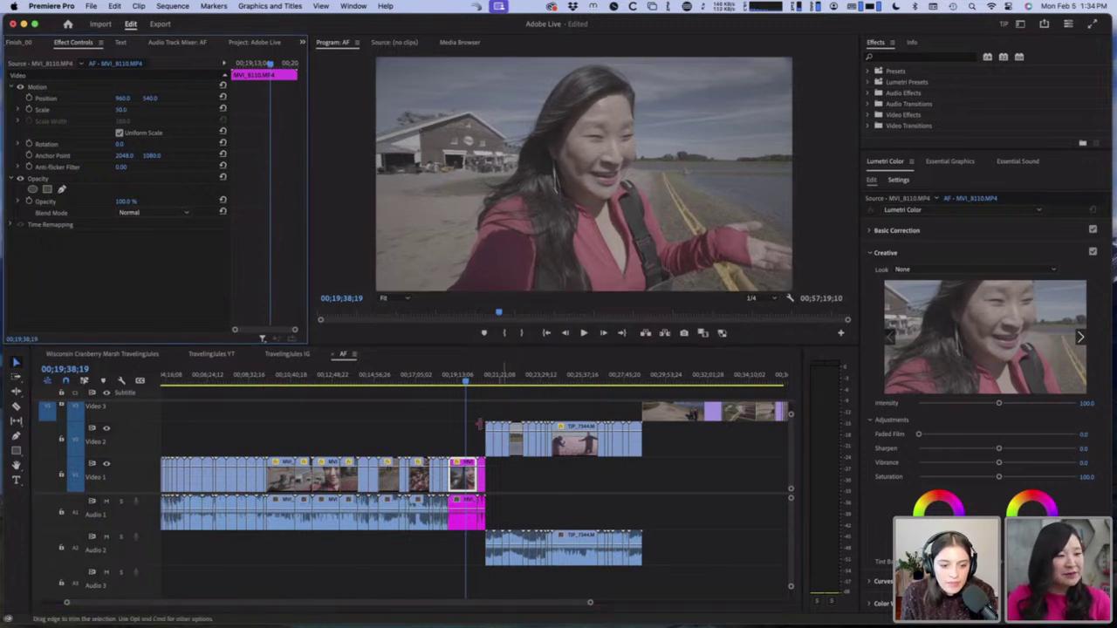
{"action": "left_click", "coordinate": [462, 478]}
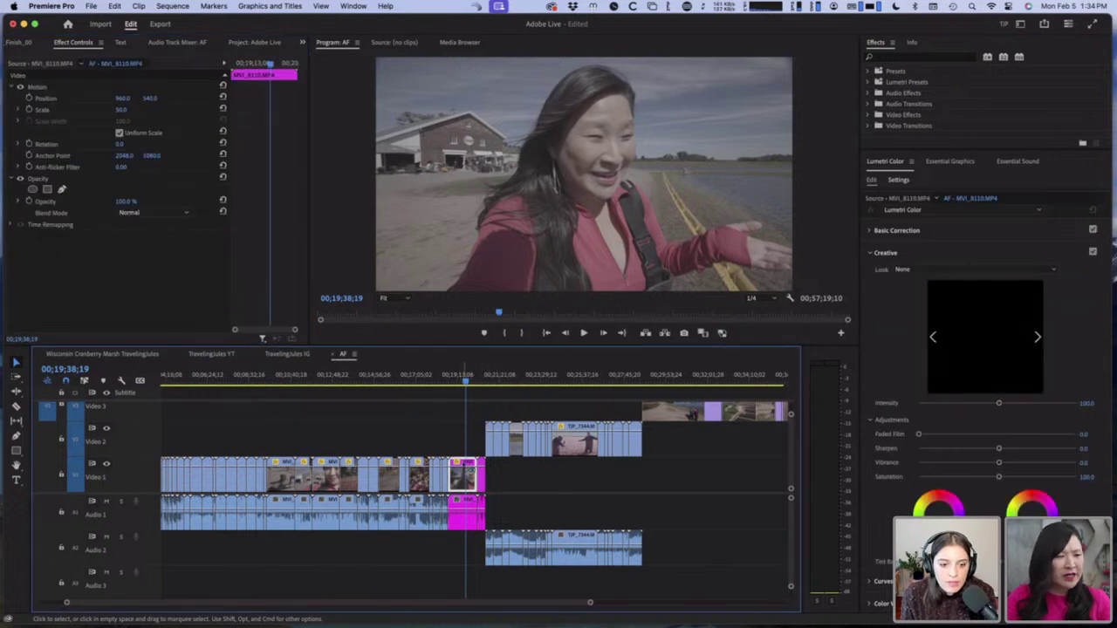
{"action": "key", "text": "super+a"}
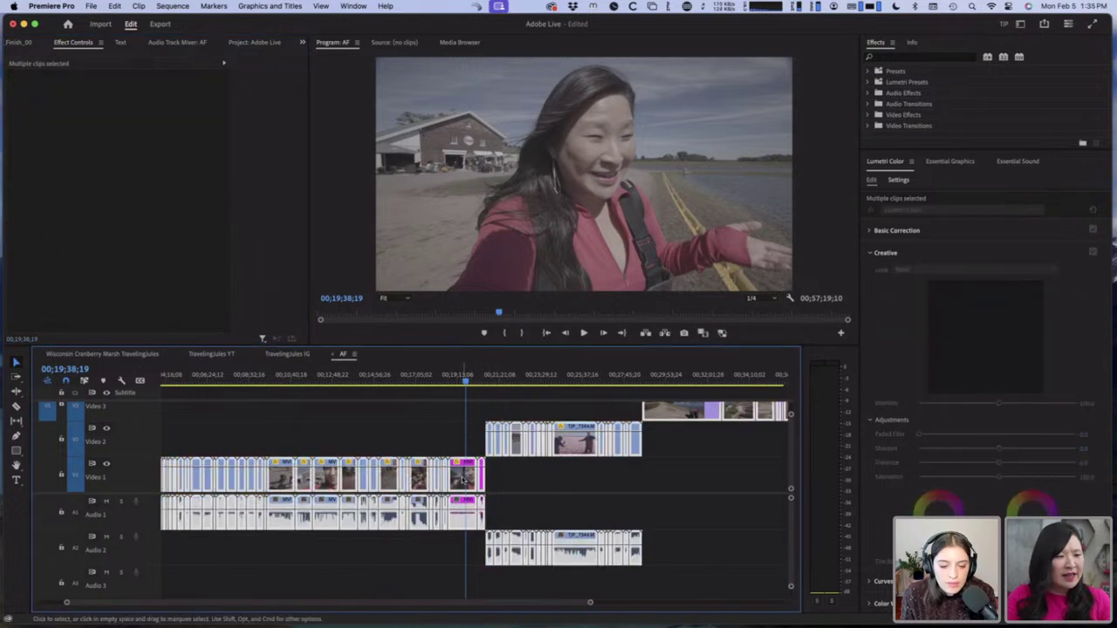
{"action": "left_click", "coordinate": [436, 425]}
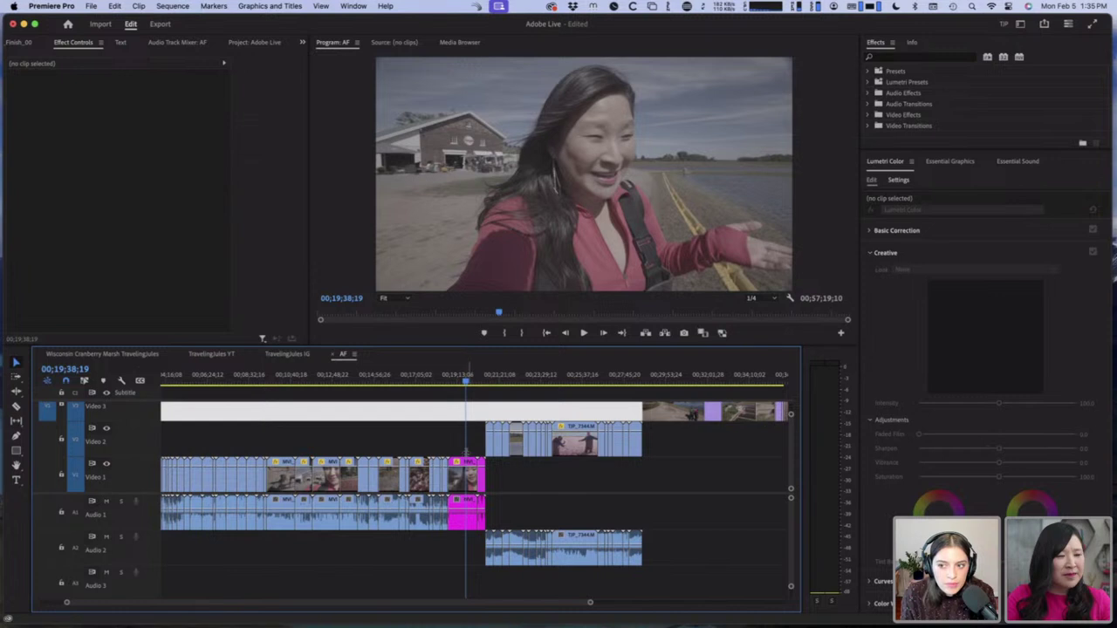
Step: Apply the LUT CinemaGamut_CanonLog3-to-BT709_WideDR_65_FF_Ver.2.0.cube from the TEMPLATE/LUTS folder as MVI_8110.MP4's creative look and play the clip
{"action": "left_click", "coordinate": [469, 470]}
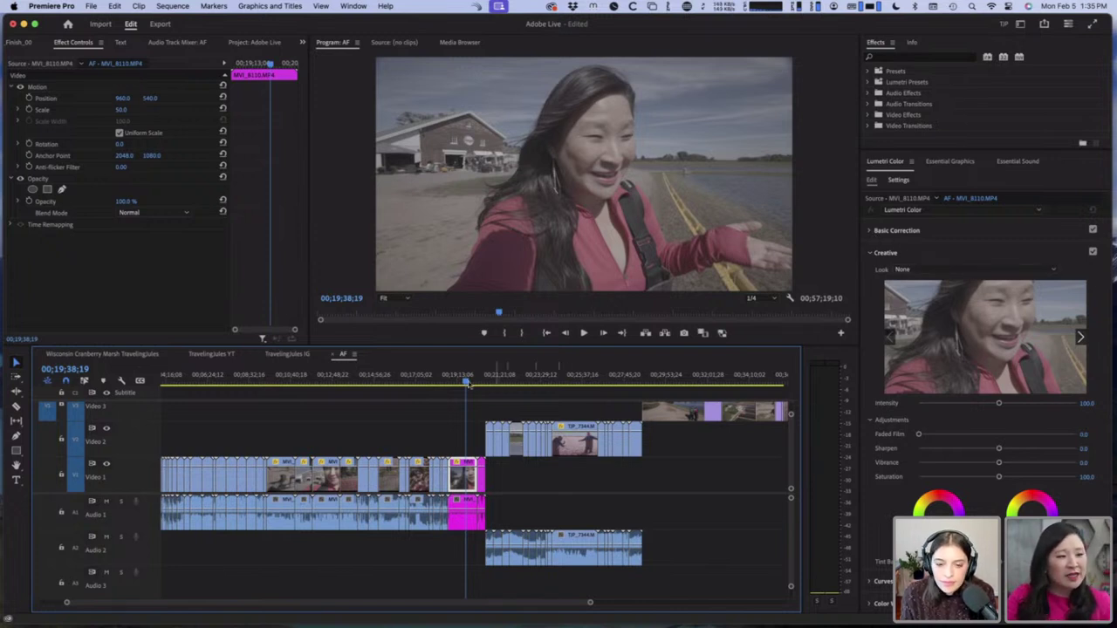
{"action": "mouse_move", "coordinate": [470, 384]}
{"action": "left_mouse_down"}
{"action": "mouse_move", "coordinate": [382, 391]}
{"action": "mouse_move", "coordinate": [466, 387]}
{"action": "left_mouse_up"}
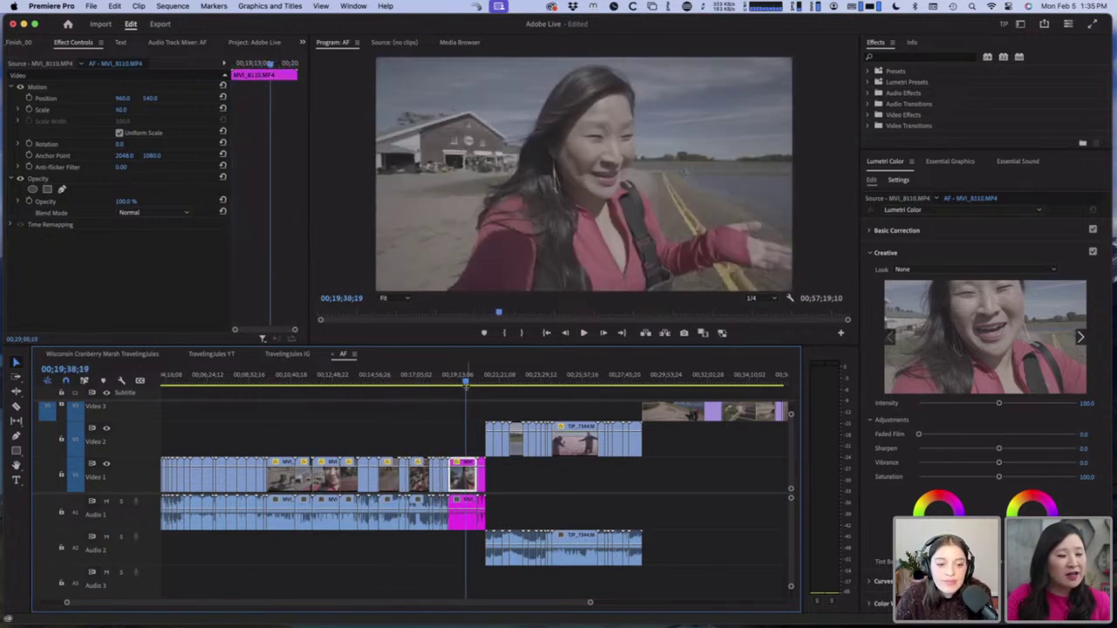
{"action": "left_click", "coordinate": [945, 271]}
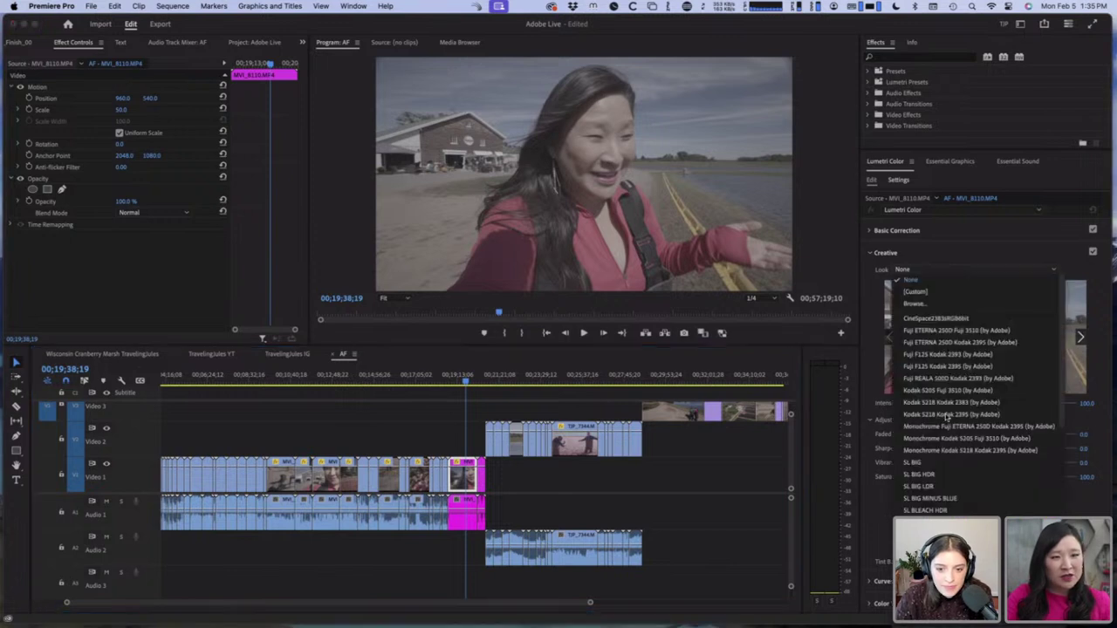
{"action": "left_click", "coordinate": [969, 306]}
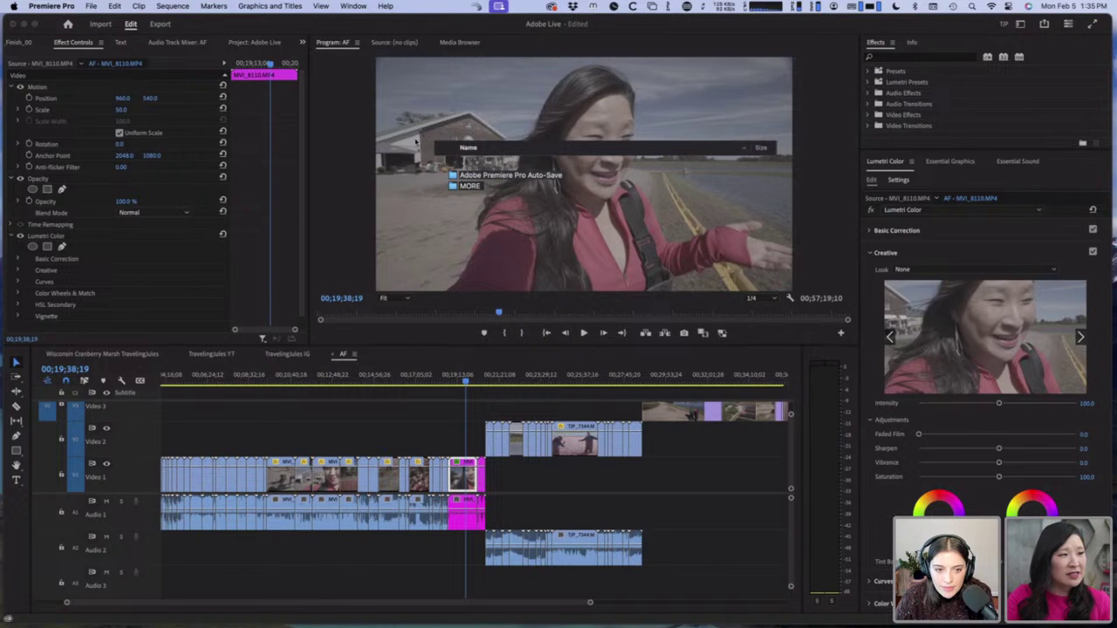
{"action": "double_click", "coordinate": [490, 260]}
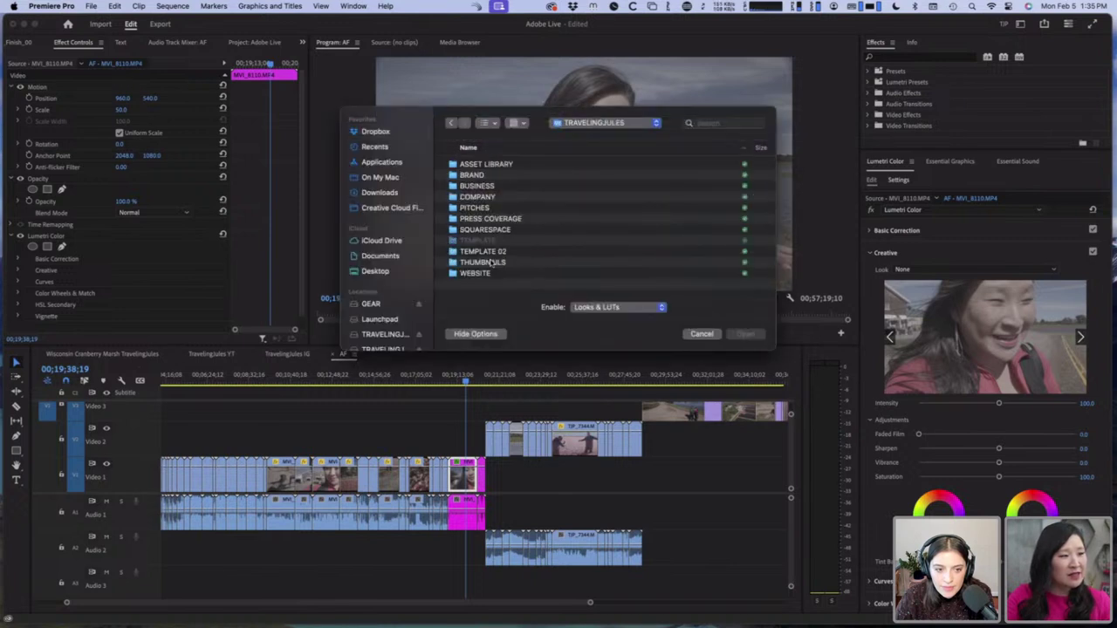
{"action": "double_click", "coordinate": [495, 241]}
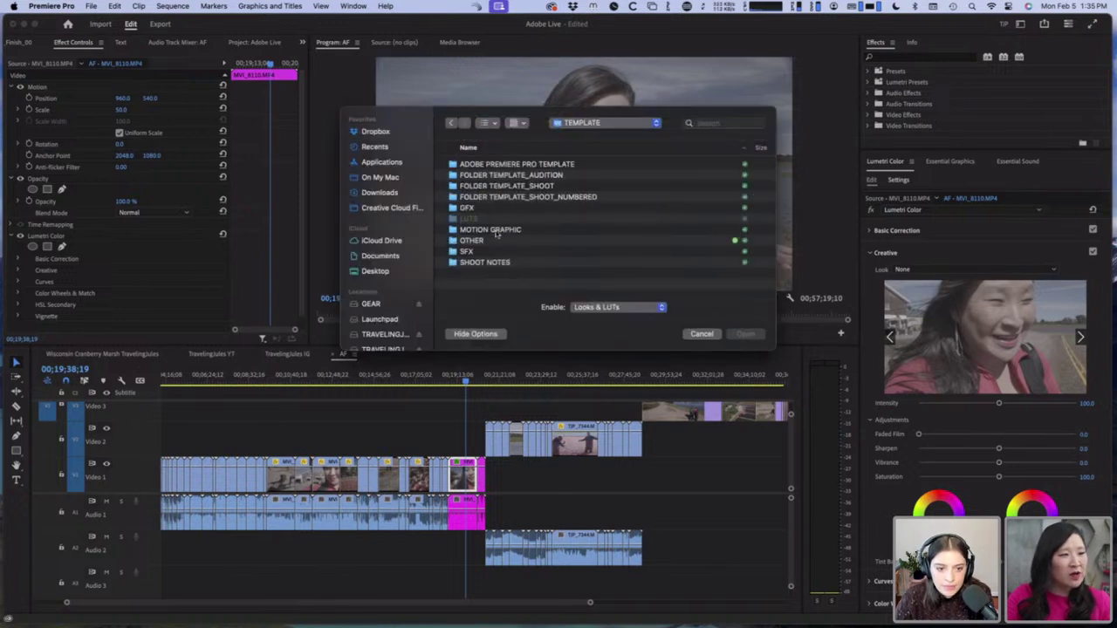
{"action": "left_click", "coordinate": [496, 219]}
{"action": "double_click", "coordinate": [495, 220]}
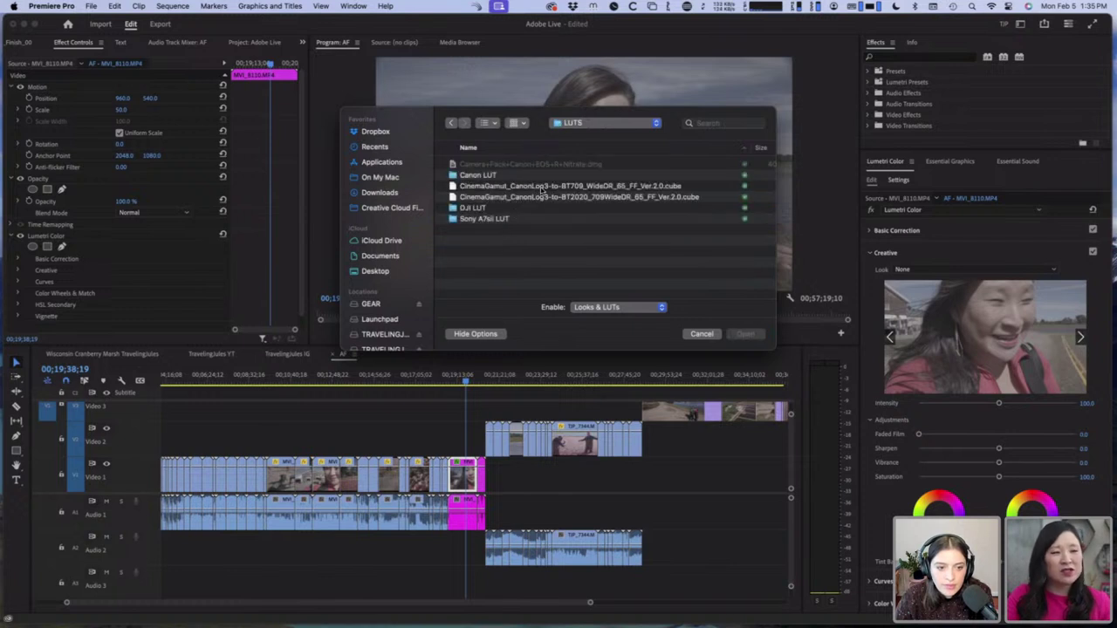
{"action": "double_click", "coordinate": [540, 187]}
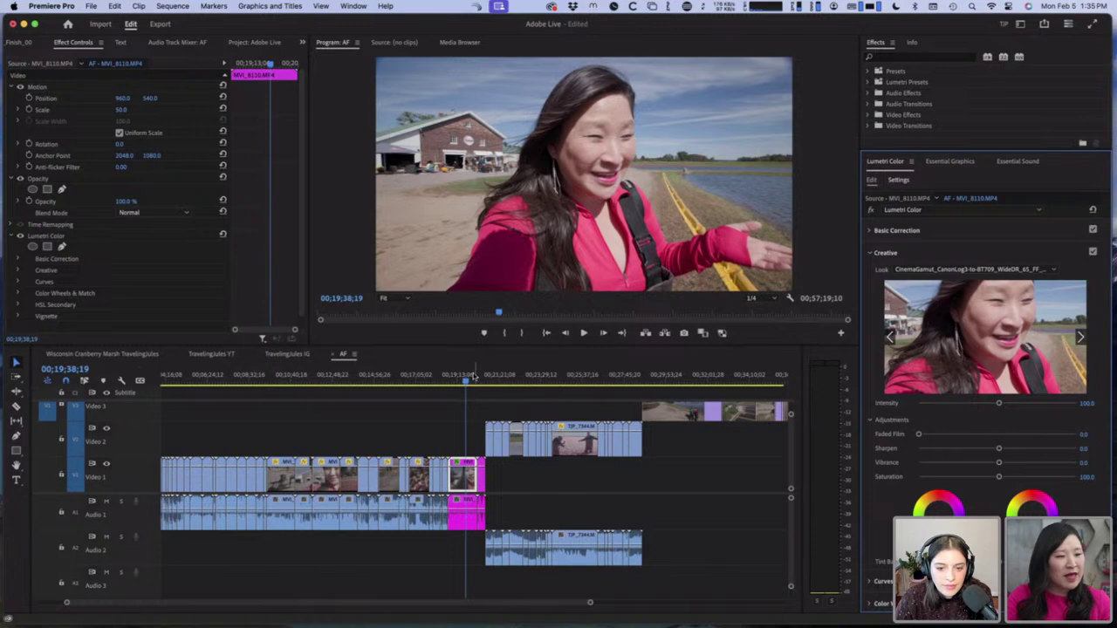
{"action": "left_click", "coordinate": [474, 402]}
{"action": "key", "text": "space"}
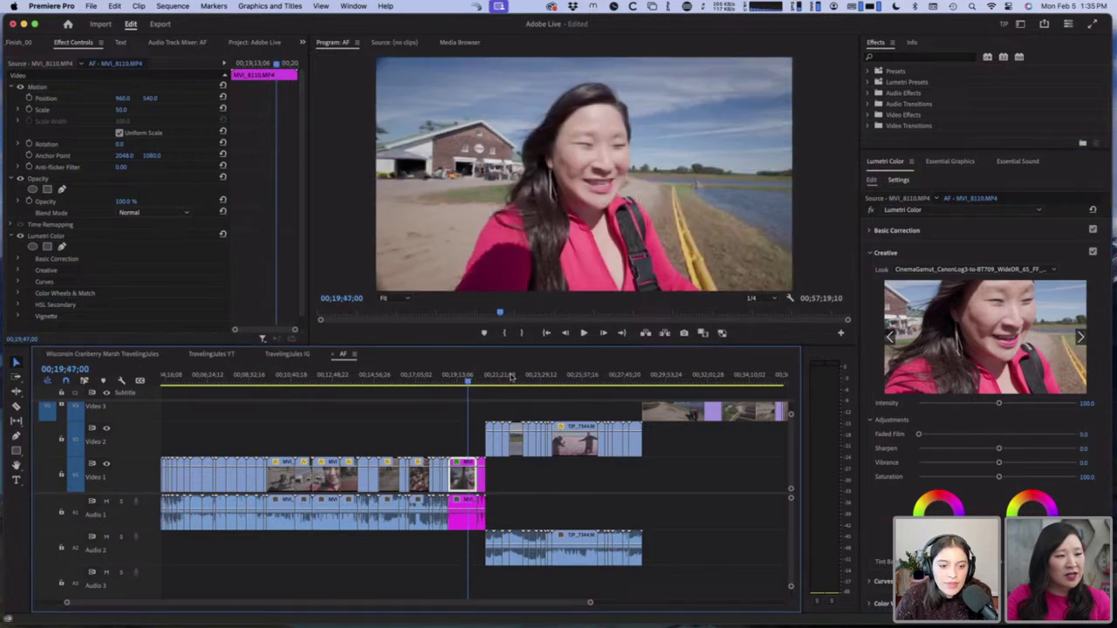
Step: Set the scale of TJP_7344.MP4 on Video 2 to 50 and apply the CinemaGamut_CanonLog3-to-BT2020_709WideDR_65_FF_Ver.2.0.cube creative look
{"action": "left_click", "coordinate": [562, 375]}
{"action": "left_click", "coordinate": [573, 442]}
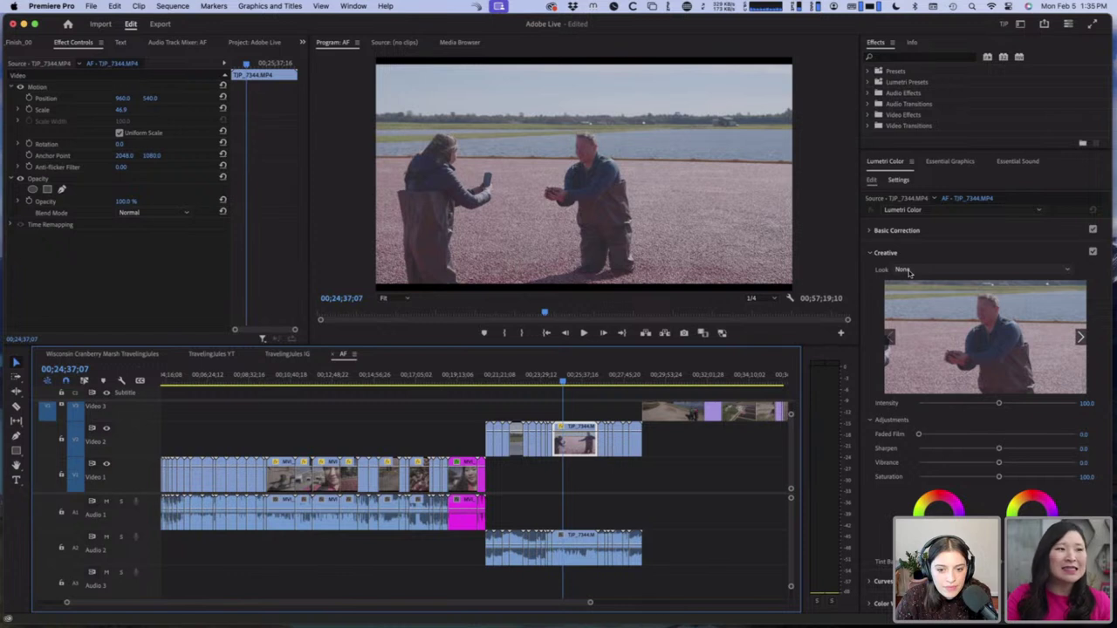
{"action": "left_click", "coordinate": [127, 110]}
{"action": "type", "text": "50"}
{"action": "key", "text": "Return"}
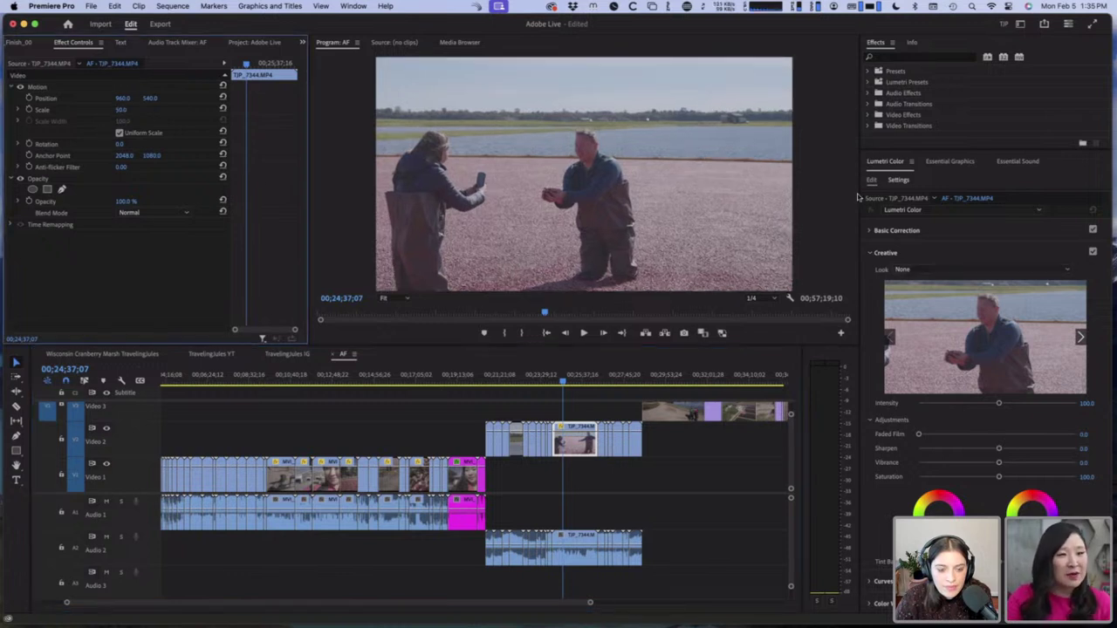
{"action": "left_click", "coordinate": [926, 303]}
{"action": "double_click", "coordinate": [659, 199]}
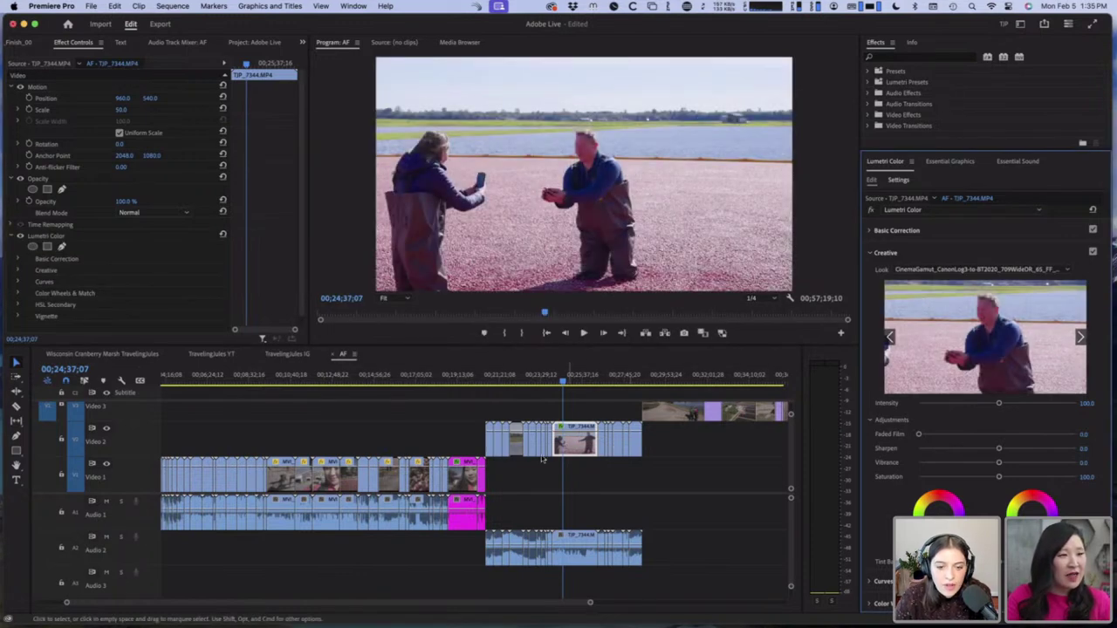
Step: Select all Video 1 clips except MVI_8110.MP4 and bring up the Paste Attributes option for them
{"action": "left_click", "coordinate": [457, 373]}
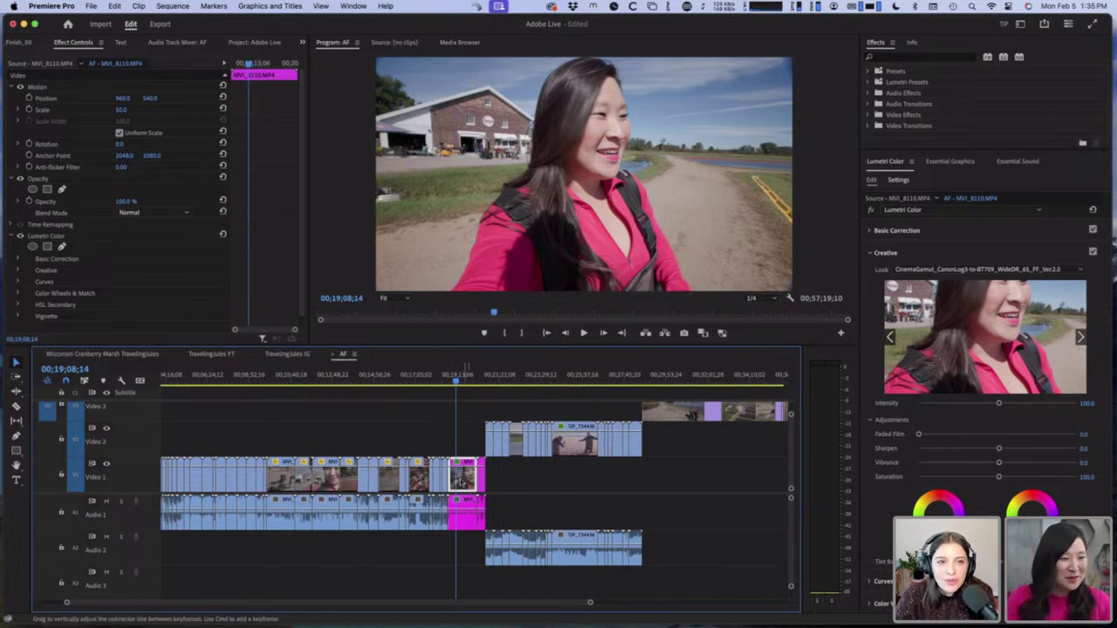
{"action": "left_click_drag", "start_coordinate": [502, 480], "coordinate": [153, 504]}
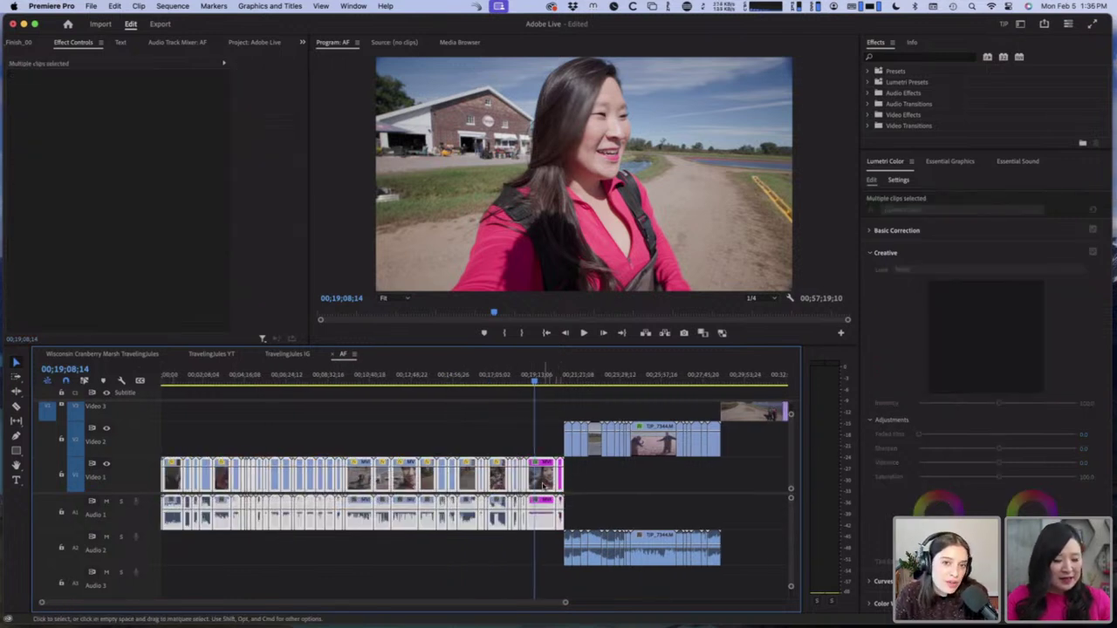
{"action": "left_click", "coordinate": [534, 512], "text": "shift"}
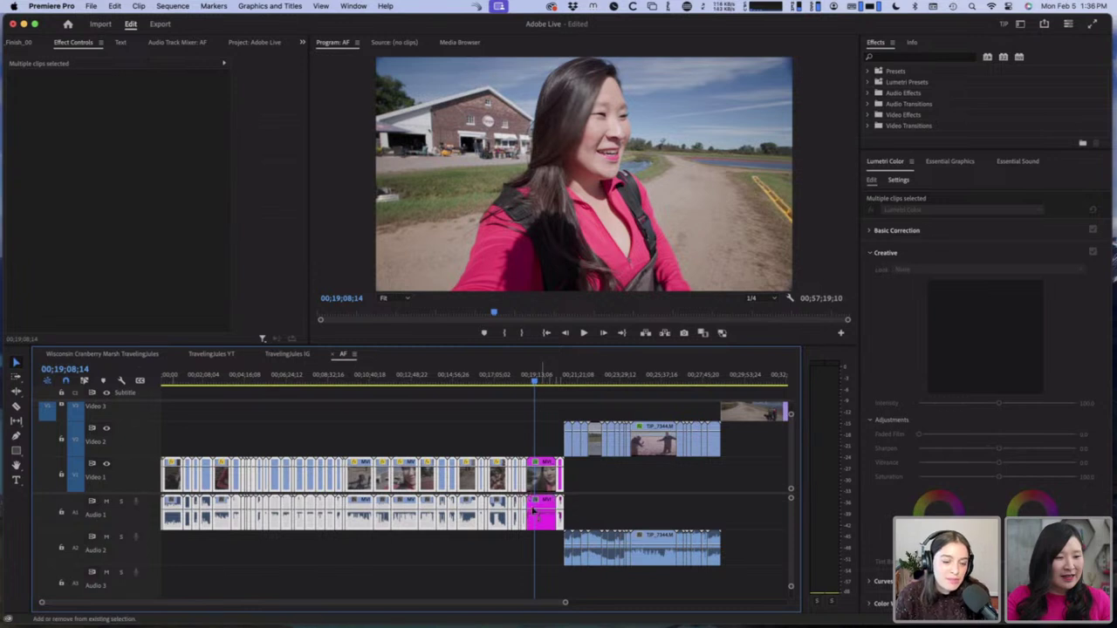
{"action": "right_click", "coordinate": [502, 511]}
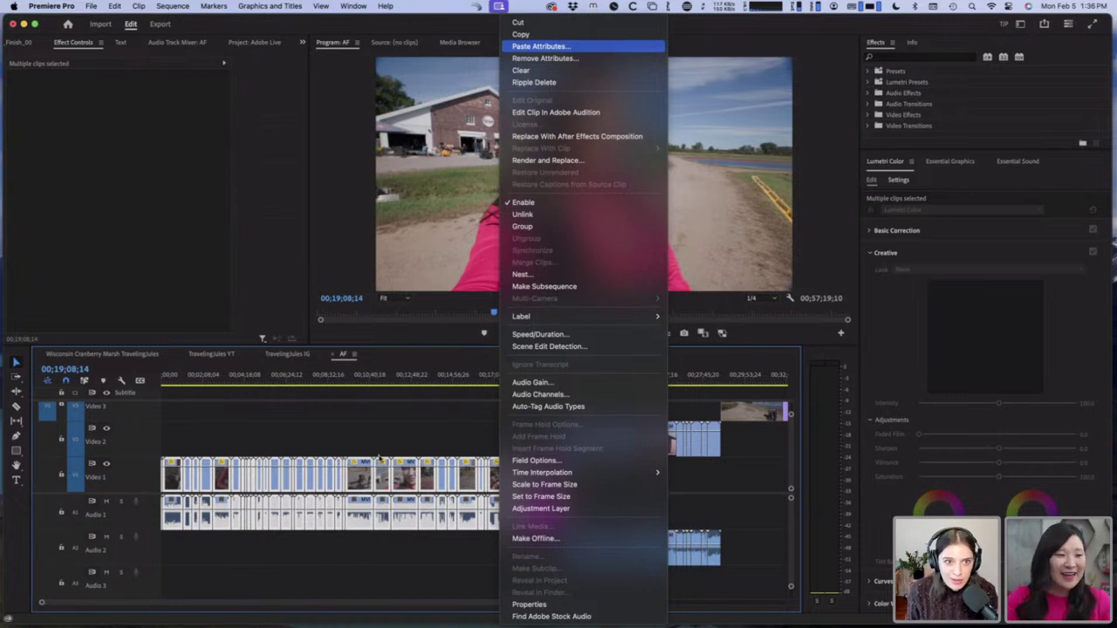
{"action": "left_click", "coordinate": [422, 450]}
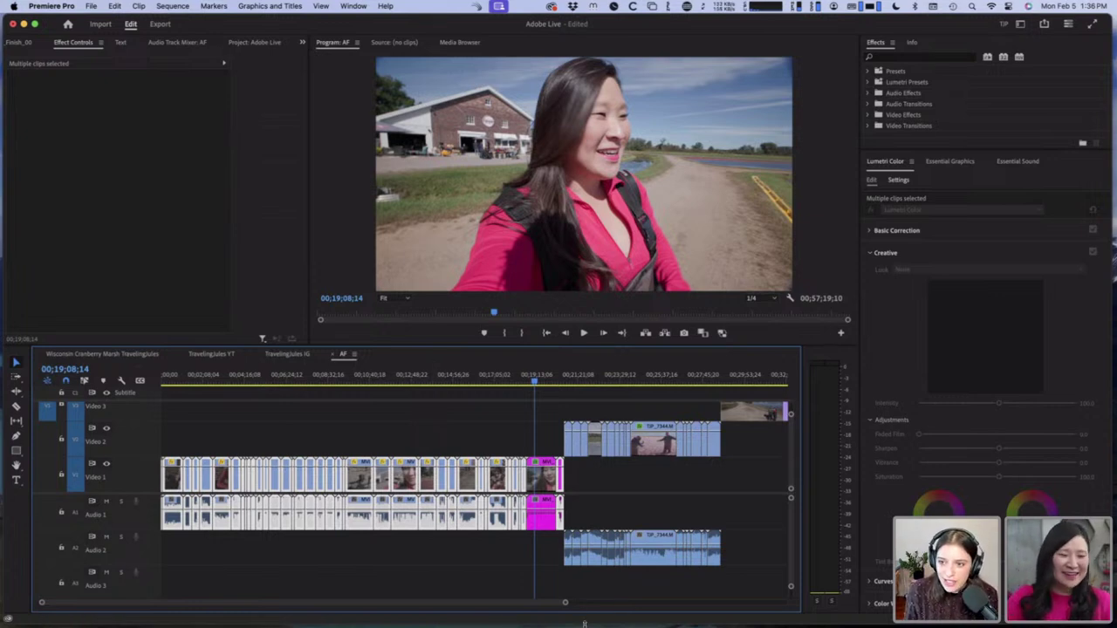
Step: Compare the graded MVI_8110.MP4 with the ungraded clips before it on Video 1
{"action": "left_click", "coordinate": [545, 379]}
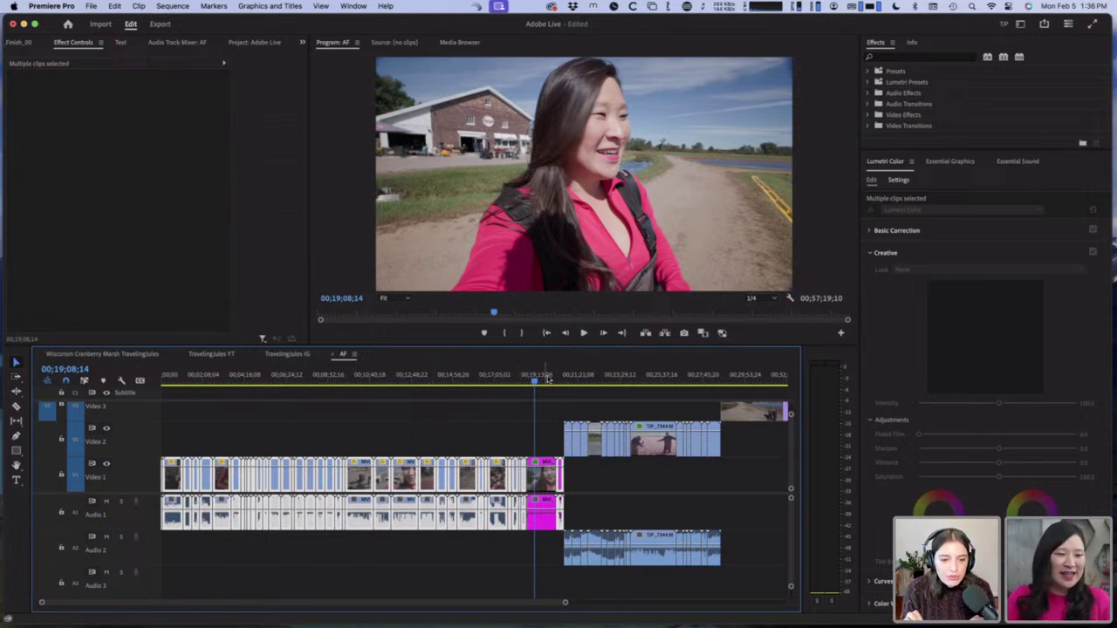
{"action": "left_click", "coordinate": [540, 473]}
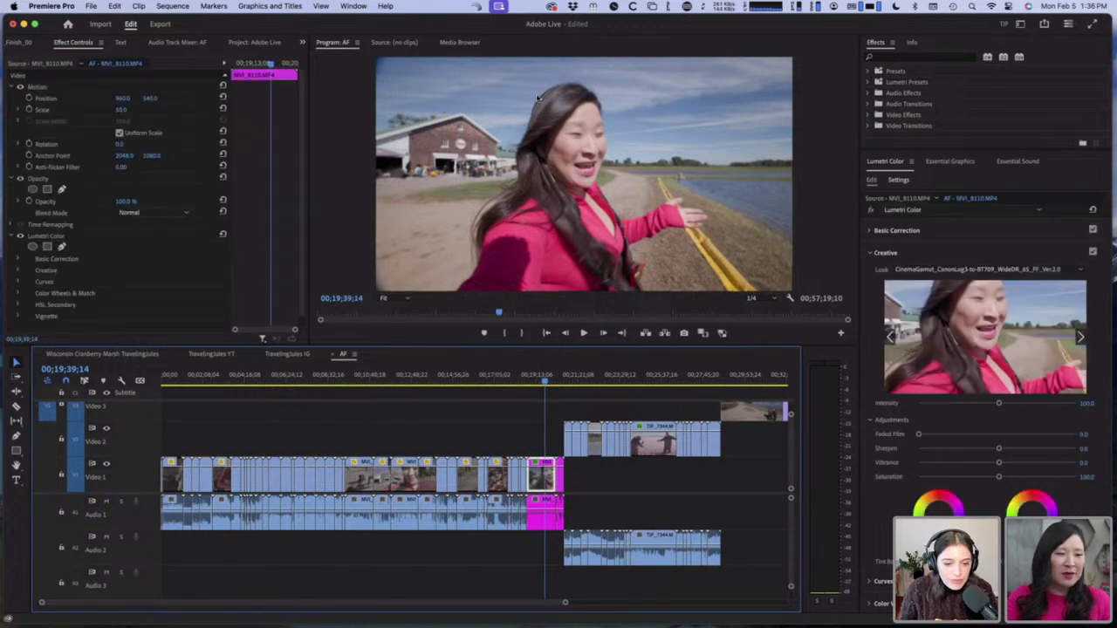
{"action": "left_click_drag", "start_coordinate": [507, 378], "coordinate": [497, 378]}
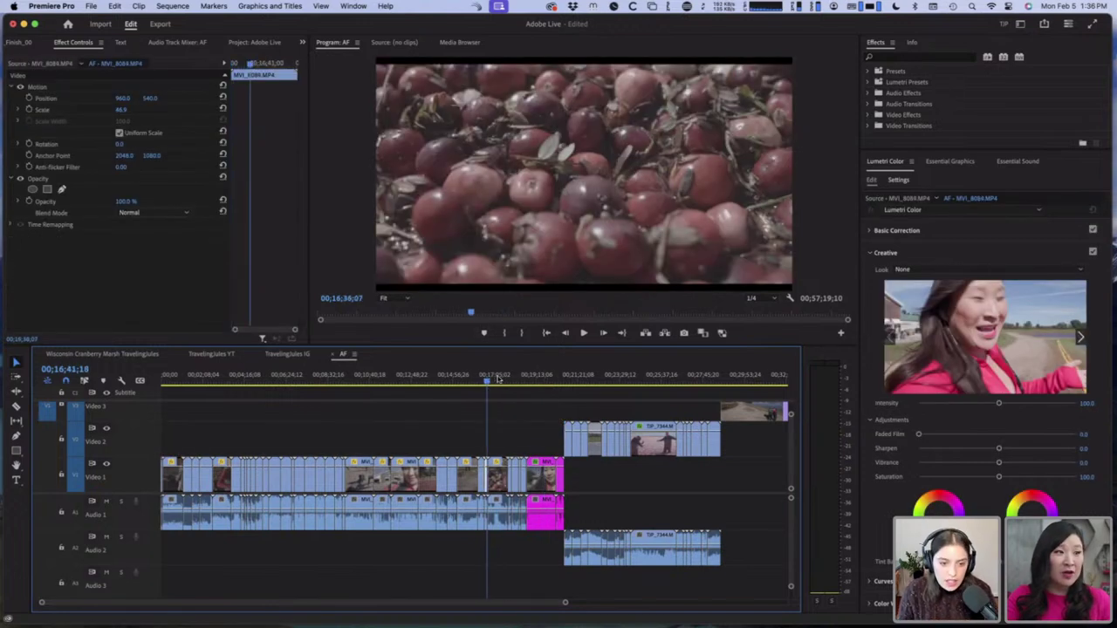
Step: Select all Video 1 clips, bring up their Paste Attributes option again, and return the playhead and selection to MVI_8110.MP4
{"action": "left_click_drag", "start_coordinate": [599, 479], "coordinate": [158, 523]}
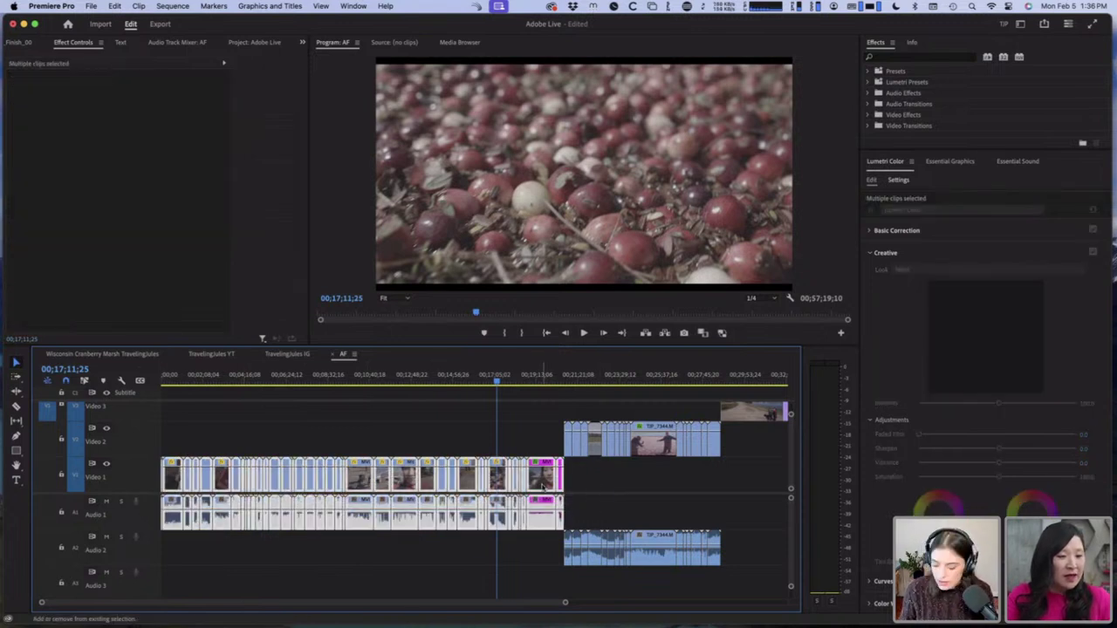
{"action": "right_click", "coordinate": [516, 486]}
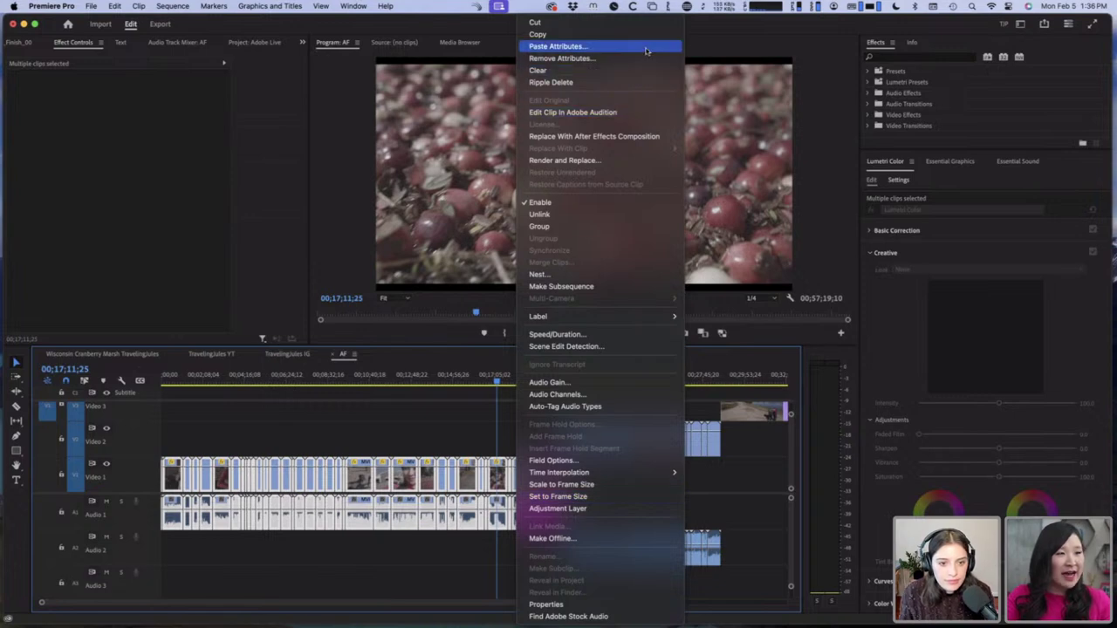
{"action": "left_click", "coordinate": [505, 379]}
{"action": "left_click", "coordinate": [536, 377]}
{"action": "left_click", "coordinate": [542, 483]}
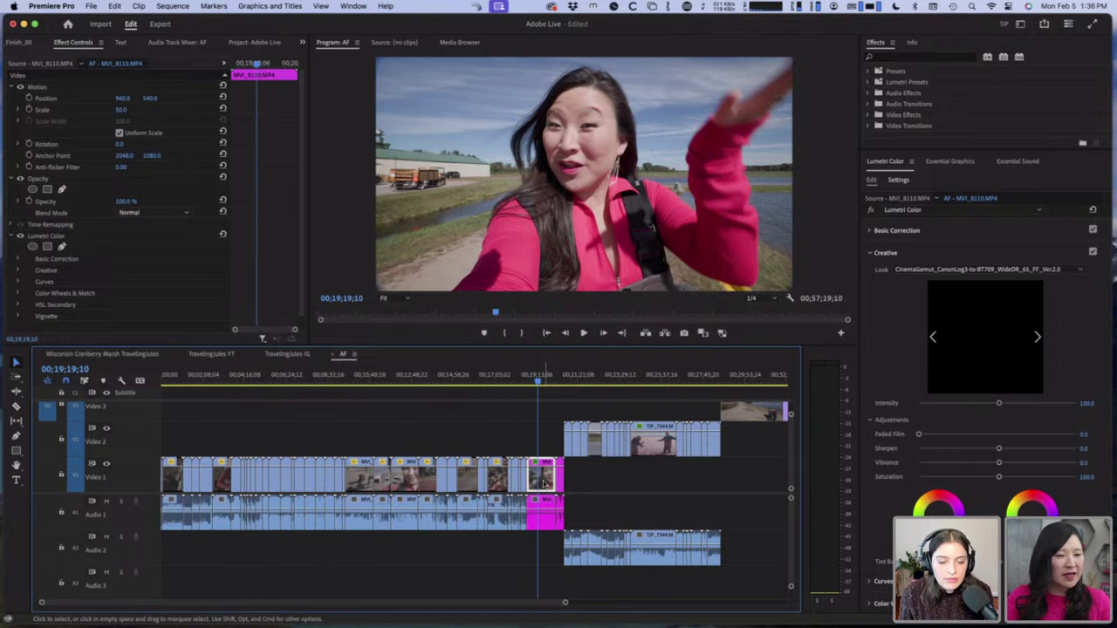
Step: Remove all listed video and audio attributes, including Motion and Lumetri Color, from every Video 1 clip and its linked audio
{"action": "left_click", "coordinate": [542, 504], "text": "shift"}
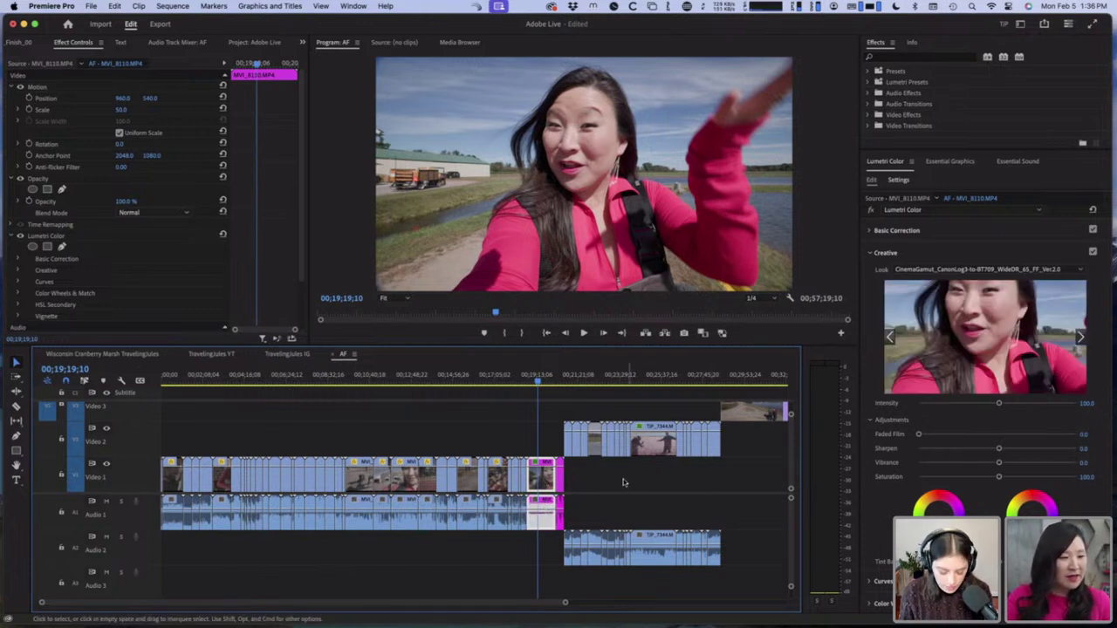
{"action": "left_click_drag", "start_coordinate": [625, 482], "coordinate": [159, 498]}
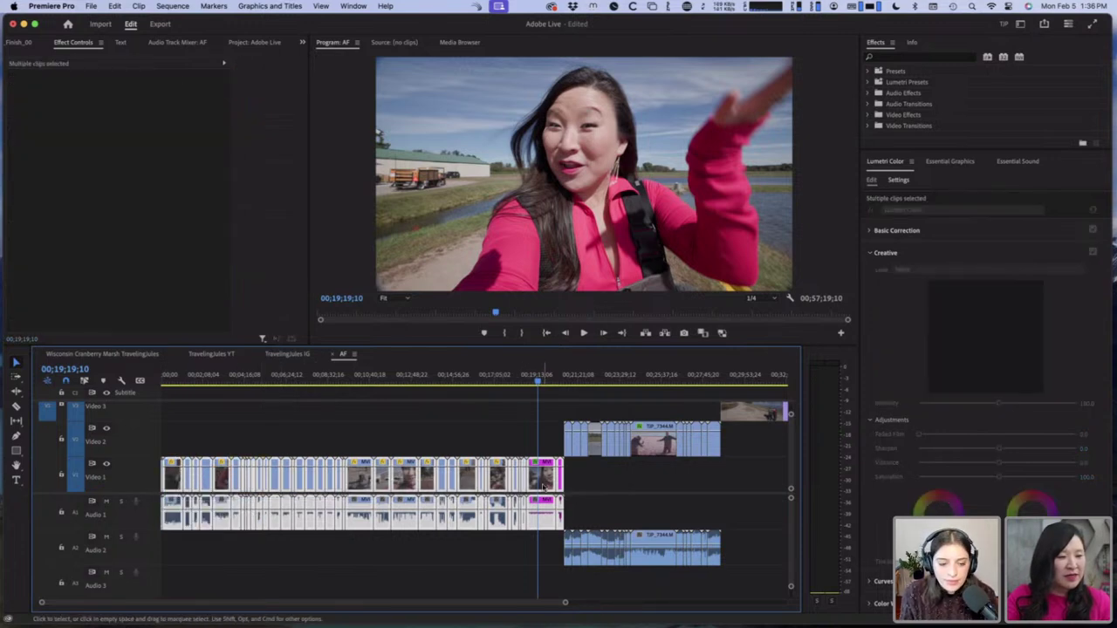
{"action": "right_click", "coordinate": [540, 475]}
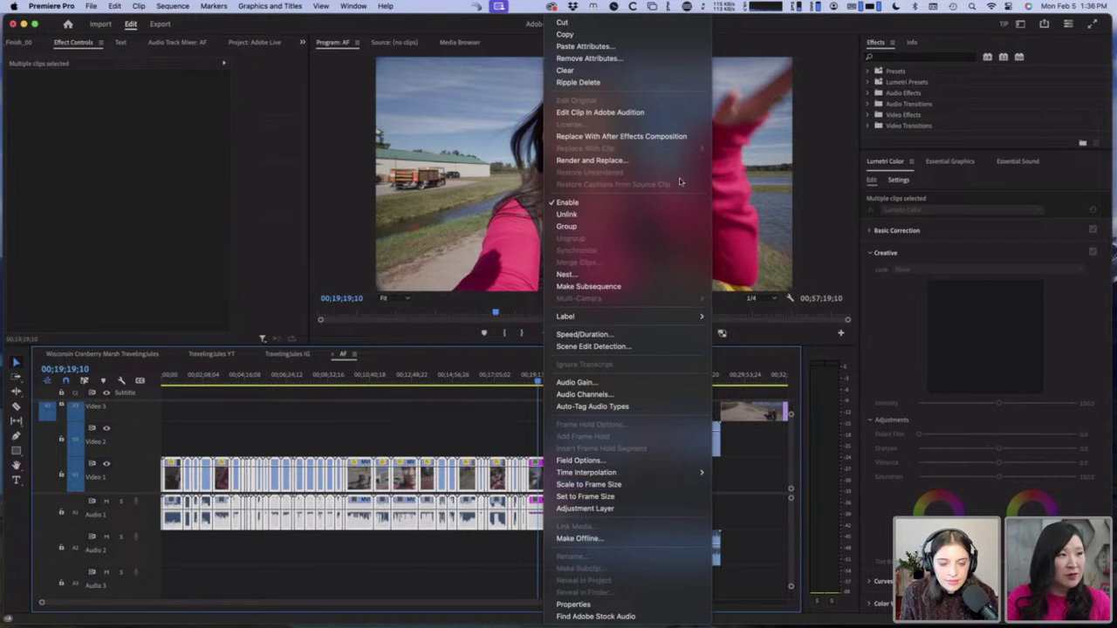
{"action": "left_click", "coordinate": [625, 59]}
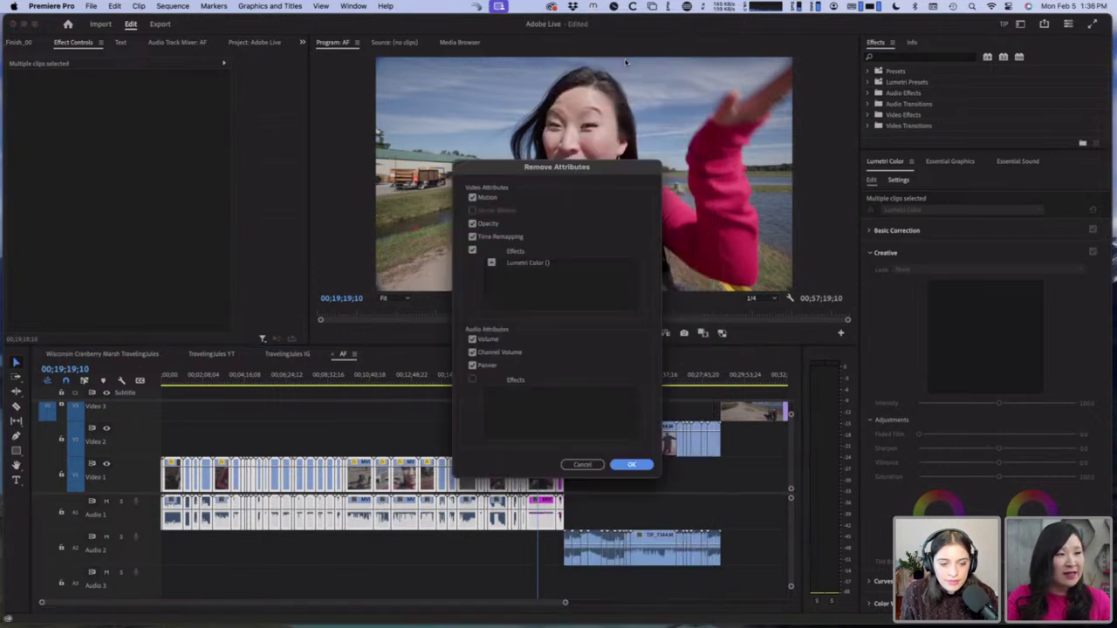
{"action": "left_click", "coordinate": [634, 465]}
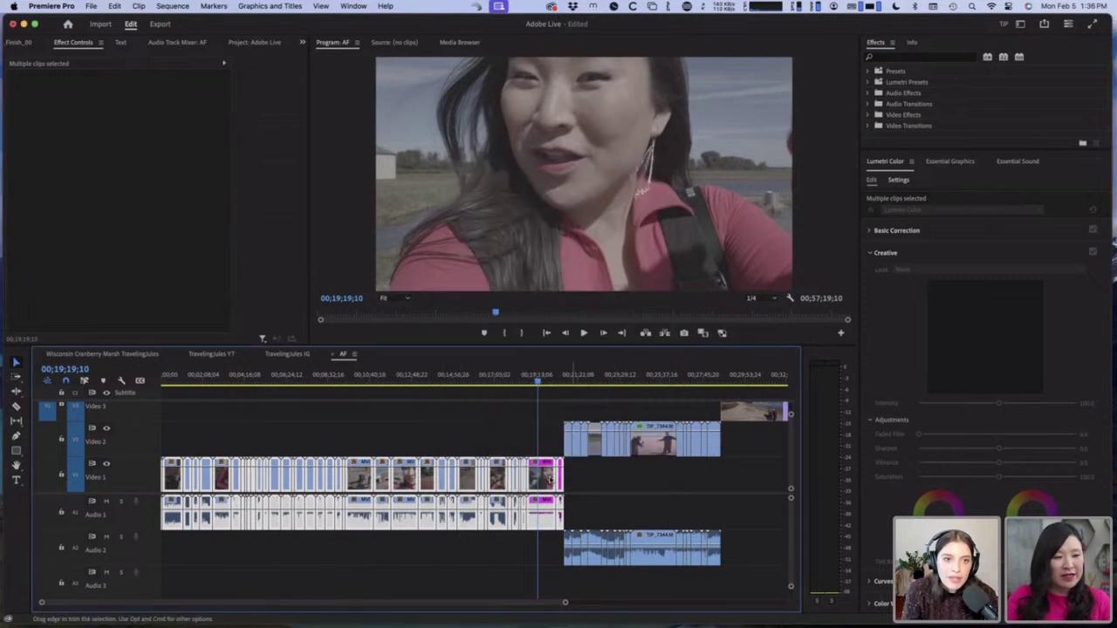
Step: Paste the copied Motion, Opacity, Time Remapping, Lumetri Color and audio attributes onto all Video 1 clips and check an earlier shot
{"action": "right_click", "coordinate": [548, 479]}
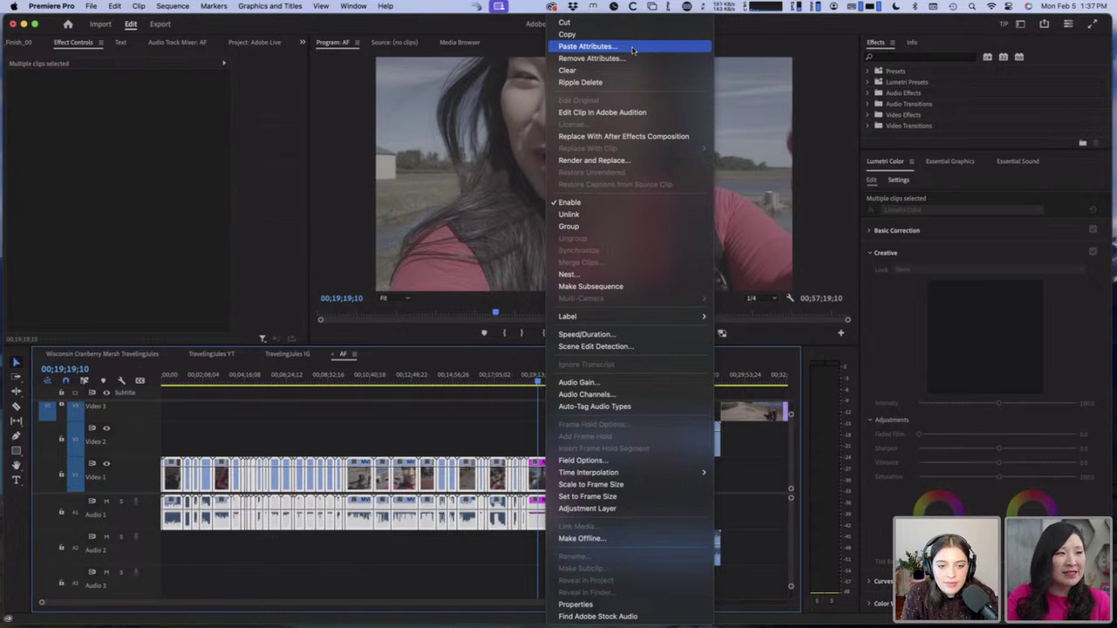
{"action": "left_click", "coordinate": [623, 495]}
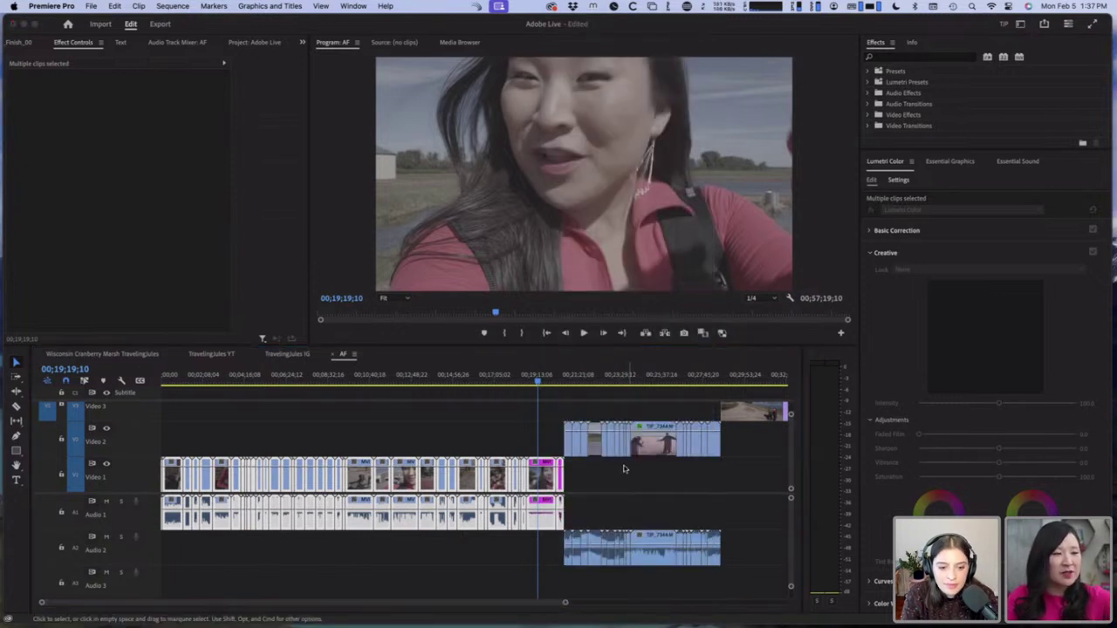
{"action": "key", "text": "super+alt+v"}
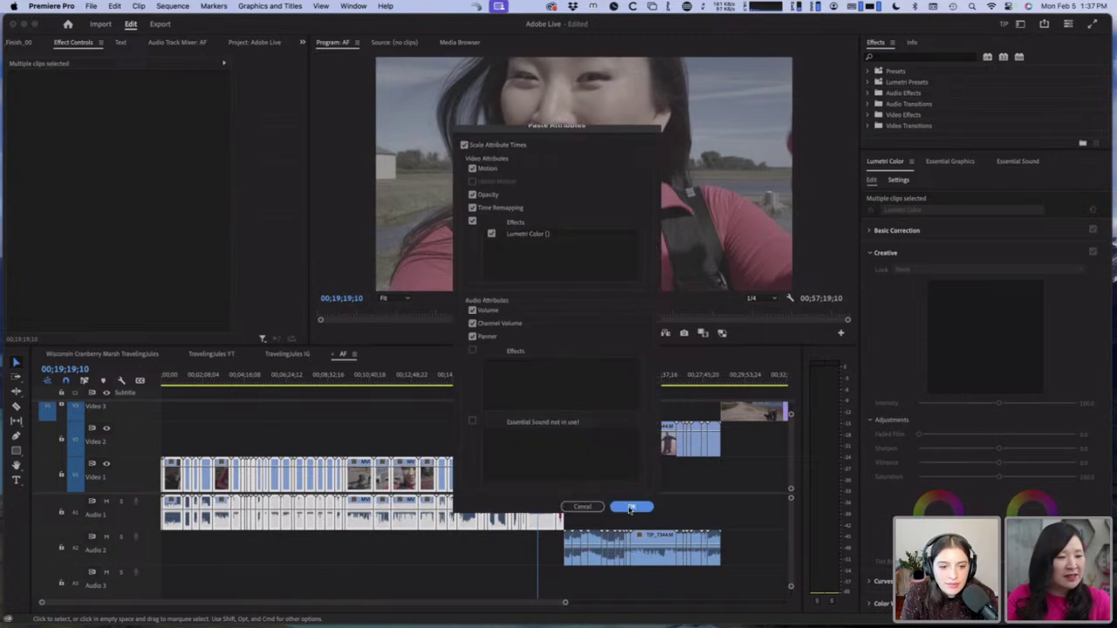
{"action": "left_click", "coordinate": [630, 510]}
{"action": "left_click_drag", "start_coordinate": [537, 377], "coordinate": [428, 387]}
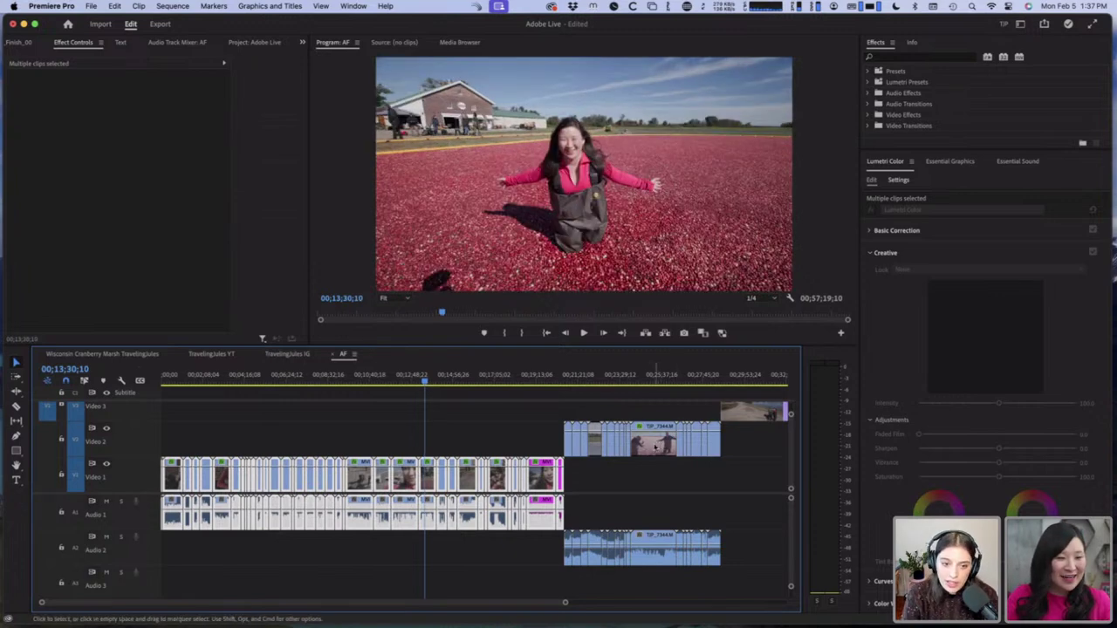
Step: Remove all listed video and audio attributes, including Motion and Lumetri Color, from every Video 2 clip and its linked audio
{"action": "left_click", "coordinate": [673, 436]}
{"action": "left_click_drag", "start_coordinate": [756, 421], "coordinate": [563, 567]}
{"action": "right_click", "coordinate": [664, 445]}
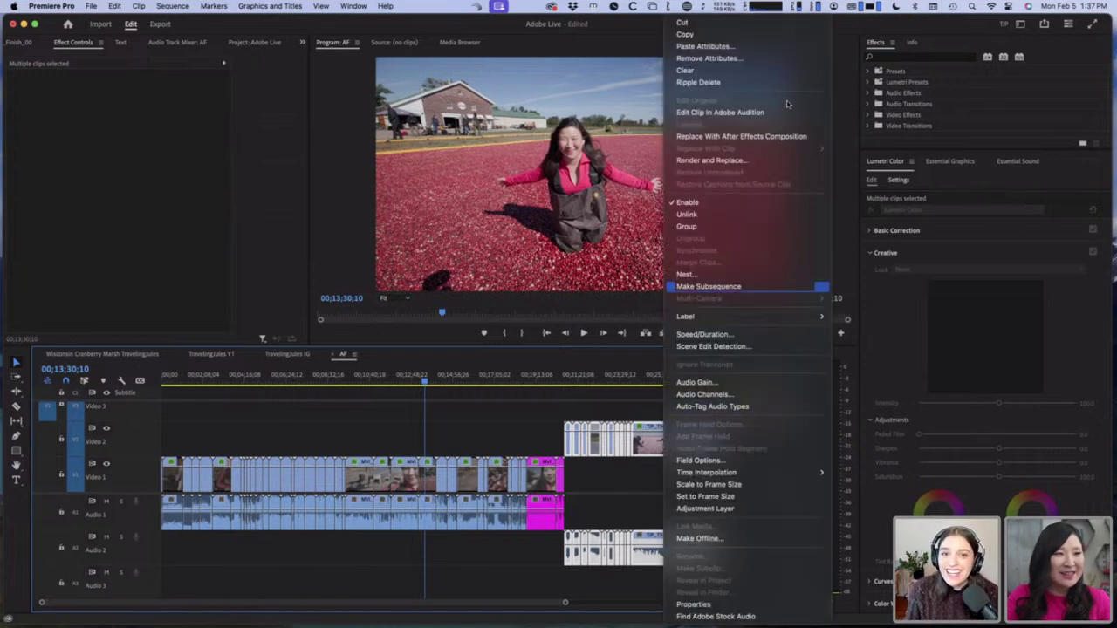
{"action": "left_click", "coordinate": [782, 58]}
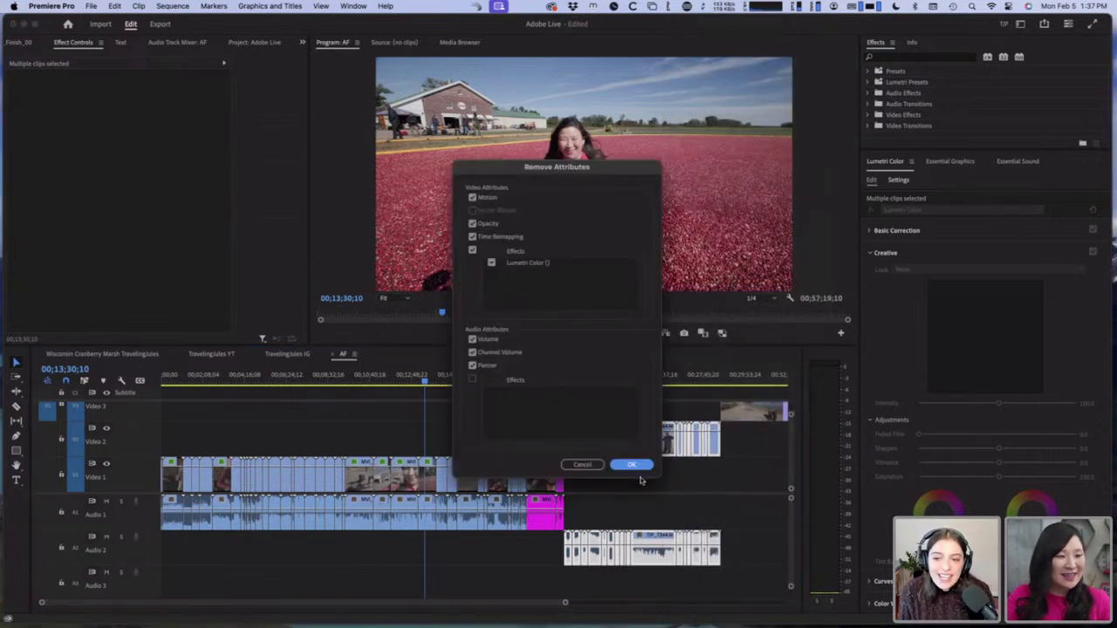
{"action": "left_click", "coordinate": [632, 465]}
Step: Paste the copied attributes onto all Video 2 clips, check a shot near their end, and save the project
{"action": "right_click", "coordinate": [656, 448]}
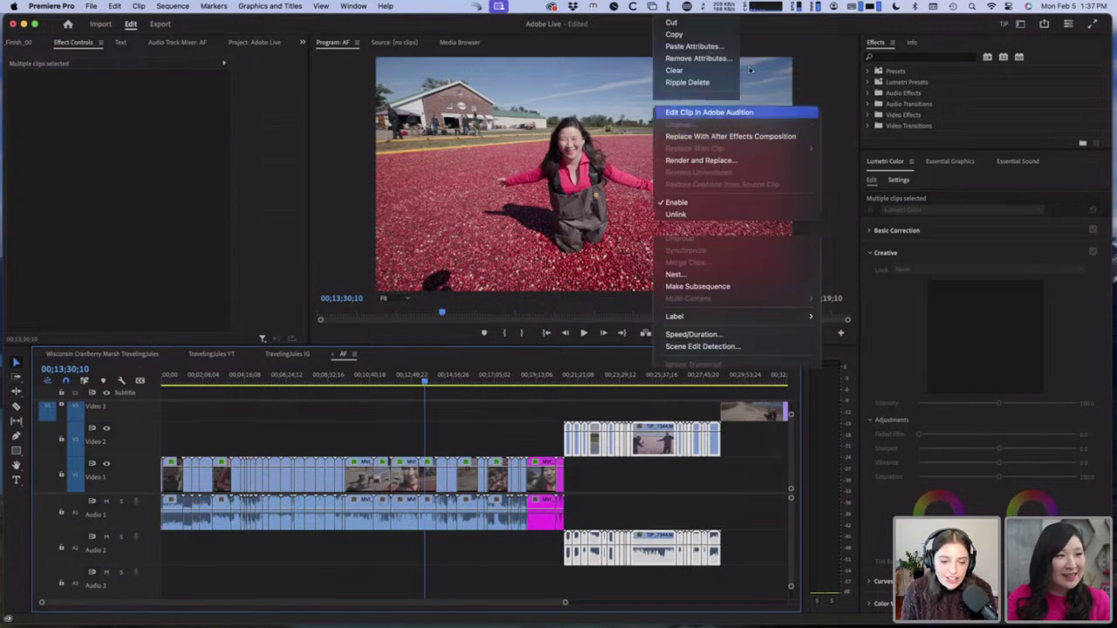
{"action": "left_click", "coordinate": [748, 47]}
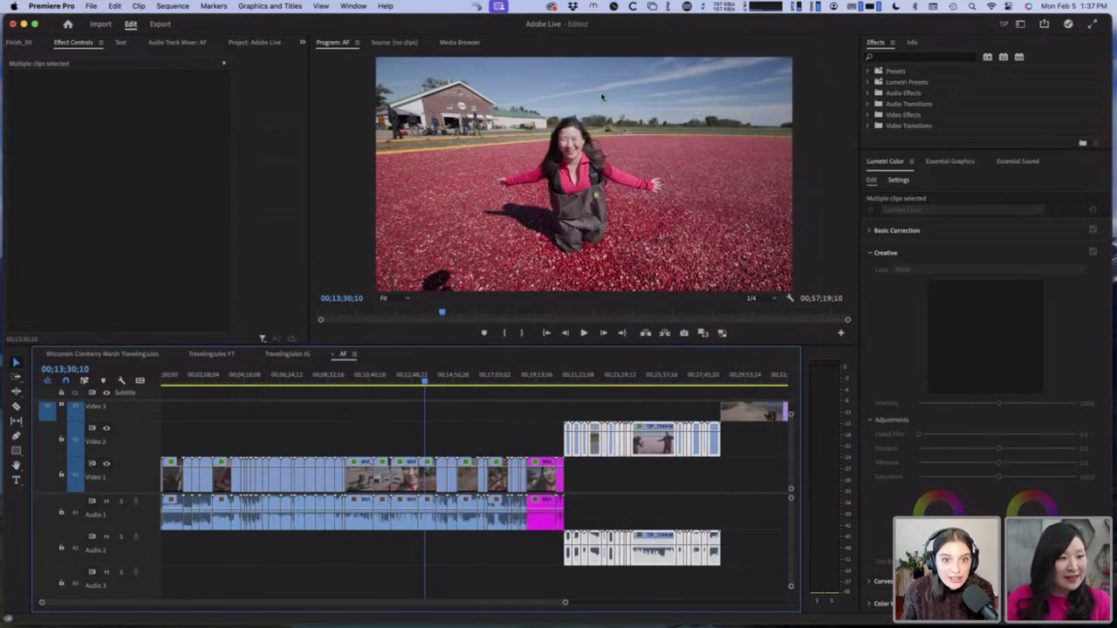
{"action": "left_click", "coordinate": [683, 377]}
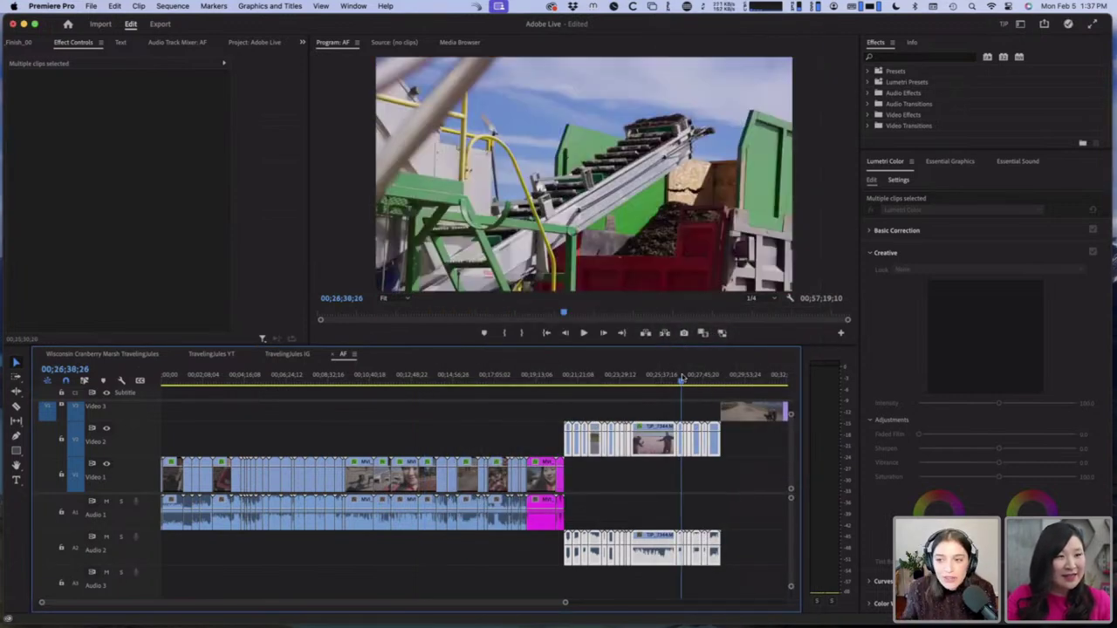
{"action": "key", "text": "super+s"}
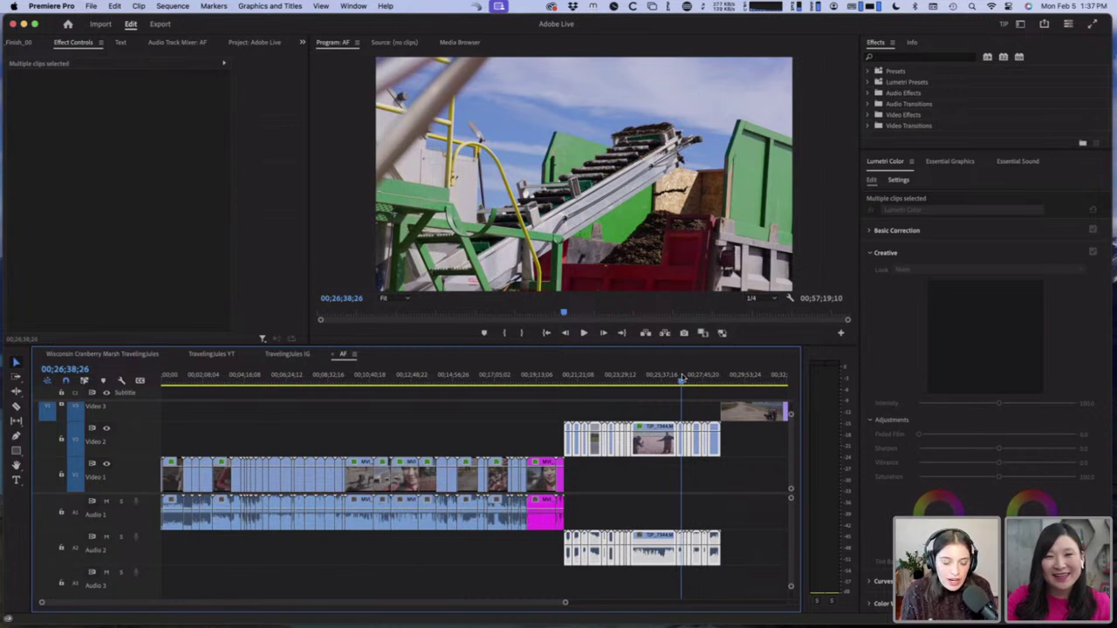
Step: Show the Adobe Live project items and sort them by name in ascending order
{"action": "left_click", "coordinate": [253, 42]}
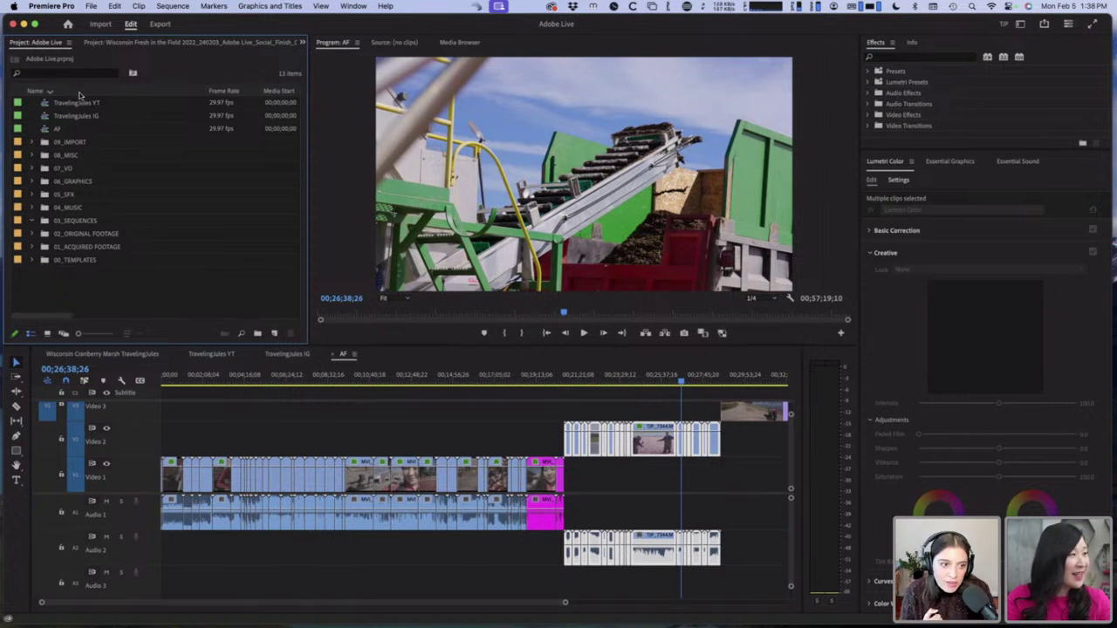
{"action": "left_click", "coordinate": [35, 91]}
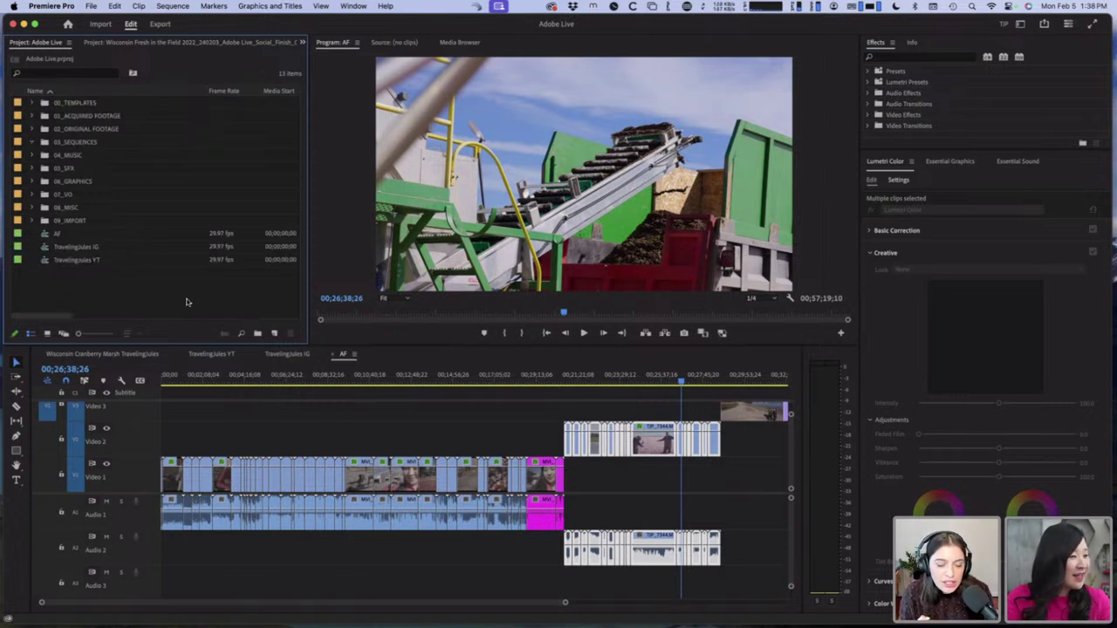
Step: Copy the magenta-labeled clips from the AF sequence and create an HD 1080p 29.97 fps sequence named Stand Up
{"action": "left_click", "coordinate": [547, 447]}
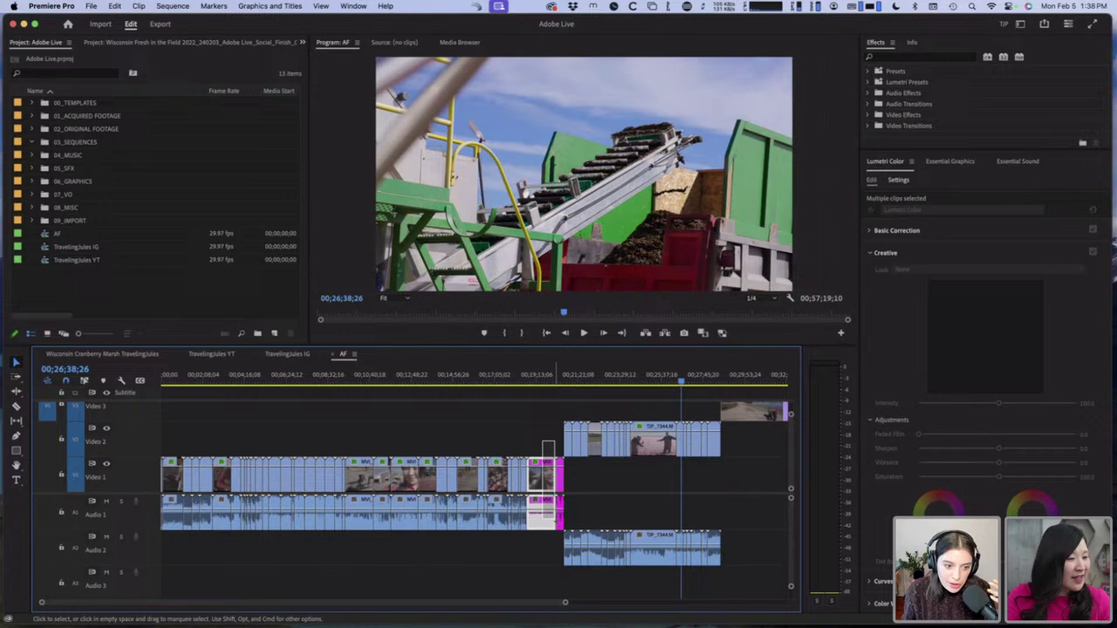
{"action": "left_click", "coordinate": [210, 307]}
{"action": "key", "text": "super+n"}
{"action": "type", "text": "Stand Up"}
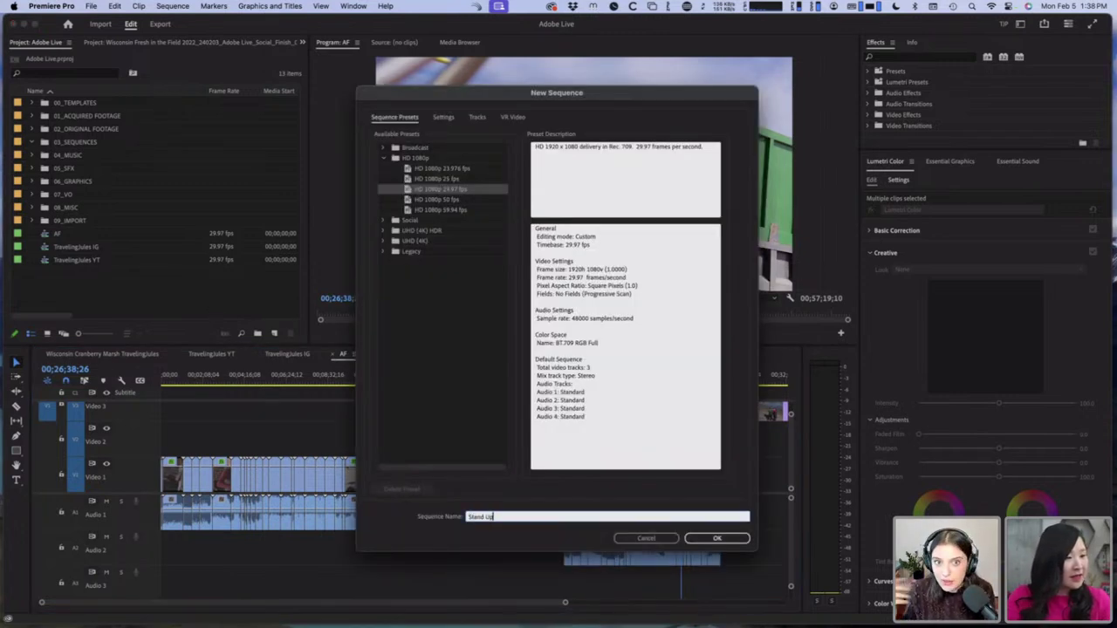
{"action": "key", "text": "Return"}
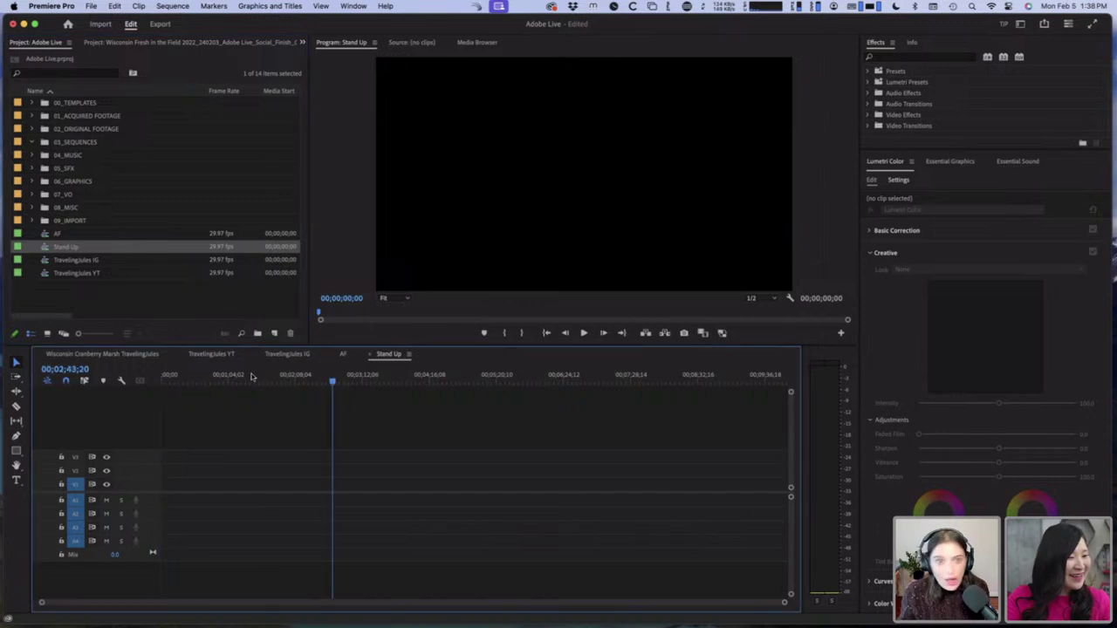
Step: Paste the copied magenta clips into the Stand Up sequence, expand its track heights and check the footage
{"action": "key", "text": "super+v"}
{"action": "key", "text": "backslash"}
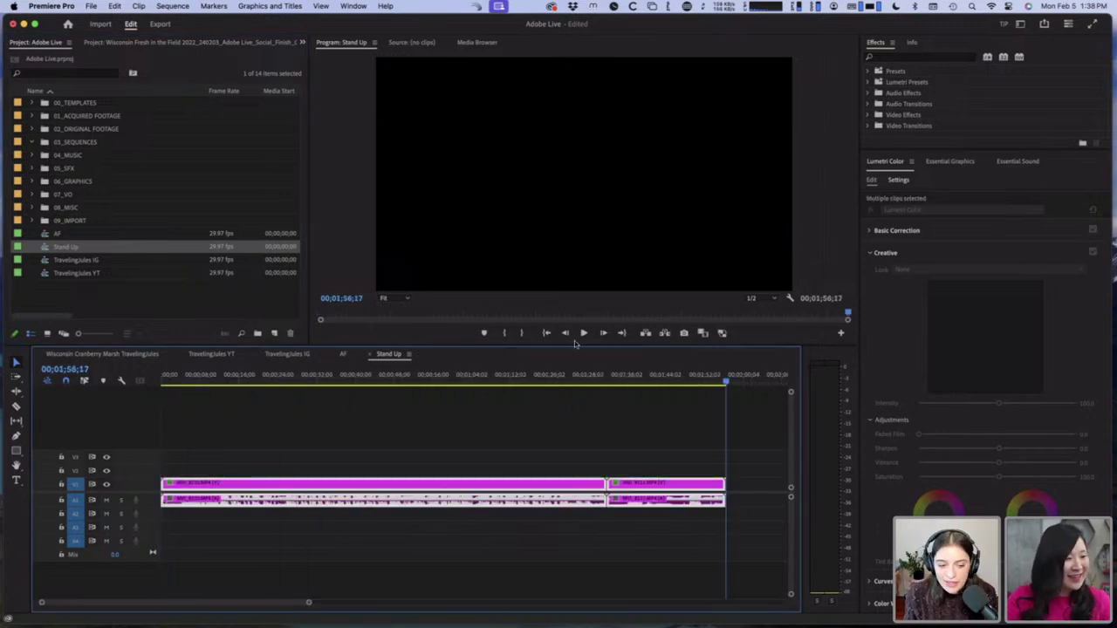
{"action": "left_click", "coordinate": [462, 375]}
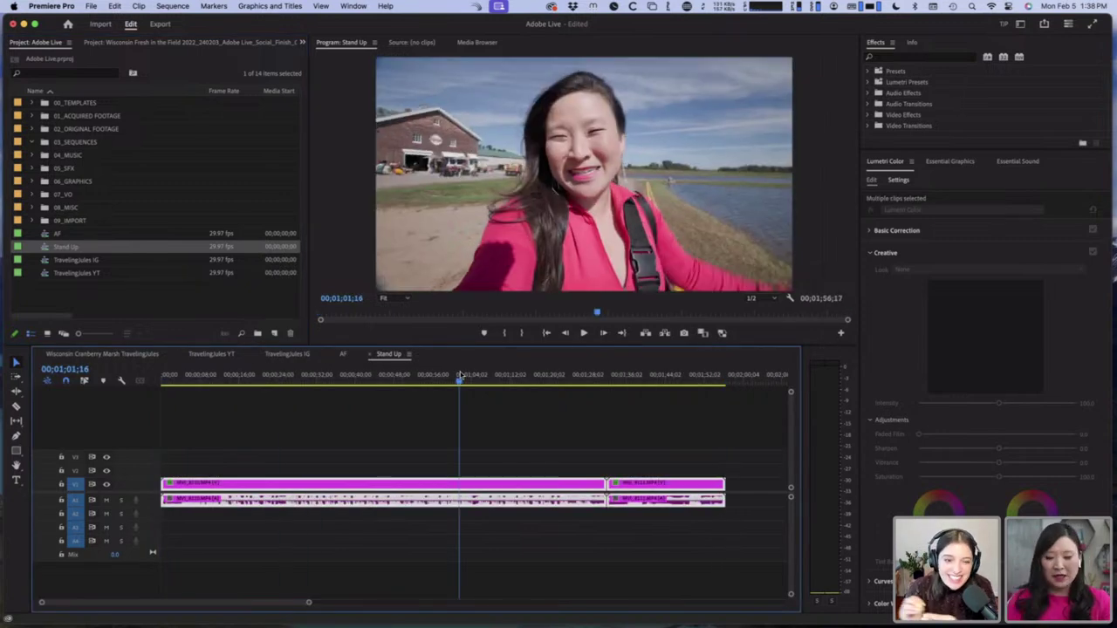
{"action": "key", "text": "shift+equal"}
{"action": "left_click", "coordinate": [268, 377]}
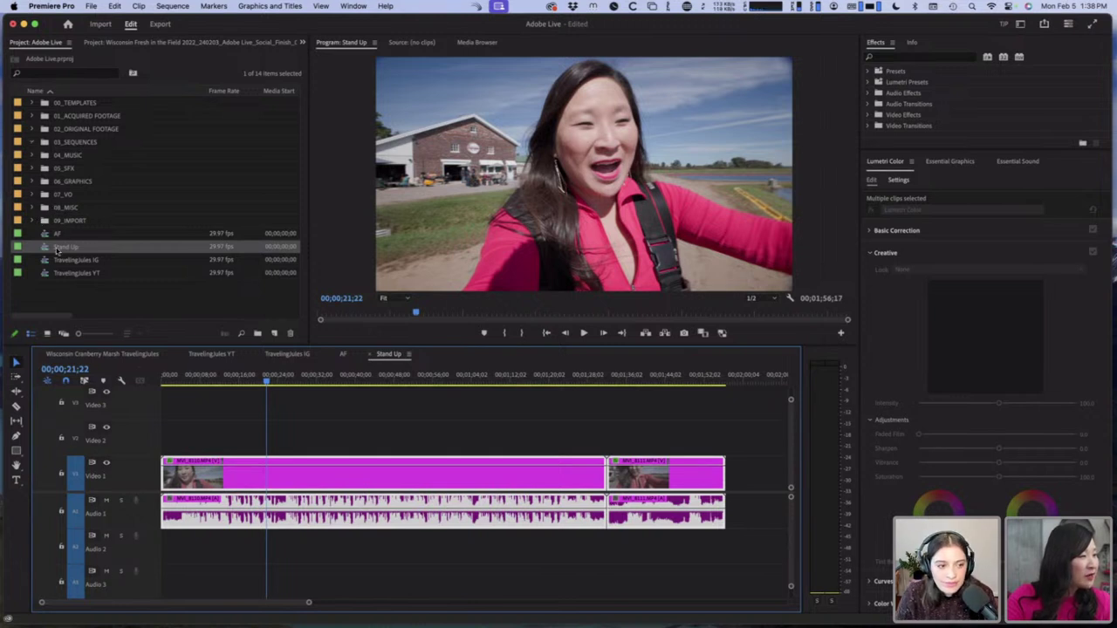
Step: Open the Wisconsin Cranberry Marsh TravelingJules sequence from the Wisconsin Fresh in the Field project and skim it back to its start
{"action": "left_click", "coordinate": [213, 46]}
{"action": "double_click", "coordinate": [129, 195]}
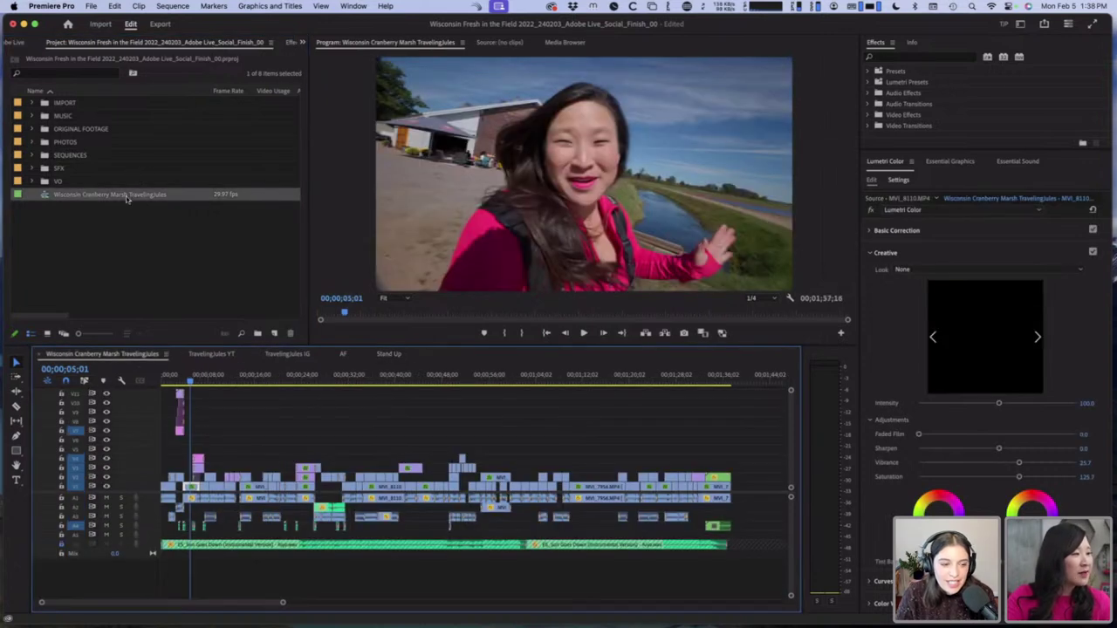
{"action": "left_click", "coordinate": [379, 377]}
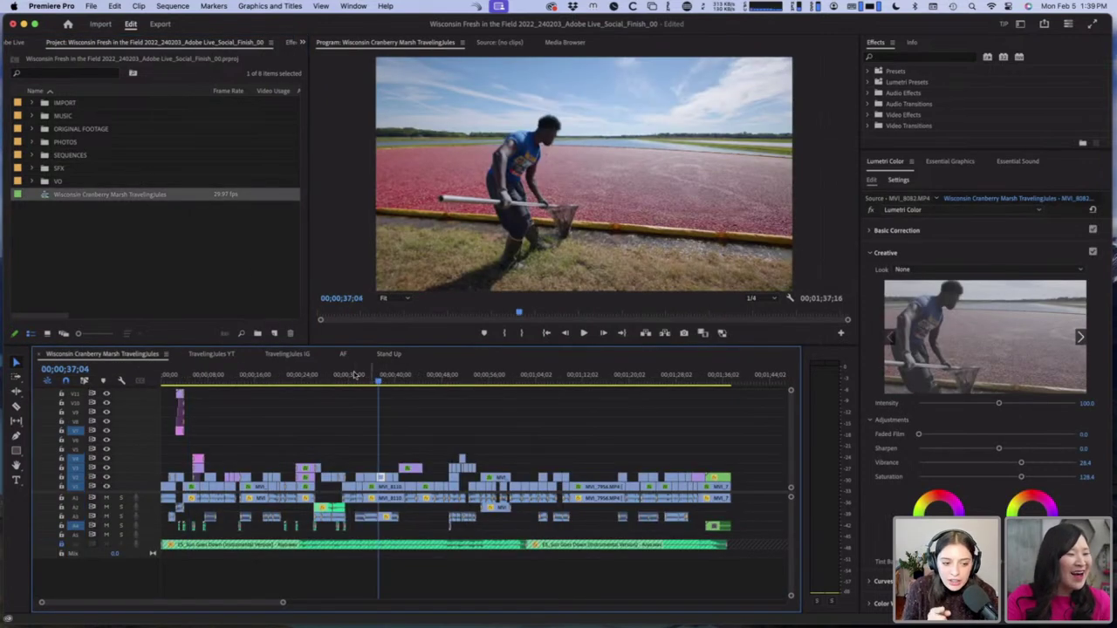
{"action": "left_click", "coordinate": [335, 375]}
{"action": "left_click", "coordinate": [163, 374]}
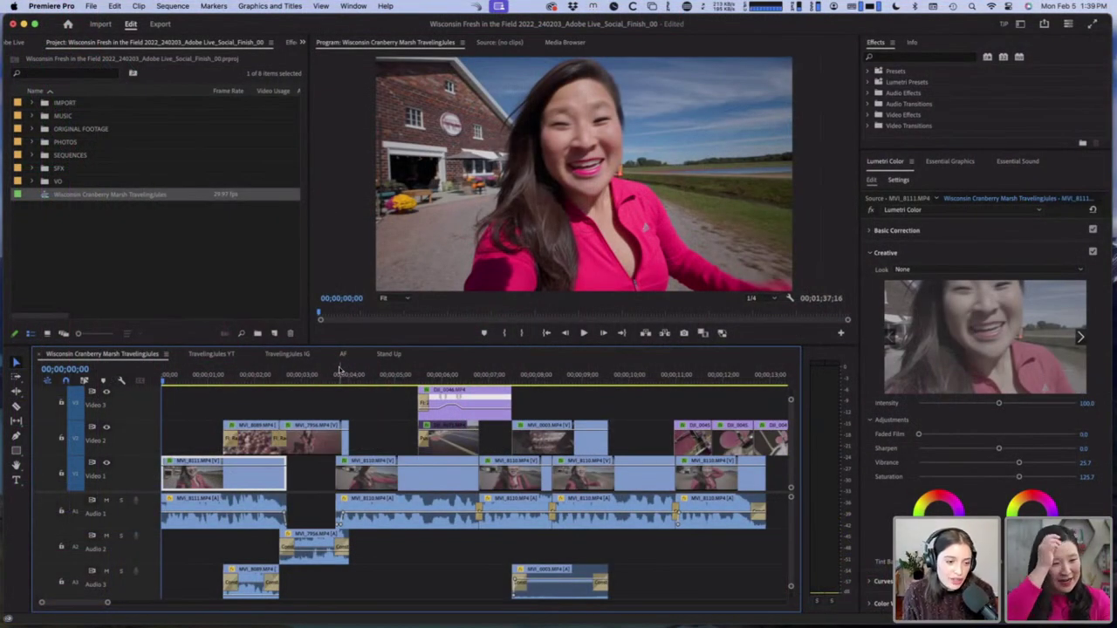
Step: Play the Wisconsin Cranberry Marsh sequence from its start and examine how the Video 2 cranberry shots cover the opening stand-up
{"action": "key", "text": "minus"}
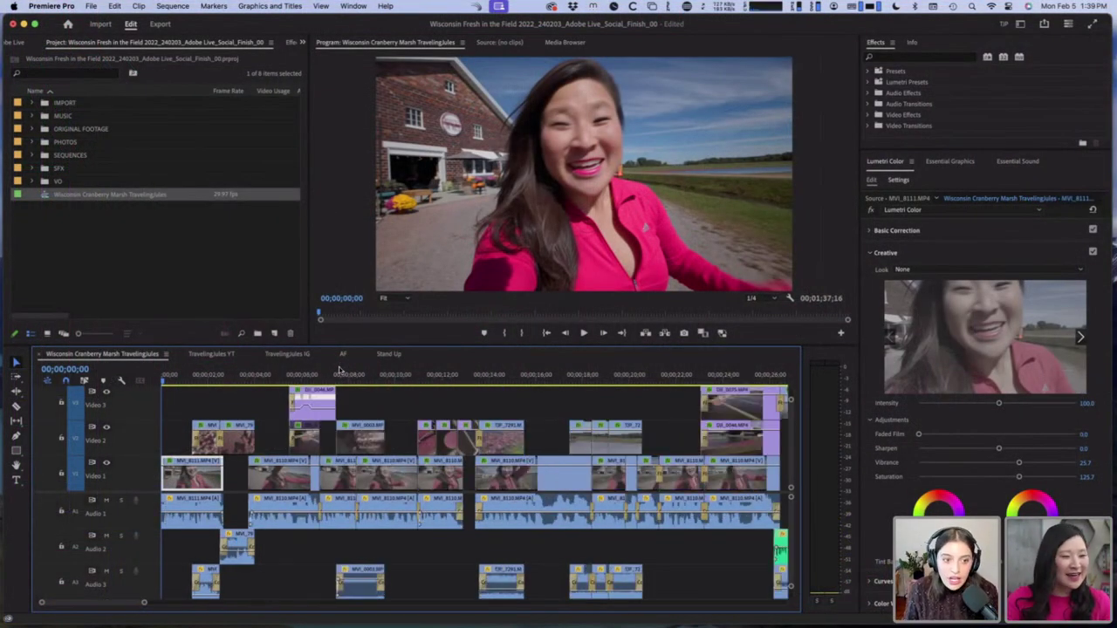
{"action": "left_click", "coordinate": [527, 376]}
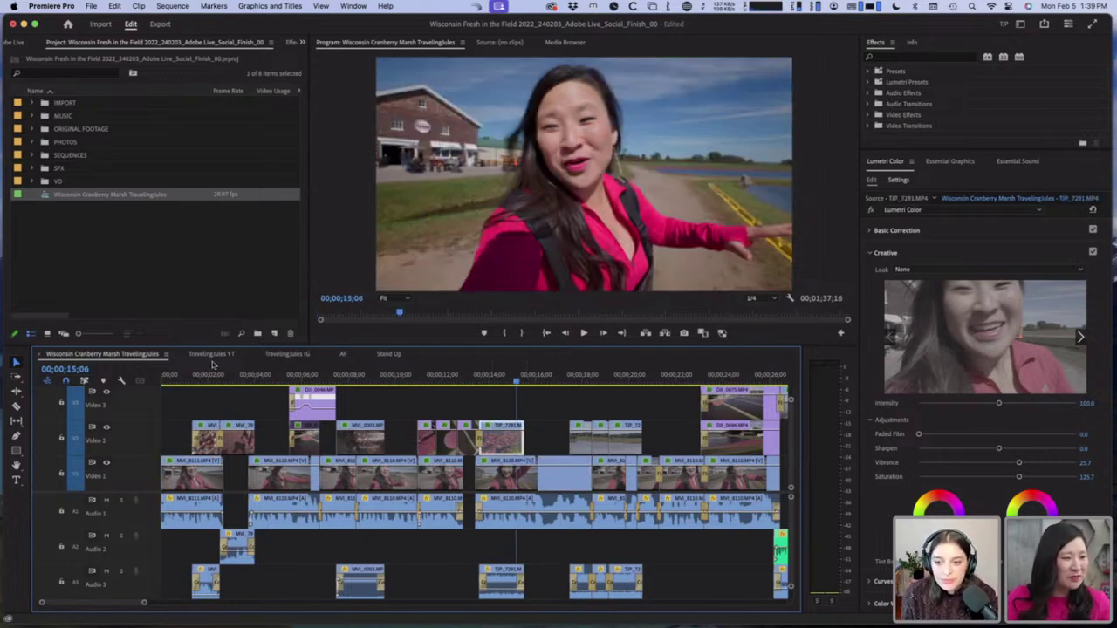
{"action": "left_click", "coordinate": [179, 377]}
{"action": "key", "text": "Home"}
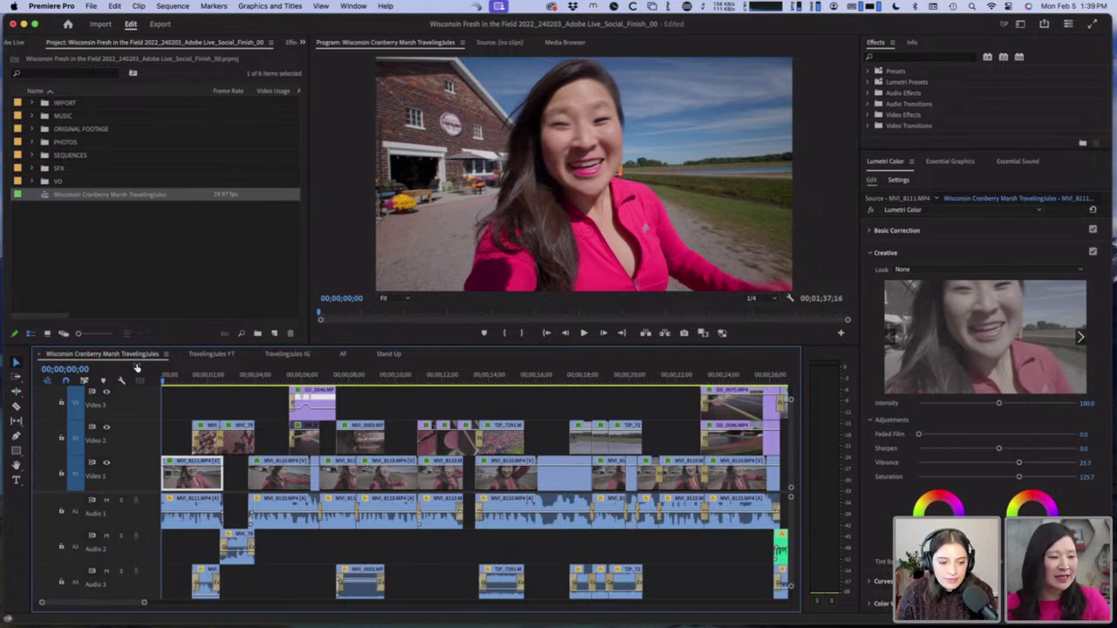
{"action": "key", "text": "space"}
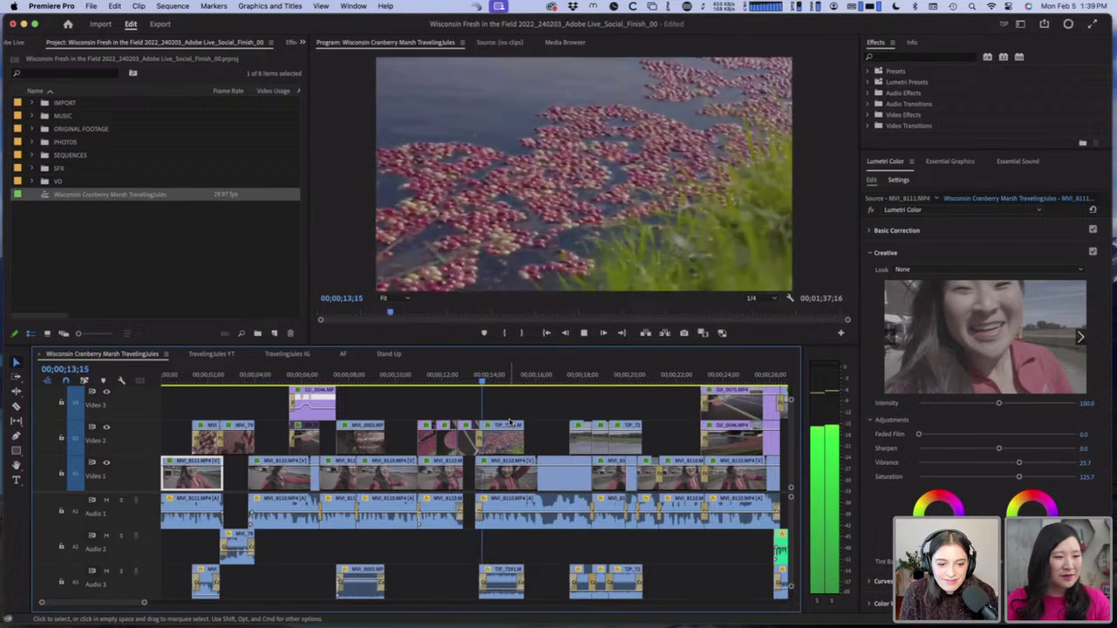
{"action": "left_click", "coordinate": [513, 427]}
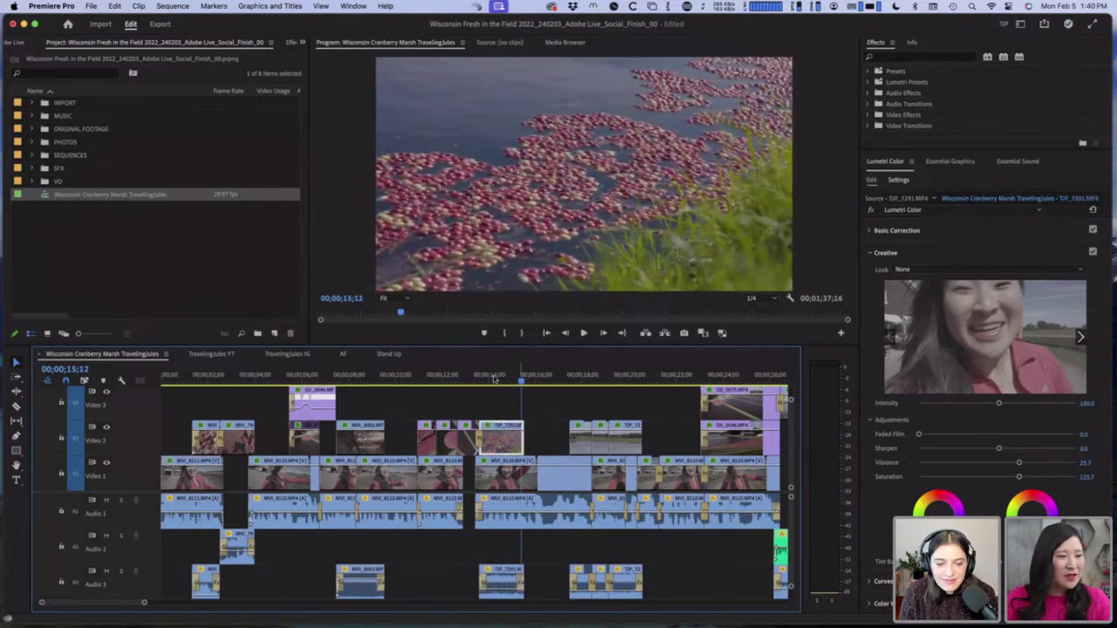
{"action": "left_click", "coordinate": [480, 377]}
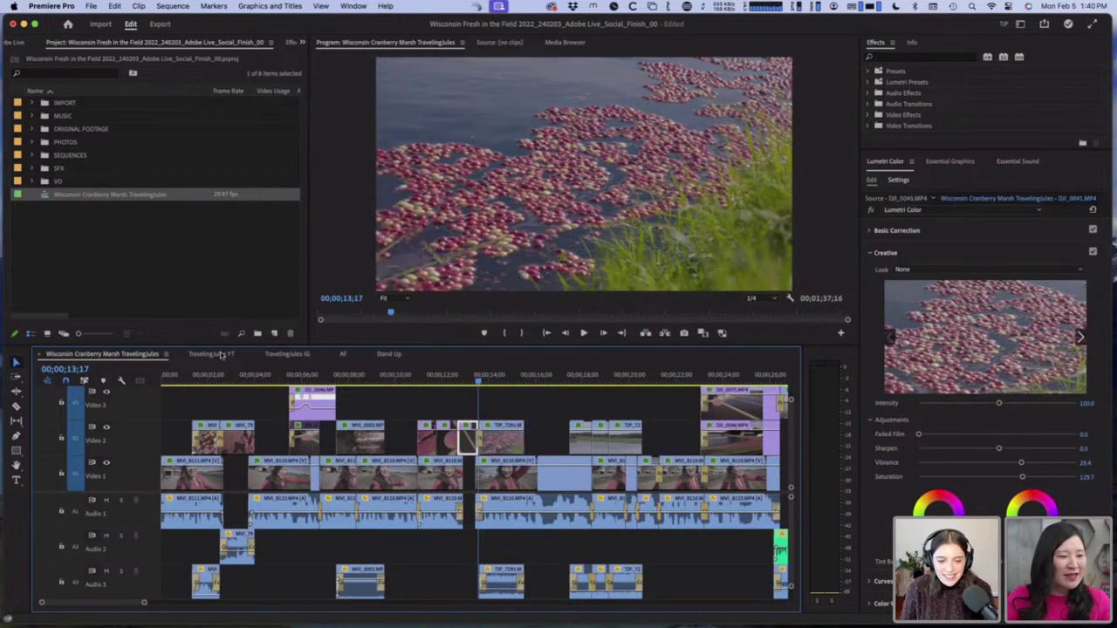
Step: Revisit the opening MVI_8111.MP4 stand-up shot and examine the aerial DJI_0045.MP4 clip on Video 2 around 13 seconds
{"action": "left_click", "coordinate": [216, 375]}
{"action": "key", "text": "Up"}
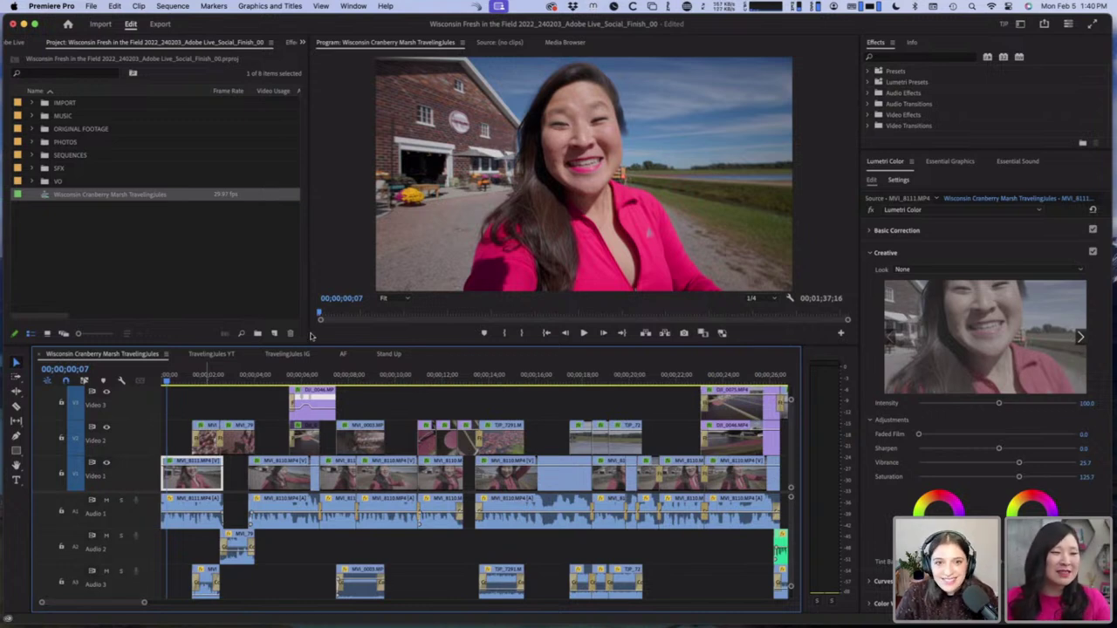
{"action": "key", "text": "Home"}
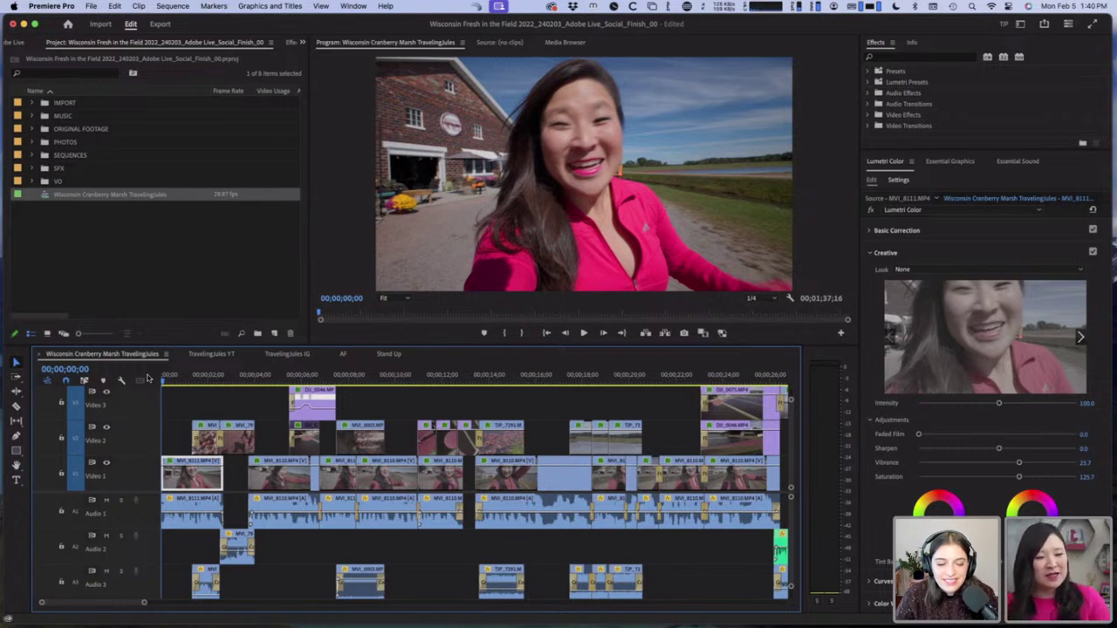
{"action": "left_click", "coordinate": [468, 374]}
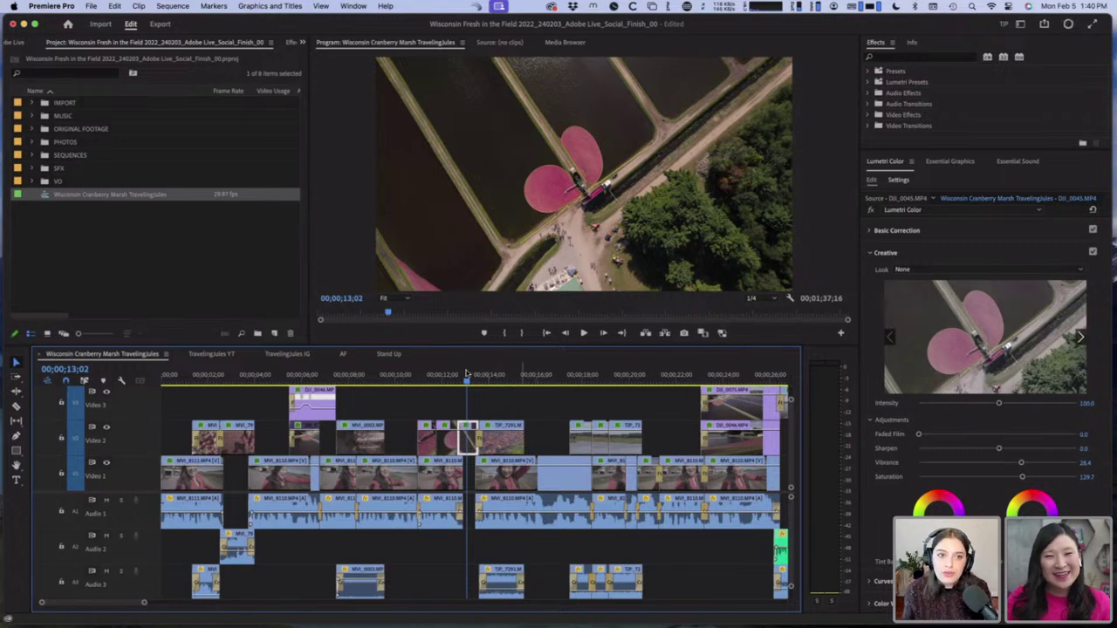
Step: Return to the Stand Up sequence and add a marker in the first stand-up clip at 00;00;27;21
{"action": "left_click", "coordinate": [183, 265]}
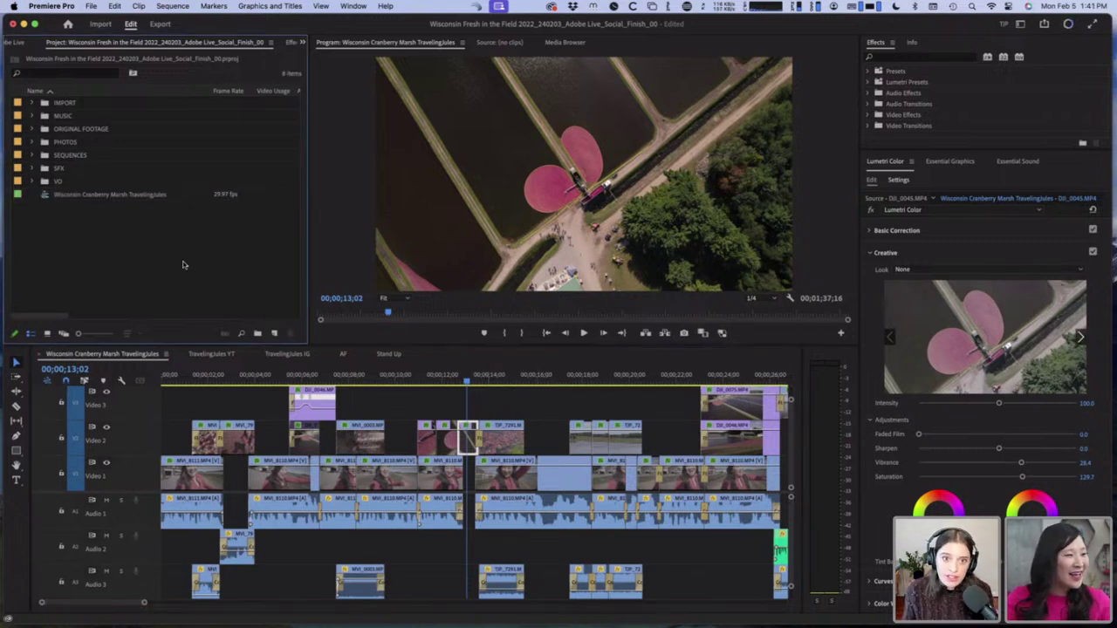
{"action": "left_click", "coordinate": [392, 355]}
{"action": "left_click_drag", "start_coordinate": [386, 374], "coordinate": [340, 375]}
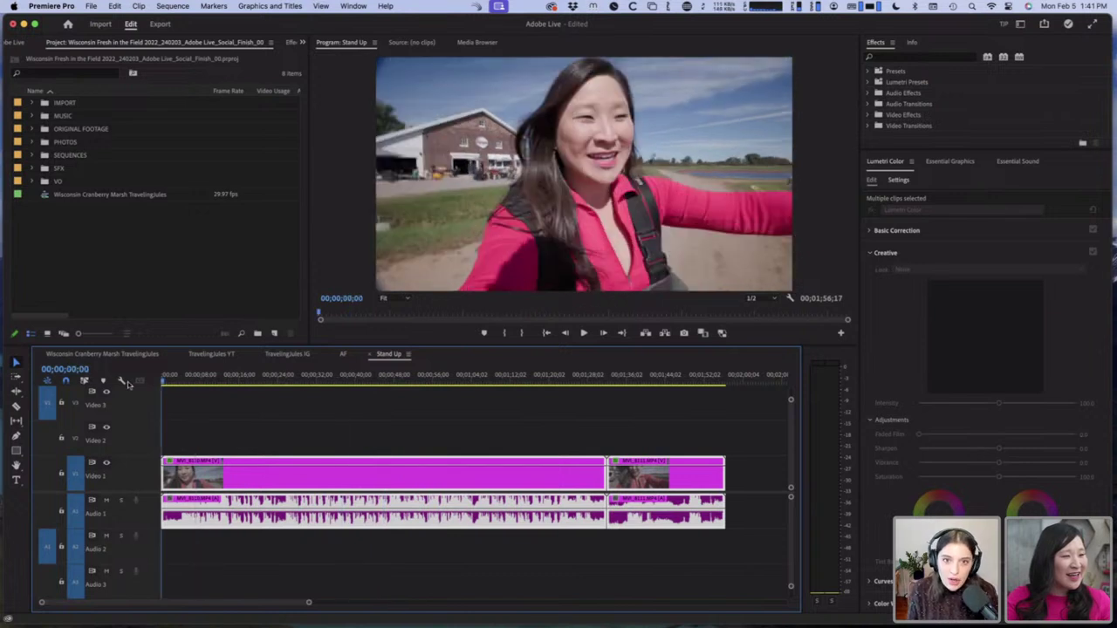
{"action": "key", "text": "Home"}
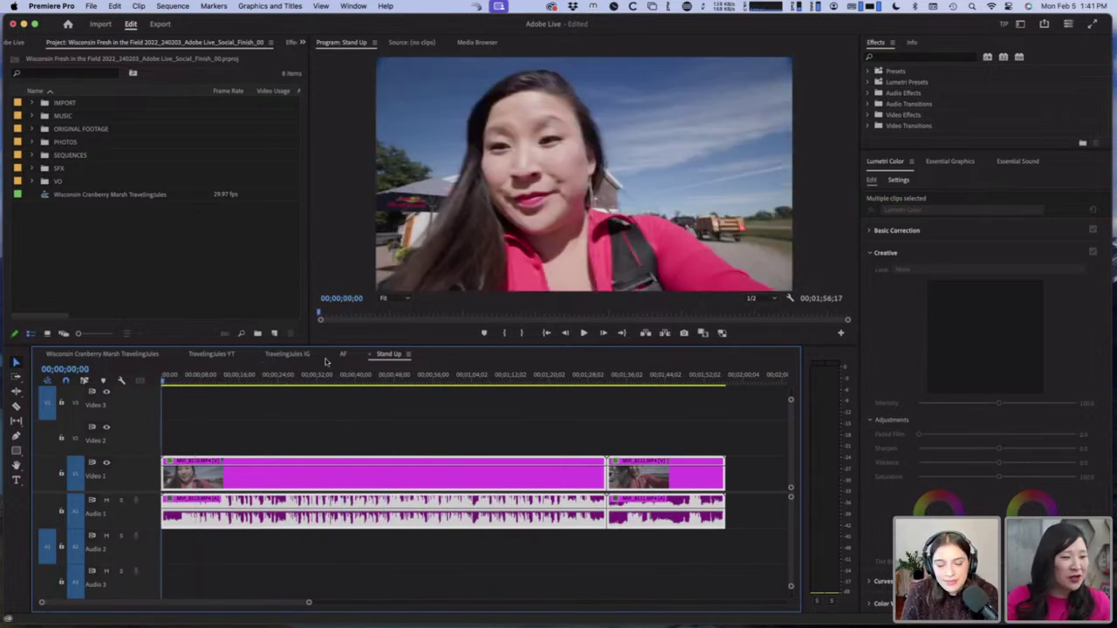
{"action": "left_click", "coordinate": [296, 375]}
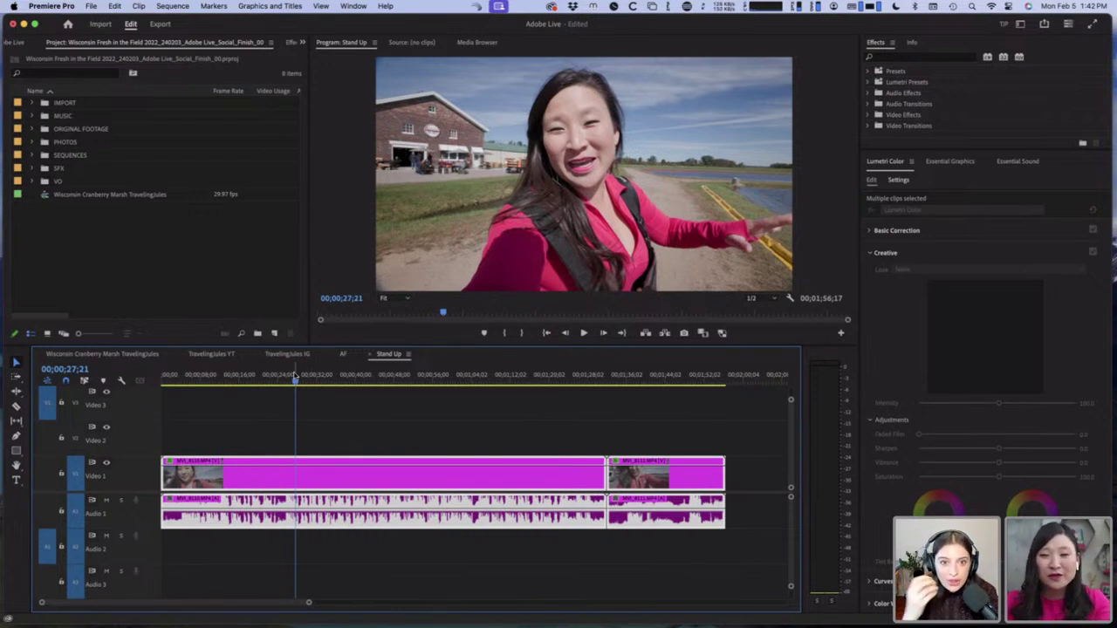
{"action": "key", "text": "m"}
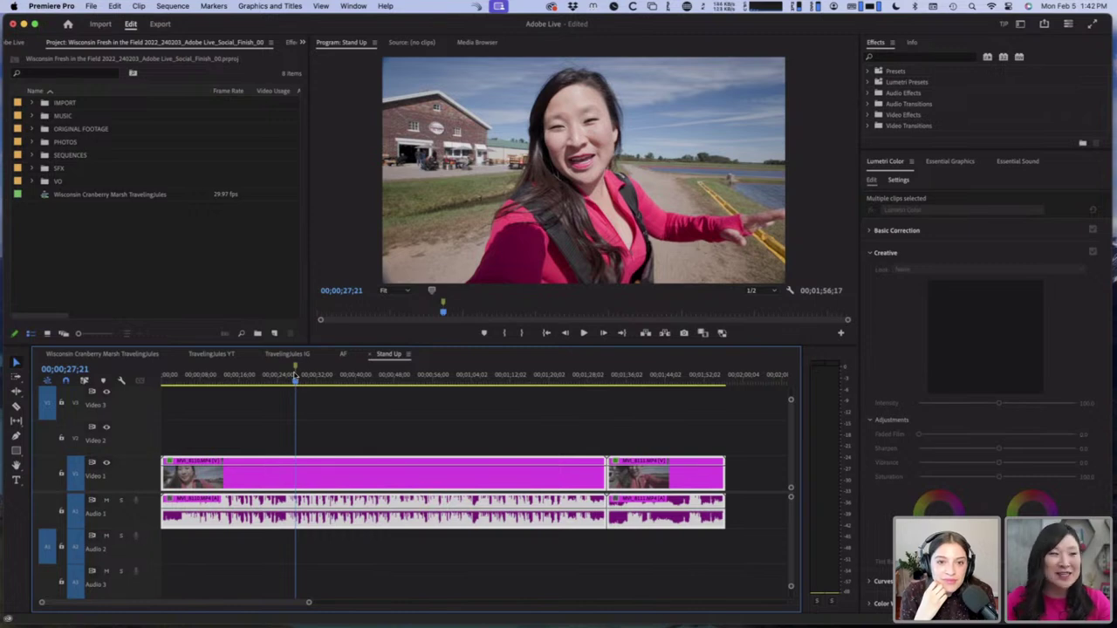
Step: Switch to the Text-Based Editing workspace and transcribe the Stand Up sequence's two source clips
{"action": "left_click_drag", "start_coordinate": [284, 376], "coordinate": [207, 380]}
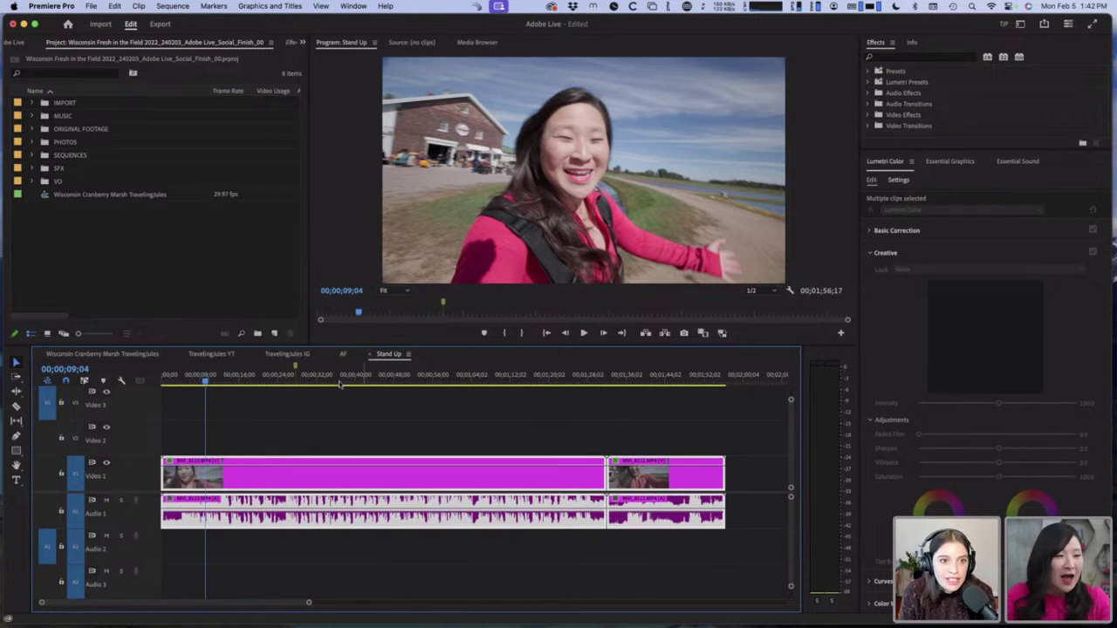
{"action": "left_click", "coordinate": [310, 381]}
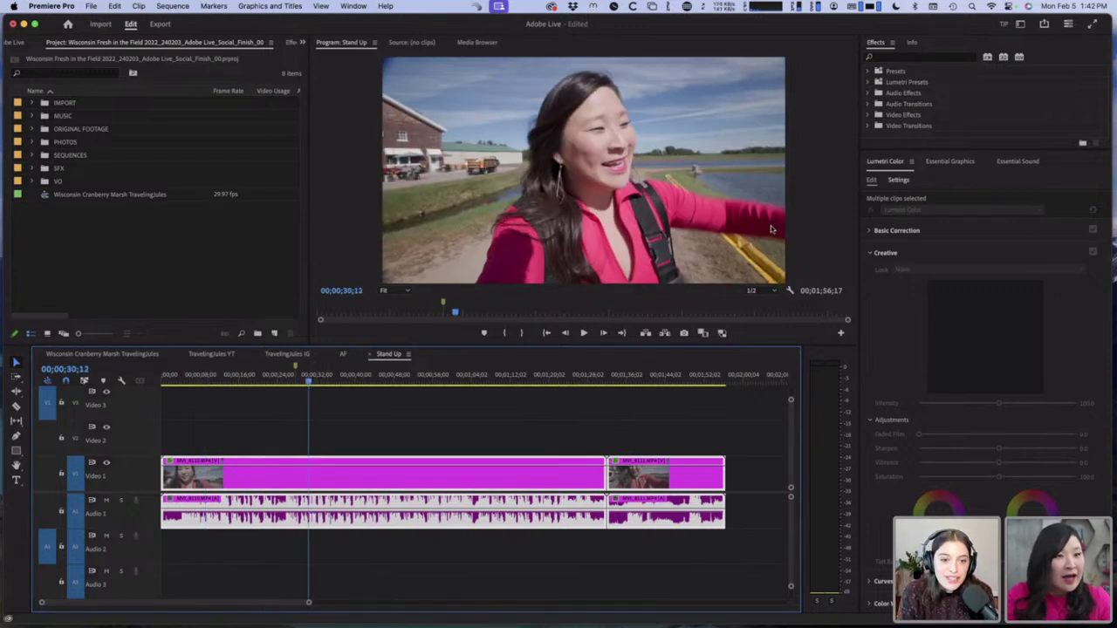
{"action": "left_click", "coordinate": [1020, 23]}
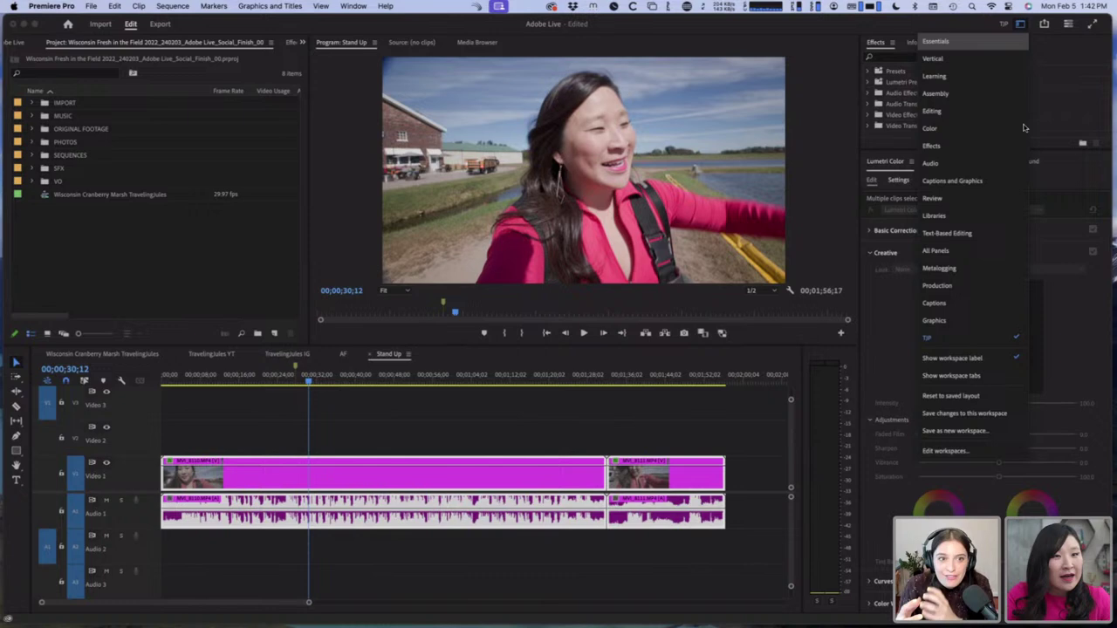
{"action": "left_click", "coordinate": [973, 233]}
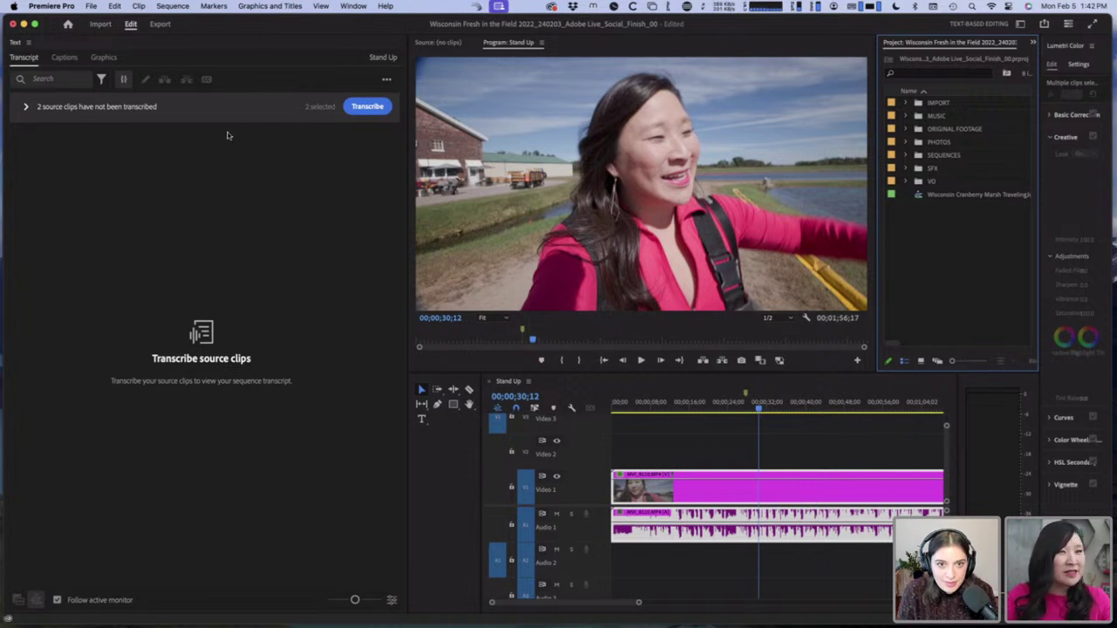
{"action": "left_click", "coordinate": [368, 107]}
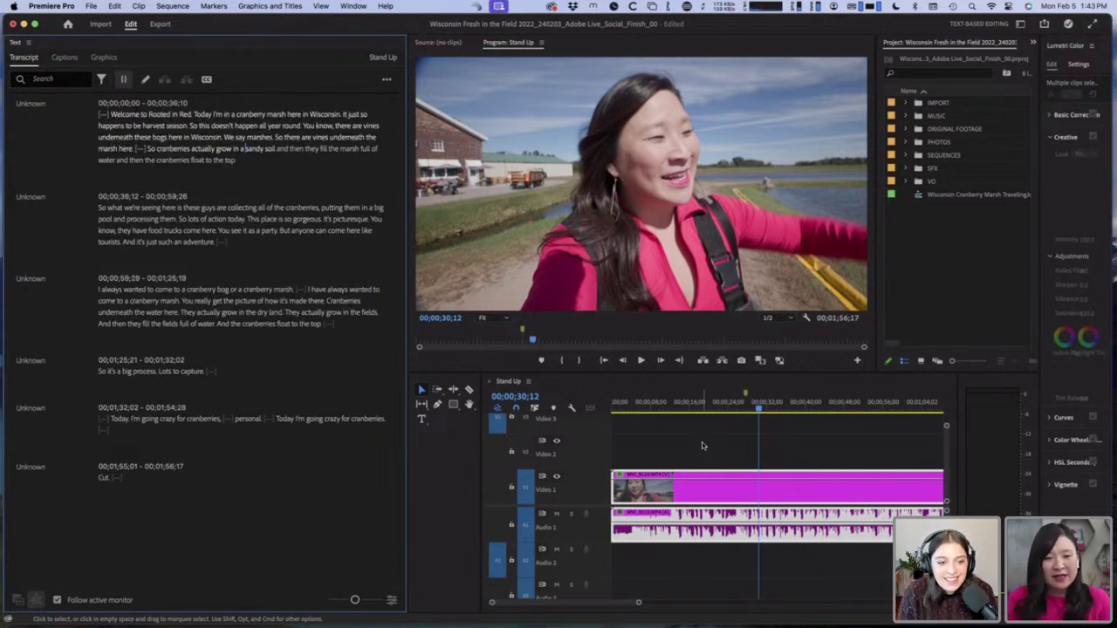
Step: Fit the whole Stand Up sequence in the timeline and play its second clip from 00;01;34;21 alongside the transcript
{"action": "left_click", "coordinate": [701, 446]}
{"action": "key", "text": "backslash"}
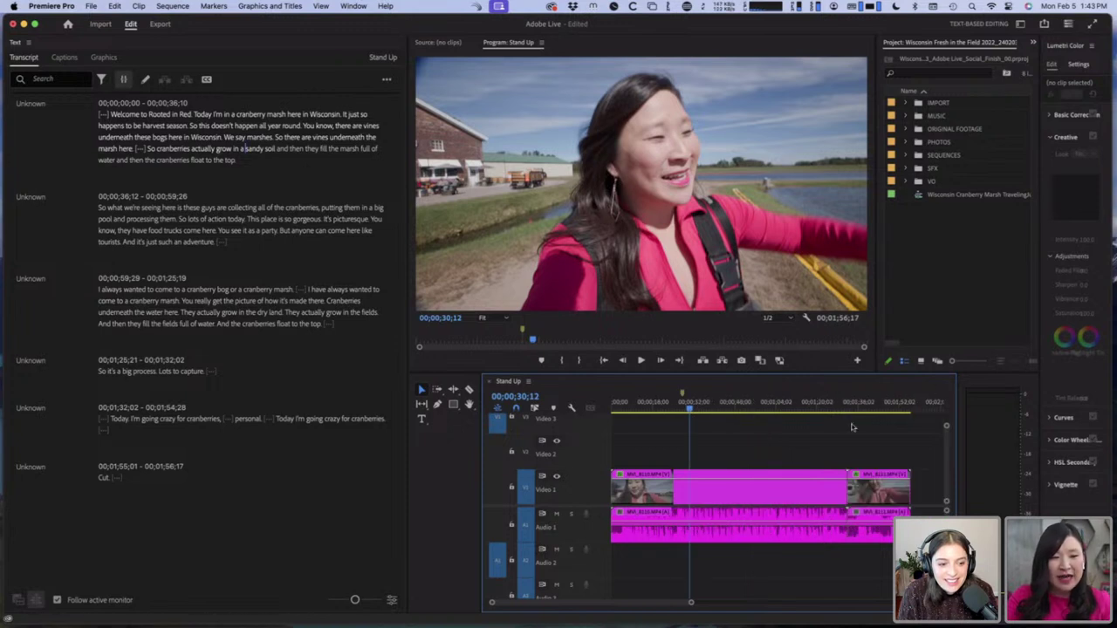
{"action": "left_click", "coordinate": [856, 408]}
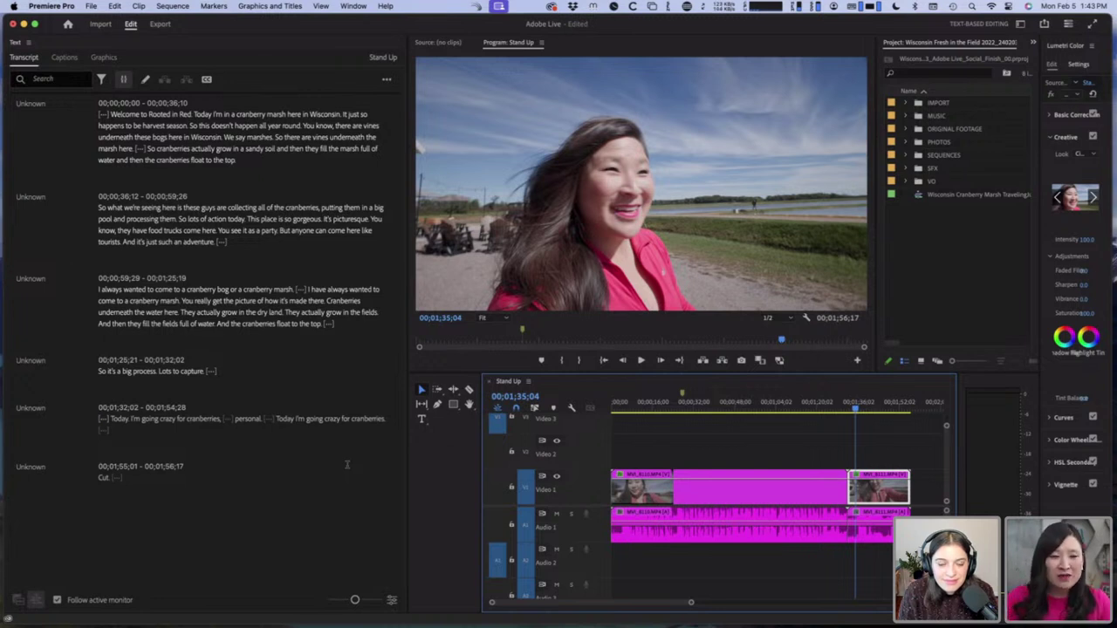
{"action": "left_click", "coordinate": [773, 409]}
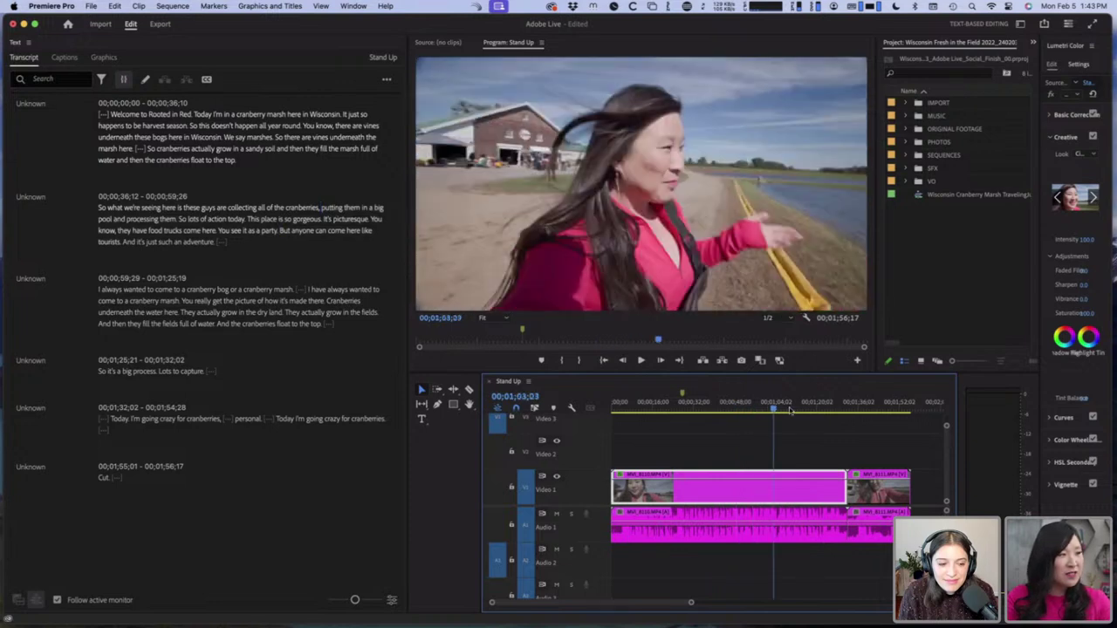
{"action": "left_click_drag", "start_coordinate": [791, 410], "coordinate": [857, 417]}
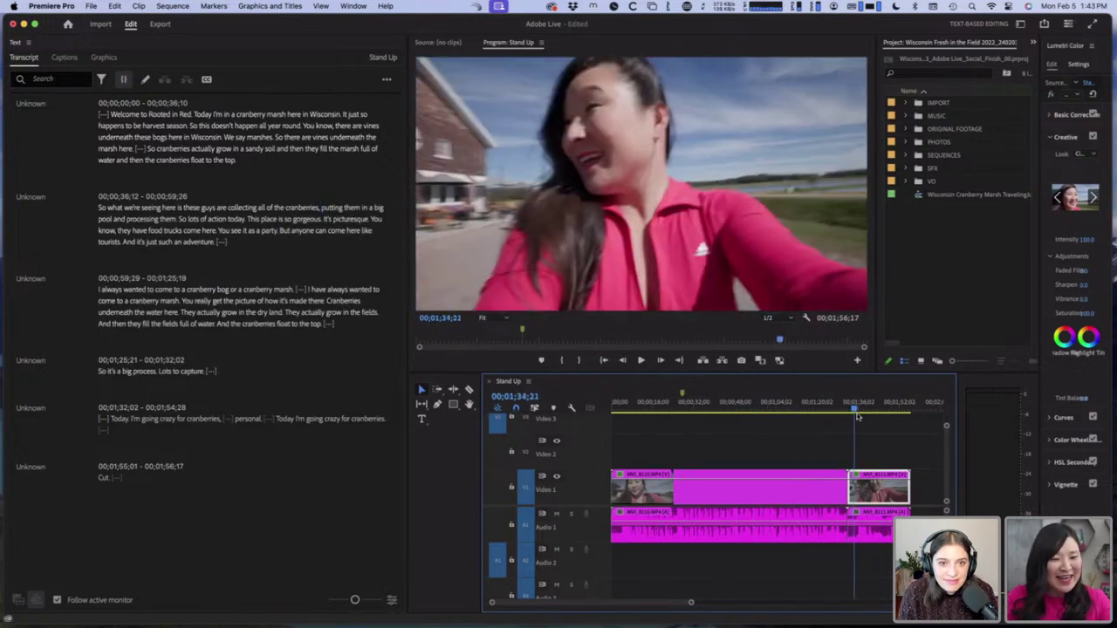
{"action": "key", "text": "space"}
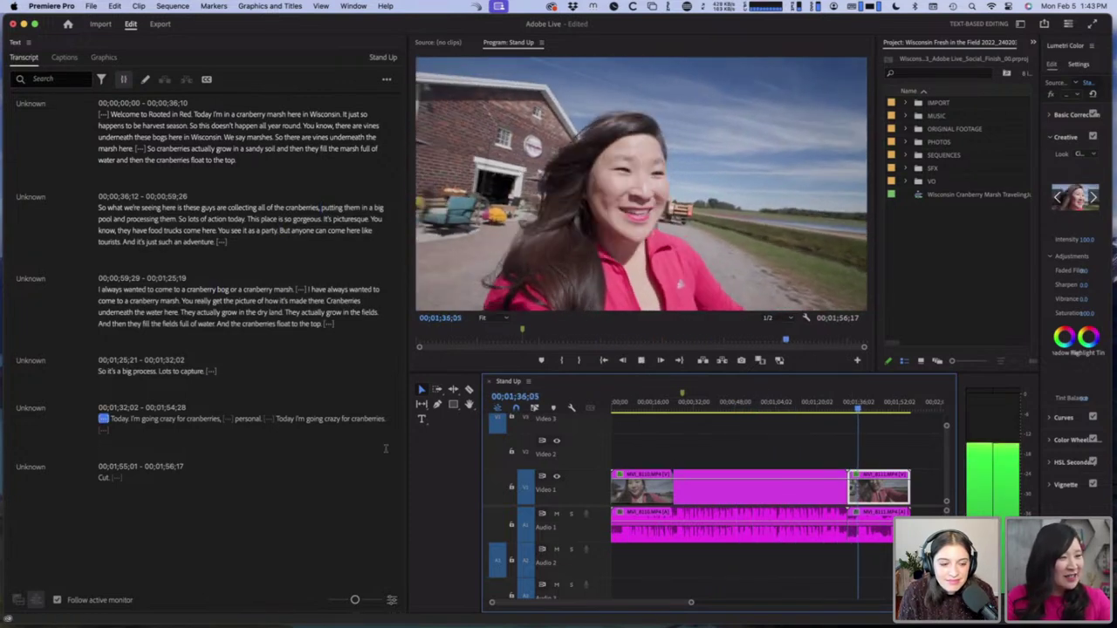
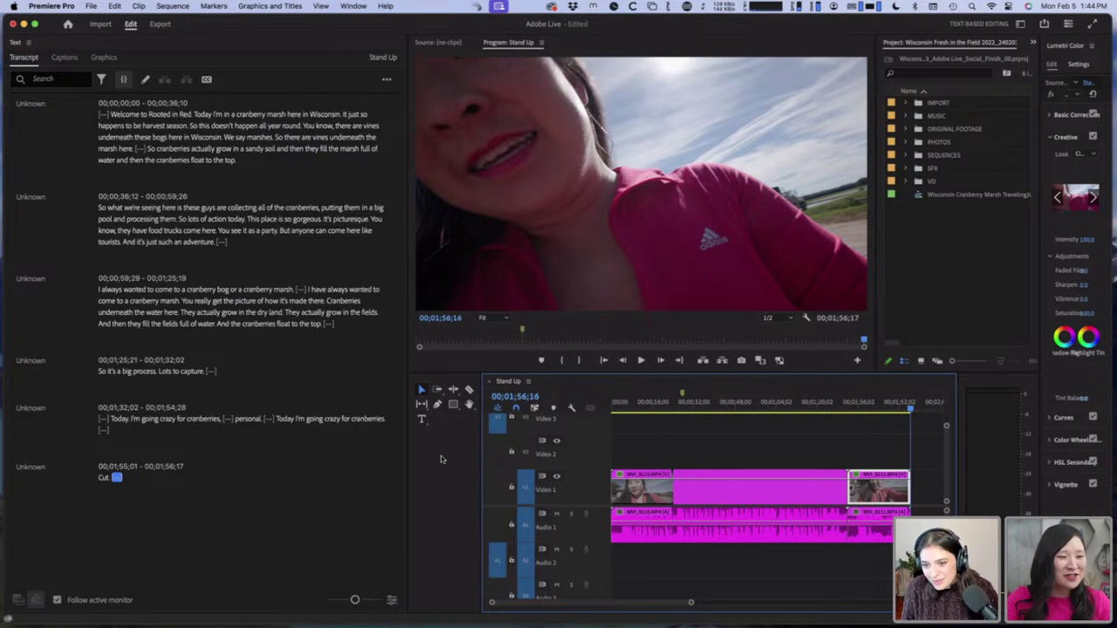
Step: Replay the final takes of the second stand-up clip and stop at 00;01;54;18
{"action": "left_click", "coordinate": [891, 408]}
{"action": "left_click", "coordinate": [923, 409]}
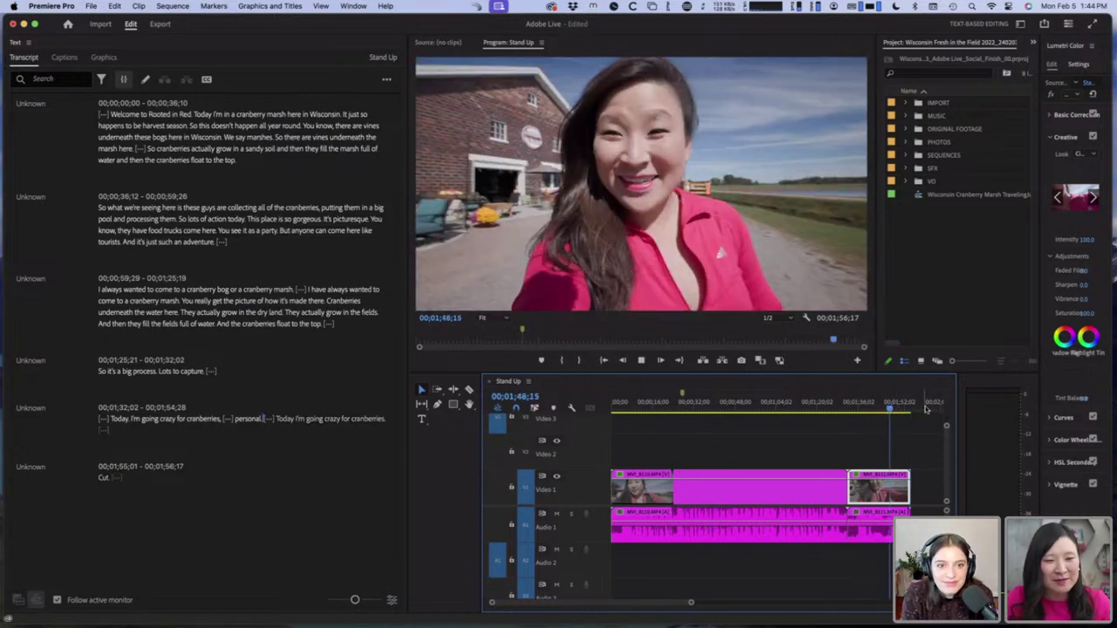
{"action": "left_click", "coordinate": [899, 408]}
{"action": "key", "text": "space"}
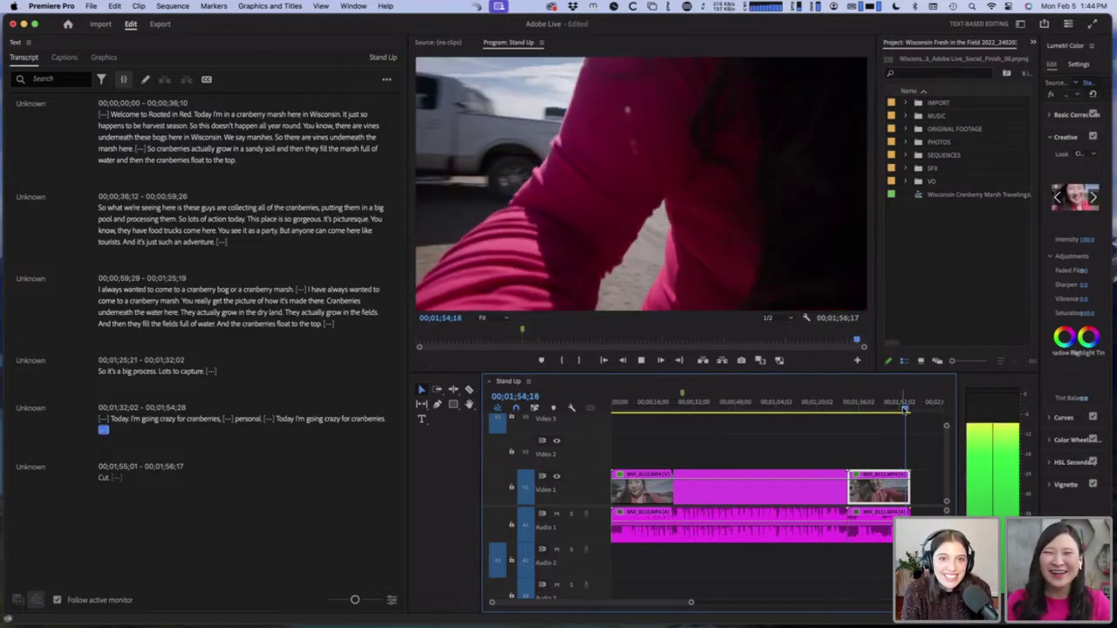
{"action": "key", "text": "space"}
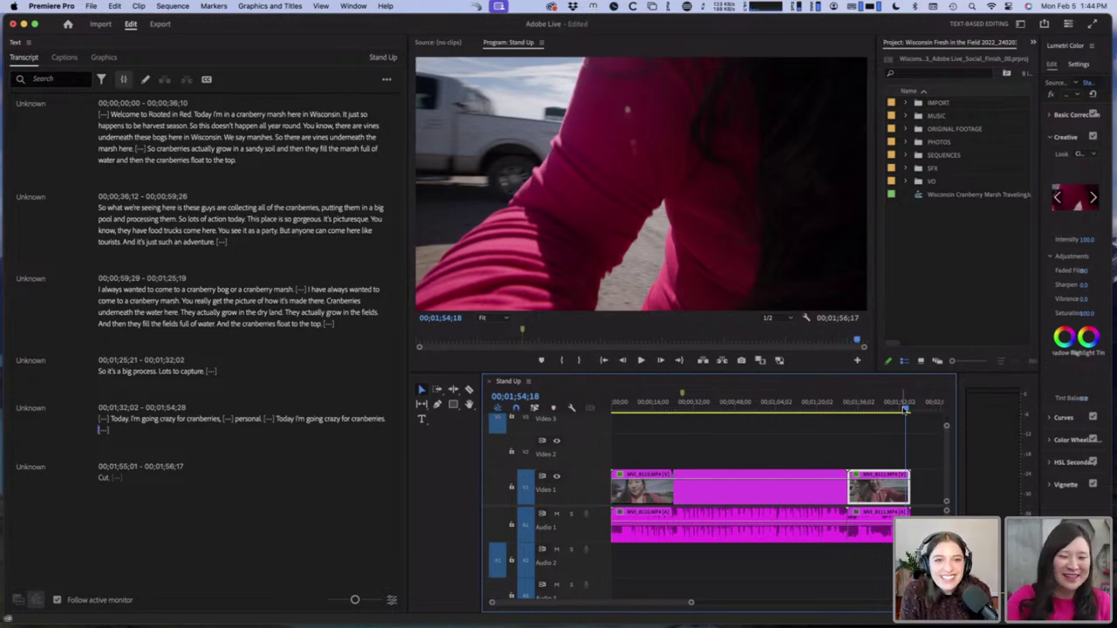
Step: Compare the first stand-up clip's footage with its transcript at several points between about 15 and 40 seconds
{"action": "left_click", "coordinate": [310, 326]}
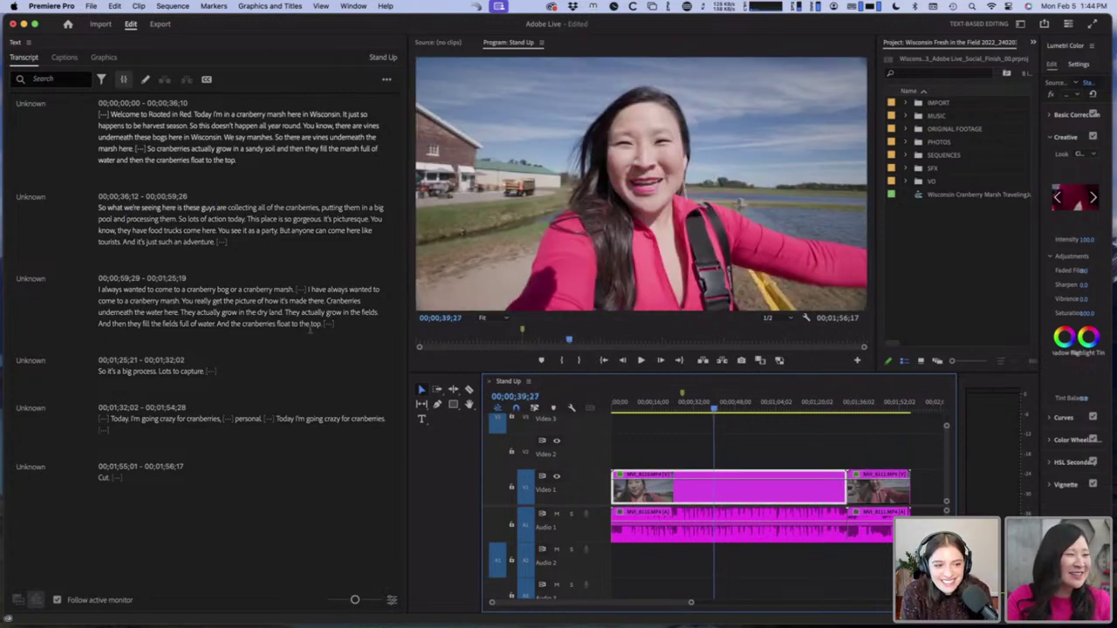
{"action": "left_click", "coordinate": [214, 208]}
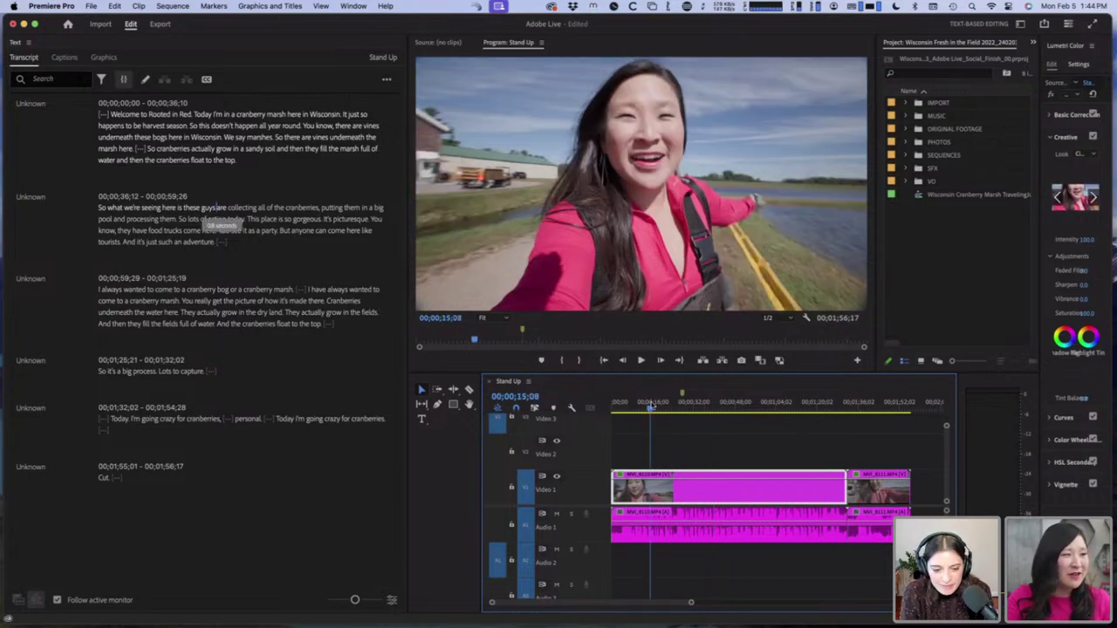
{"action": "left_click", "coordinate": [215, 207]}
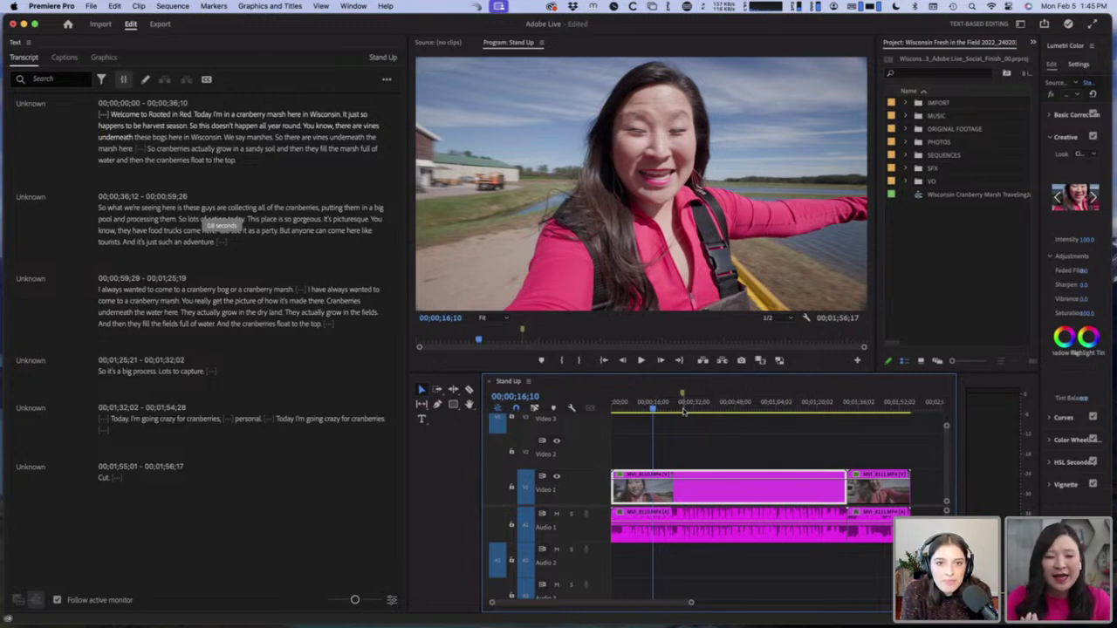
{"action": "left_click", "coordinate": [675, 406]}
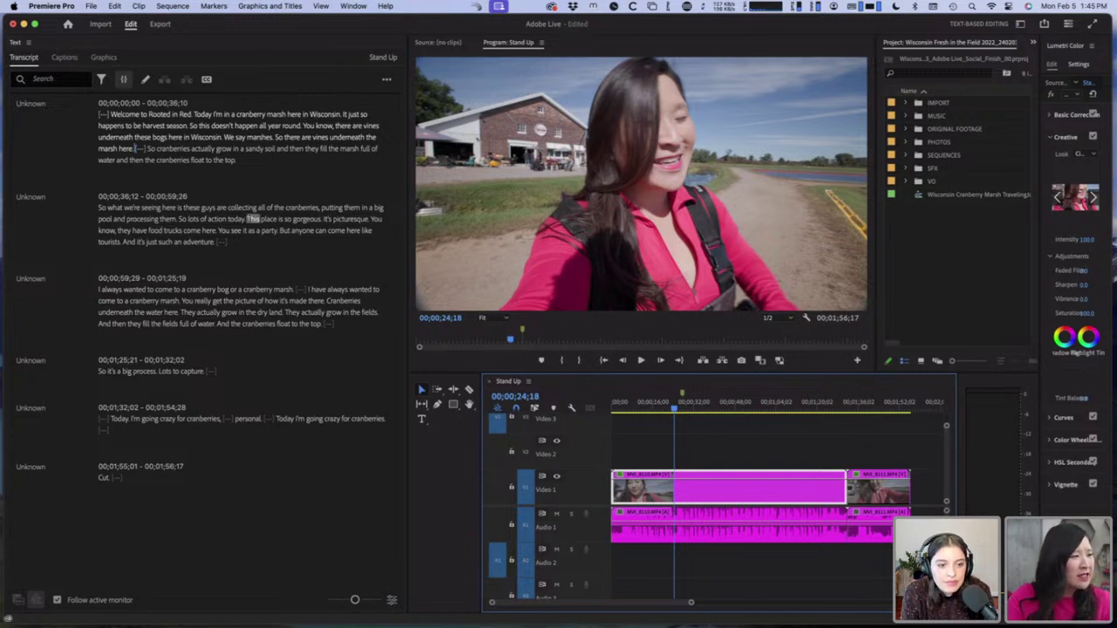
Step: Cut the transcript passage from "This place is so gorgeous" through "it's just such an adventure" and its closing pause, closing the gap
{"action": "left_click_drag", "start_coordinate": [253, 219], "coordinate": [227, 241]}
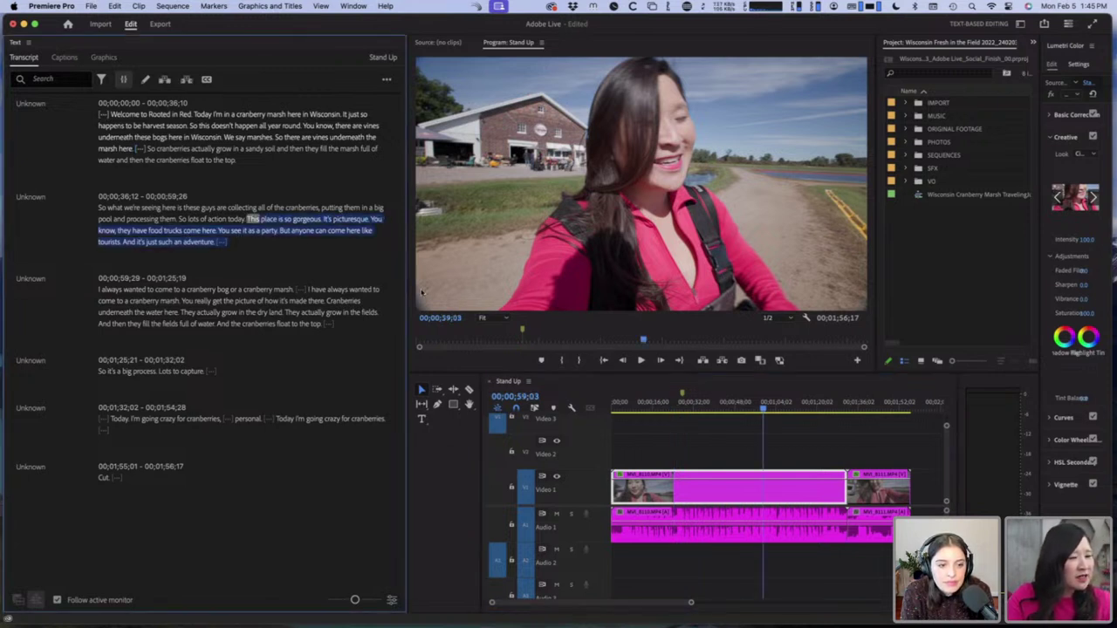
{"action": "key", "text": "space"}
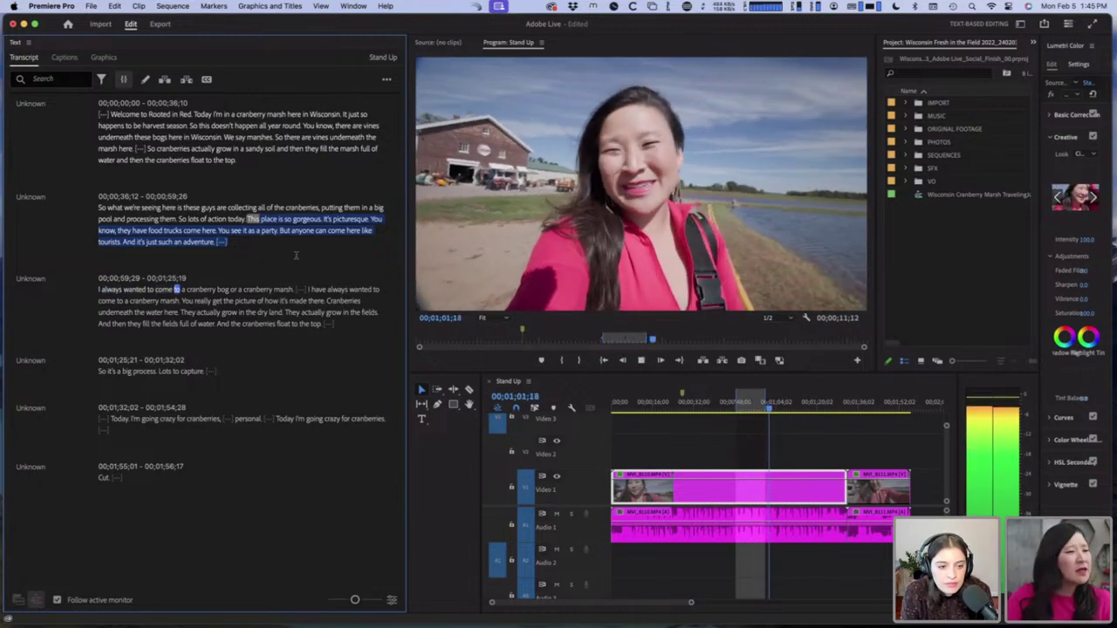
{"action": "key", "text": "space"}
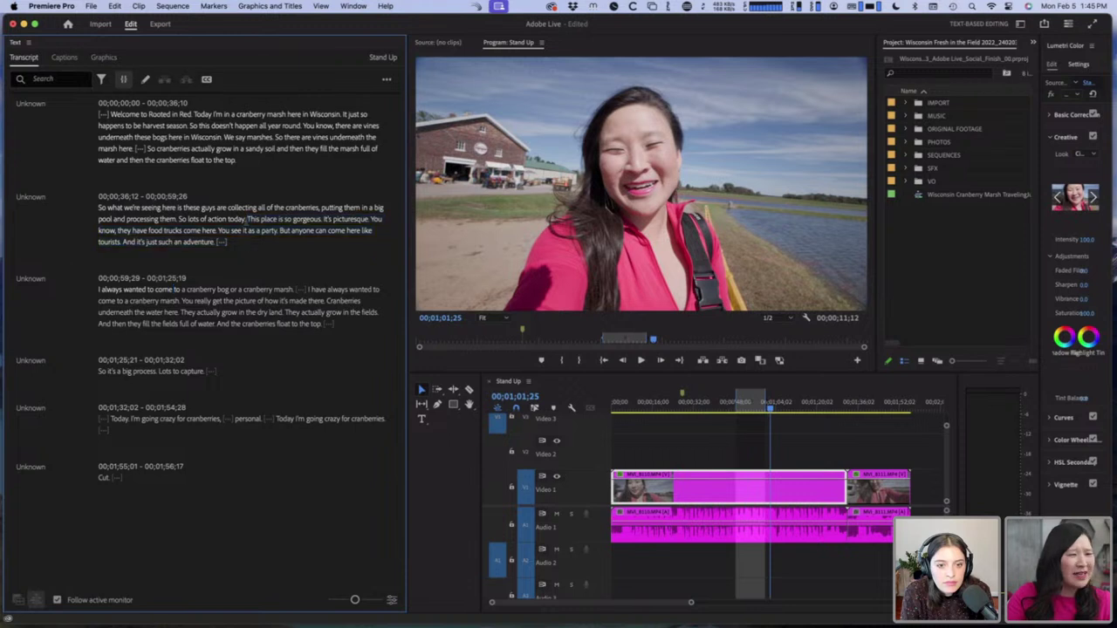
{"action": "key", "text": "shift+i"}
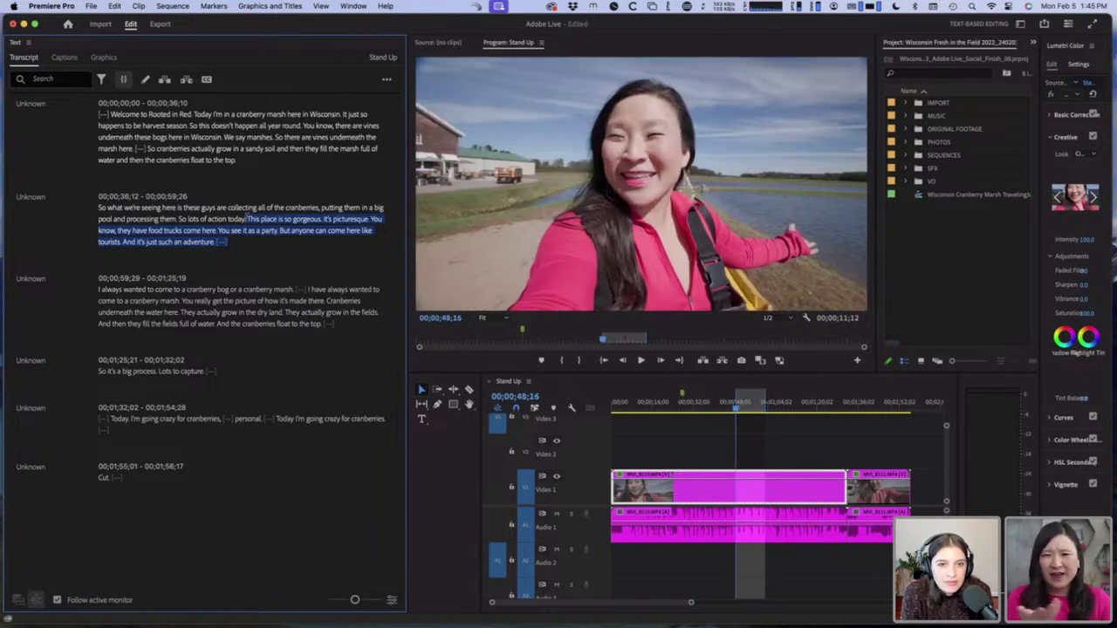
{"action": "key", "text": "BackSpace"}
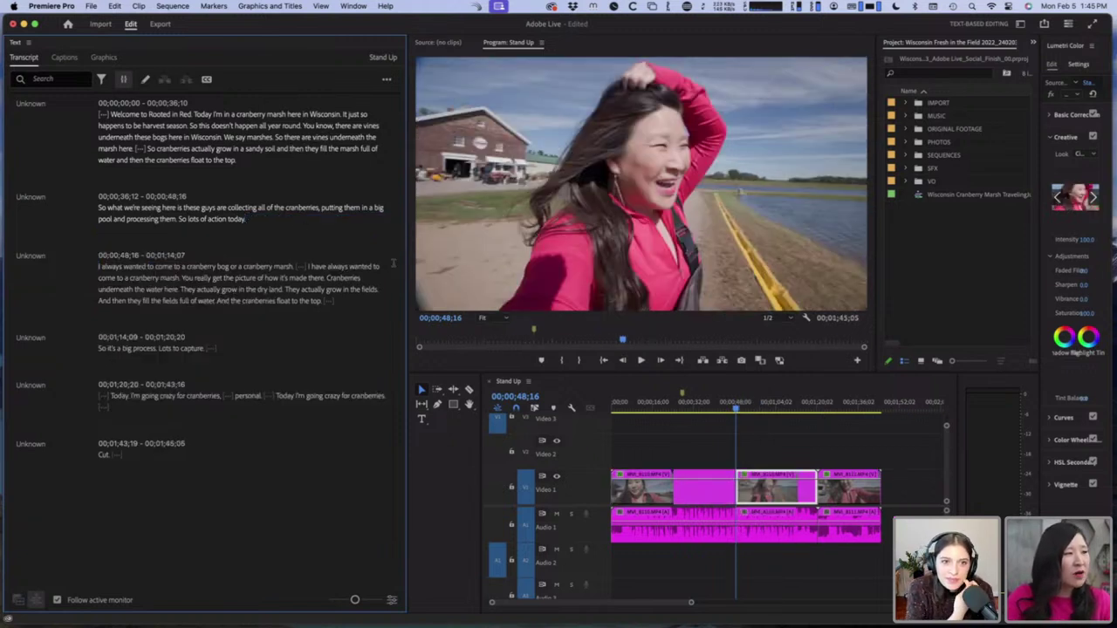
Step: Move the first "Today I'm going crazy for cranberries," line to the start of the Stand Up sequence as an insert
{"action": "left_click_drag", "start_coordinate": [221, 395], "coordinate": [111, 396]}
{"action": "key", "text": "BackSpace"}
{"action": "left_click", "coordinate": [508, 415]}
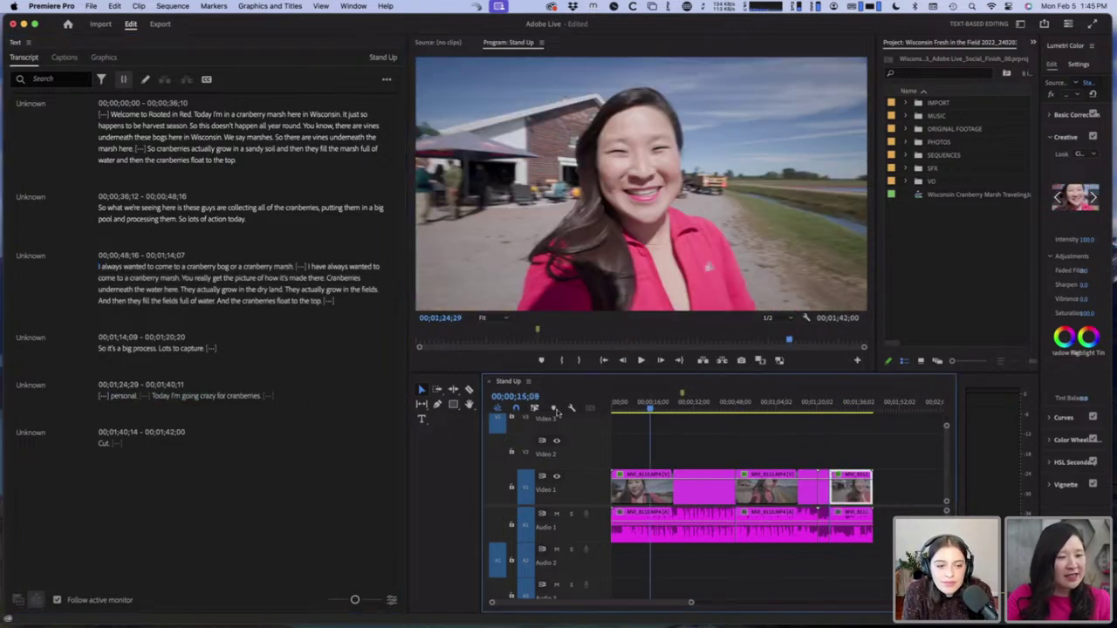
{"action": "key", "text": "Home"}
{"action": "key", "text": "super+shift+v"}
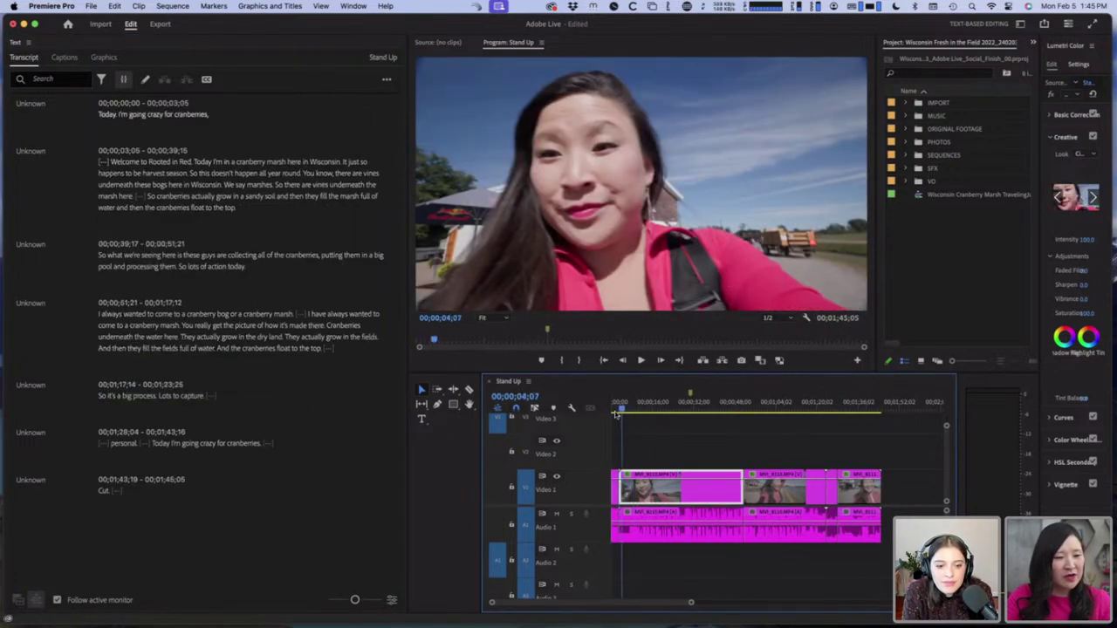
{"action": "key", "text": "="}
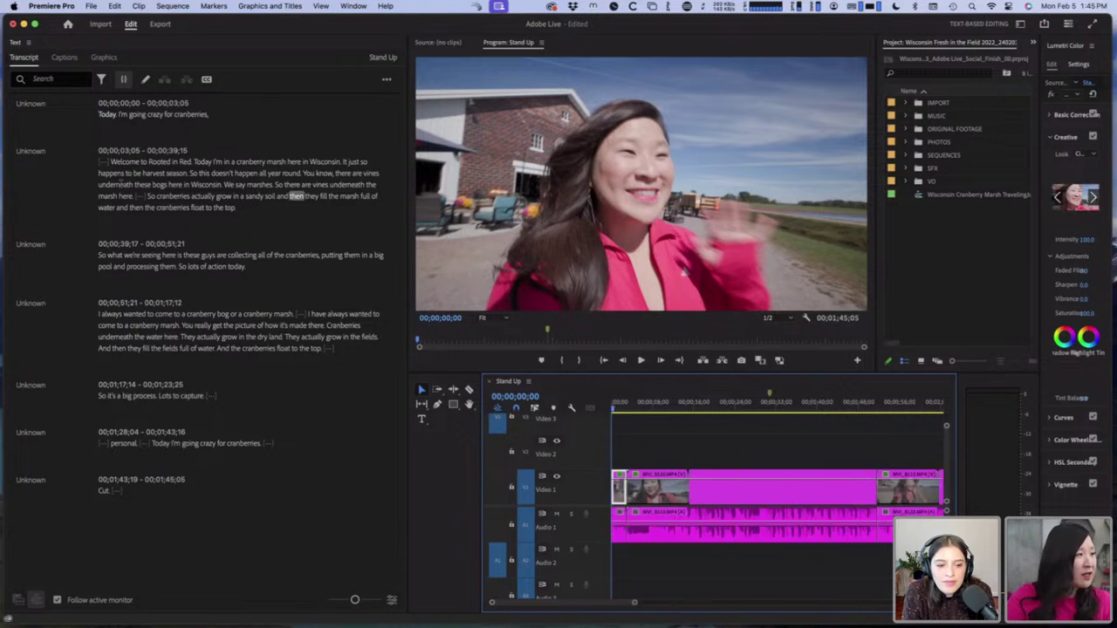
Step: Filter the transcript by pauses and delete the pause before "Welcome to Rooted in Red"
{"action": "left_click", "coordinate": [103, 161]}
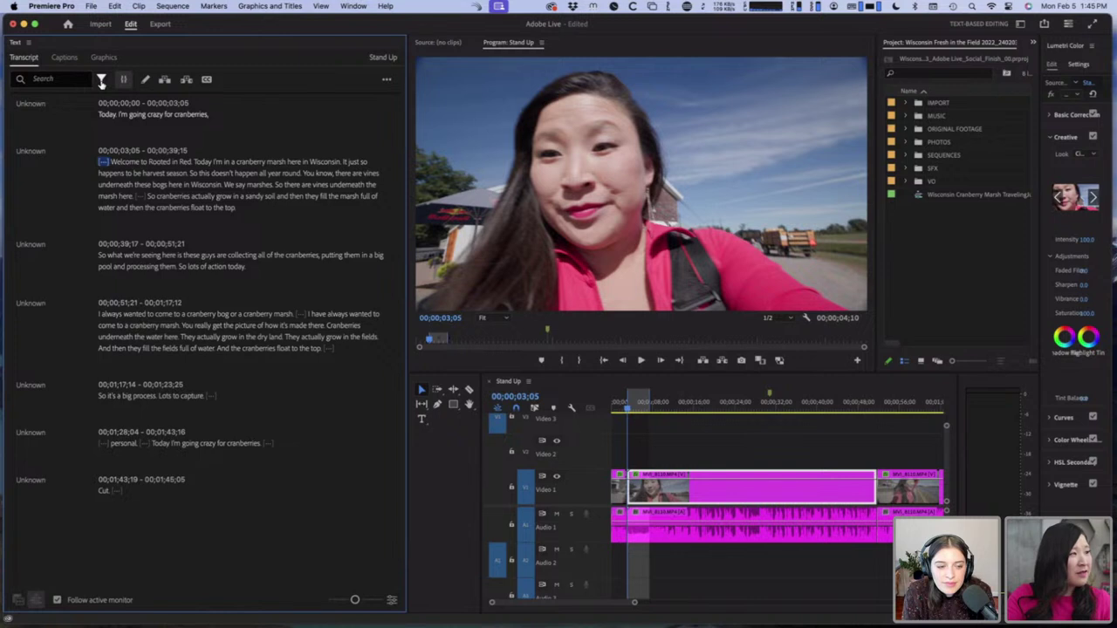
{"action": "left_click", "coordinate": [101, 80]}
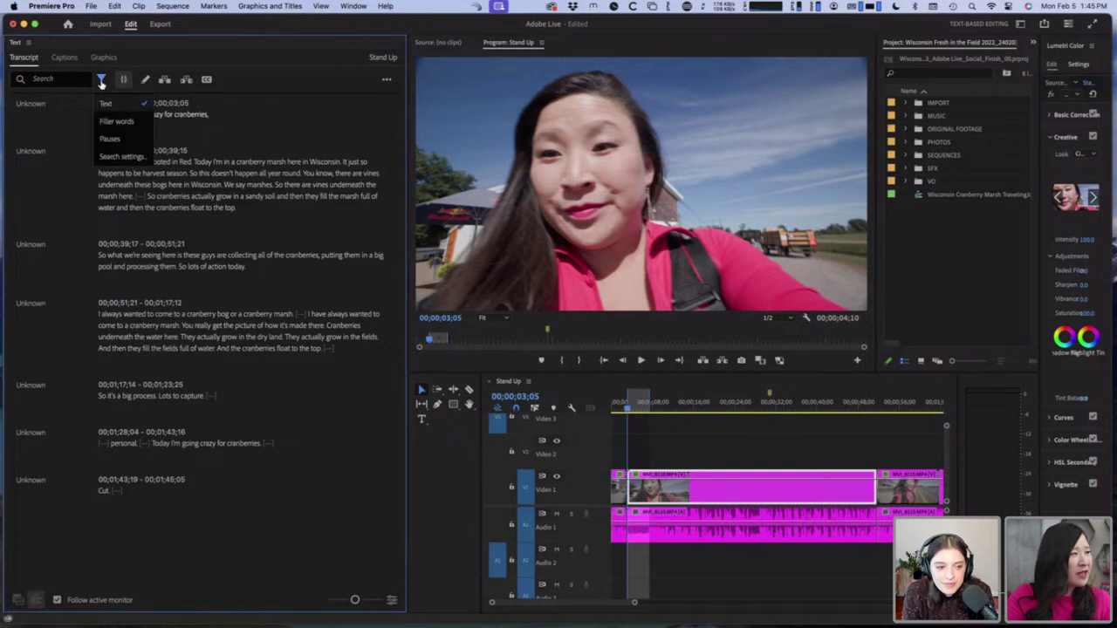
{"action": "left_click", "coordinate": [126, 139]}
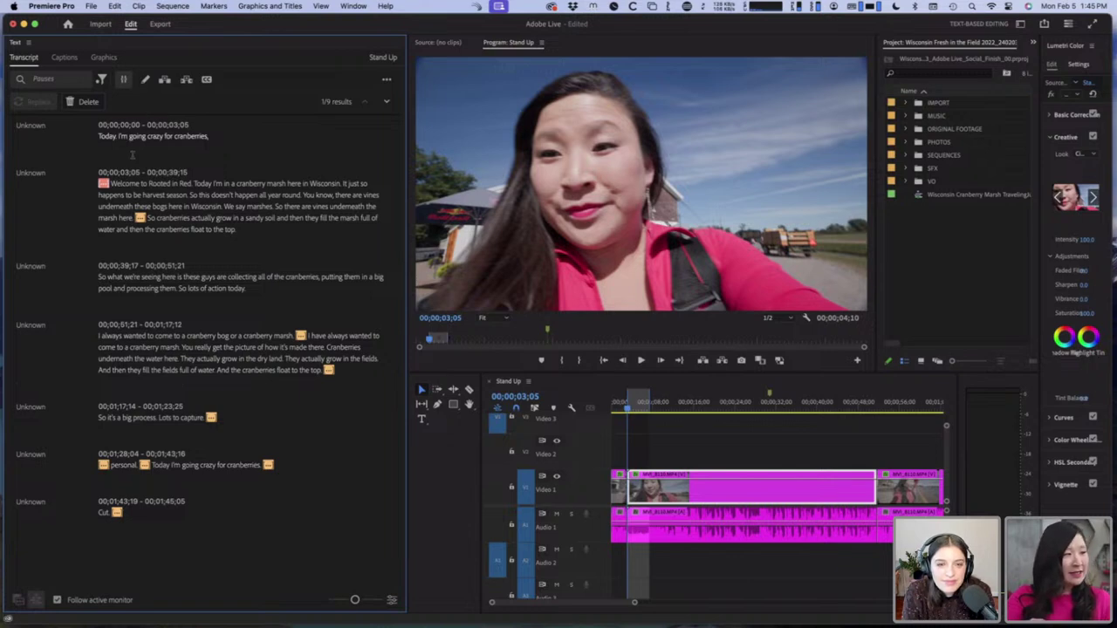
{"action": "key", "text": "Delete"}
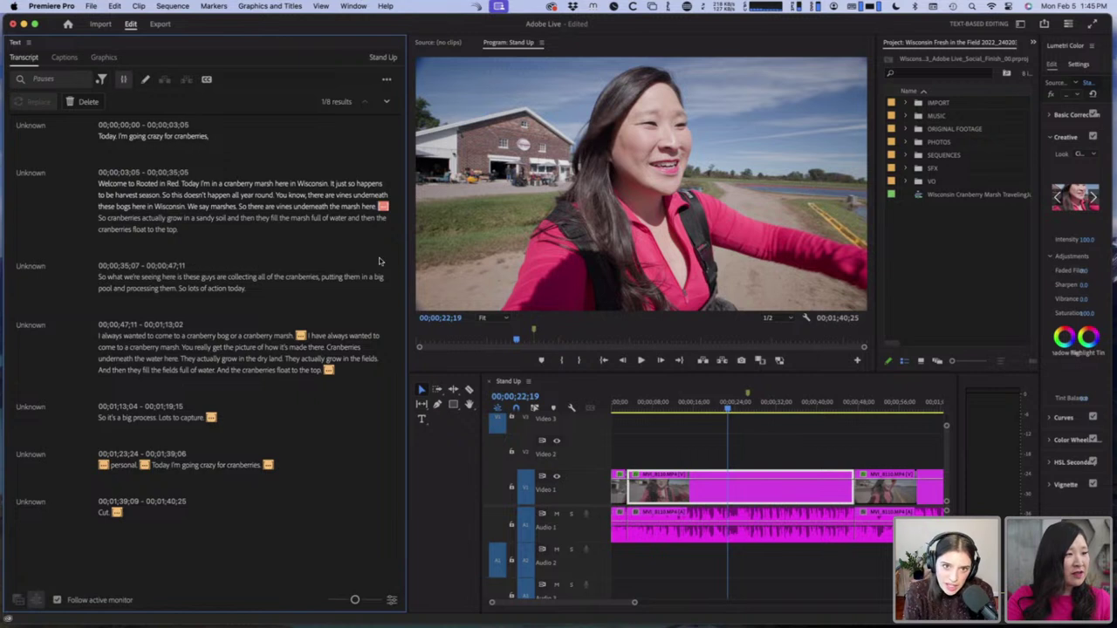
Step: Extract all remaining pauses from the Stand Up transcript at once and check the tightened cut near the sequence's start
{"action": "left_click", "coordinate": [88, 102]}
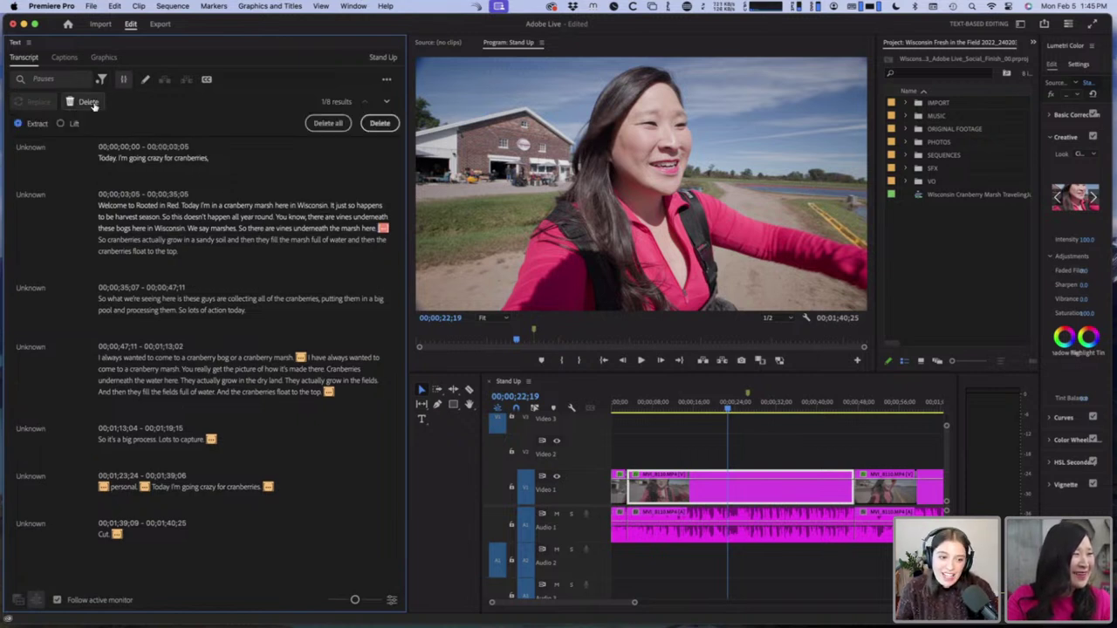
{"action": "left_click", "coordinate": [330, 123]}
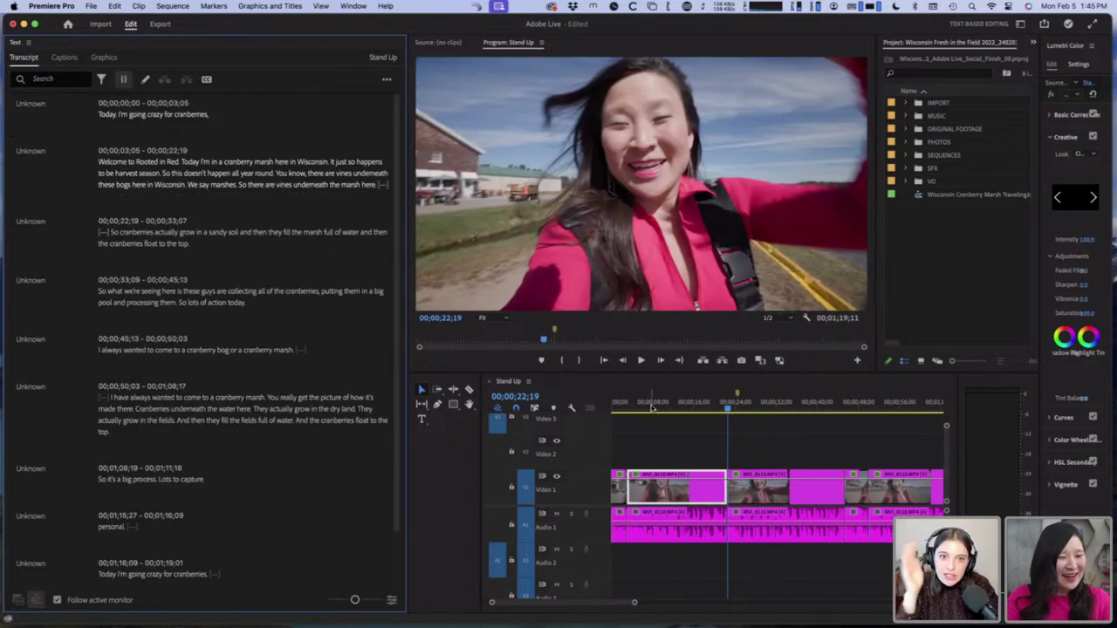
{"action": "key", "text": "space"}
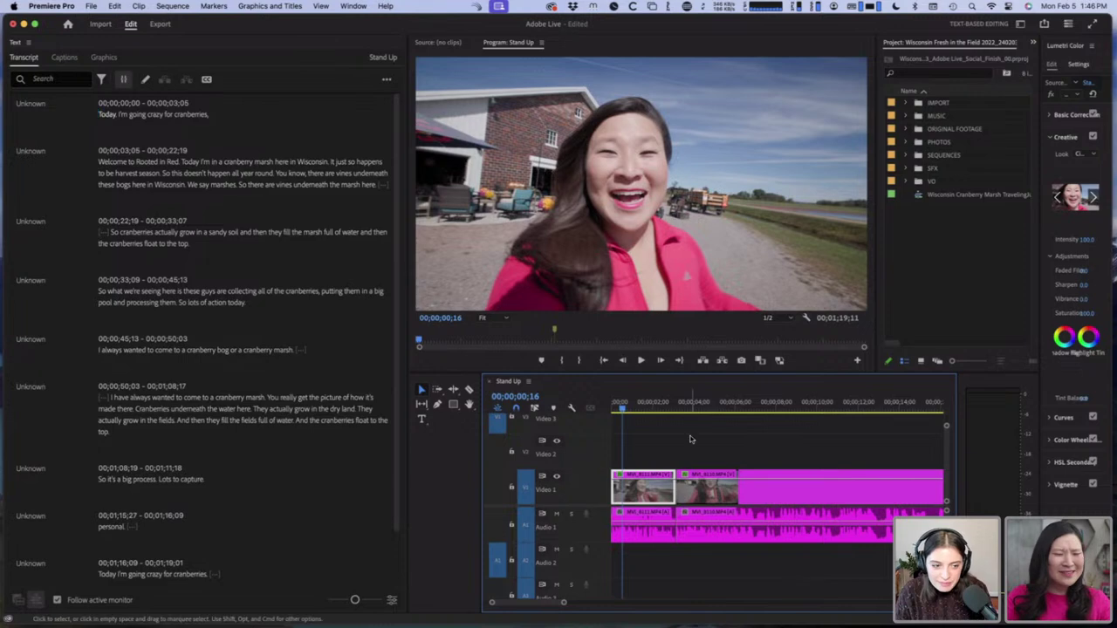
{"action": "left_click_drag", "start_coordinate": [673, 408], "coordinate": [680, 410]}
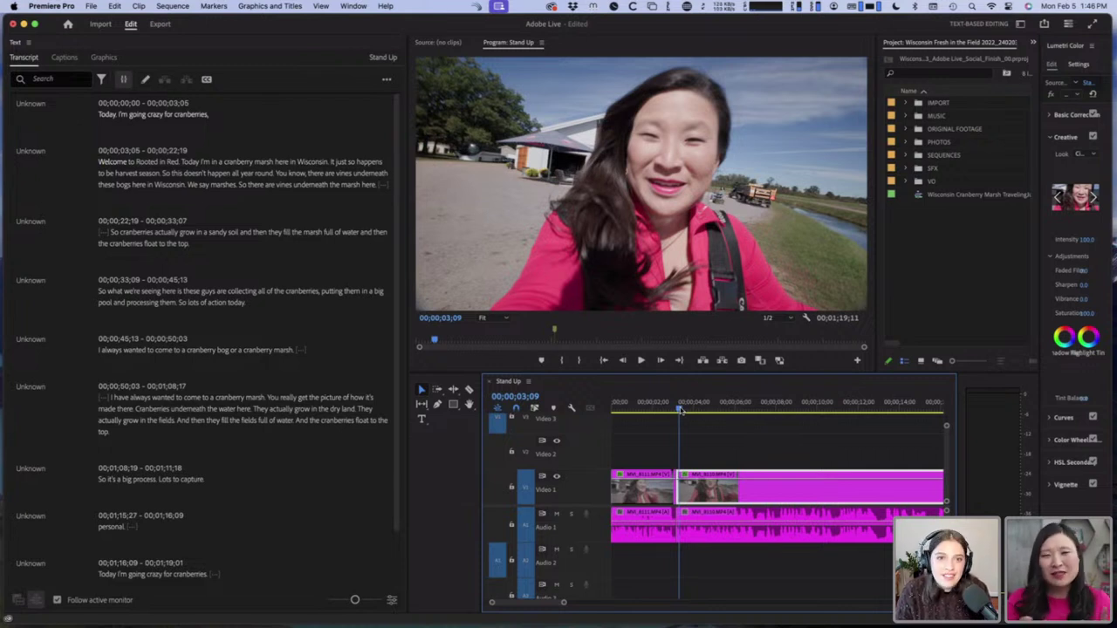
{"action": "left_click", "coordinate": [727, 405]}
{"action": "key", "text": "backslash"}
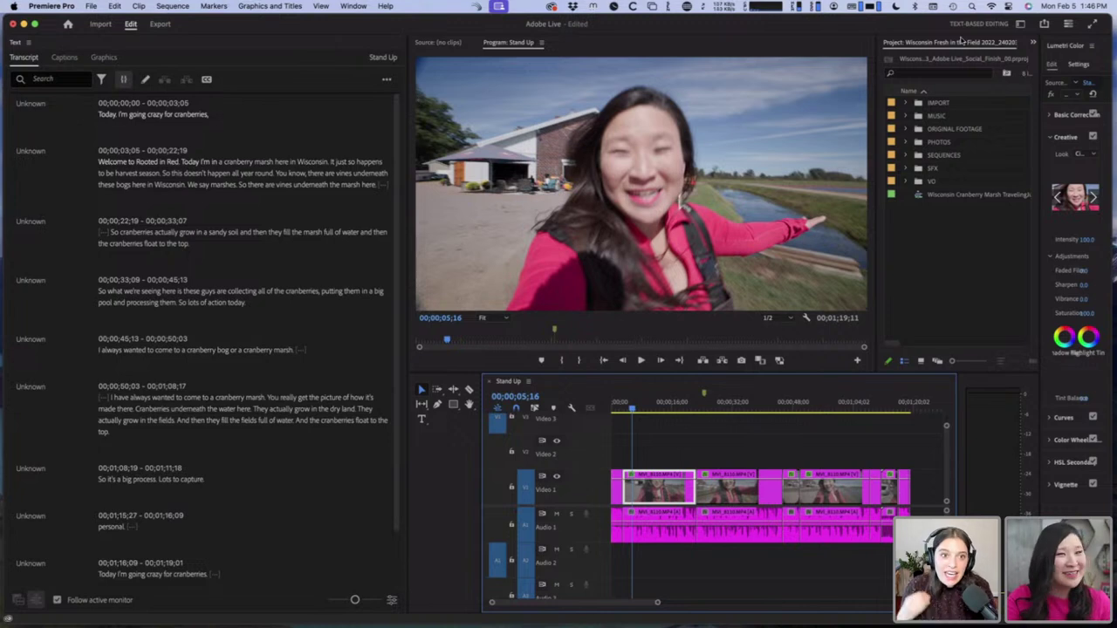
Step: Switch to the TJP workspace and find the shot kneeling in cranberries at about 00;01;11;28 in the Wisconsin Cranberry Marsh TravelingJules sequence
{"action": "left_click", "coordinate": [1018, 23]}
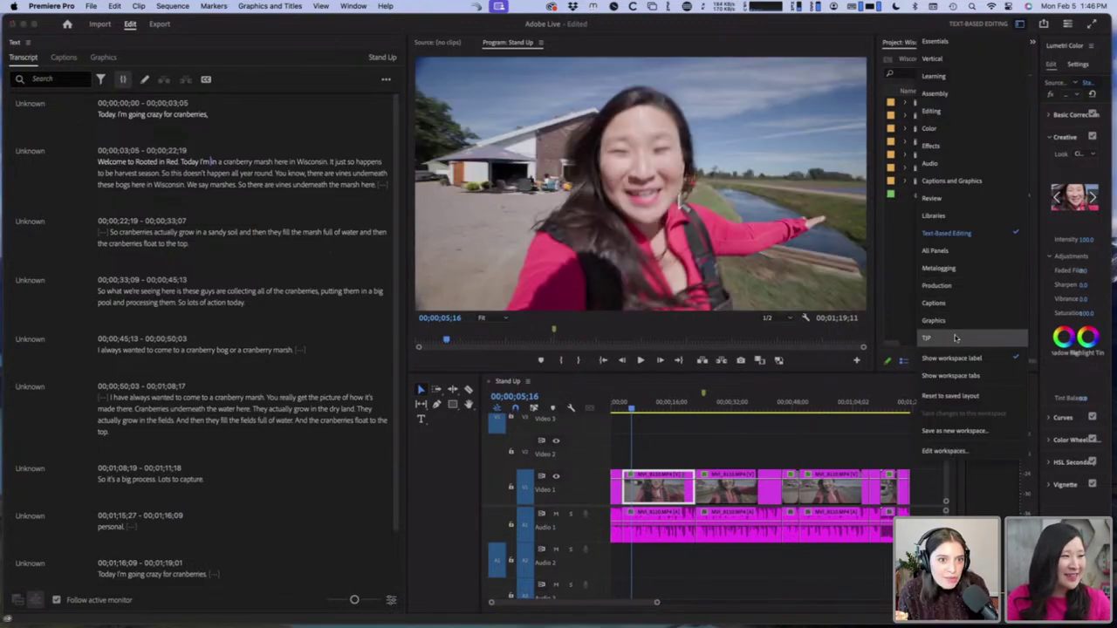
{"action": "left_click", "coordinate": [964, 318]}
{"action": "left_click", "coordinate": [147, 357]}
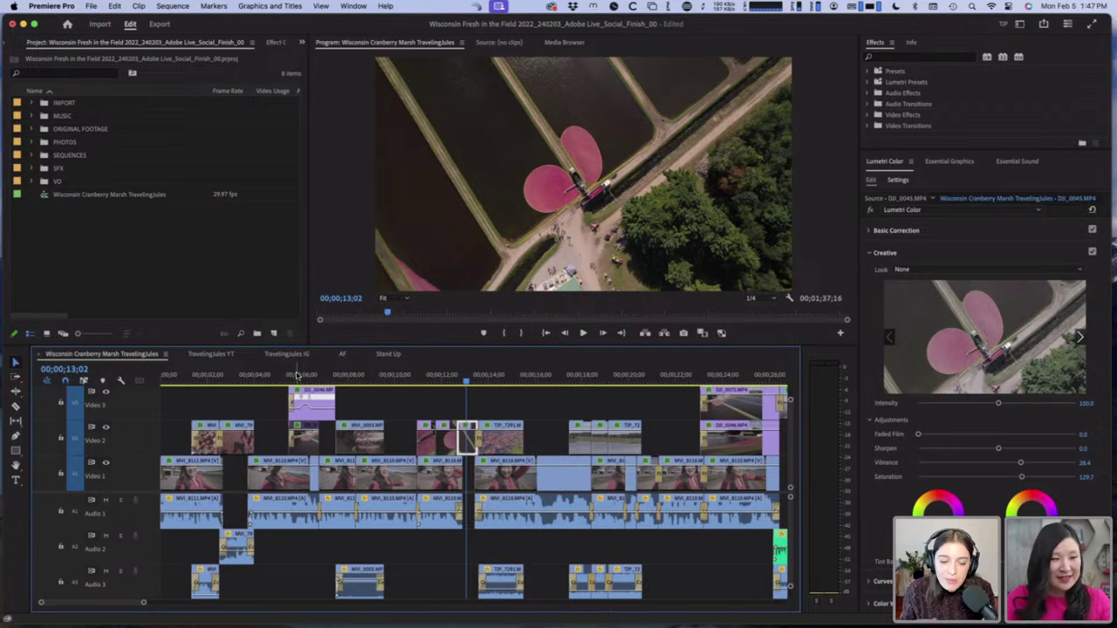
{"action": "key", "text": "backslash"}
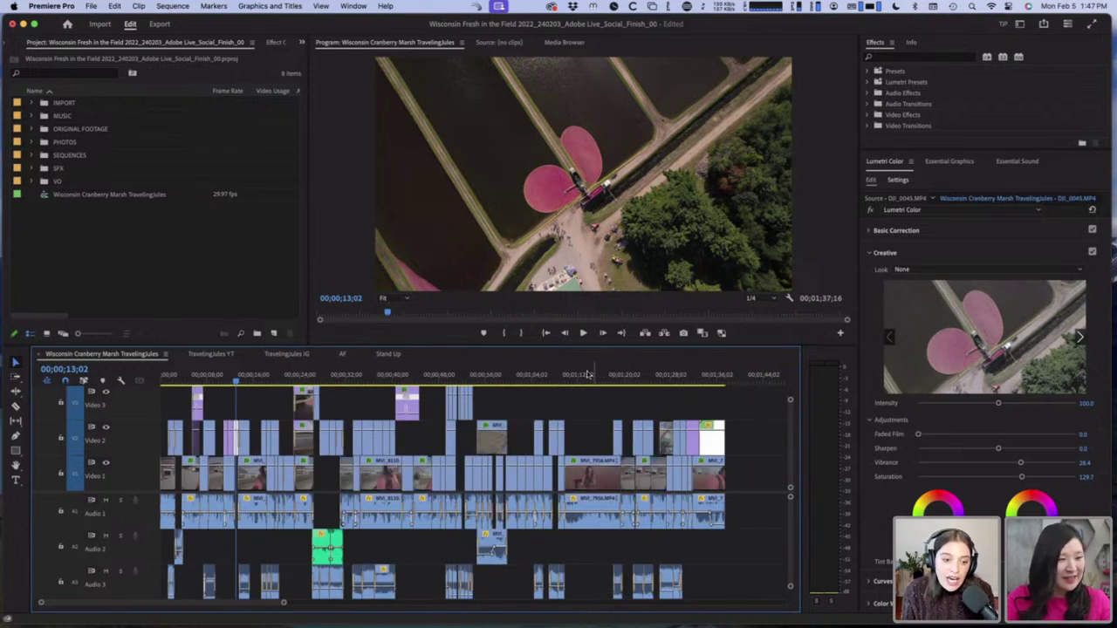
{"action": "left_click", "coordinate": [580, 376]}
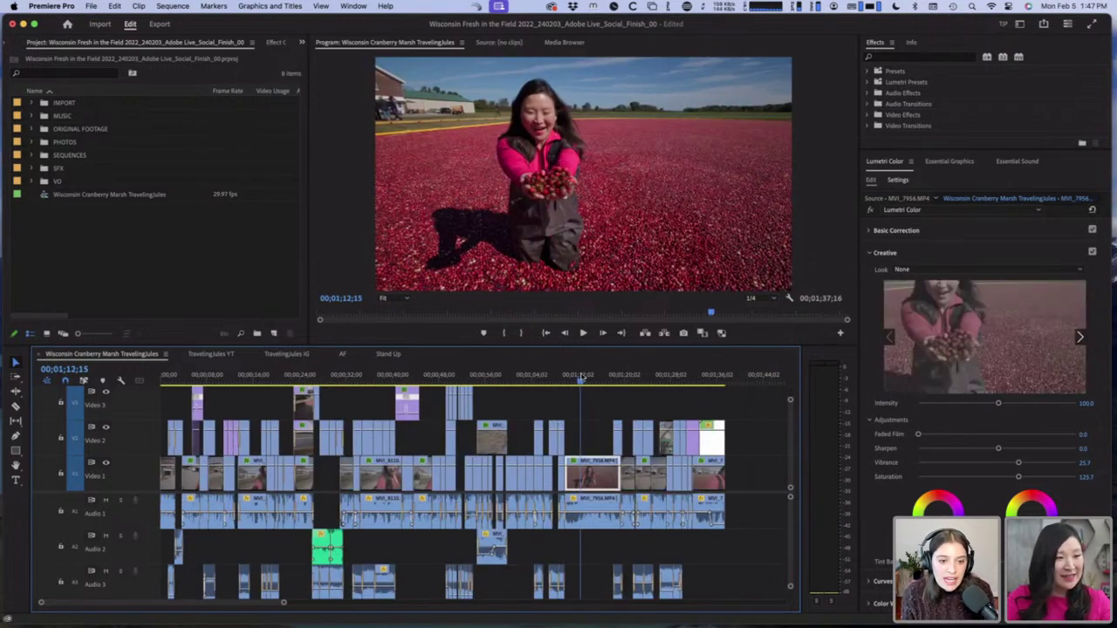
{"action": "left_click_drag", "start_coordinate": [581, 377], "coordinate": [578, 379]}
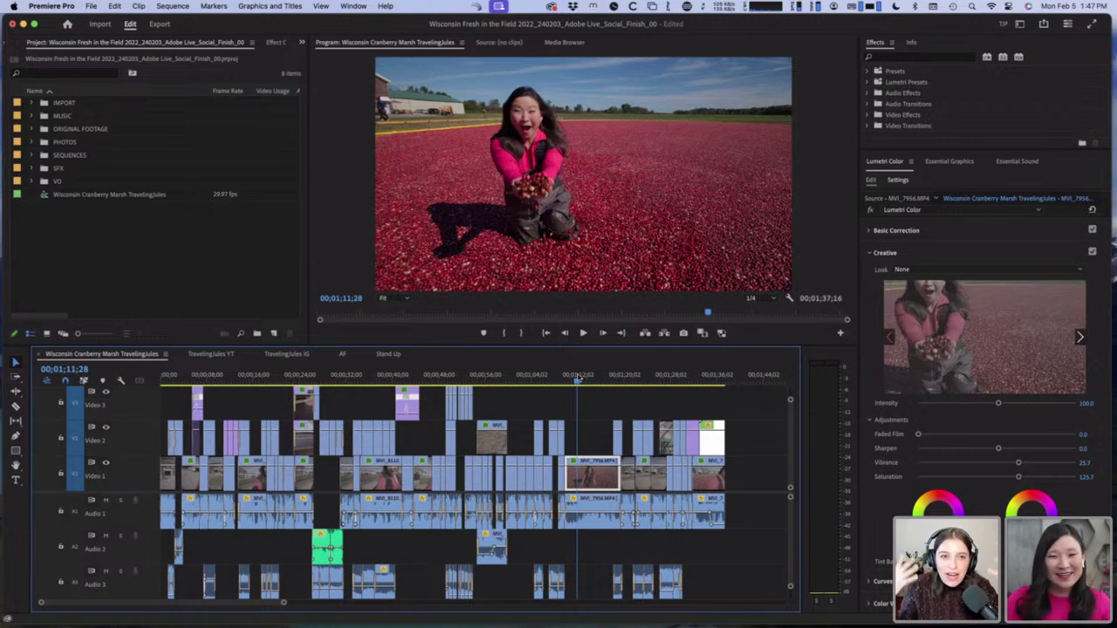
Step: Copy the kneeling MVI_7956.MP4 clip to the end of the Stand Up sequence and group that timeline with the other sequences
{"action": "double_click", "coordinate": [598, 482]}
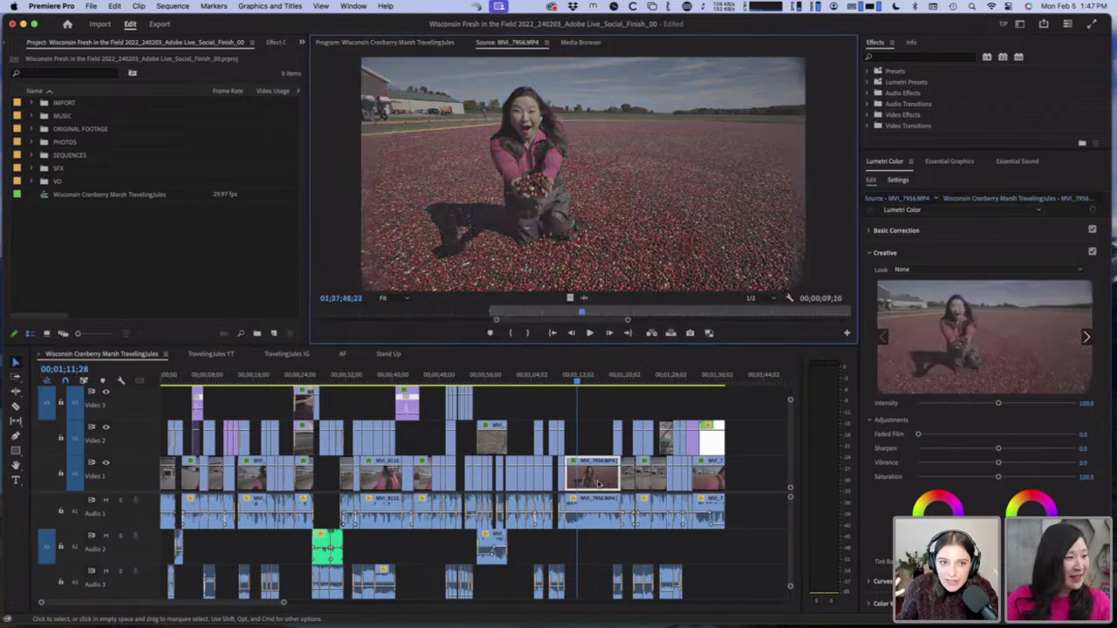
{"action": "left_click", "coordinate": [600, 480]}
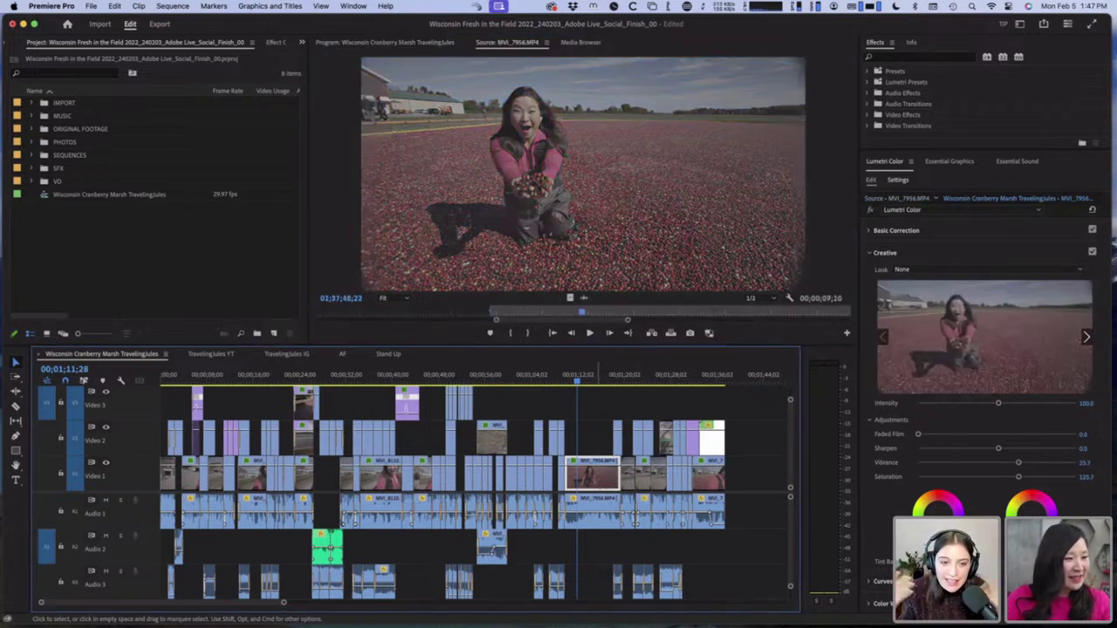
{"action": "left_click", "coordinate": [388, 354]}
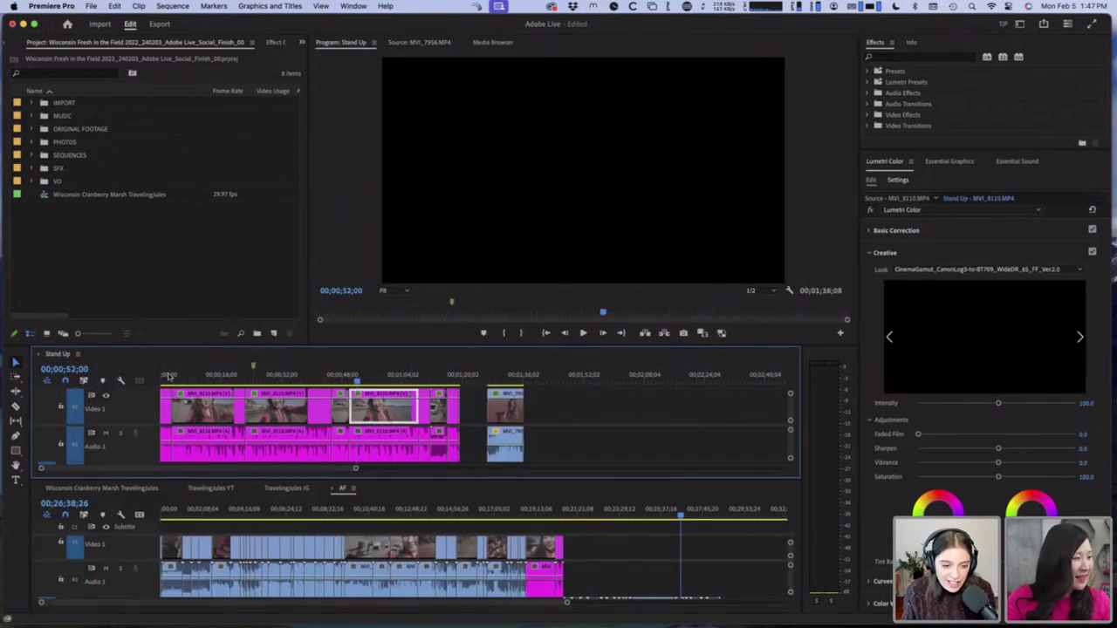
{"action": "left_click", "coordinate": [169, 375]}
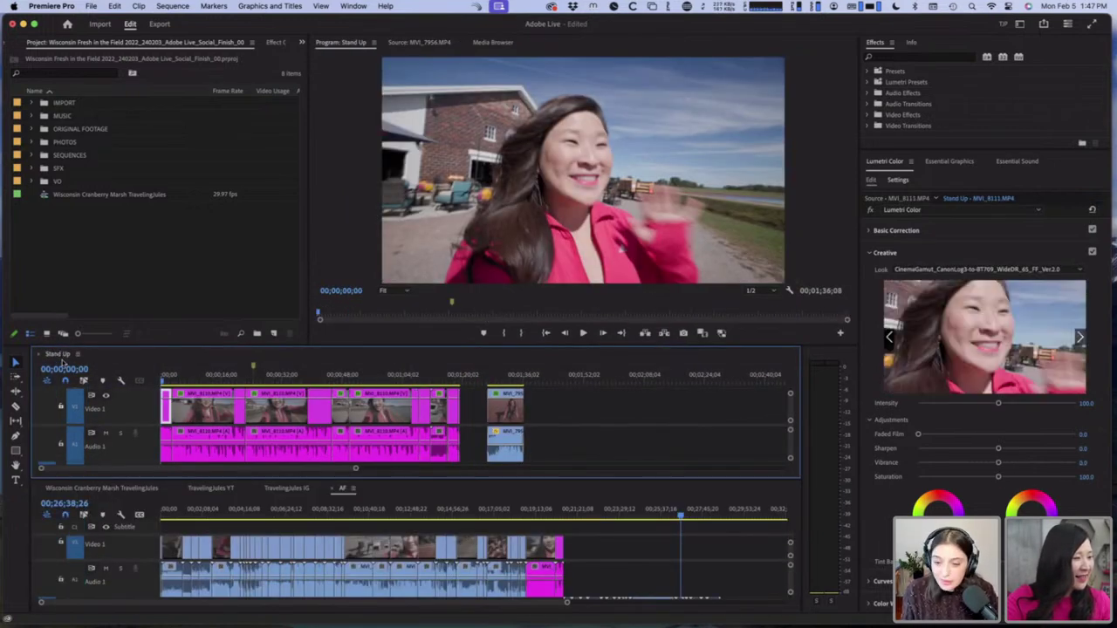
{"action": "left_click_drag", "start_coordinate": [61, 360], "coordinate": [104, 495]}
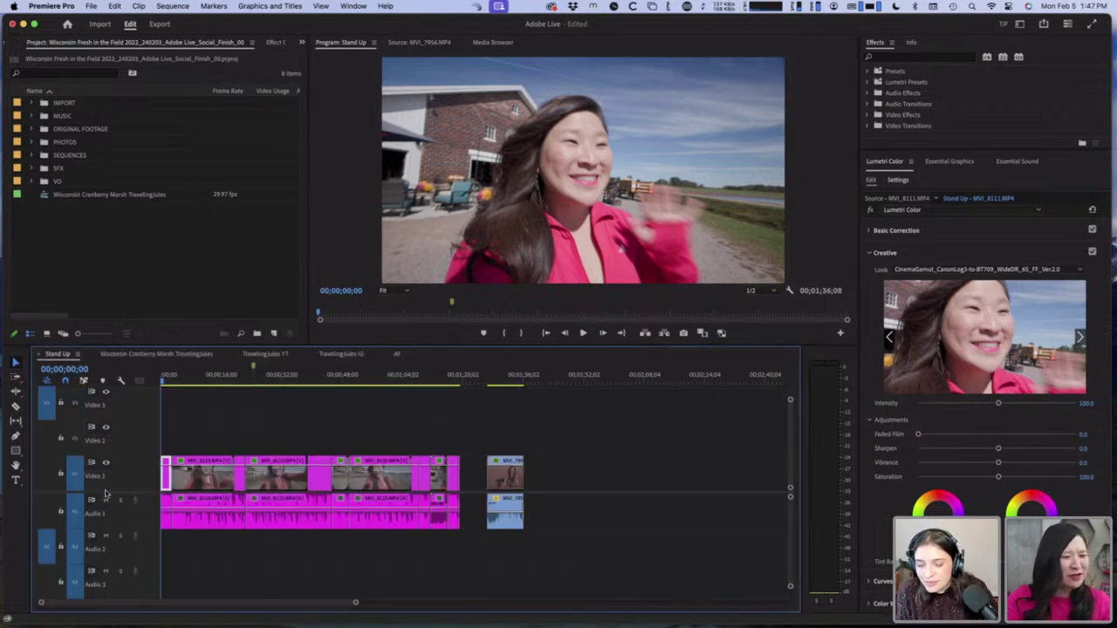
Step: Extend the end of the MVI_7956.MP4 clip to about 00;01;59;01 and review the full take
{"action": "left_click", "coordinate": [497, 472]}
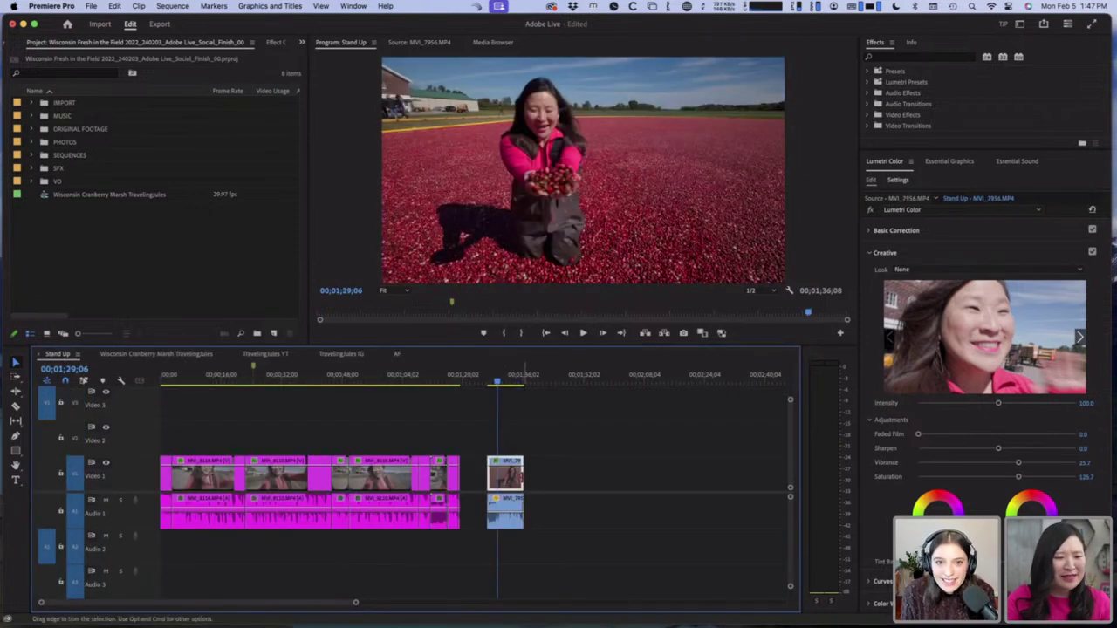
{"action": "left_click_drag", "start_coordinate": [525, 490], "coordinate": [609, 497]}
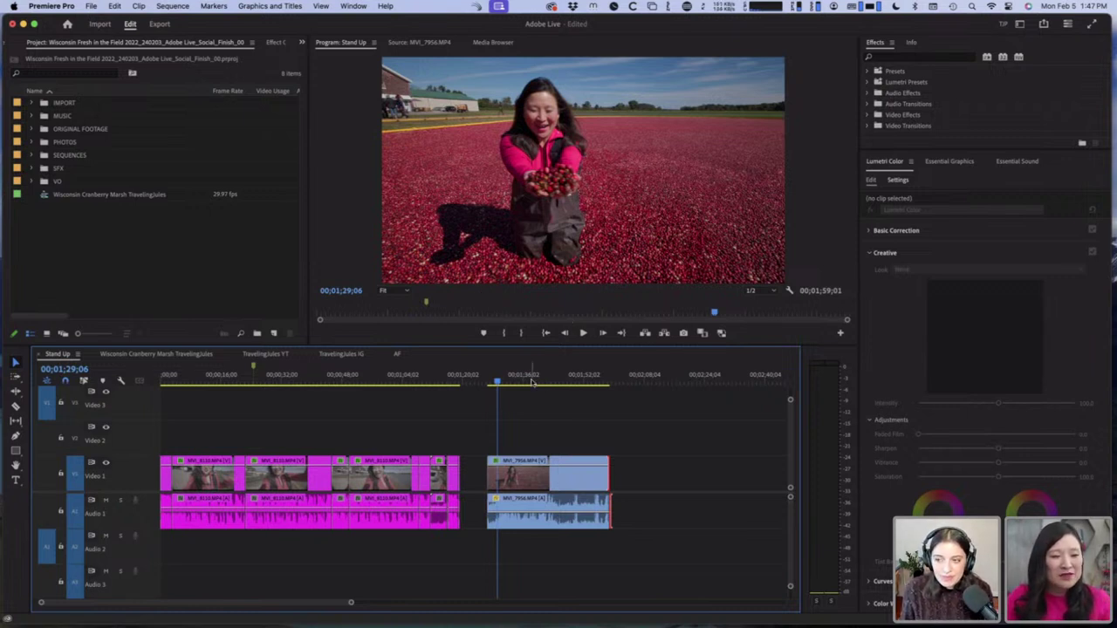
{"action": "left_click_drag", "start_coordinate": [548, 384], "coordinate": [557, 389]}
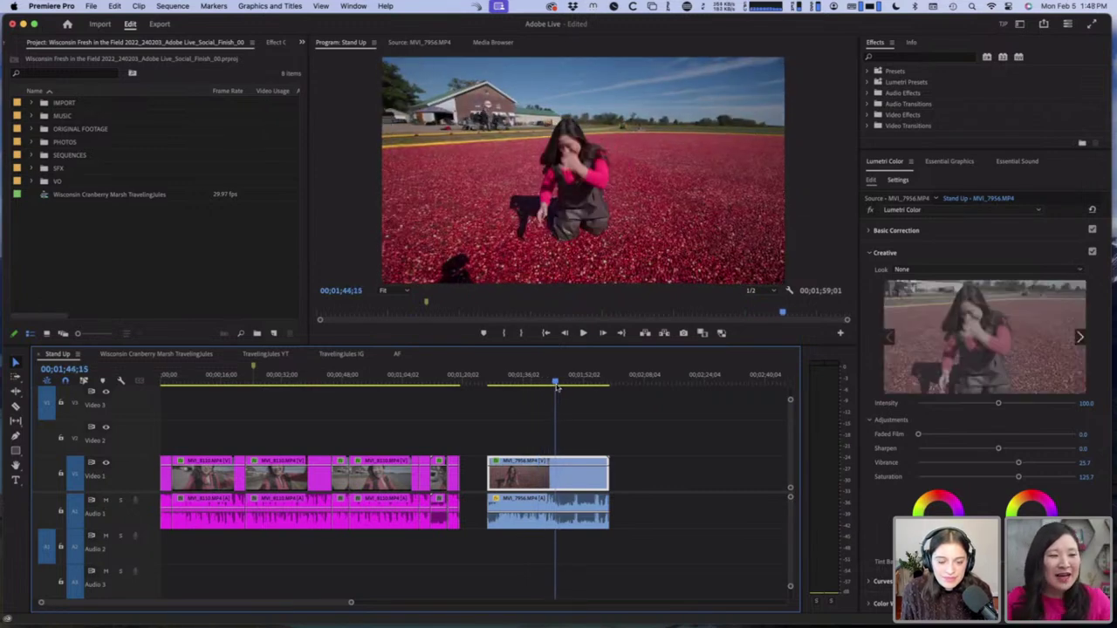
{"action": "left_click_drag", "start_coordinate": [557, 389], "coordinate": [531, 389]}
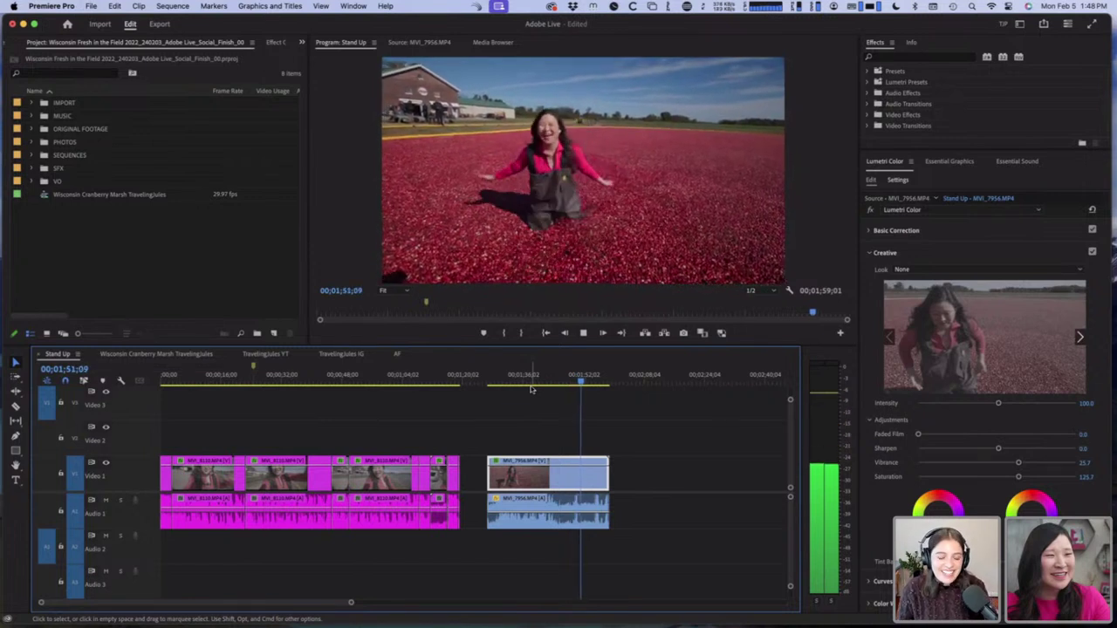
{"action": "key", "text": "space"}
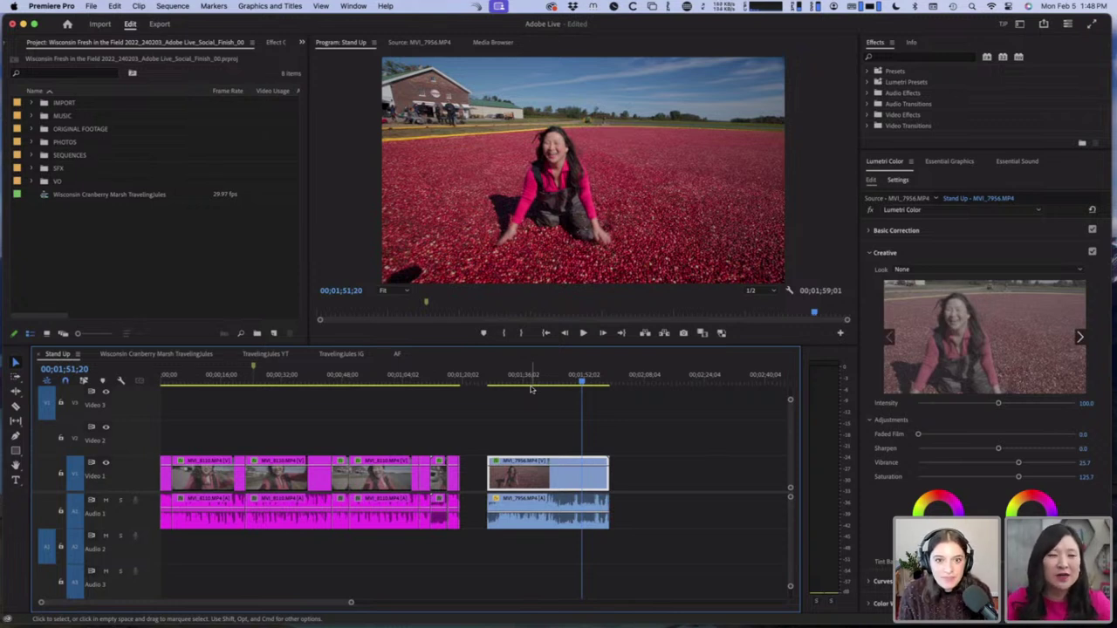
{"action": "left_click", "coordinate": [565, 382]}
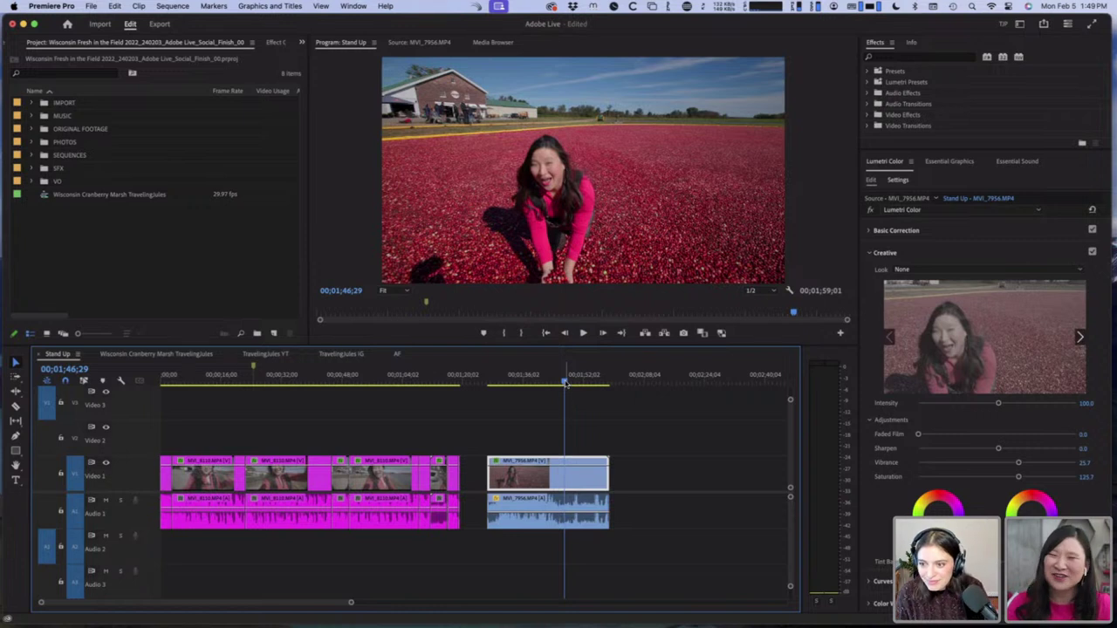
{"action": "left_click_drag", "start_coordinate": [564, 382], "coordinate": [587, 382]}
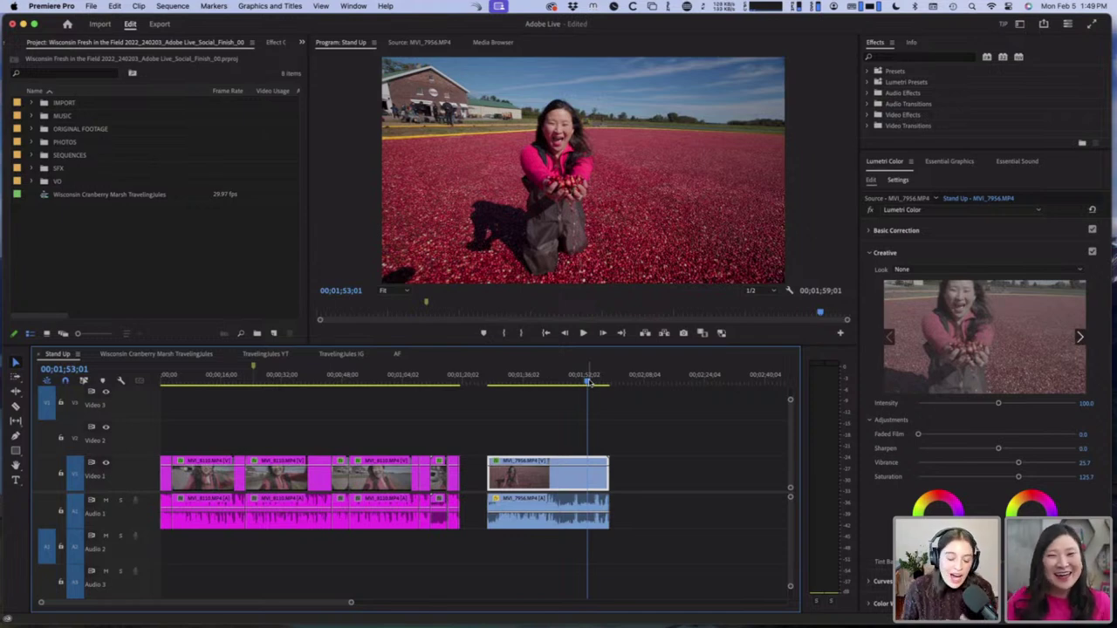
Step: Reopen the Wisconsin Cranberry Marsh TravelingJules sequence, minimize all its tracks and view the frame at about 00;01;10;15
{"action": "left_click", "coordinate": [48, 197]}
{"action": "double_click", "coordinate": [48, 196]}
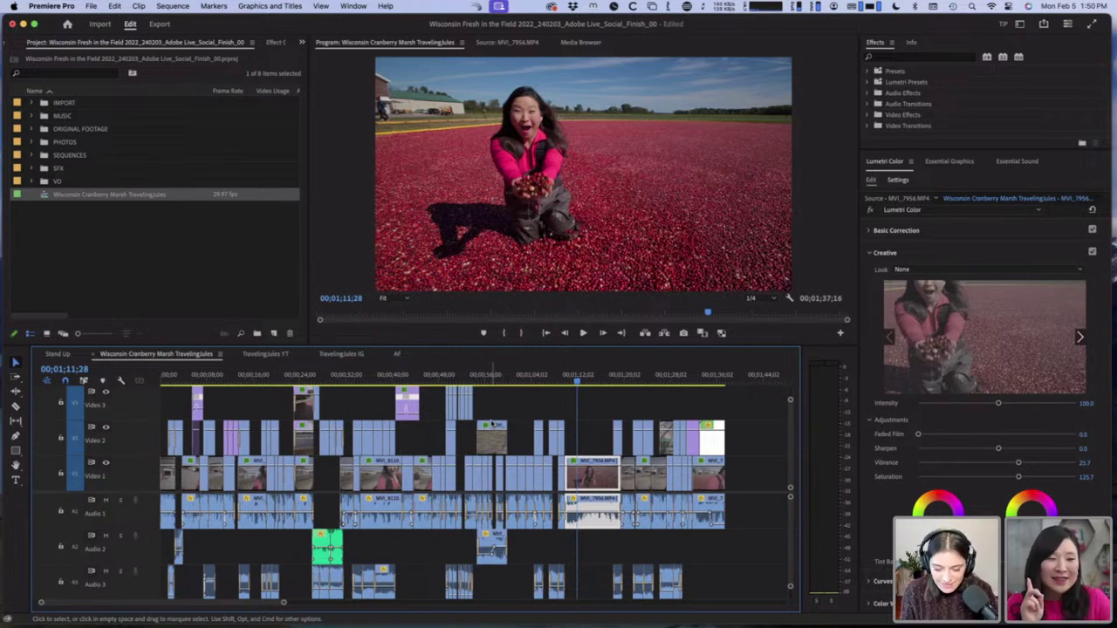
{"action": "left_click", "coordinate": [591, 413]}
{"action": "key", "text": "shift+minus"}
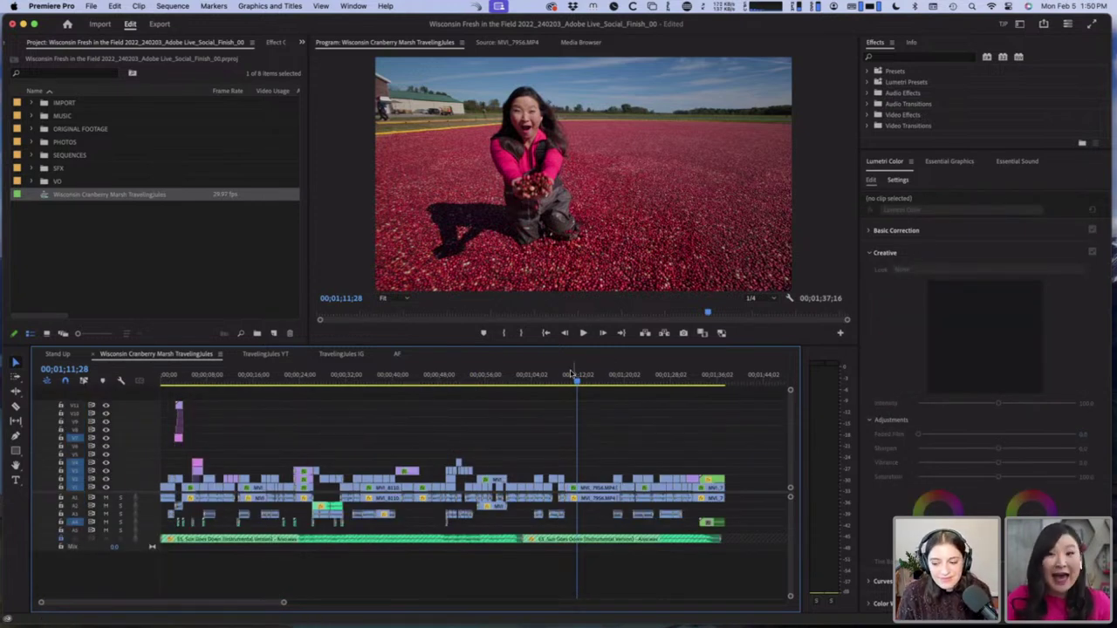
{"action": "left_click", "coordinate": [569, 375]}
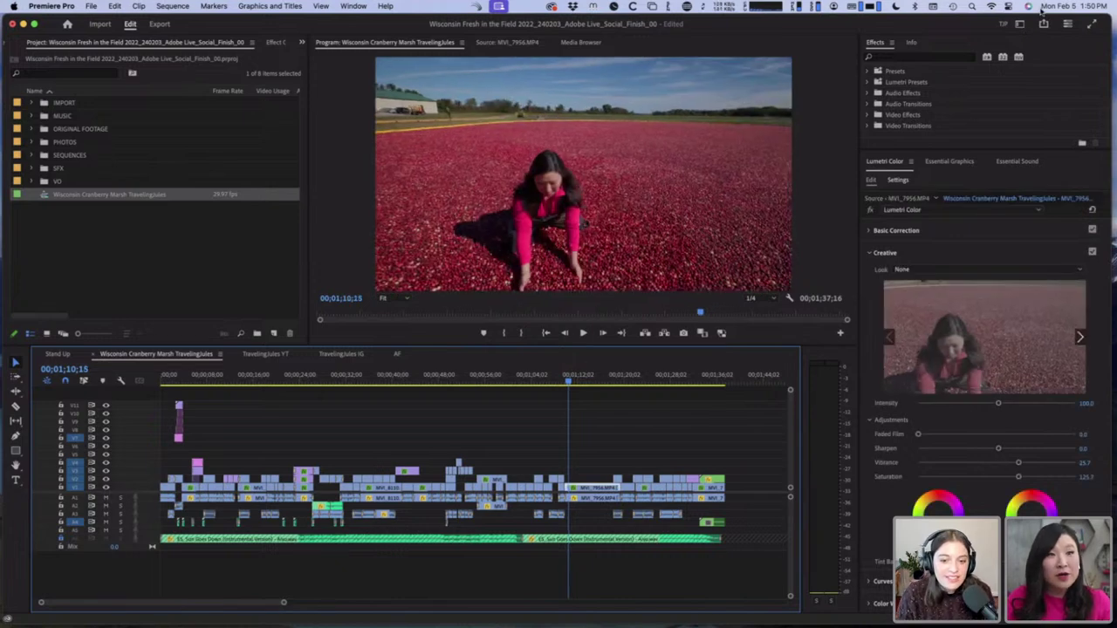
Step: Switch to the Captions and Graphics workspace and create a subtitle track from the sequence's transcript
{"action": "left_click", "coordinate": [1019, 23]}
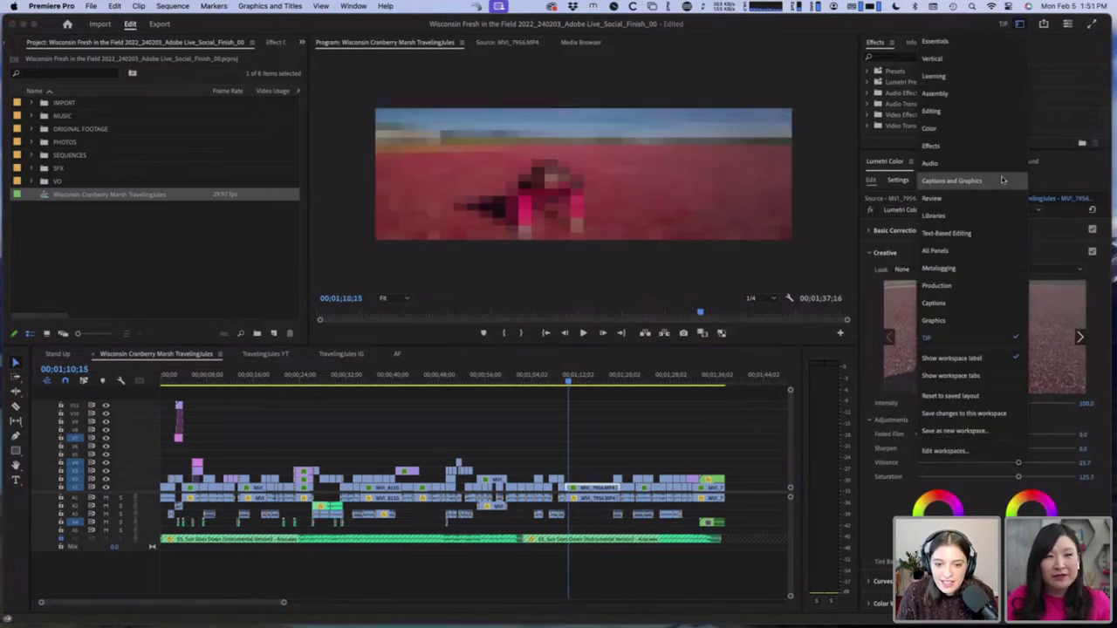
{"action": "left_click", "coordinate": [1002, 180]}
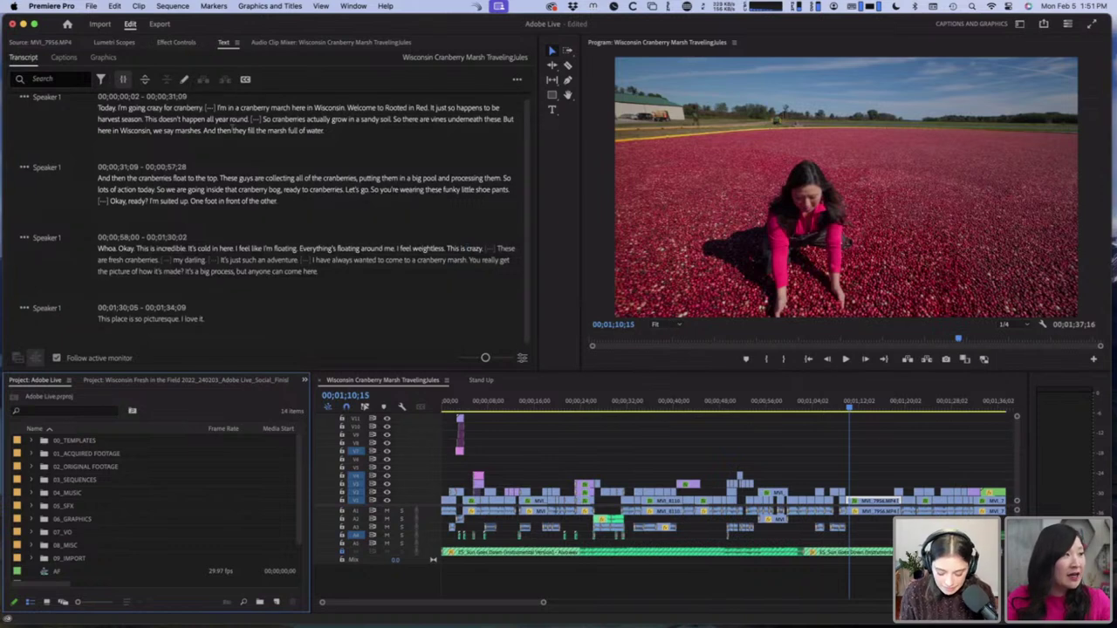
{"action": "left_click", "coordinate": [63, 57]}
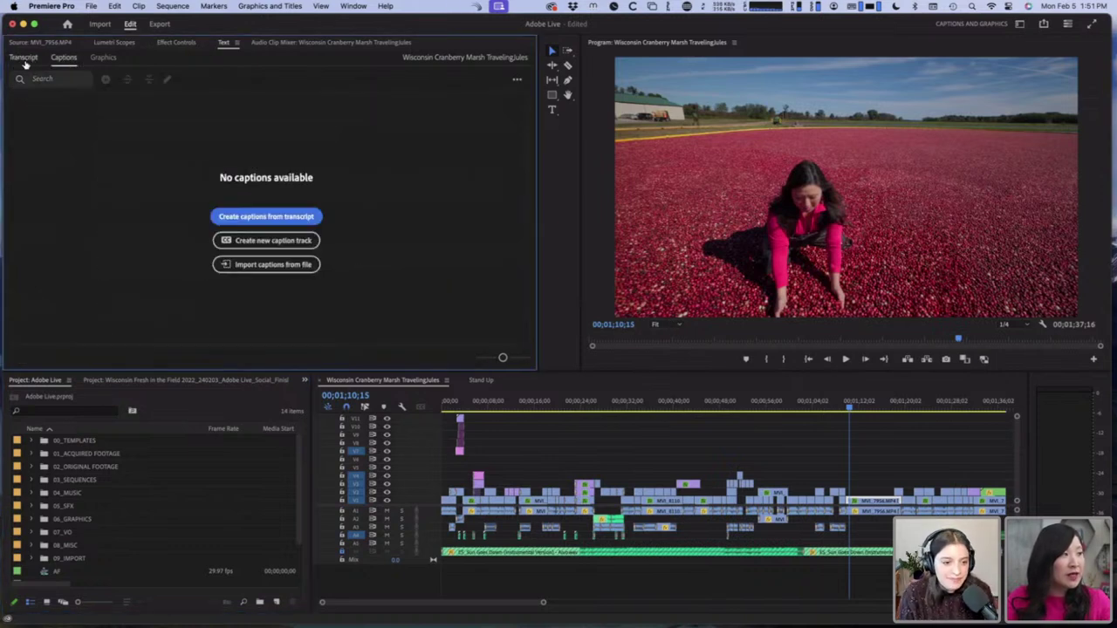
{"action": "left_click", "coordinate": [43, 59]}
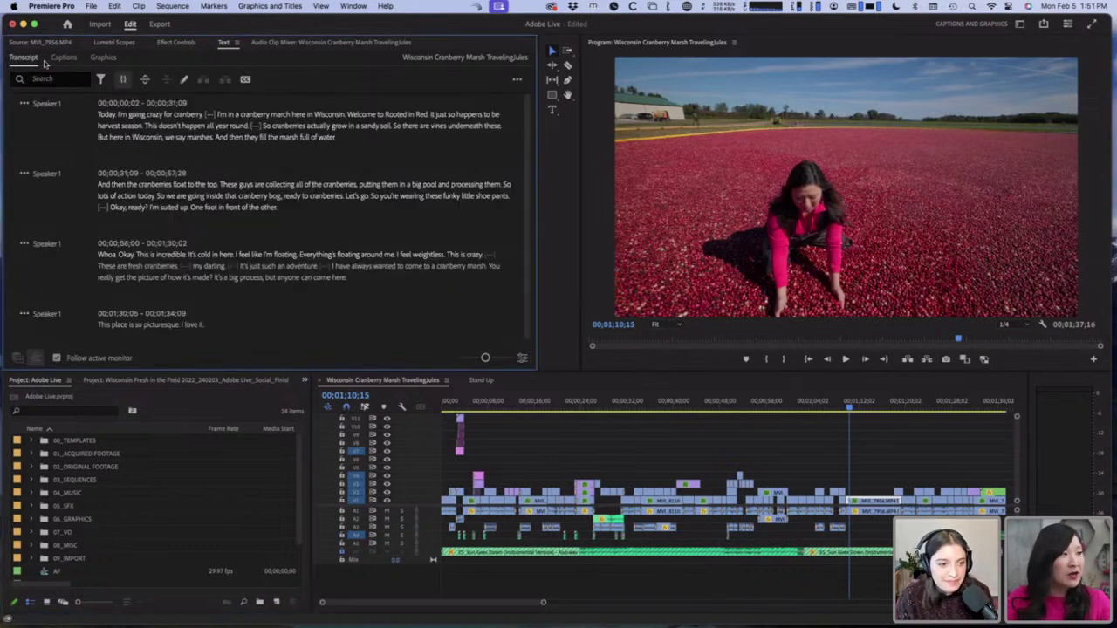
{"action": "left_click", "coordinate": [245, 81]}
{"action": "left_click", "coordinate": [668, 362]}
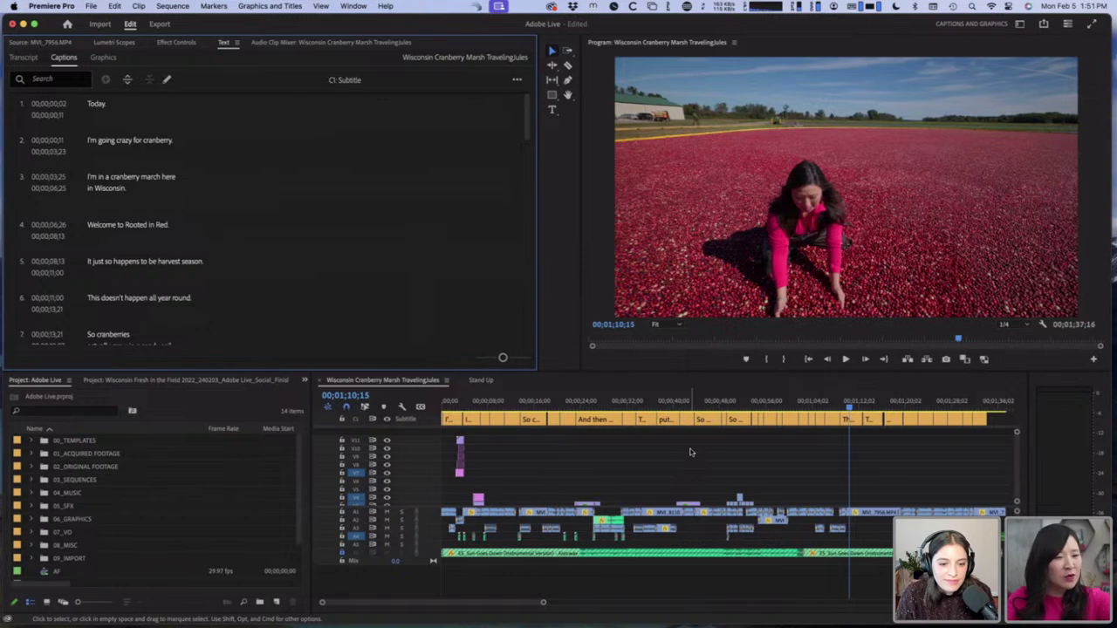
Step: Review the captions over the video at about 34 seconds and during the first second of the sequence
{"action": "left_click", "coordinate": [642, 401]}
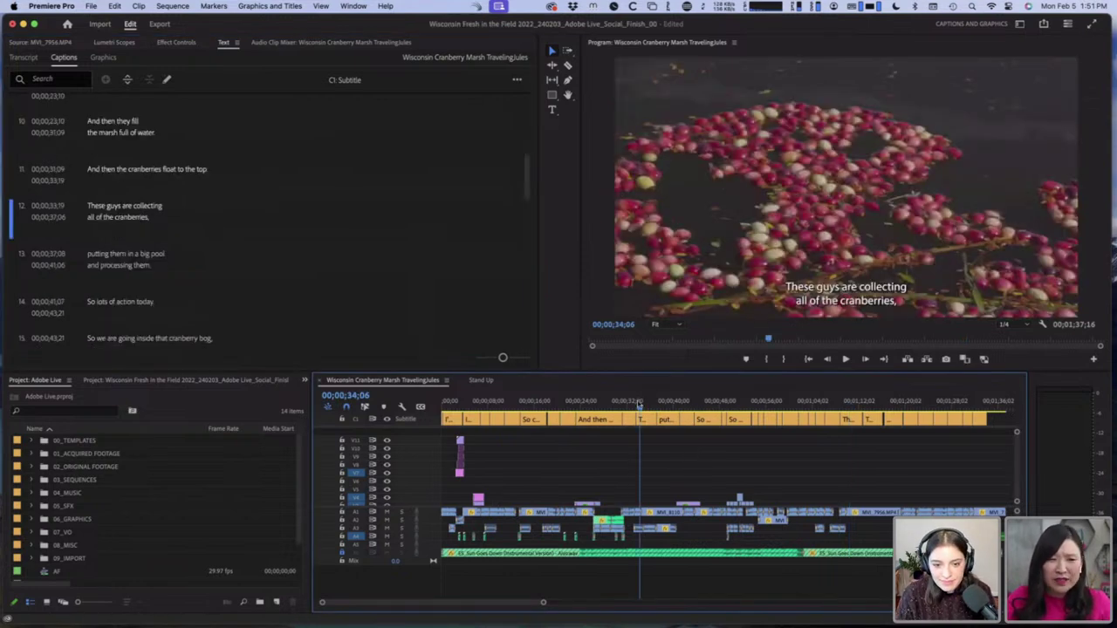
{"action": "key", "text": "Home"}
{"action": "left_click_drag", "start_coordinate": [449, 402], "coordinate": [426, 403]}
{"action": "key", "text": "="}
{"action": "key", "text": "="}
{"action": "key", "text": "="}
{"action": "key", "text": "="}
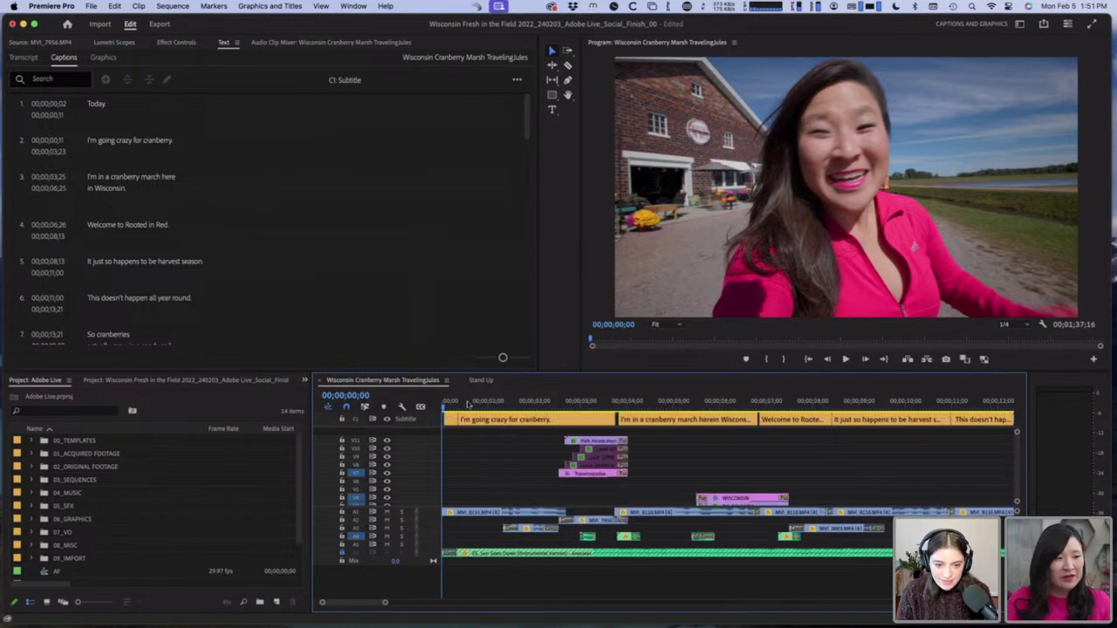
{"action": "key", "text": "space"}
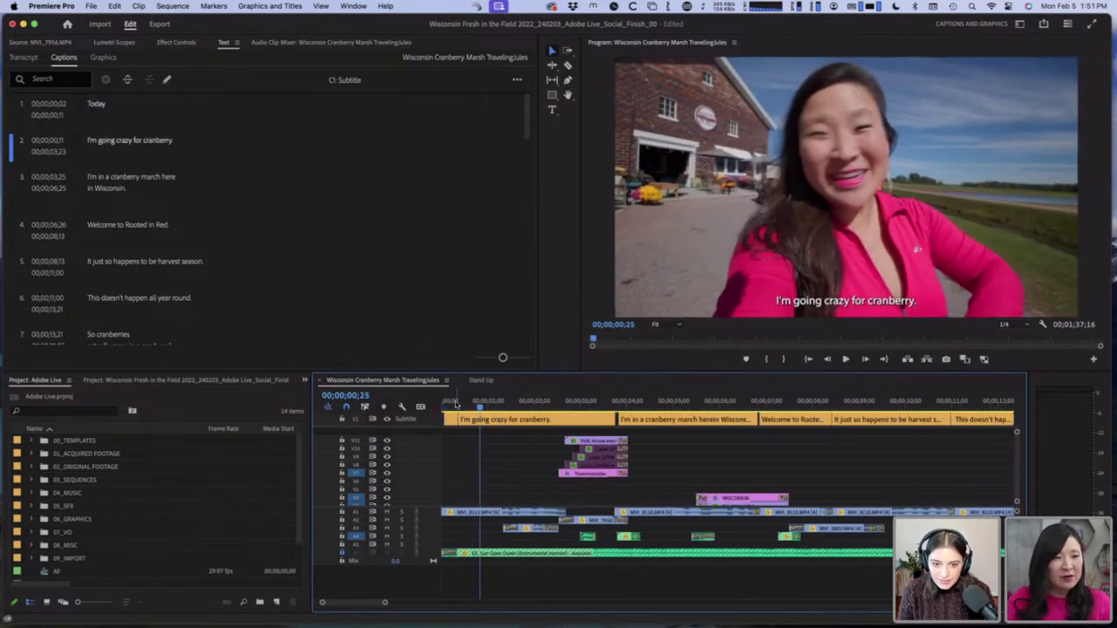
{"action": "key", "text": "space"}
Step: Merge the first two captions, "Today." and "I'm going crazy for cranberry.", into one
{"action": "left_click", "coordinate": [244, 144]}
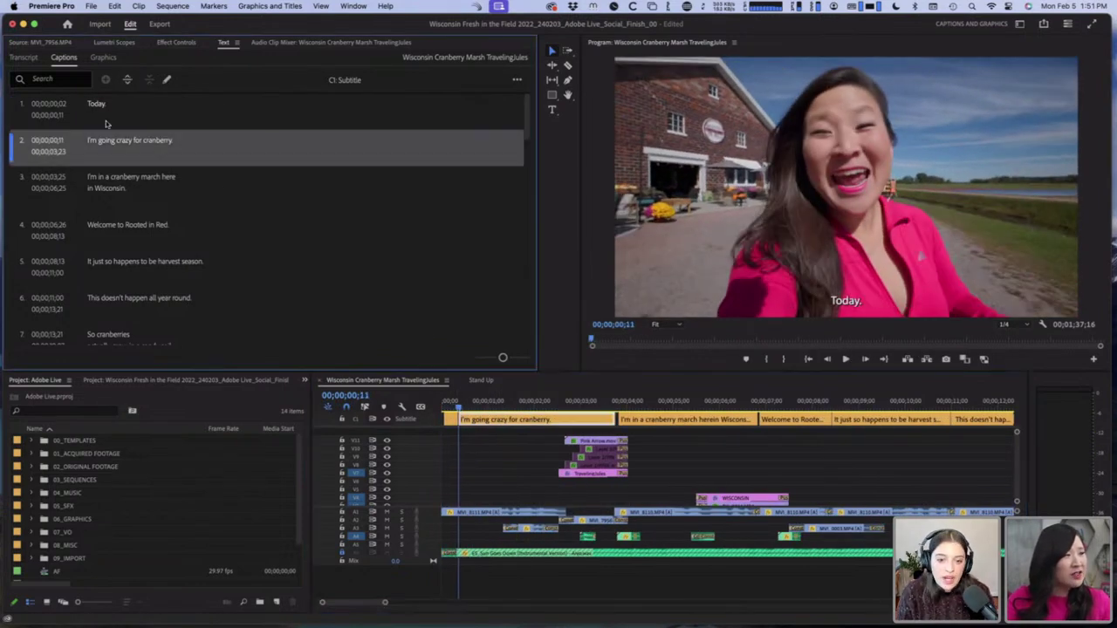
{"action": "left_click", "coordinate": [244, 109], "text": "shift"}
{"action": "left_click", "coordinate": [129, 79]}
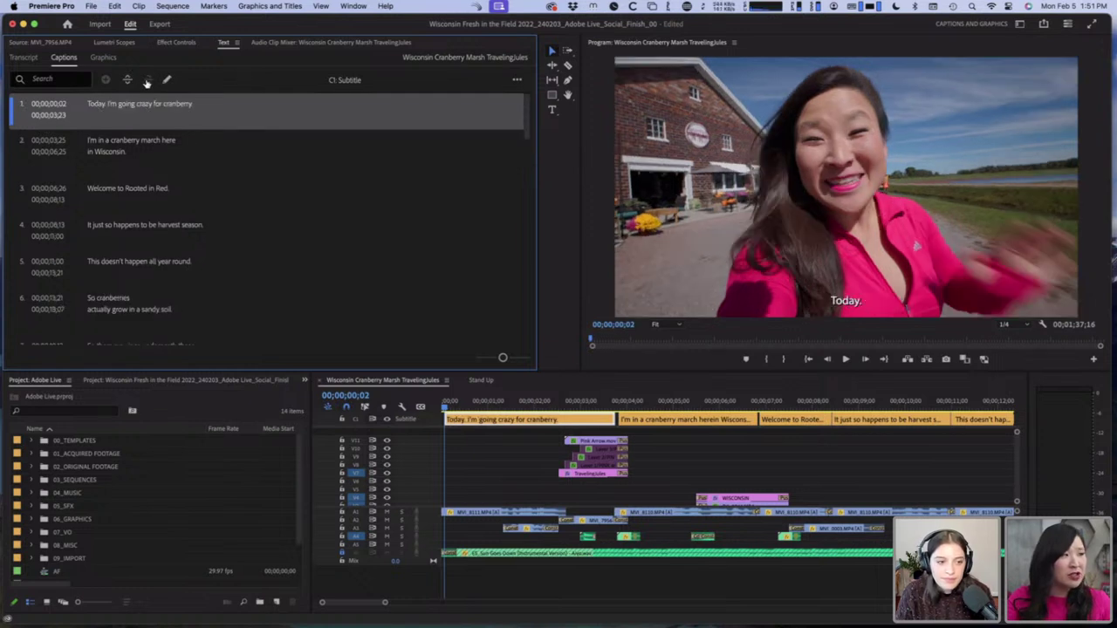
Step: Replace the period after "Today" in the first caption with a comma: "Today, I'm going crazy for cranberry."
{"action": "left_click", "coordinate": [107, 104]}
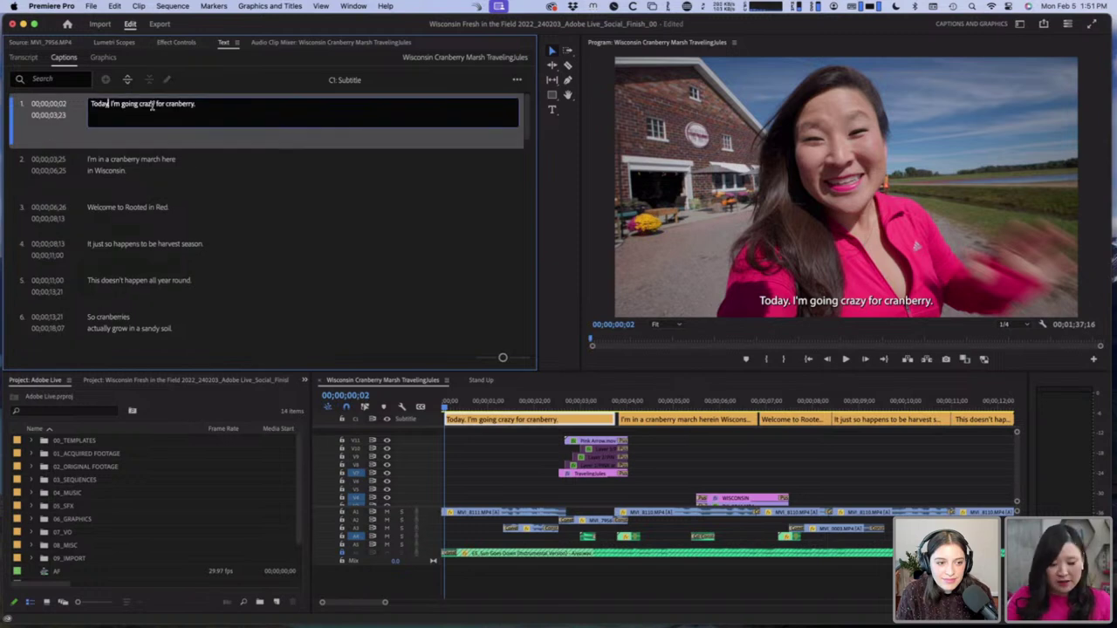
{"action": "key", "text": "BackSpace"}
{"action": "type", "text": ","}
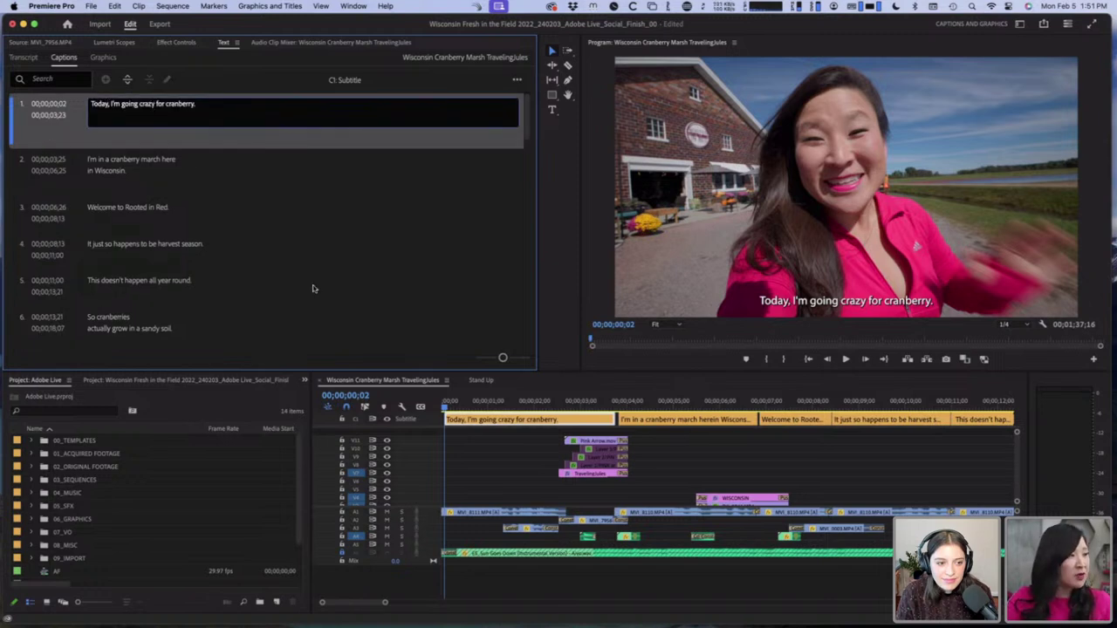
{"action": "left_click", "coordinate": [268, 168]}
Step: Review the captions over the video at about 6 seconds and between about 00;01;00;28 and 00;01;10;22
{"action": "left_click_drag", "start_coordinate": [651, 401], "coordinate": [765, 402]}
{"action": "key", "text": "backslash"}
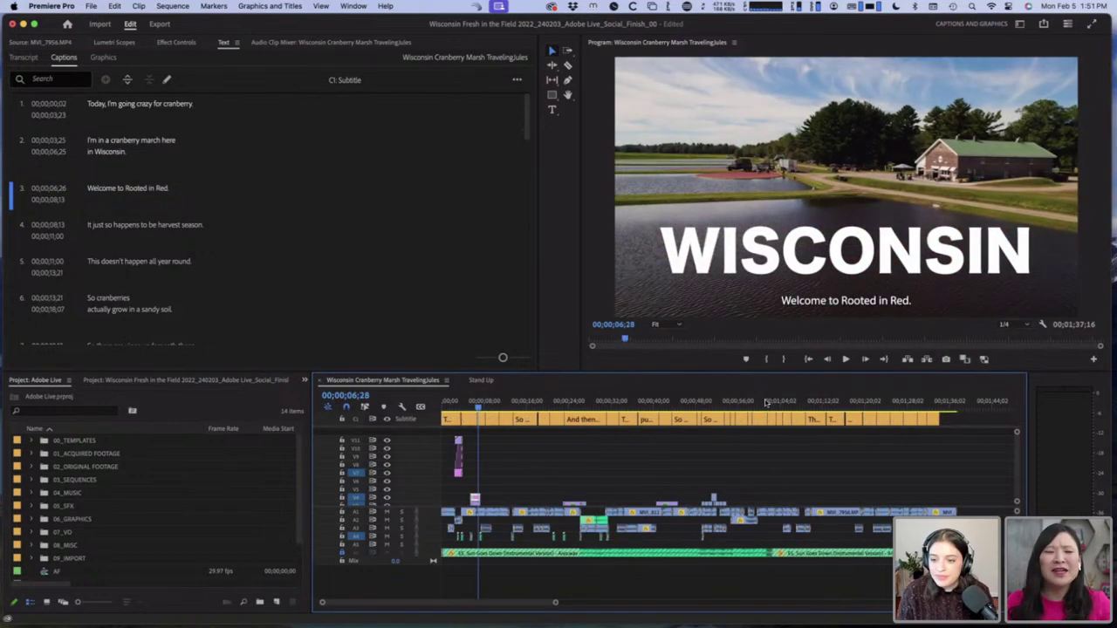
{"action": "left_click", "coordinate": [766, 402]}
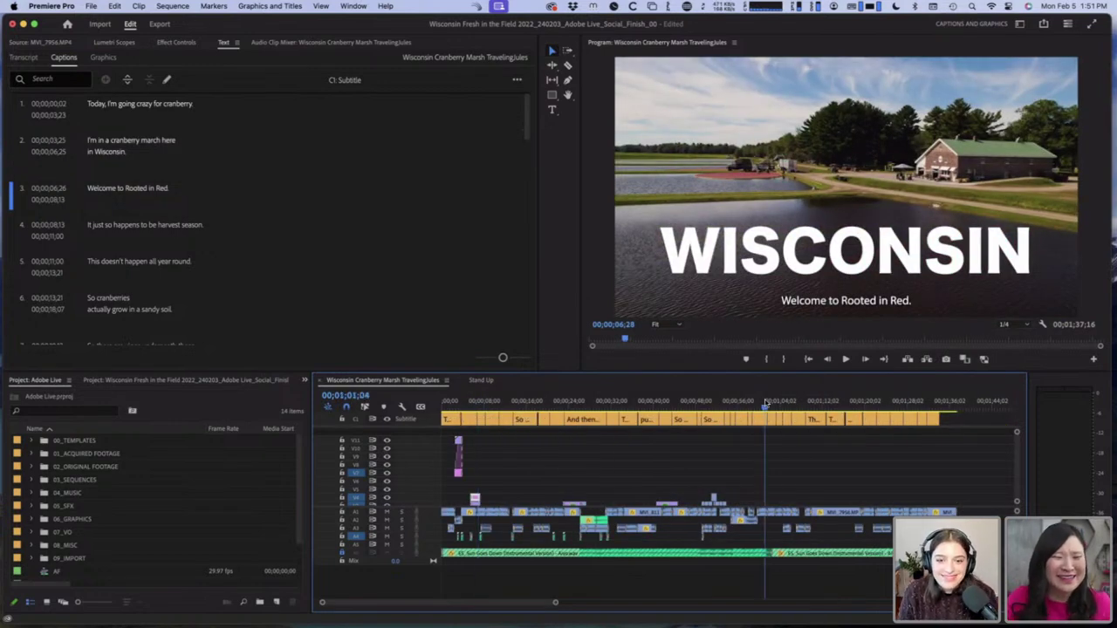
{"action": "left_click_drag", "start_coordinate": [765, 402], "coordinate": [817, 400]}
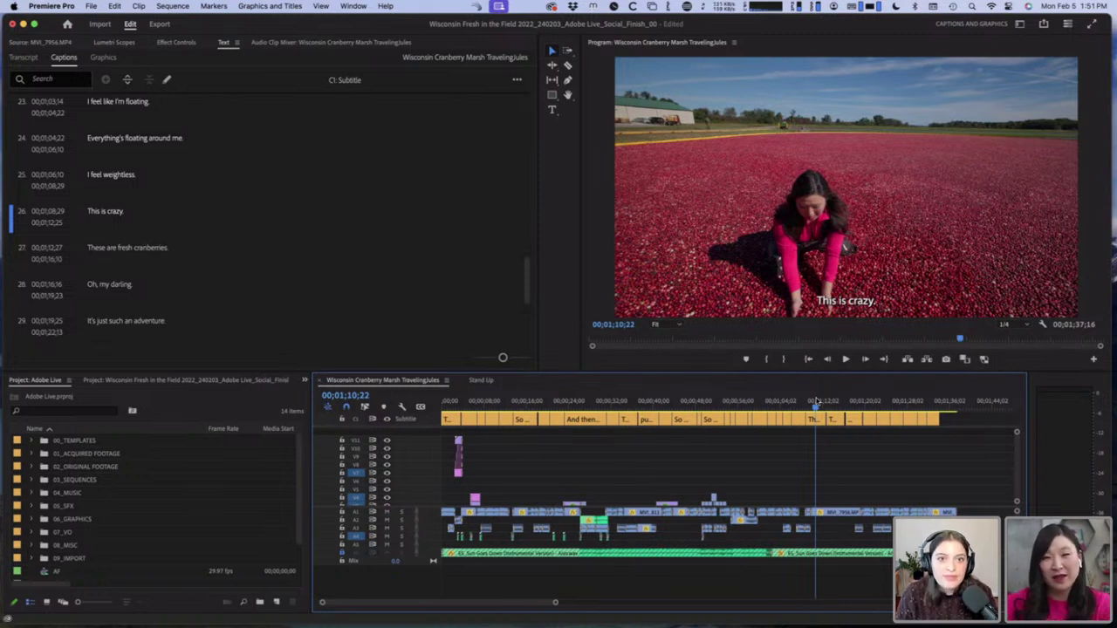
{"action": "left_click_drag", "start_coordinate": [815, 400], "coordinate": [764, 400]}
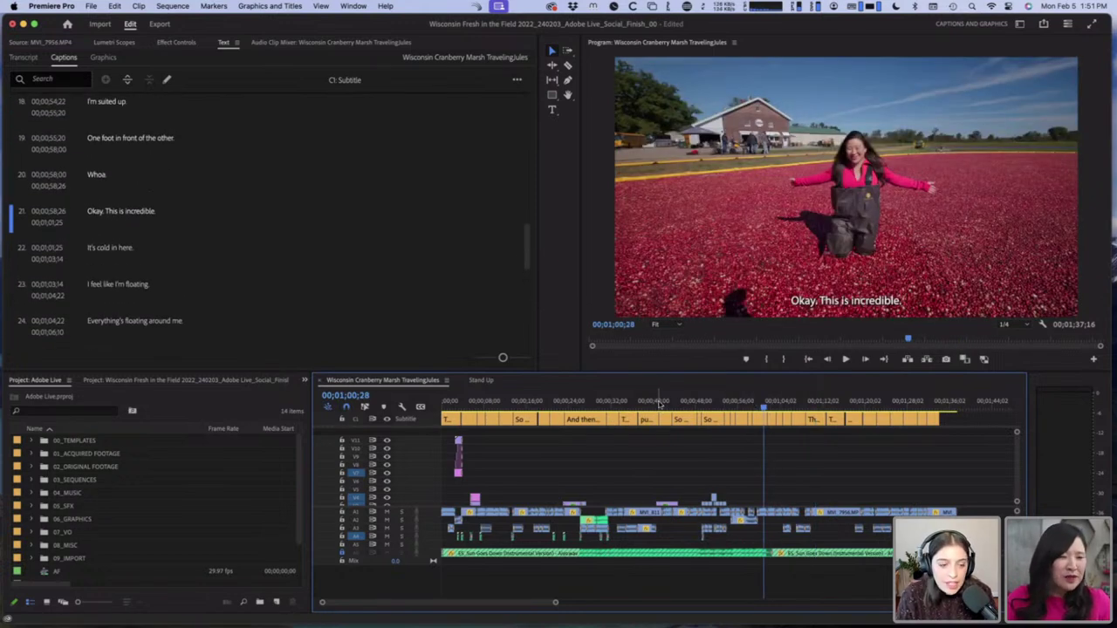
Step: Inspect the captions around 00;00;23;22 up close and across the whole subtitle track
{"action": "left_click", "coordinate": [569, 400]}
{"action": "key", "text": "="}
{"action": "key", "text": "="}
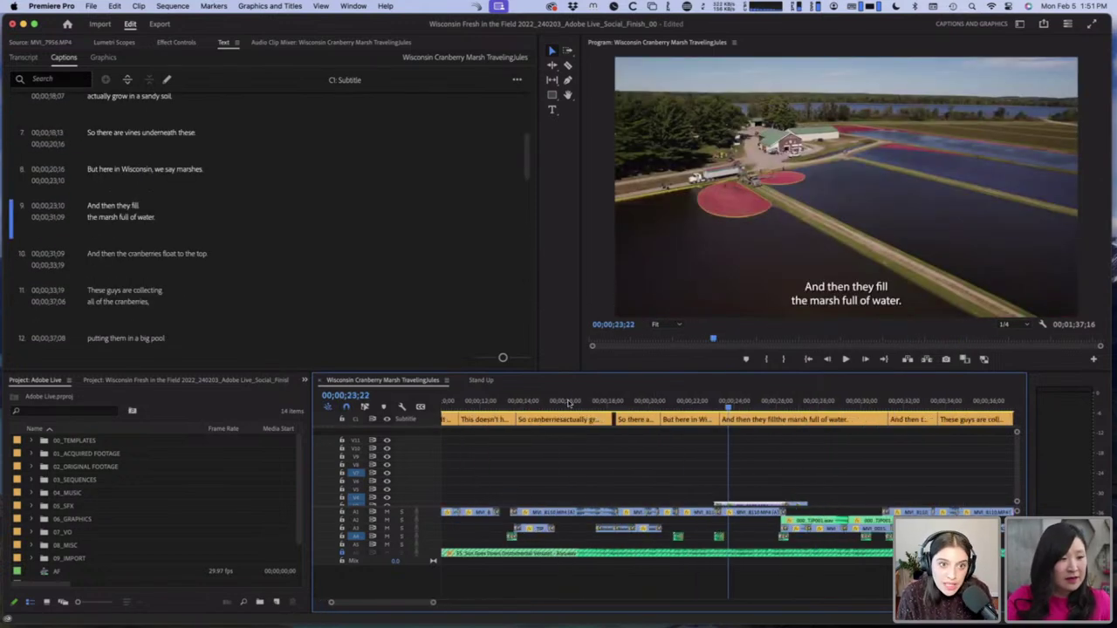
{"action": "key", "text": "="}
{"action": "left_click", "coordinate": [729, 401]}
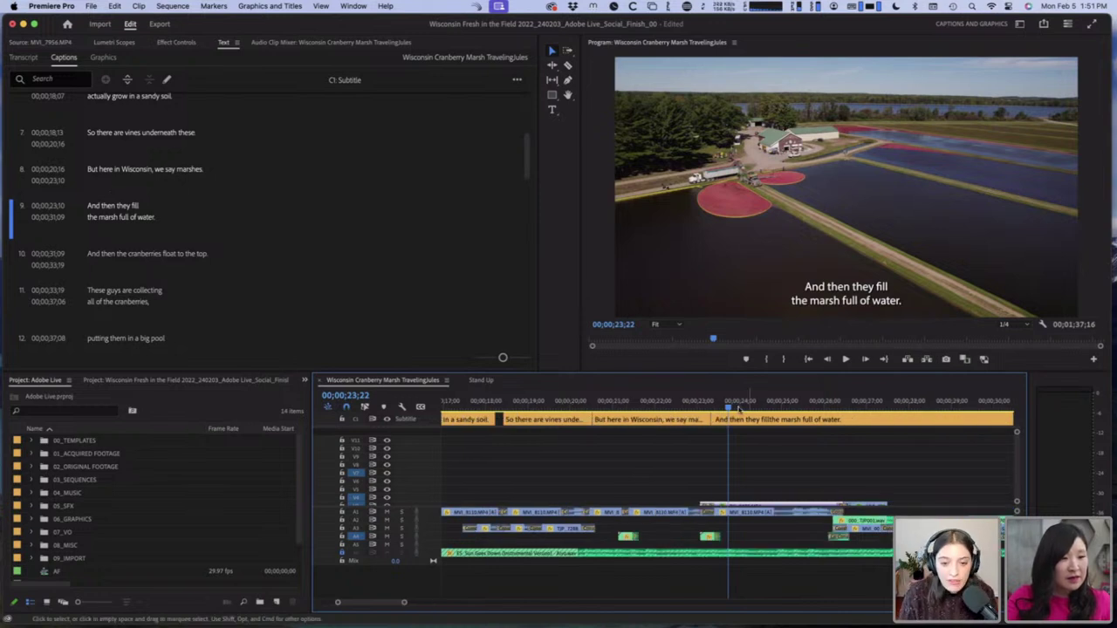
{"action": "key", "text": "minus"}
{"action": "key", "text": "minus"}
{"action": "key", "text": "minus"}
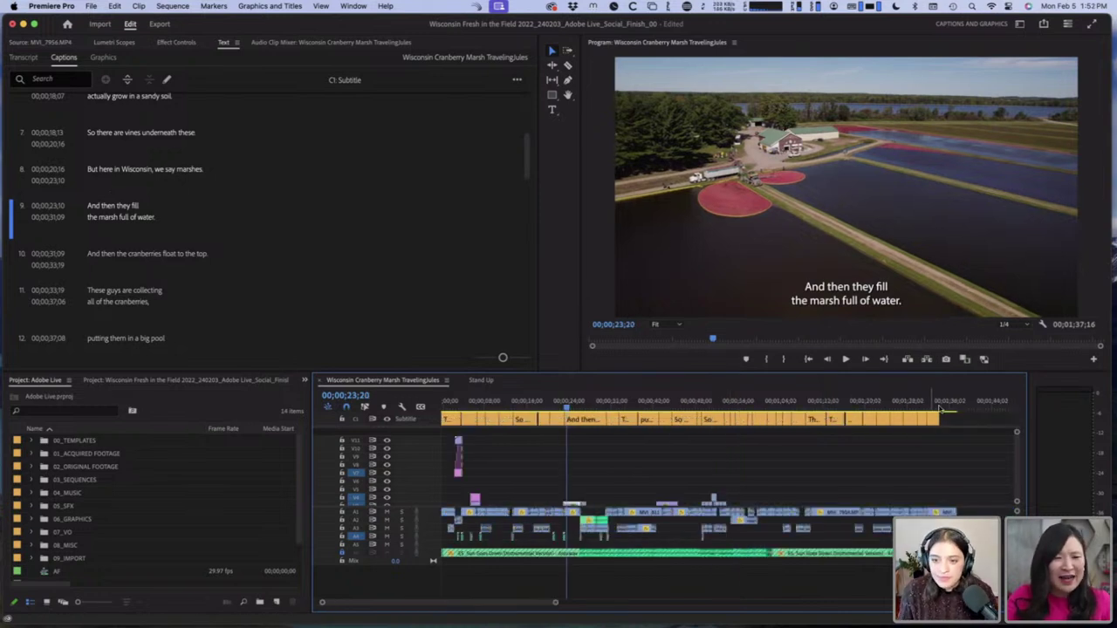
{"action": "left_click_drag", "start_coordinate": [956, 418], "coordinate": [444, 393]}
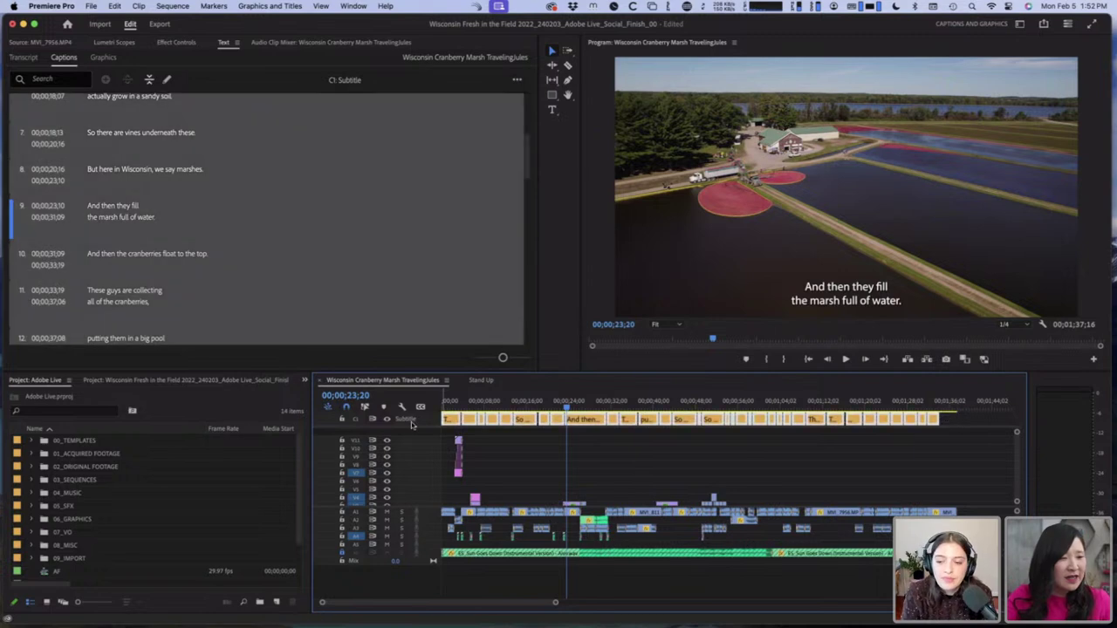
{"action": "left_click", "coordinate": [634, 438]}
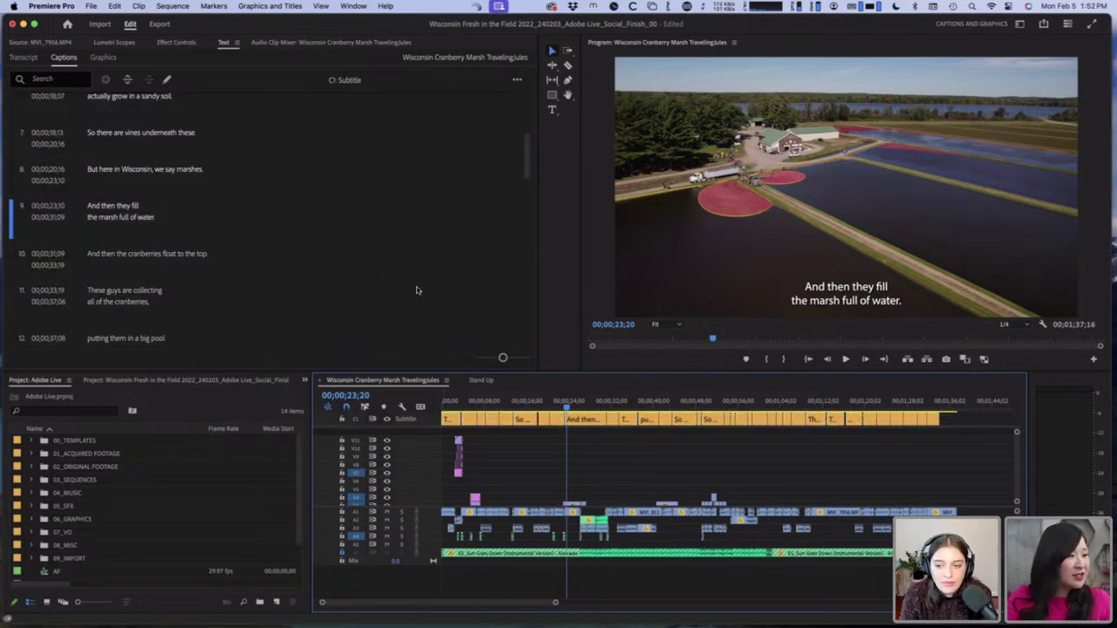
Step: Auto-reframe the sequence into a Vertical 9:16 duplicate with Default motion tracking and without nesting the clips
{"action": "left_click", "coordinate": [471, 400]}
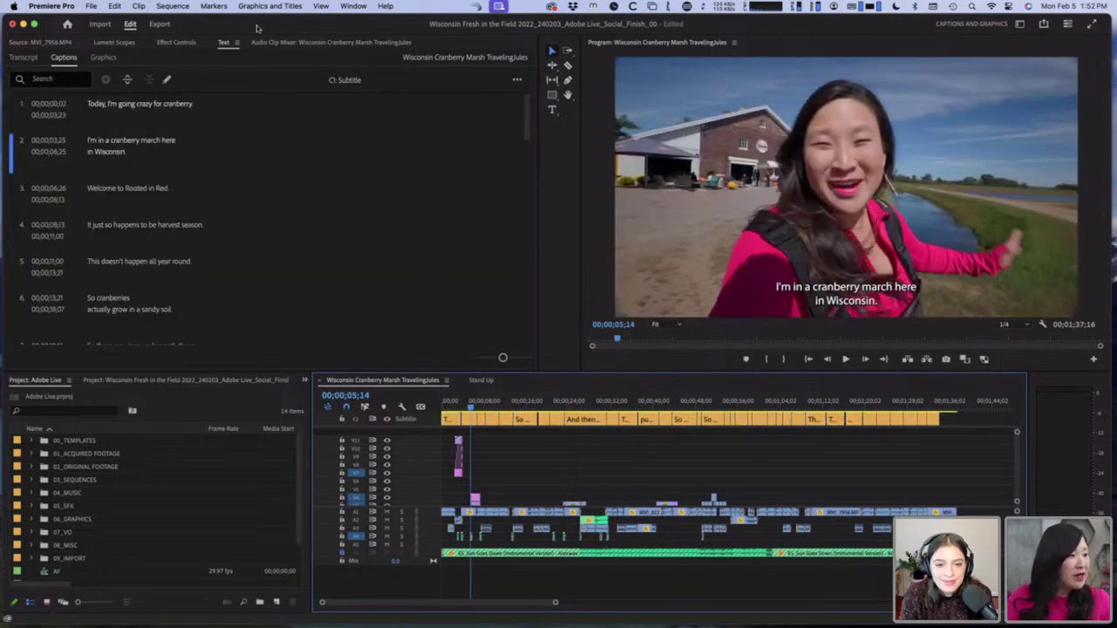
{"action": "left_click", "coordinate": [351, 6]}
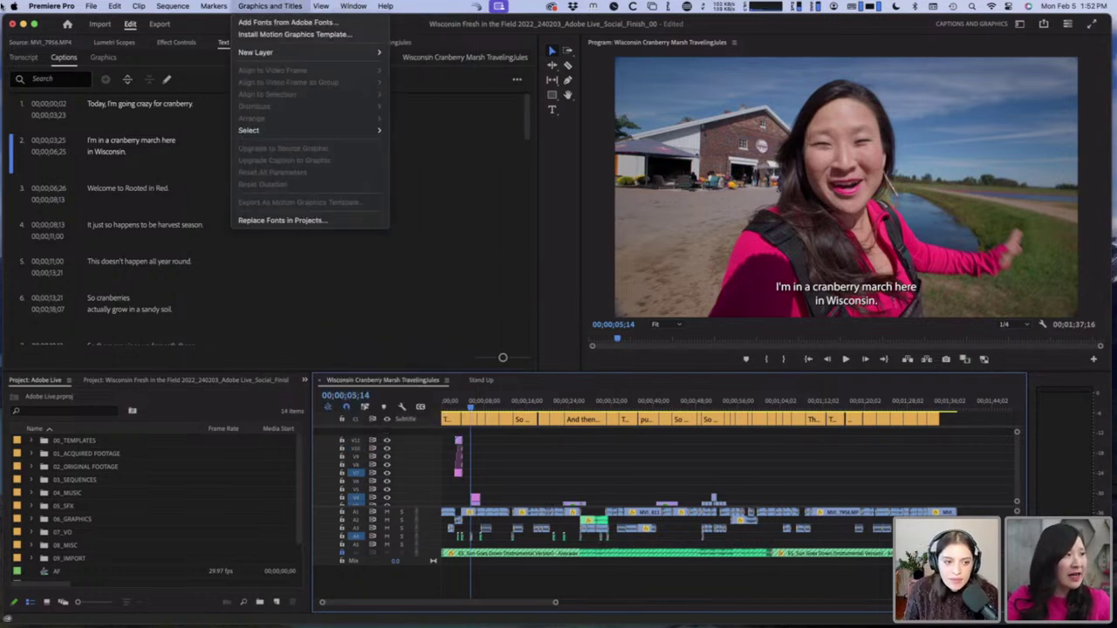
{"action": "mouse_move", "coordinate": [156, 7]}
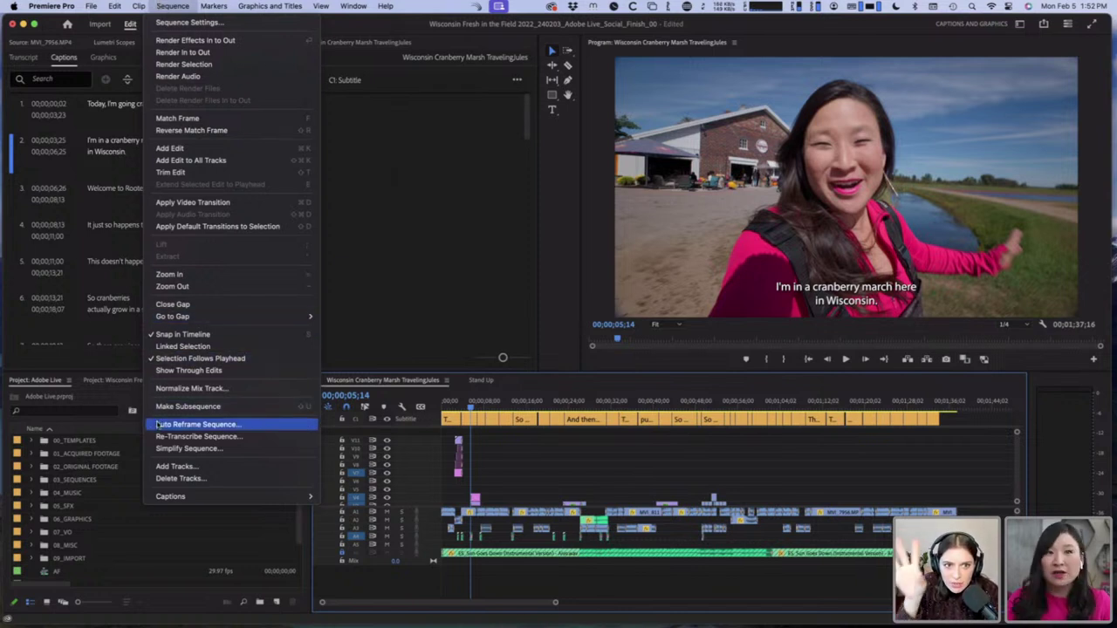
{"action": "left_click", "coordinate": [158, 425]}
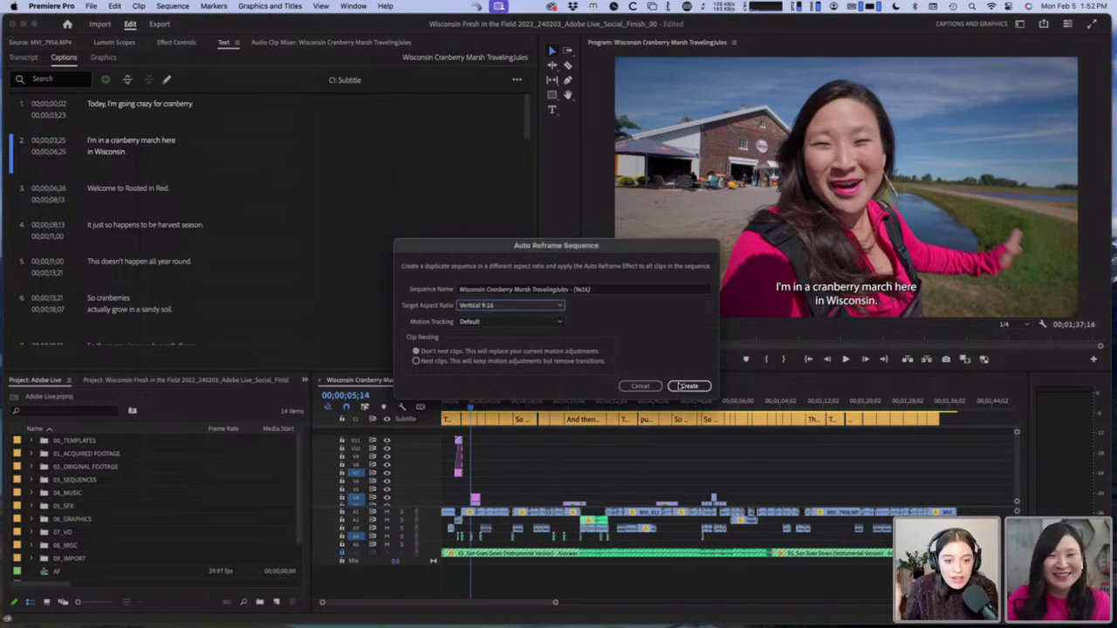
{"action": "key", "text": "Down"}
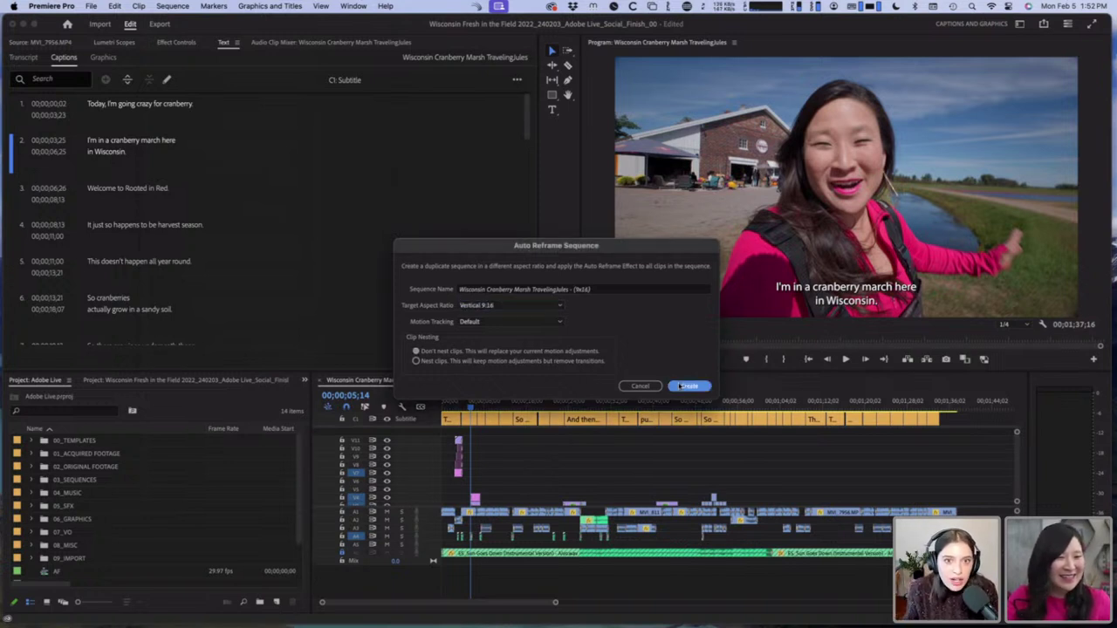
{"action": "left_click", "coordinate": [685, 386]}
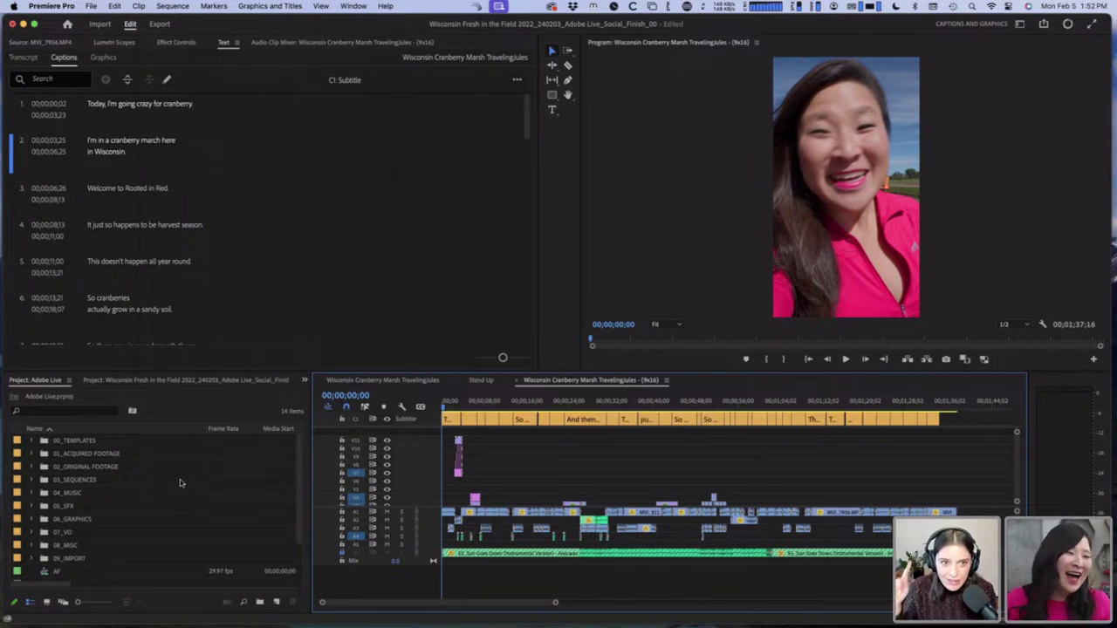
Step: Switch to the Vertical workspace and view the 9x16 sequence at about 15 and 21 seconds
{"action": "left_click", "coordinate": [523, 398]}
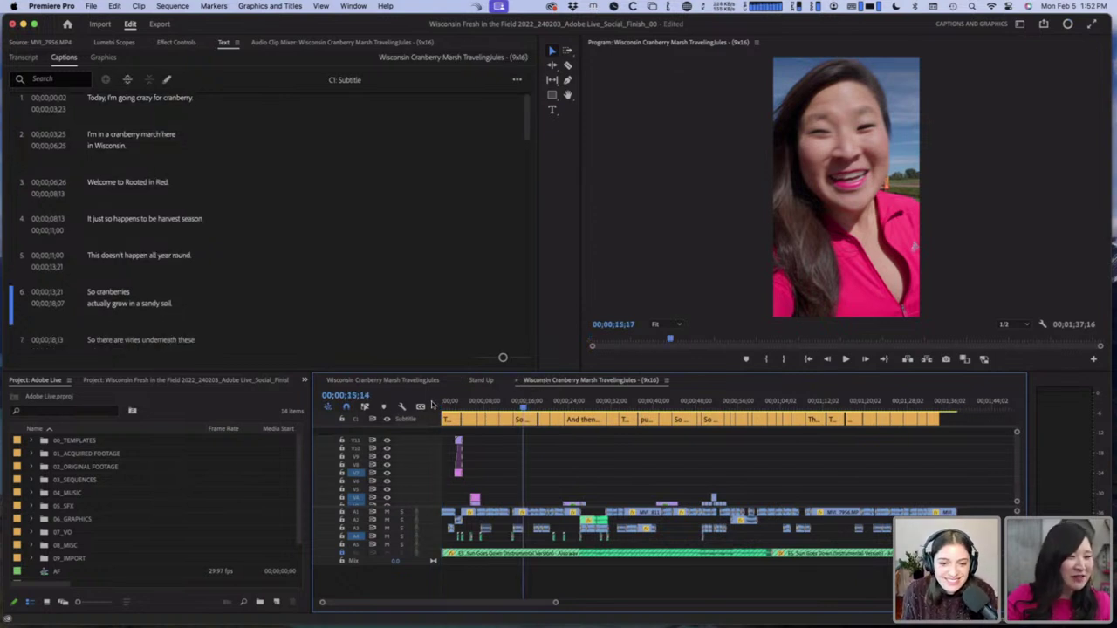
{"action": "left_click", "coordinate": [1019, 24]}
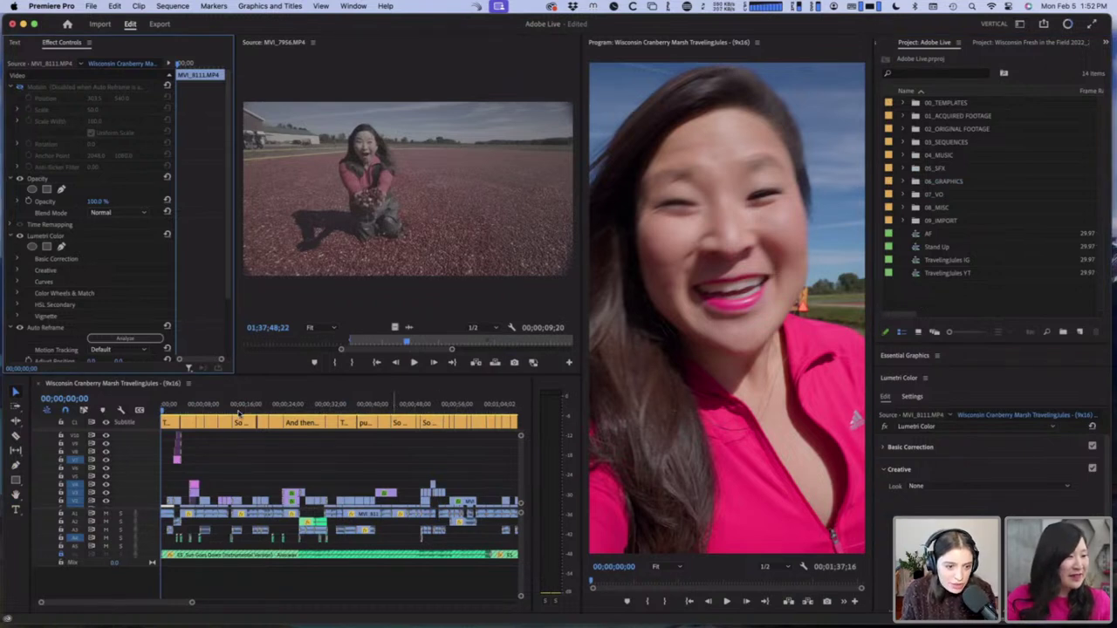
{"action": "left_click_drag", "start_coordinate": [216, 410], "coordinate": [276, 411]}
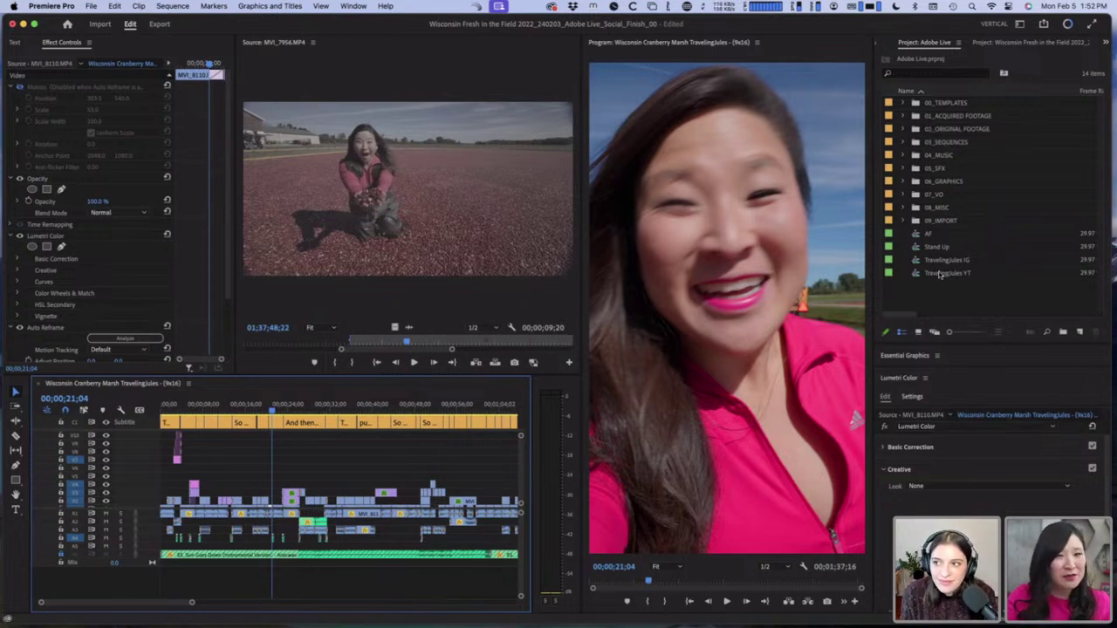
Step: Reopen the original Wisconsin Cranberry Marsh TravelingJules sequence from the Wisconsin Fresh in the Field project and switch to the TIP workspace
{"action": "left_click", "coordinate": [999, 43]}
{"action": "left_click", "coordinate": [944, 210]}
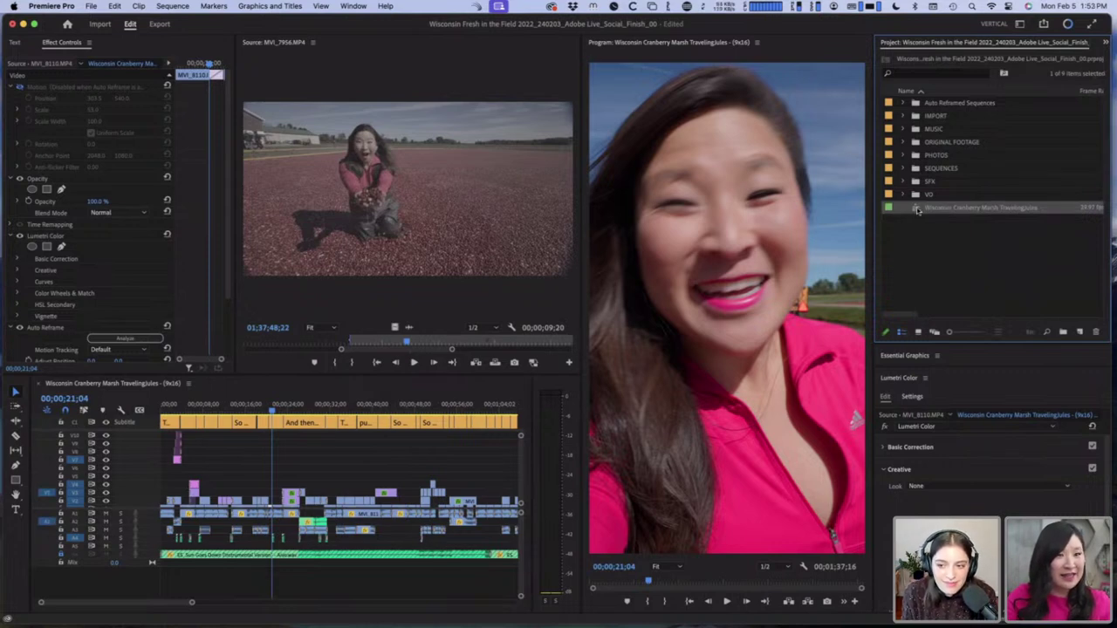
{"action": "double_click", "coordinate": [918, 211]}
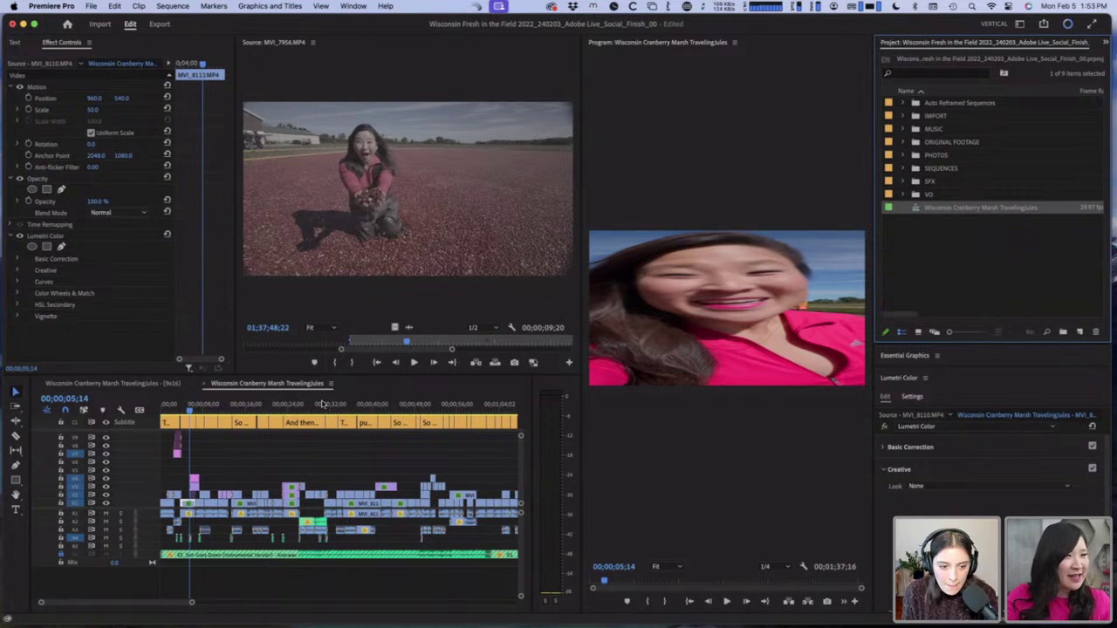
{"action": "left_click", "coordinate": [1019, 24]}
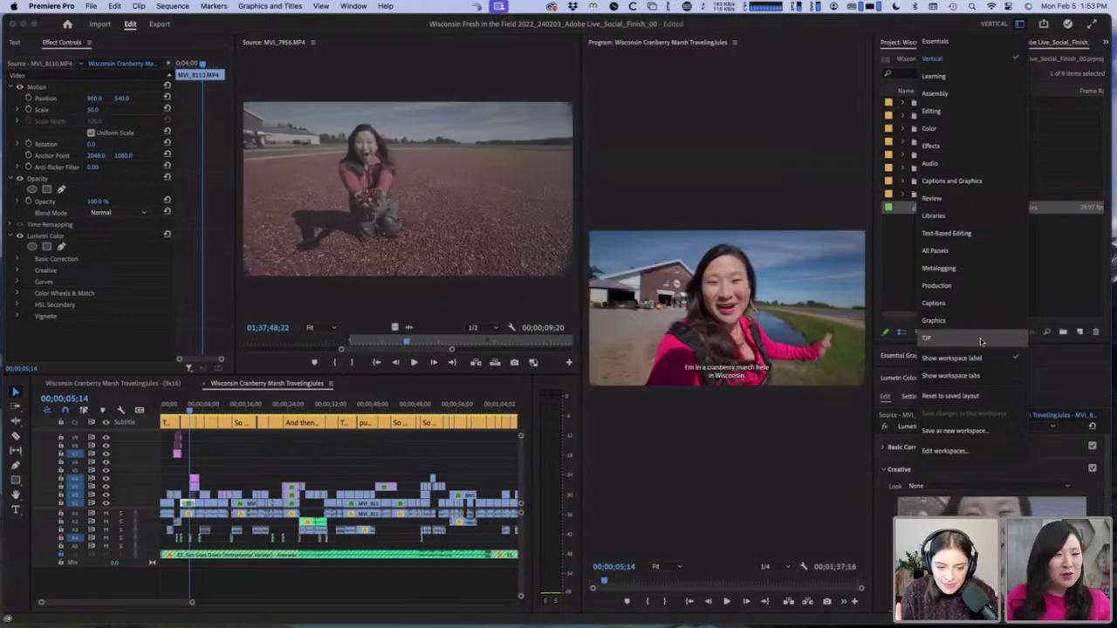
{"action": "left_click", "coordinate": [980, 340]}
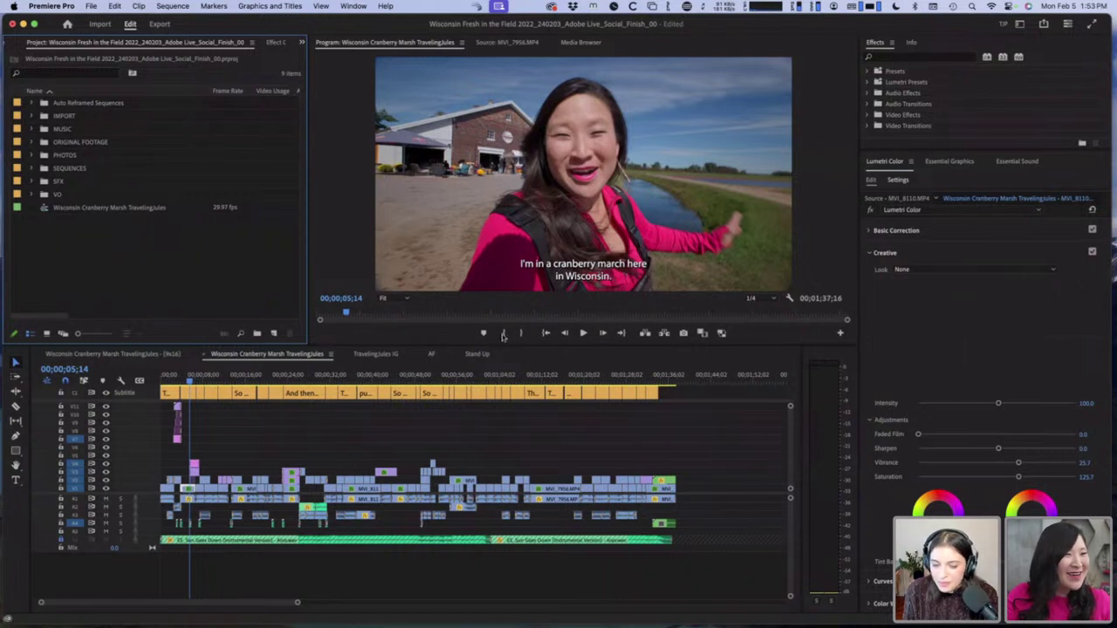
Step: Create another Vertical 9:16 auto-reframed copy of the original sequence from the TIP workspace, with Default motion tracking and clips not nested
{"action": "left_click", "coordinate": [174, 6]}
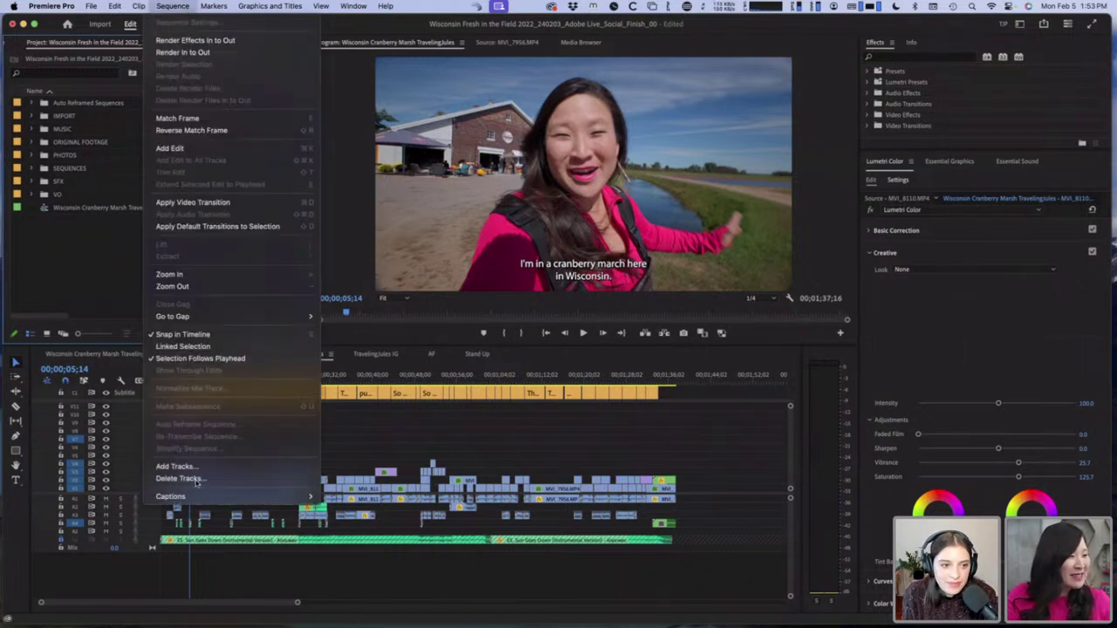
{"action": "left_click", "coordinate": [315, 444]}
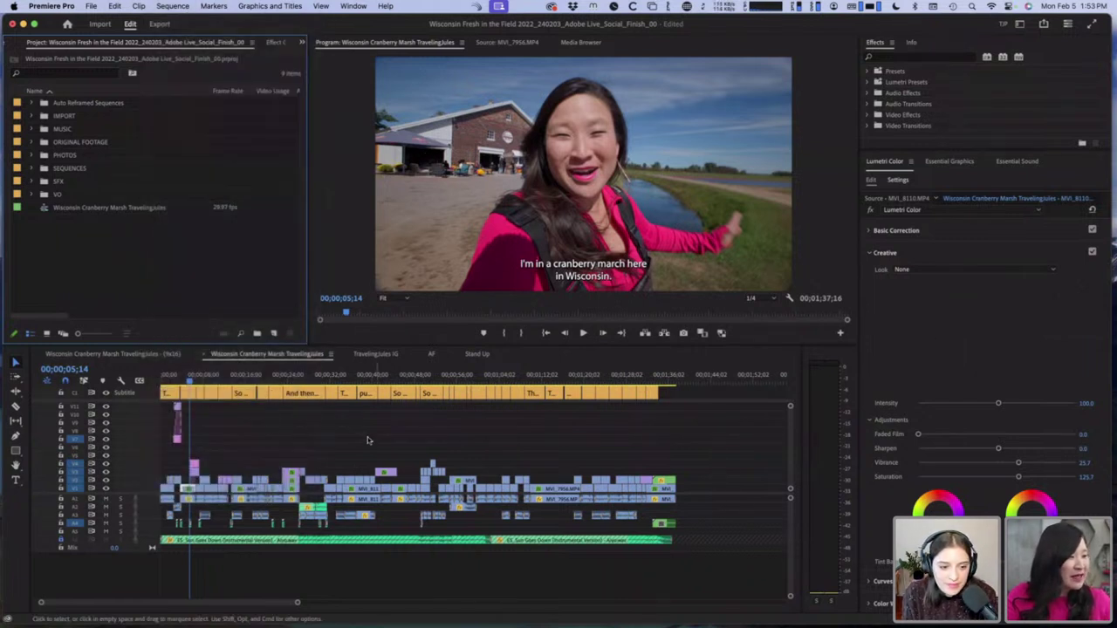
{"action": "left_click", "coordinate": [315, 444]}
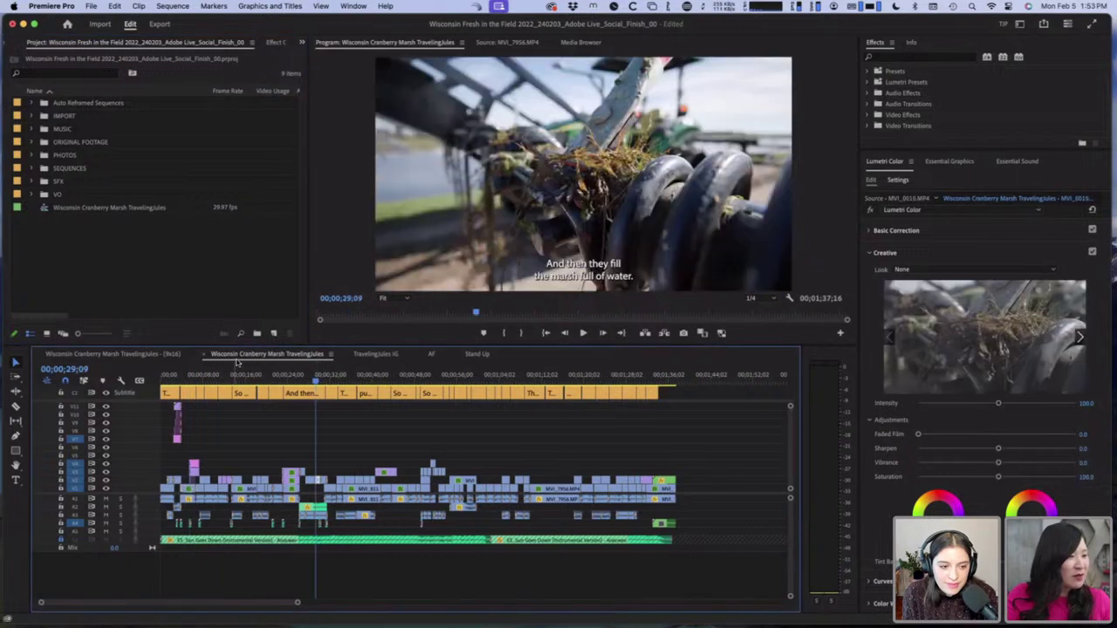
{"action": "left_click", "coordinate": [178, 6]}
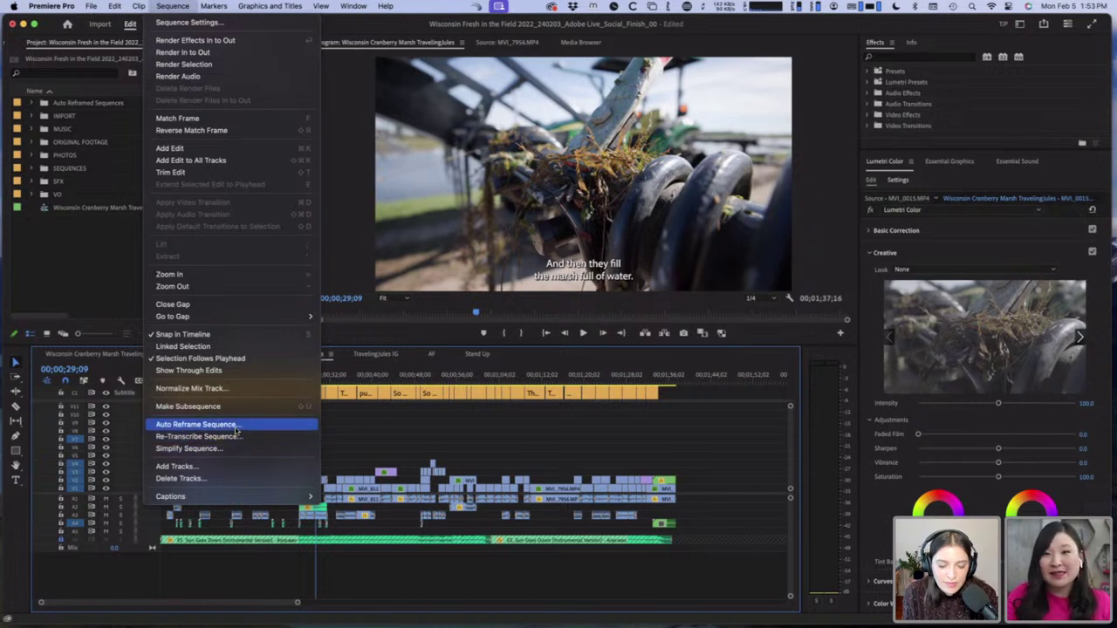
{"action": "key", "text": "Escape"}
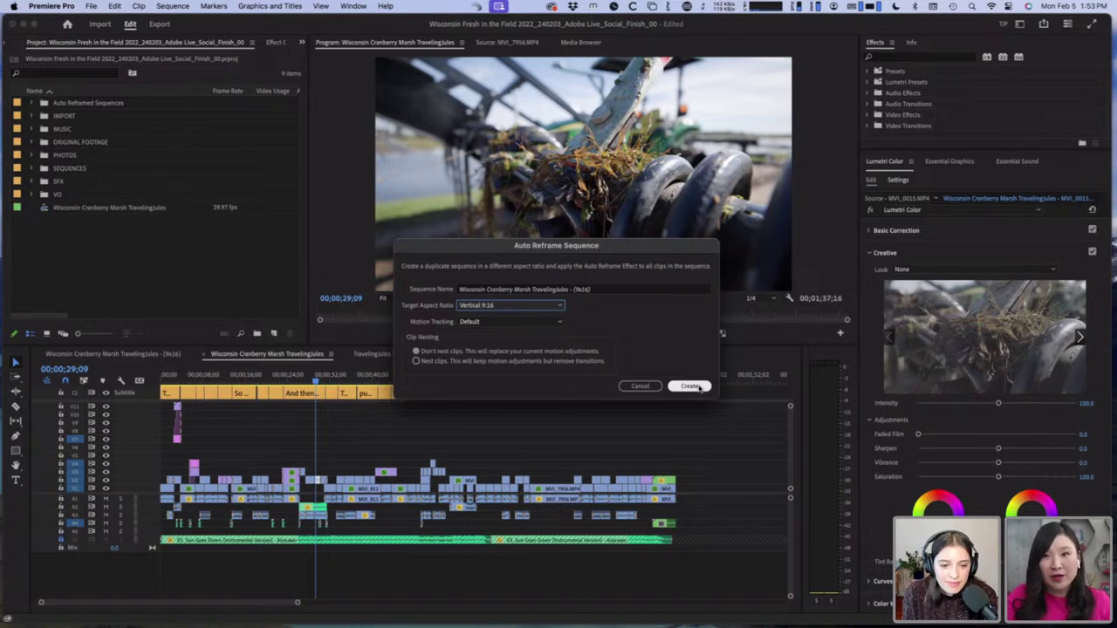
{"action": "left_click", "coordinate": [691, 387]}
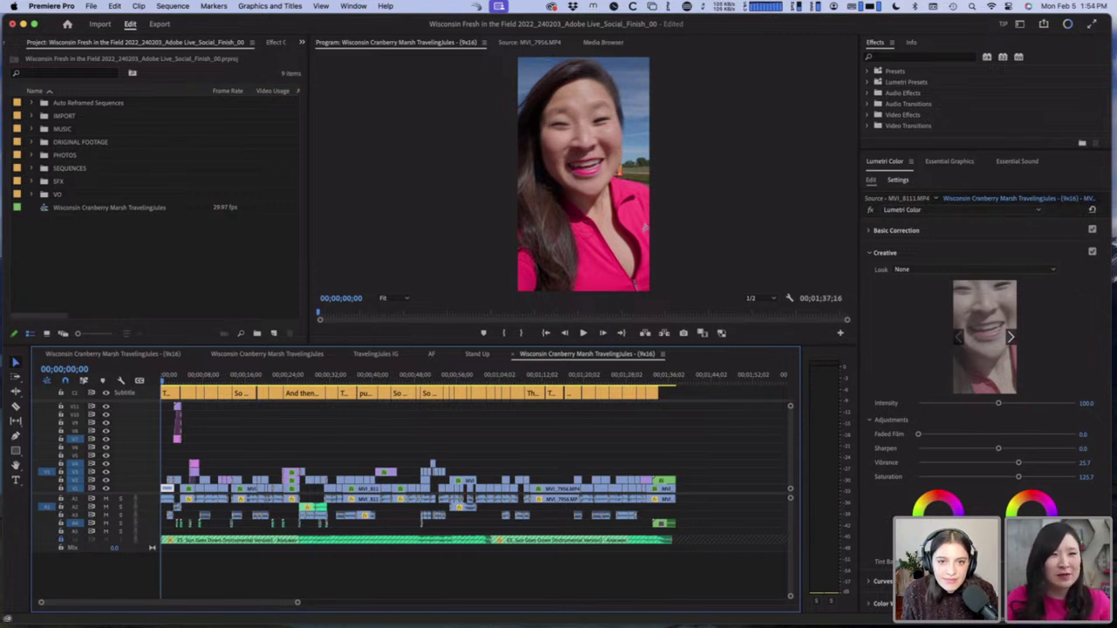
Step: View the new 9x16 sequence at about 00;01;20;03 and switch to the Vertical workspace
{"action": "left_click", "coordinate": [584, 377]}
{"action": "left_click", "coordinate": [1019, 24]}
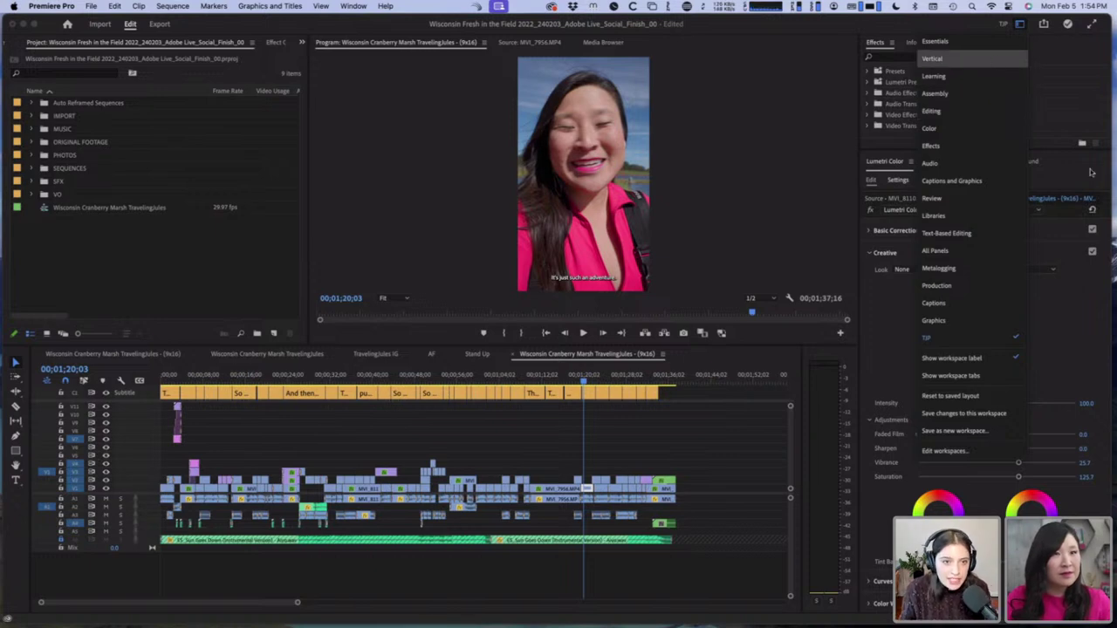
{"action": "key", "text": "Return"}
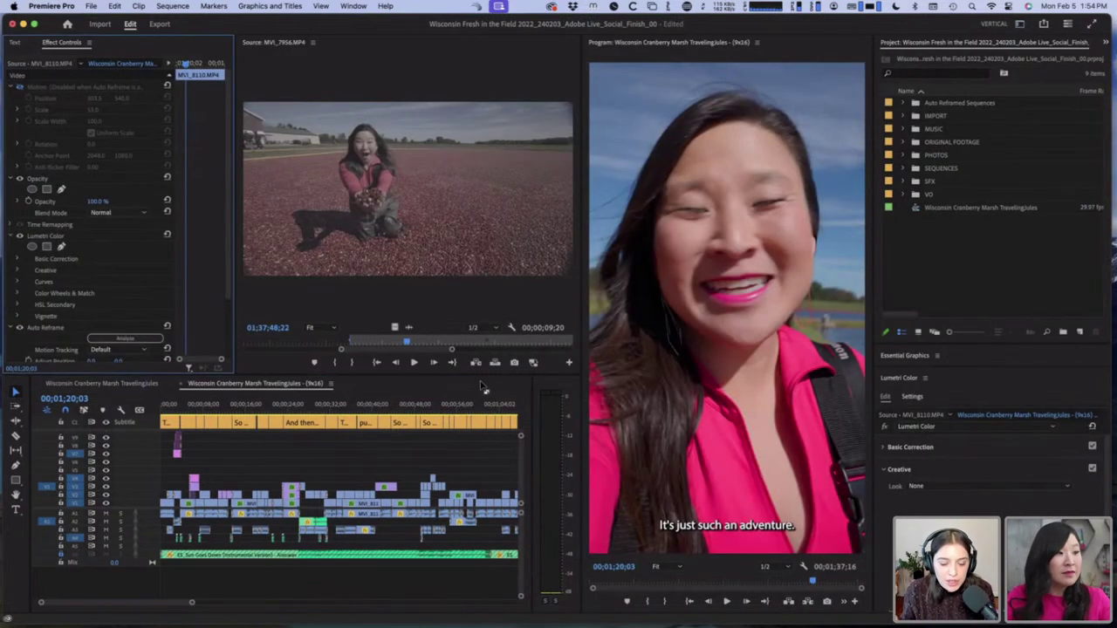
Step: Play the vertical sequence from its beginning and mute all its audio tracks
{"action": "left_click", "coordinate": [86, 418]}
{"action": "key", "text": "Home"}
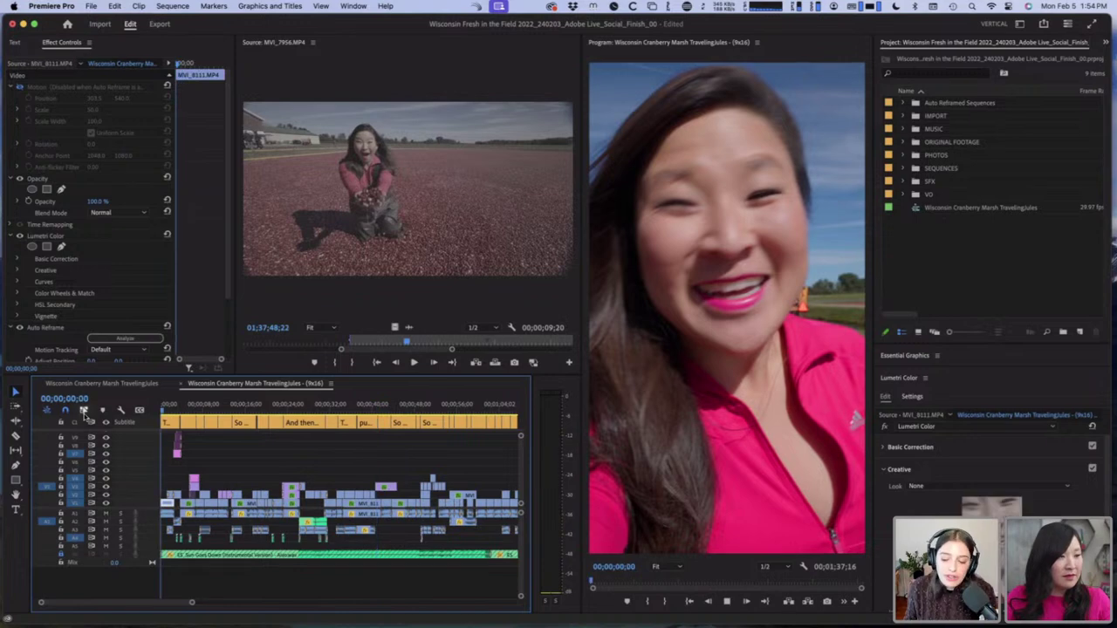
{"action": "key", "text": "space"}
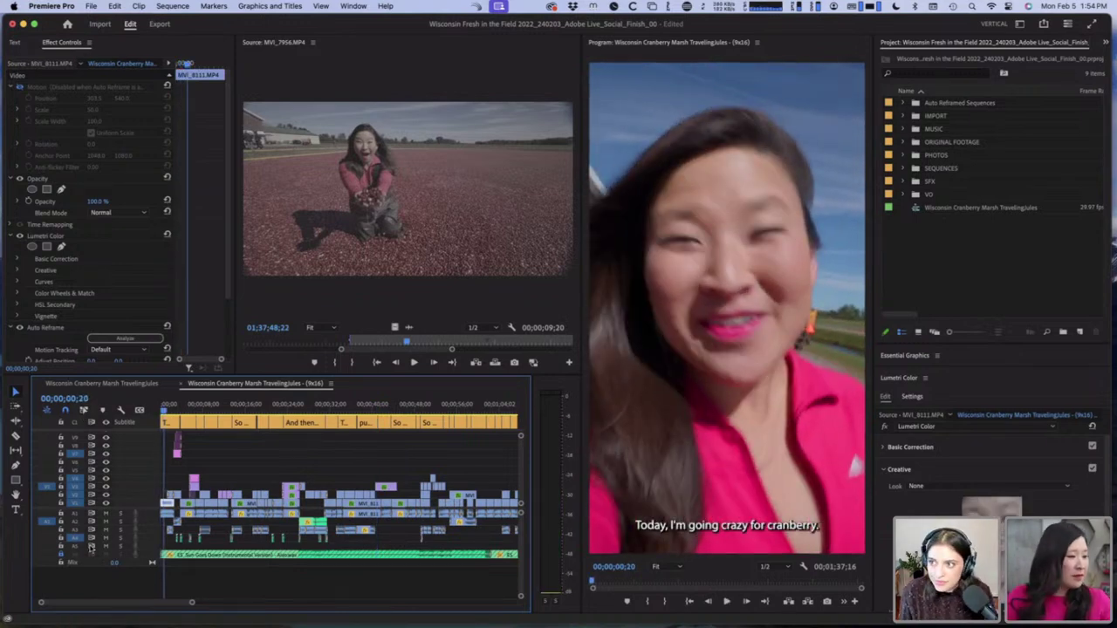
{"action": "key", "text": "space"}
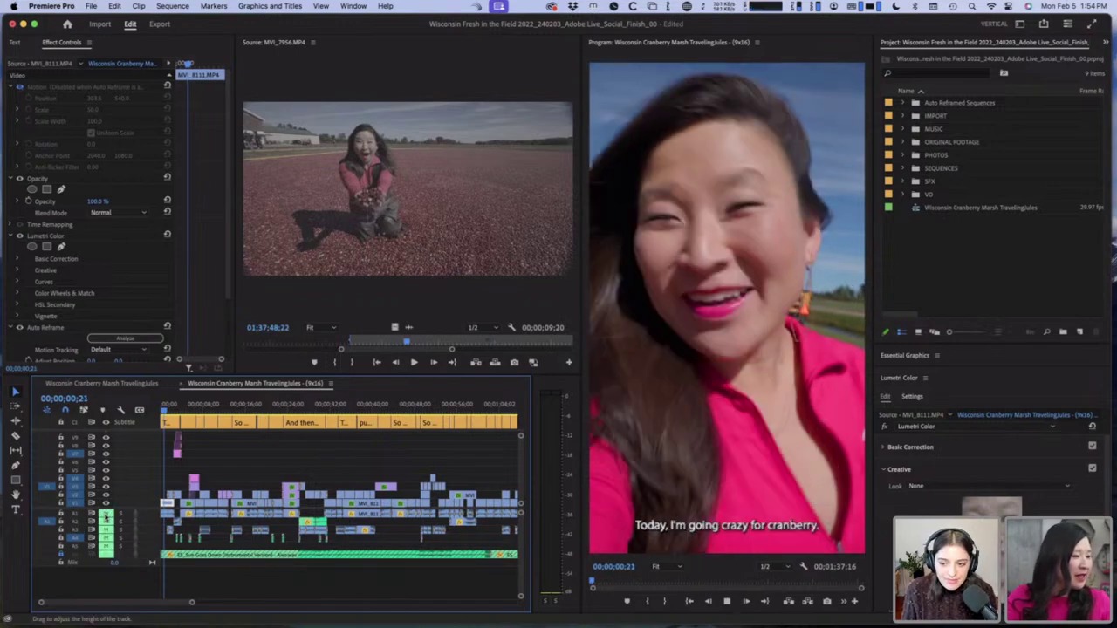